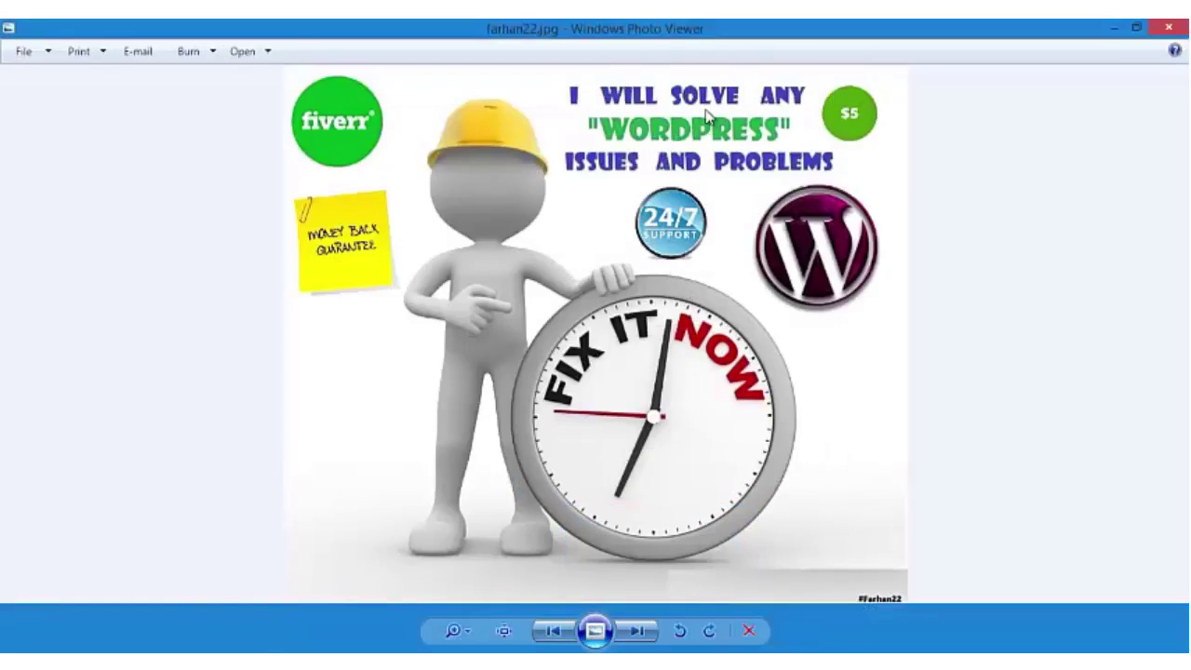
# Switch to the Fiverr gig form in the browser and enter the gig title "solve any WordPress Issues and Problems"
pyautogui.hotkey('alt', 'Tab')
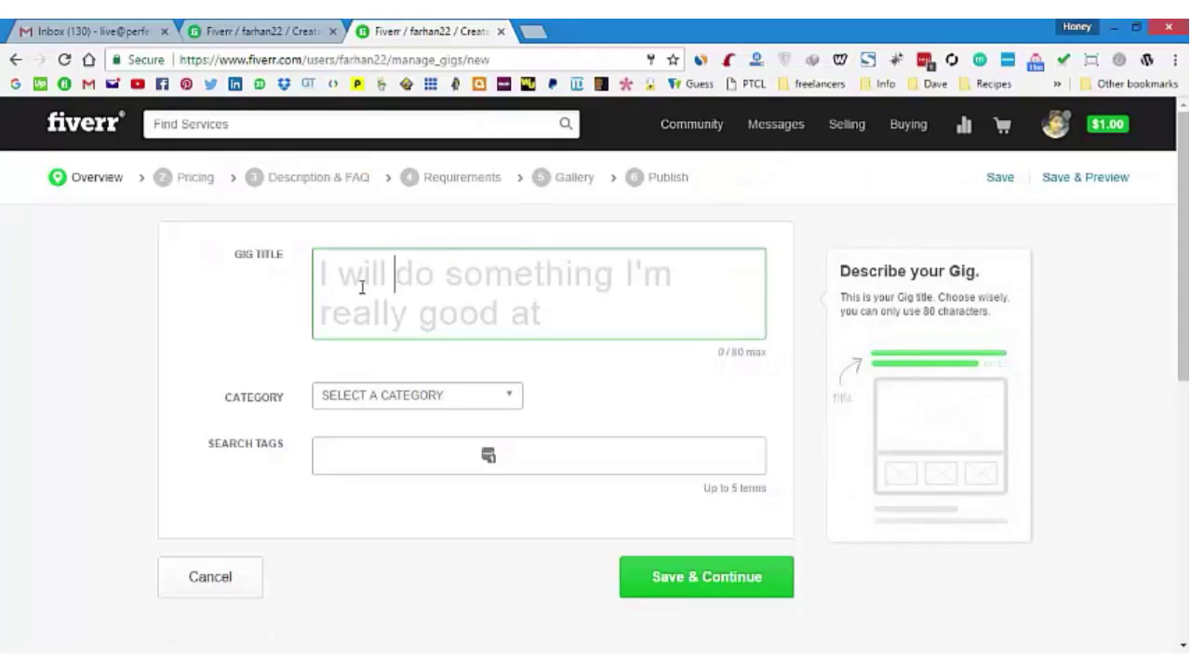
pyautogui.write('solve a')
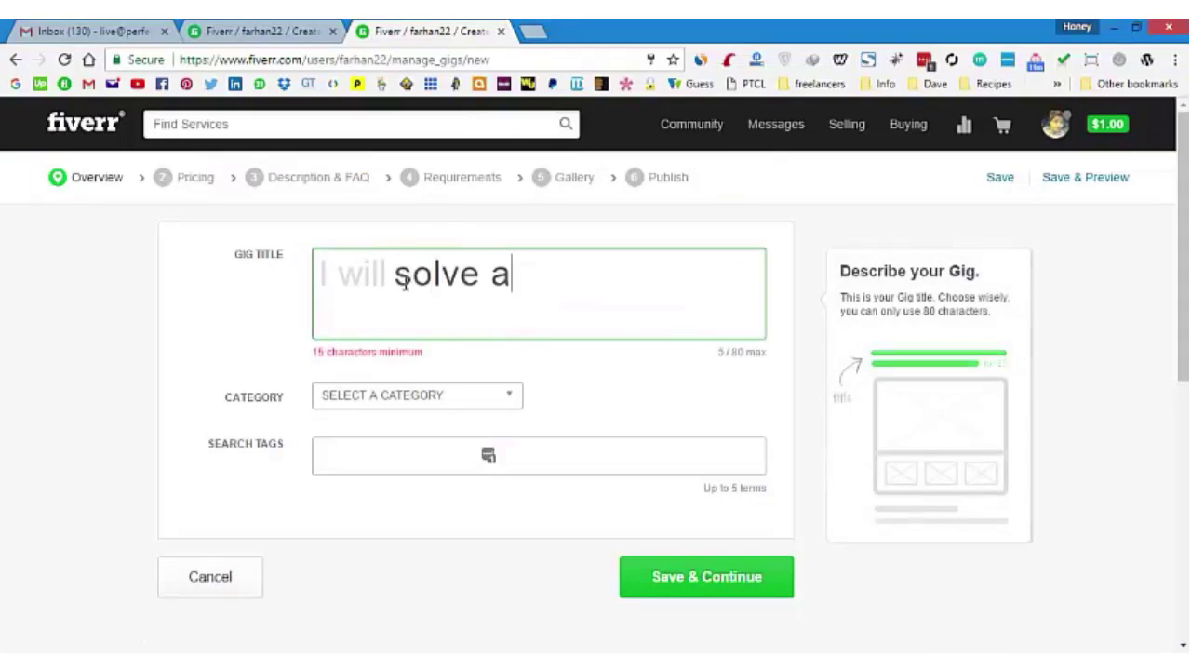
pyautogui.write('ny WordPr')
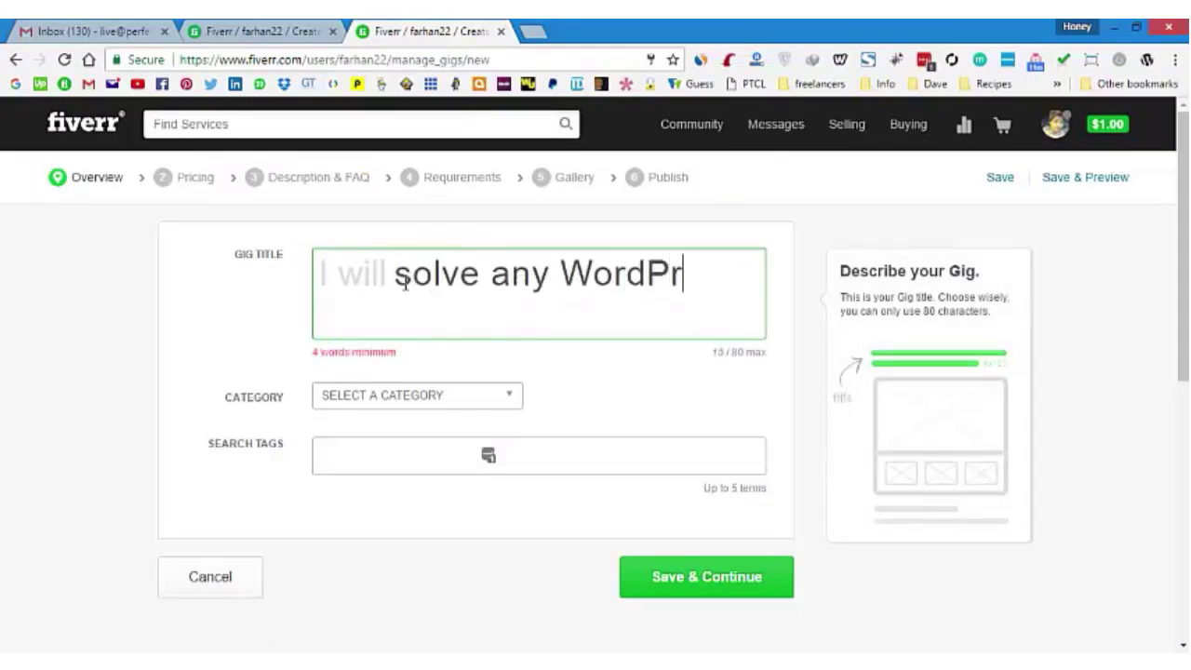
pyautogui.write('ess Issue')
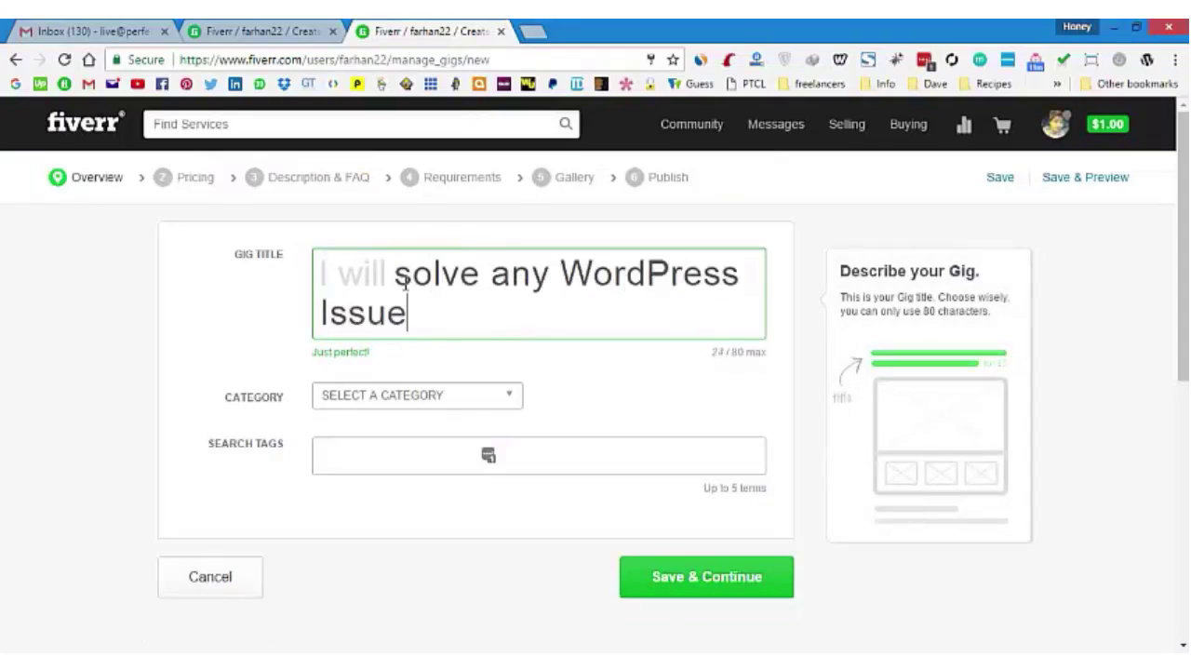
pyautogui.write('s and Proble')
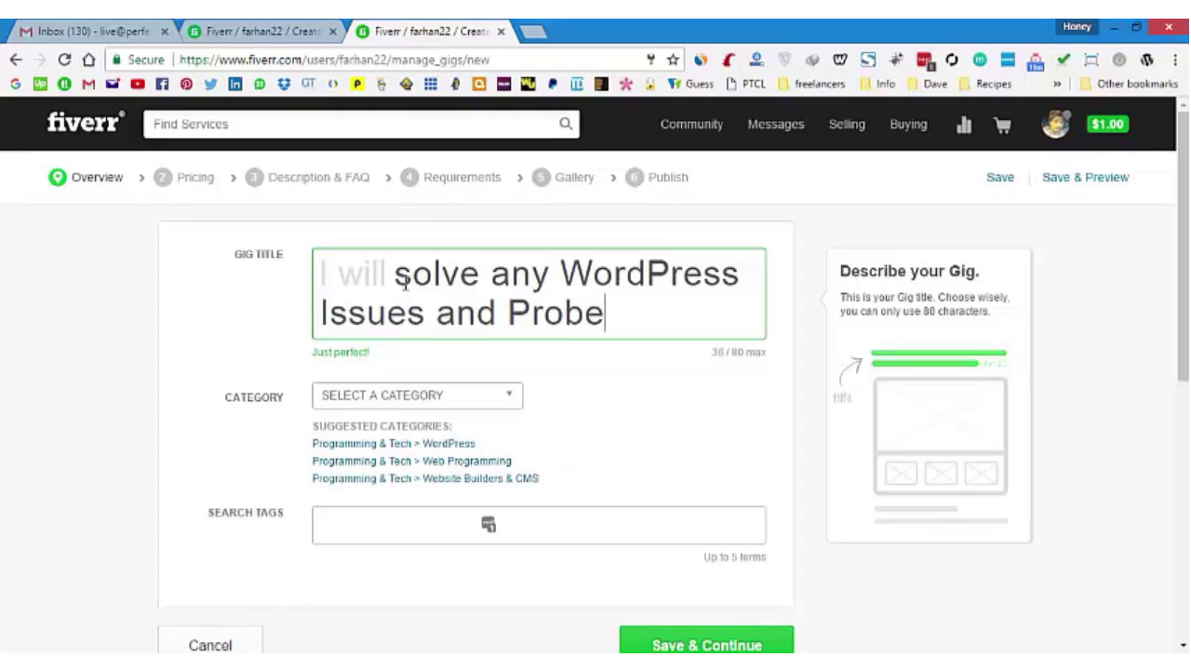
pyautogui.press('BackSpace')
pyautogui.write('lems')
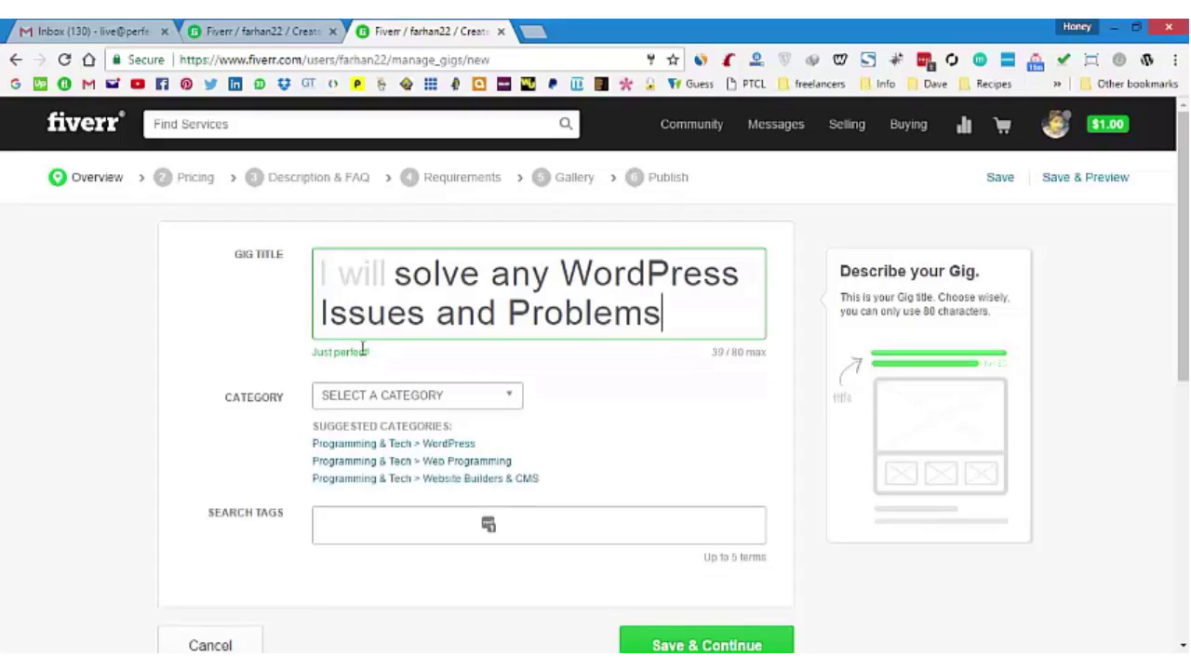
# Set the gig's category to Programming & Tech and its subcategory to WordPress
pyautogui.click(386, 394)
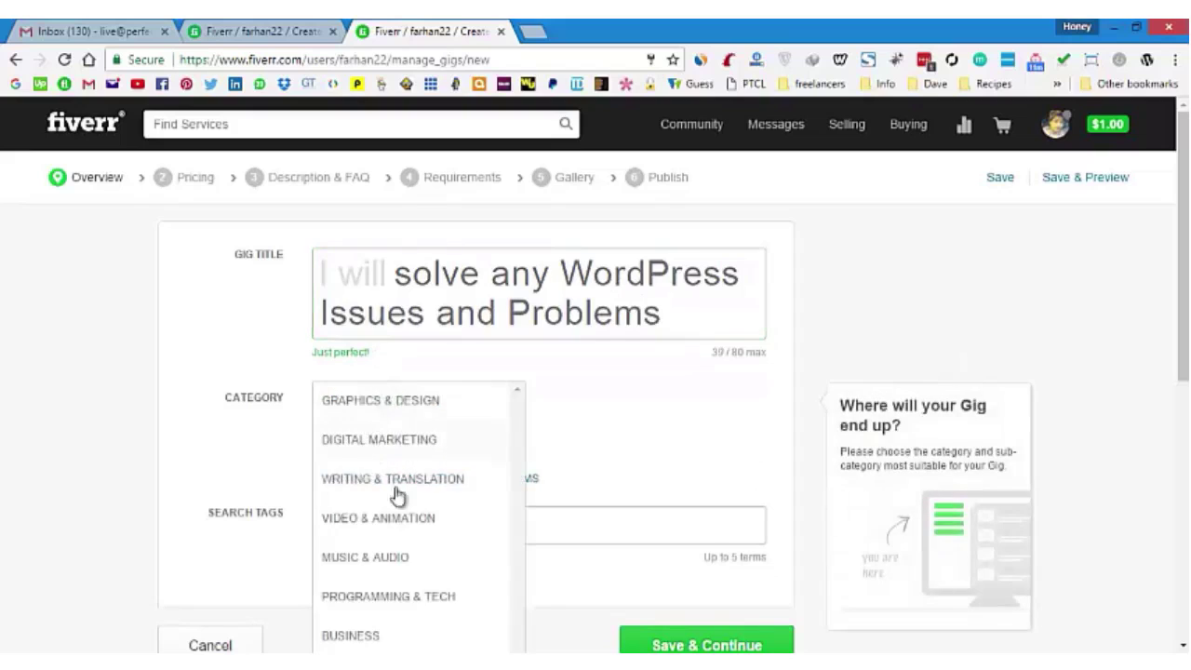
pyautogui.scroll(-1, 432, 521)
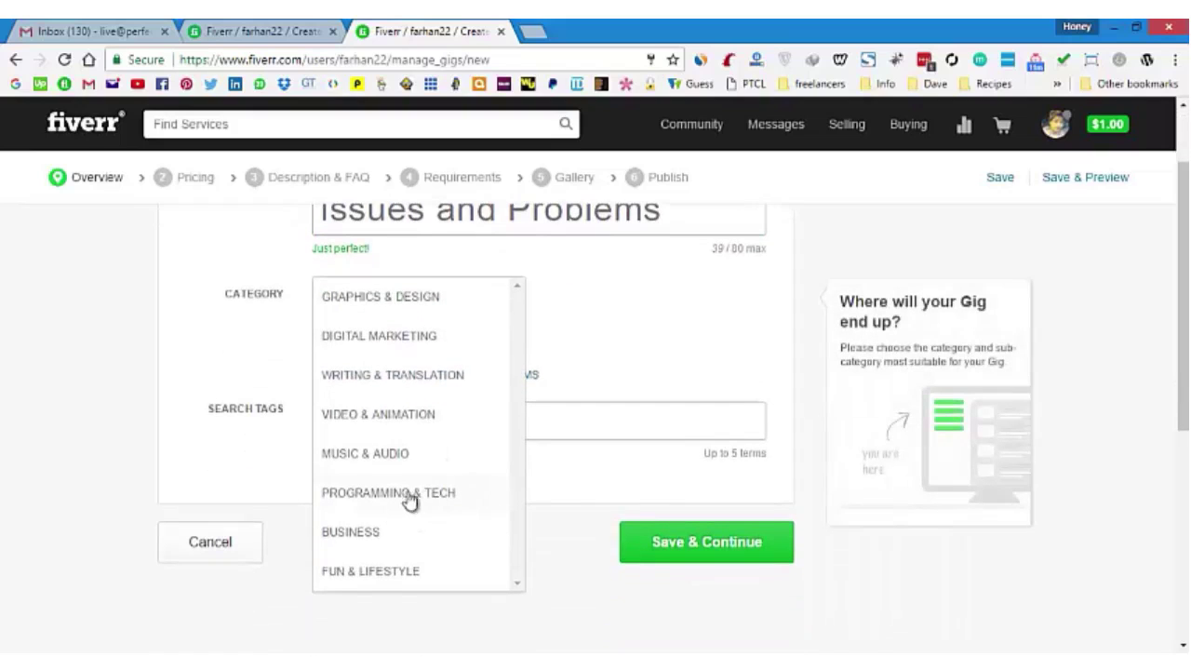
pyautogui.click(406, 495)
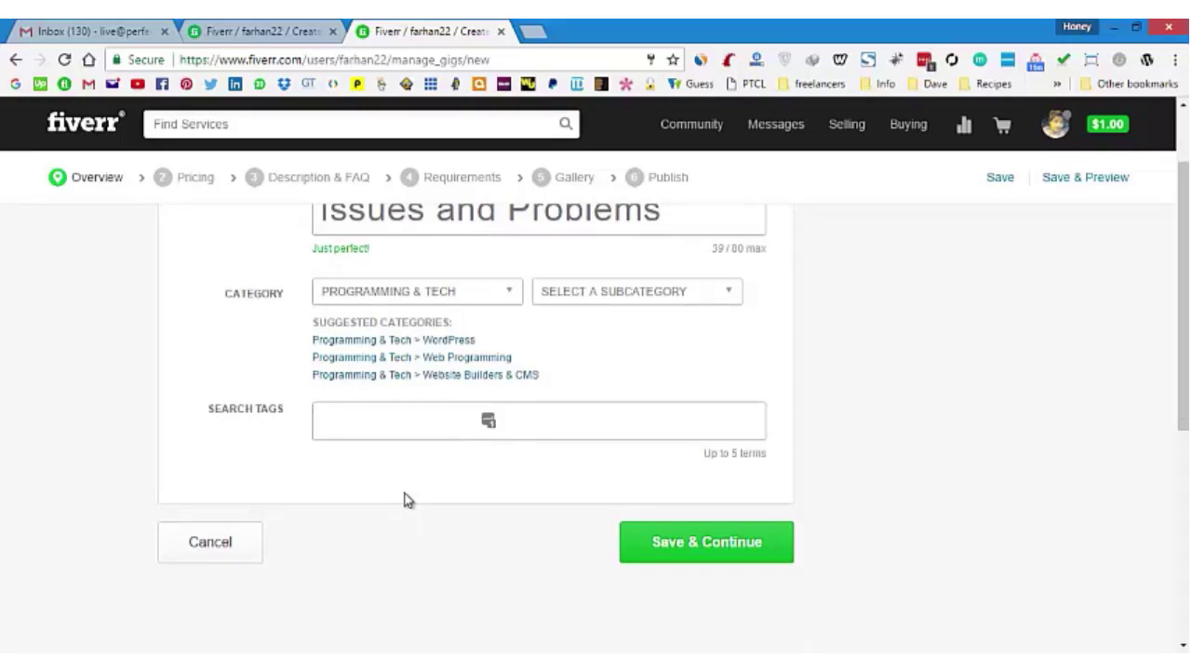
pyautogui.click(612, 298)
pyautogui.click(597, 298)
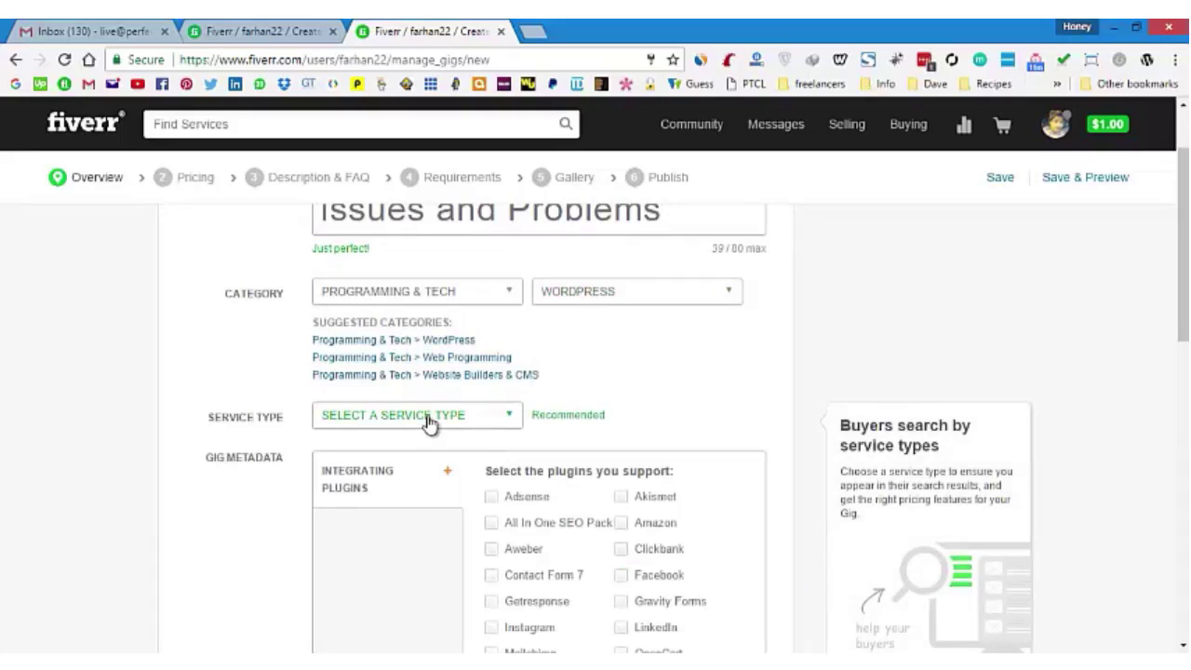
# Set the gig's service type to Bug Fixes
pyautogui.scroll(-1, 431, 420)
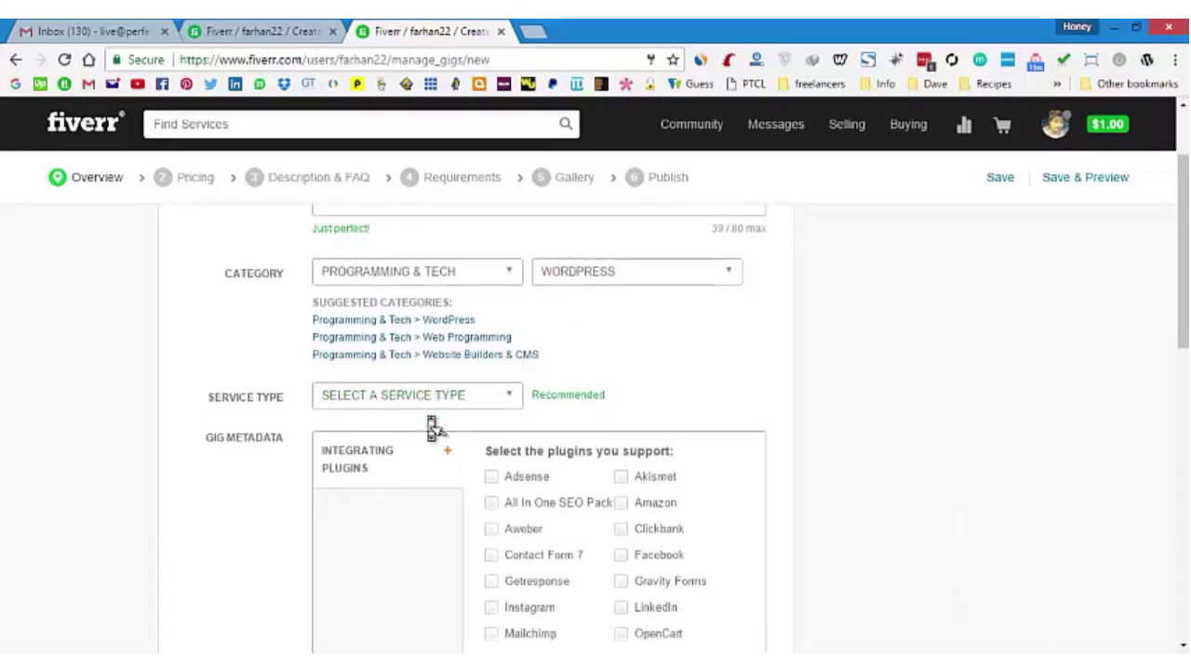
pyautogui.click(403, 350)
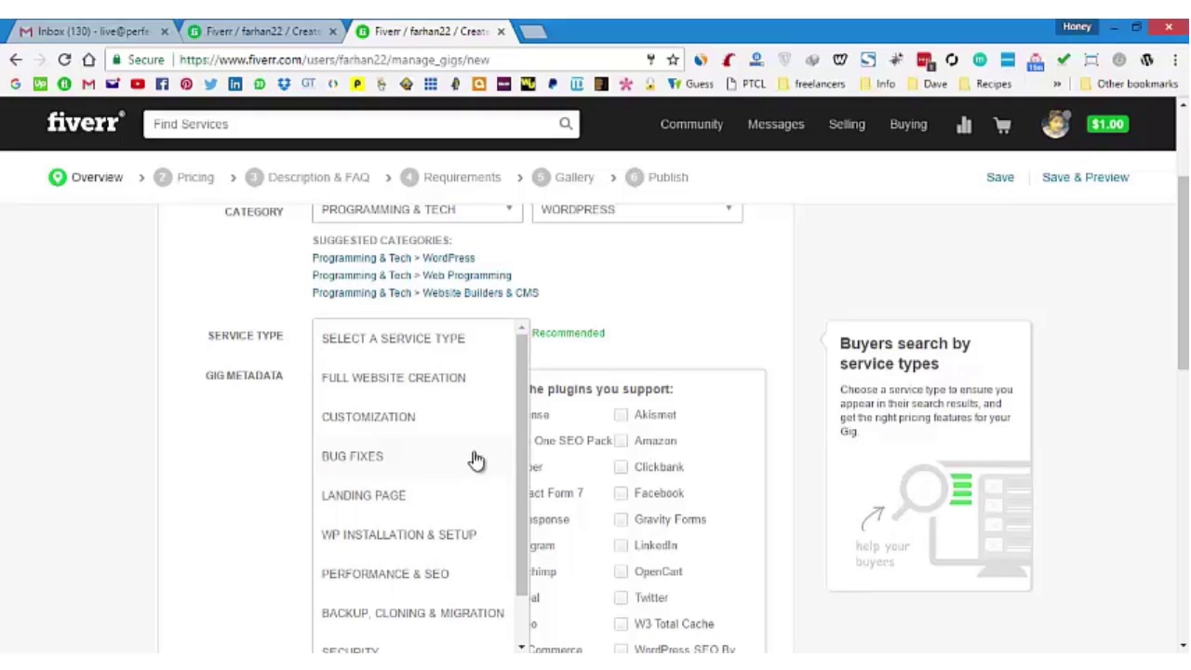
pyautogui.click(379, 457)
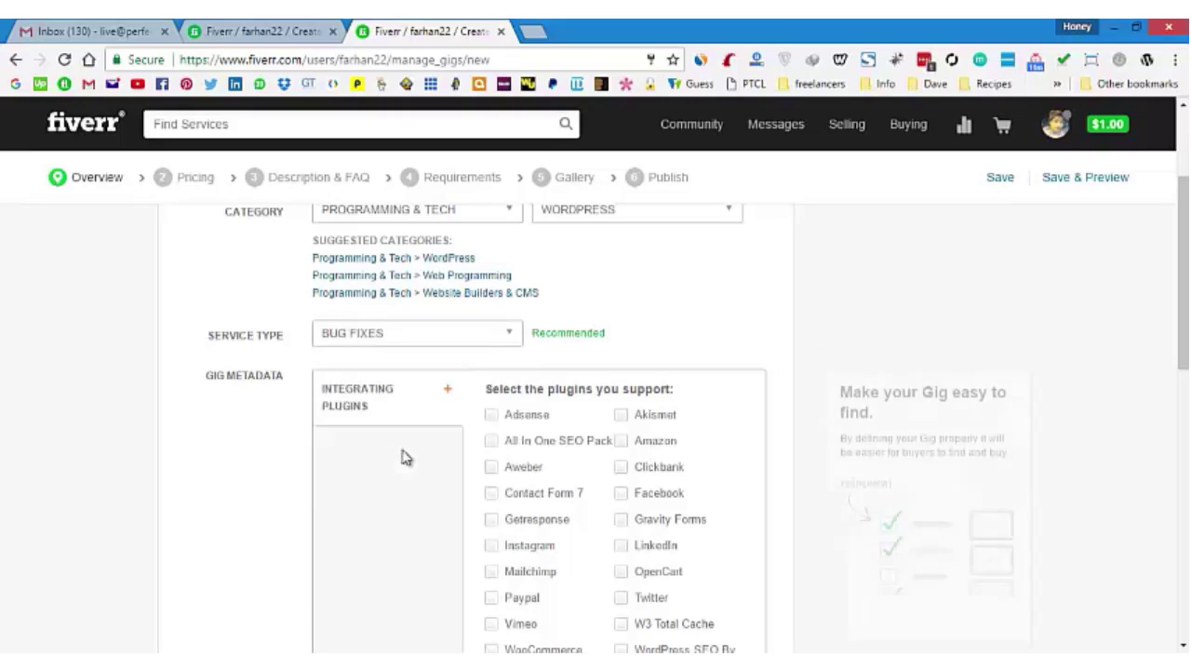
pyautogui.scroll(2, 488, 347)
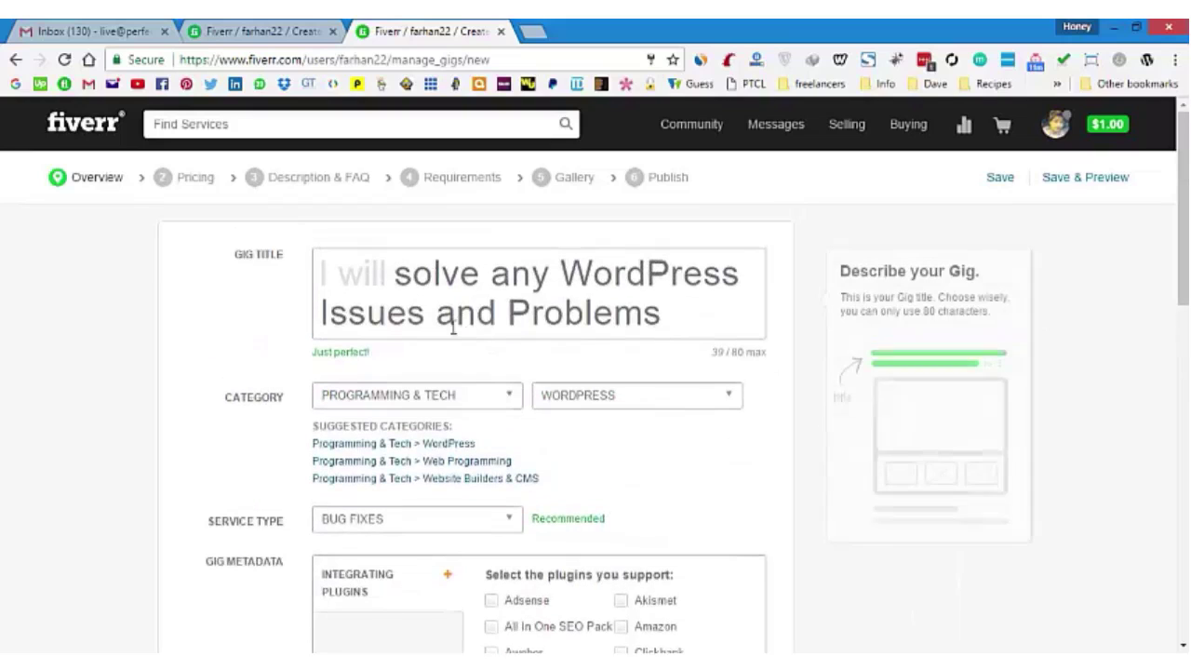
pyautogui.click(497, 305)
pyautogui.scroll(-1, 497, 305)
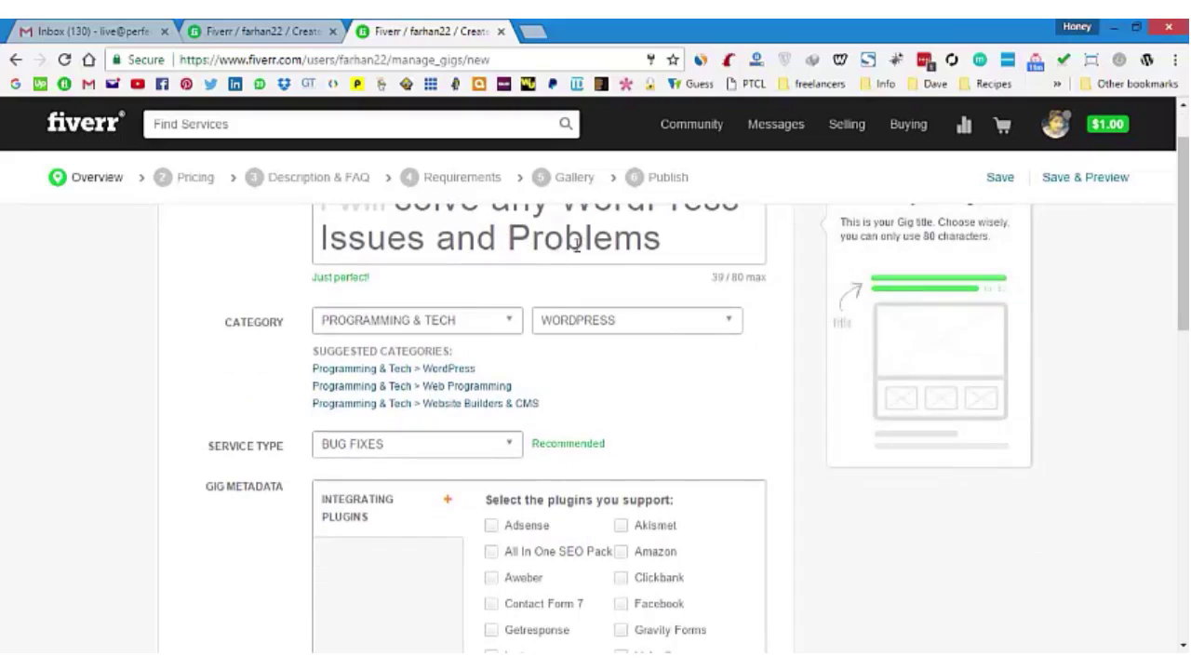
pyautogui.moveTo(415, 455)
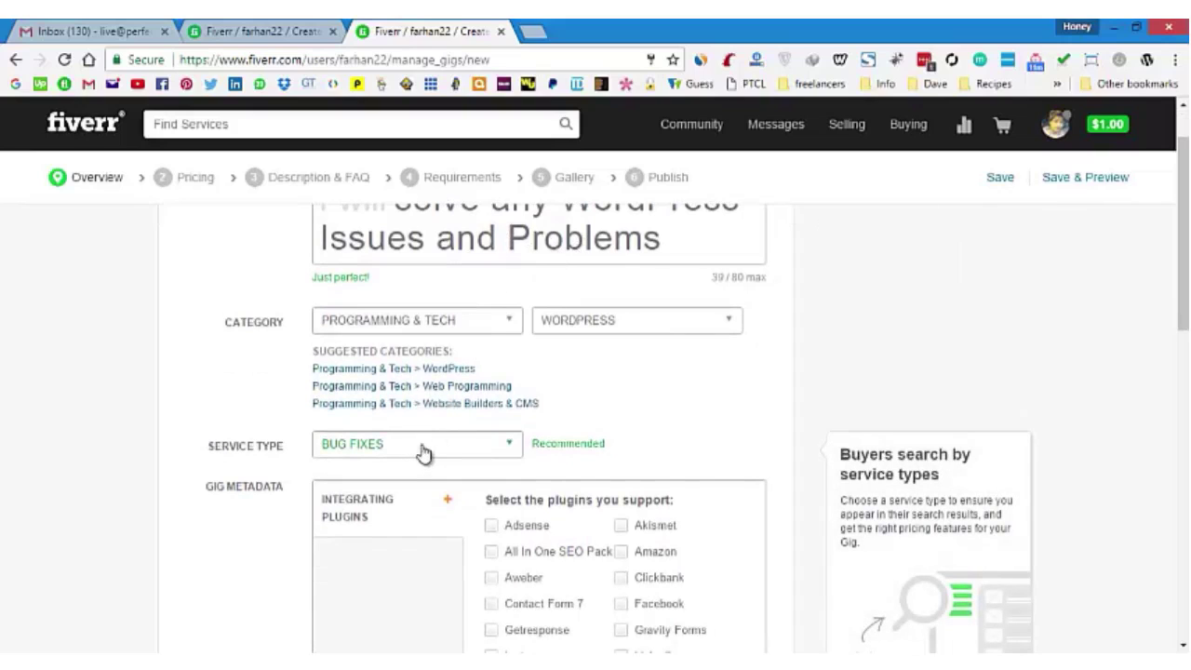
# Mark every listed plugin from Adsense to Youtube and Akismet to WordPress SEO as supported, leaving out Suggest Other
pyautogui.scroll(-2, 699, 438)
pyautogui.scroll(-2, 699, 439)
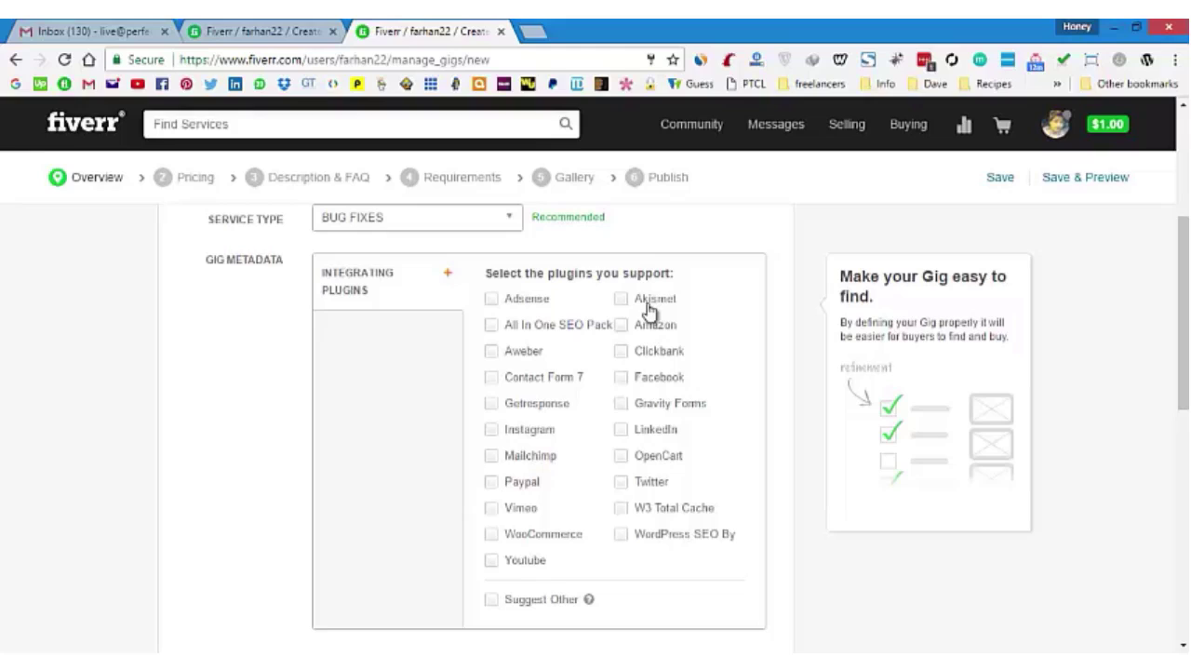
pyautogui.click(491, 298)
pyautogui.click(490, 325)
pyautogui.click(490, 350)
pyautogui.click(491, 377)
pyautogui.click(490, 402)
pyautogui.click(491, 429)
pyautogui.click(490, 455)
pyautogui.click(491, 481)
pyautogui.click(490, 507)
pyautogui.click(490, 534)
pyautogui.click(490, 559)
pyautogui.click(621, 534)
pyautogui.click(620, 508)
pyautogui.click(620, 481)
pyautogui.click(620, 455)
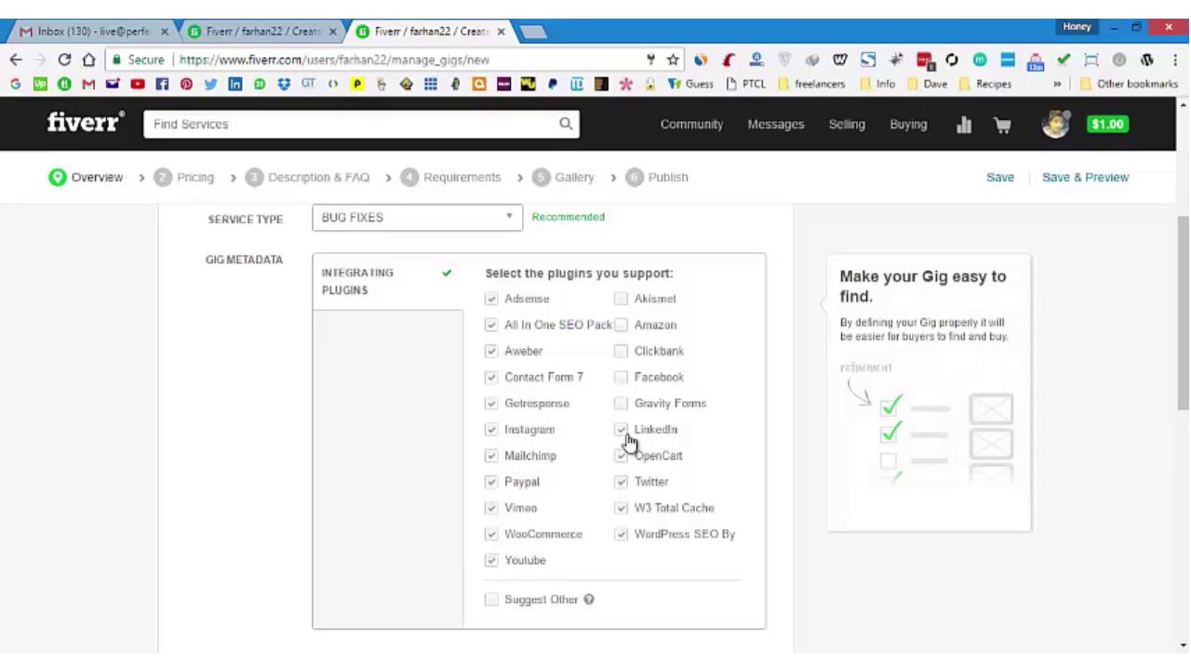
pyautogui.click(620, 429)
pyautogui.click(621, 403)
pyautogui.click(620, 377)
pyautogui.click(621, 351)
pyautogui.click(621, 324)
pyautogui.click(621, 298)
# Look at the gig's search tags field and the recent searches in the site's service search
pyautogui.scroll(-4, 666, 426)
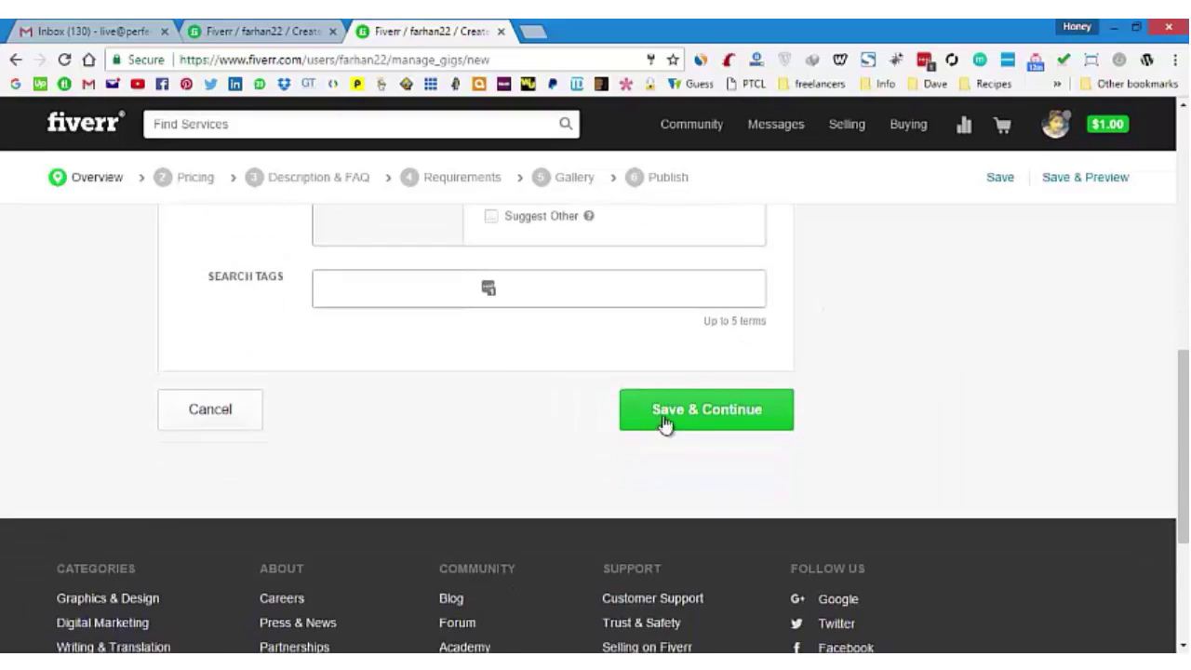
pyautogui.scroll(2, 456, 386)
pyautogui.click(410, 419)
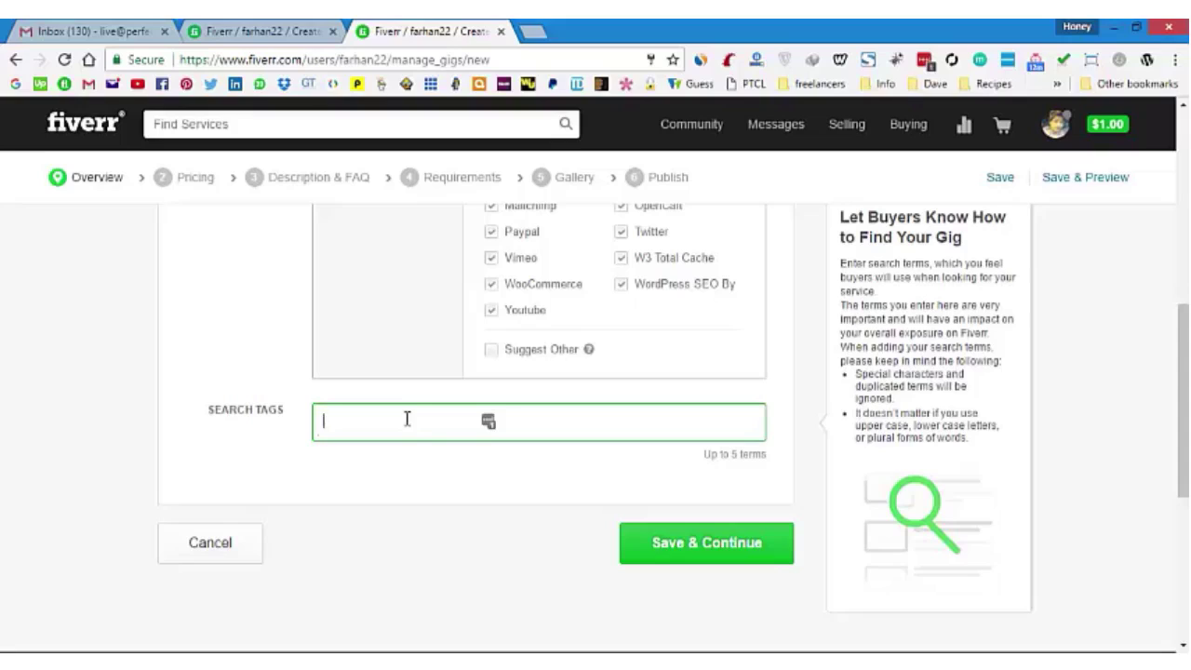
pyautogui.click(224, 125)
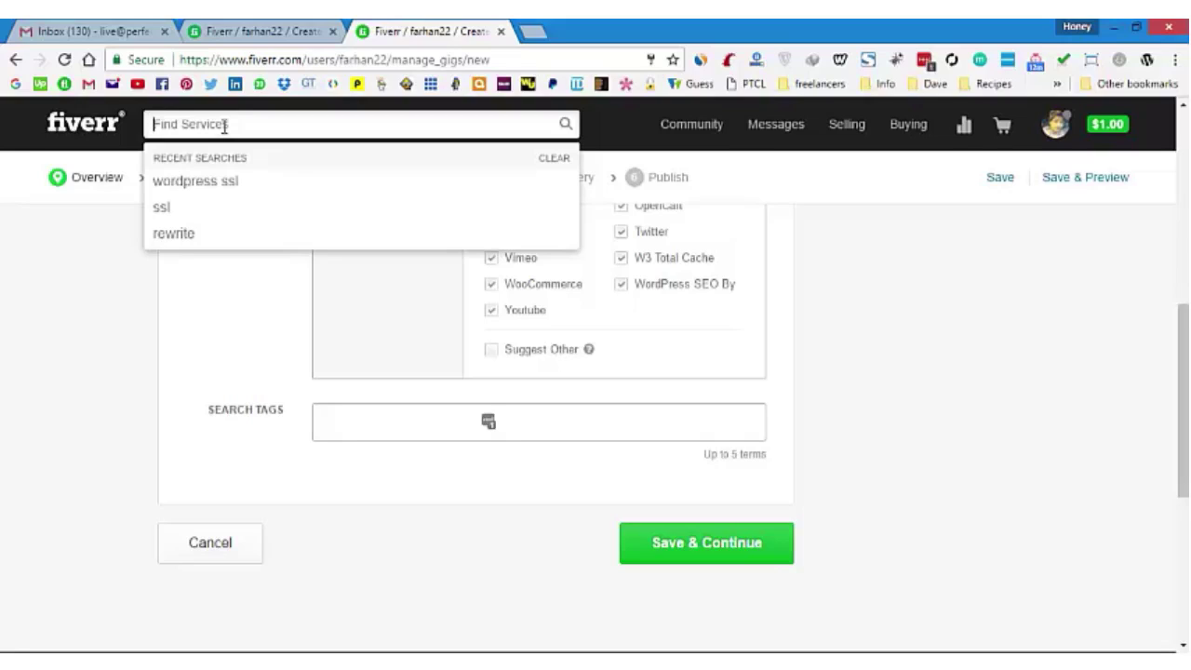
pyautogui.click(98, 373)
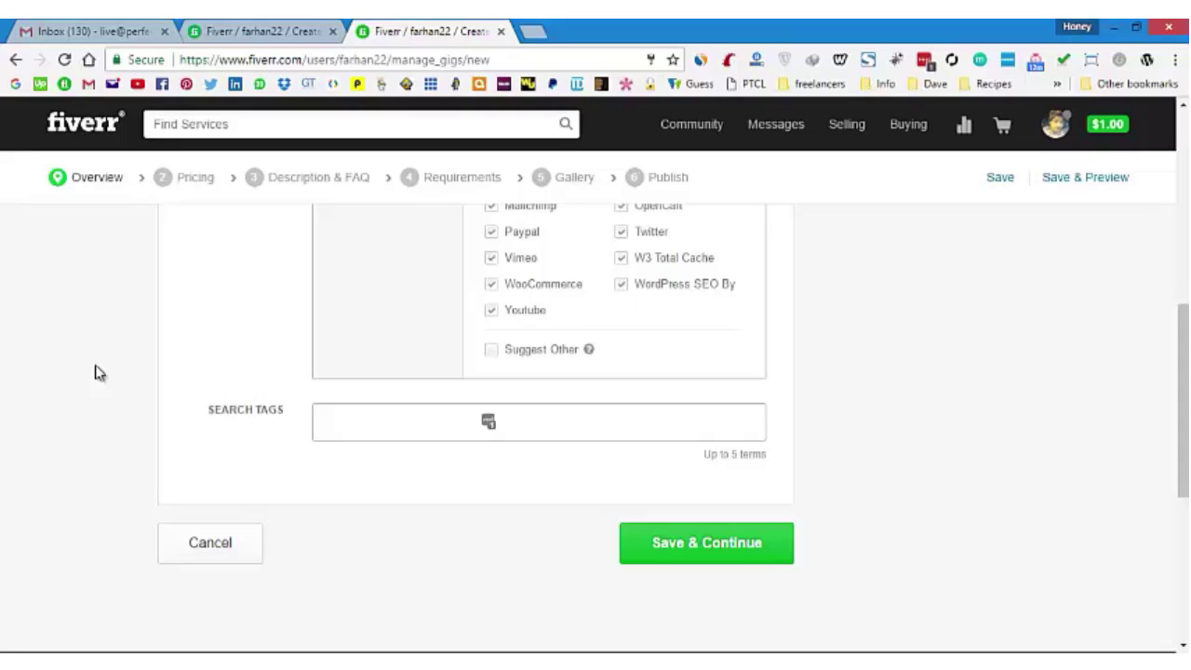
pyautogui.scroll(6, 99, 373)
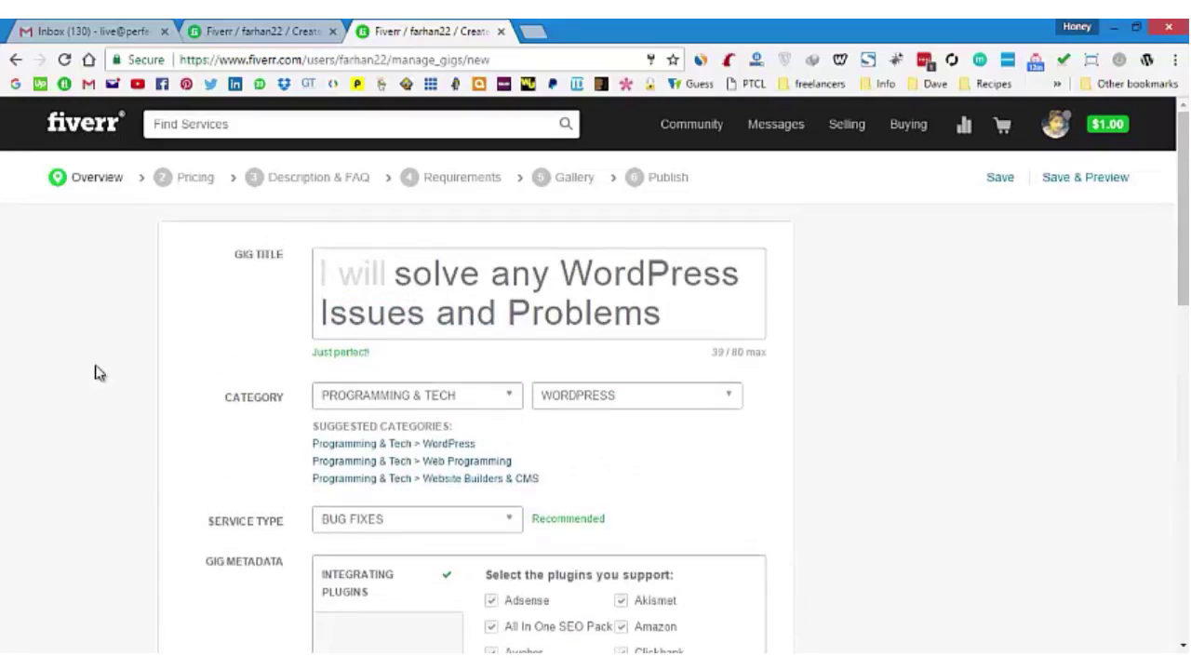
pyautogui.click(245, 126)
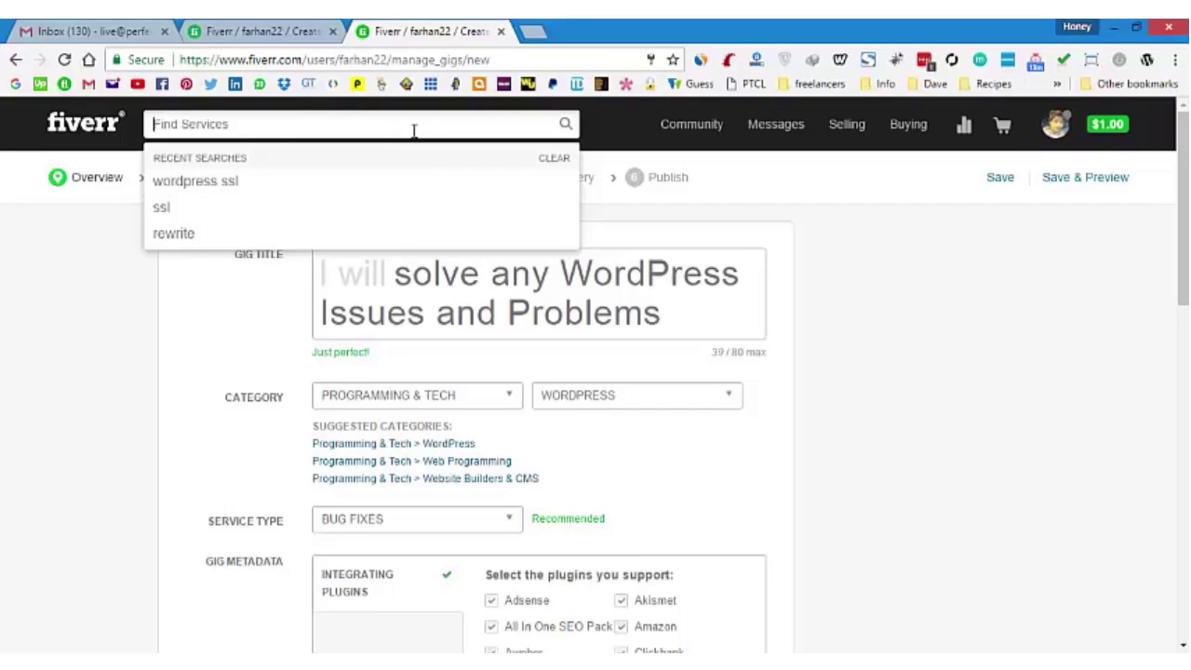
pyautogui.click(248, 408)
# Review the gig title, category, service type and plugin selections for keywords suitable as search tags
pyautogui.scroll(-1, 245, 409)
pyautogui.scroll(-1, 247, 410)
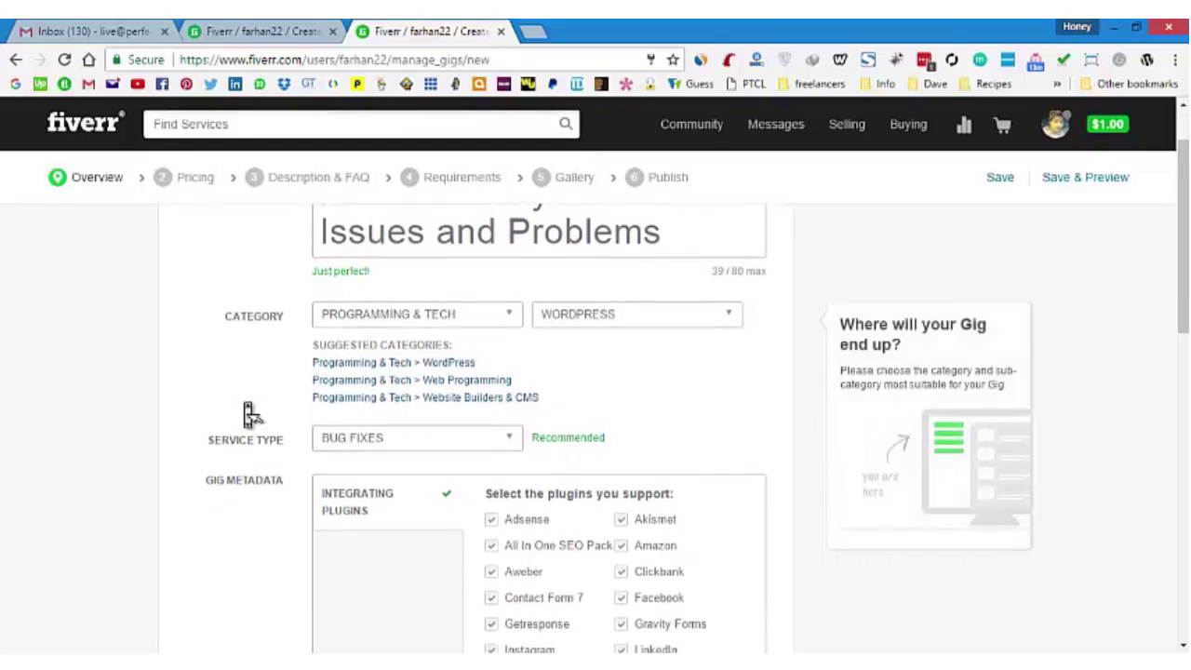
pyautogui.scroll(-5, 247, 410)
pyautogui.scroll(4, 247, 410)
pyautogui.scroll(5, 247, 411)
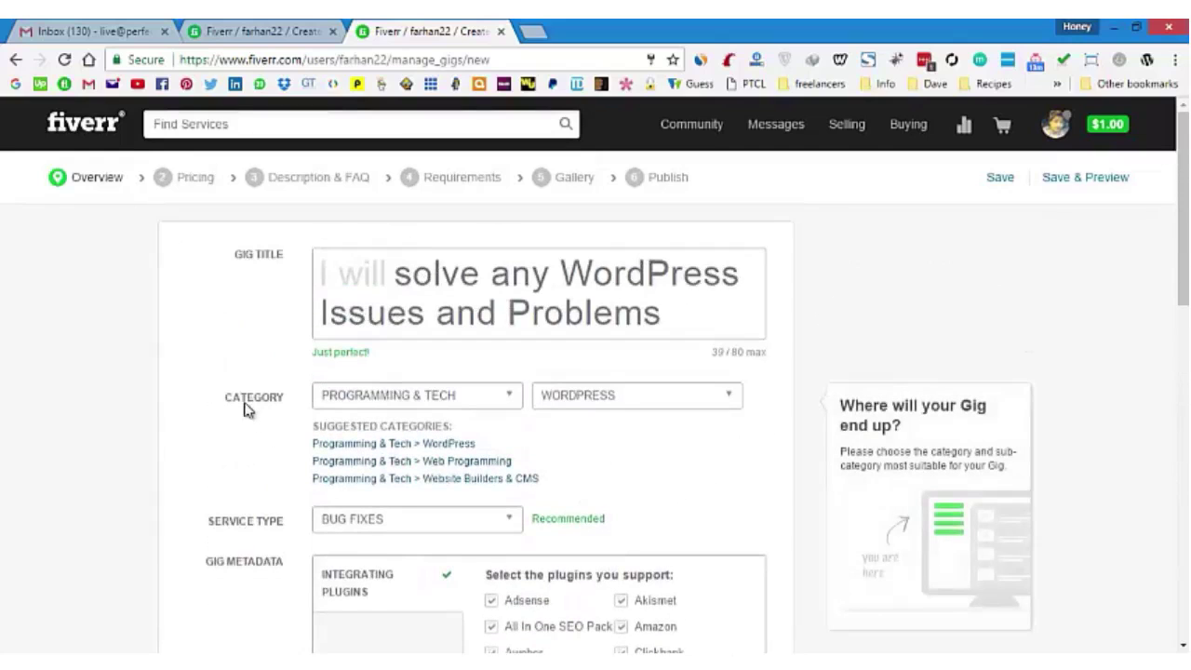
pyautogui.click(584, 310)
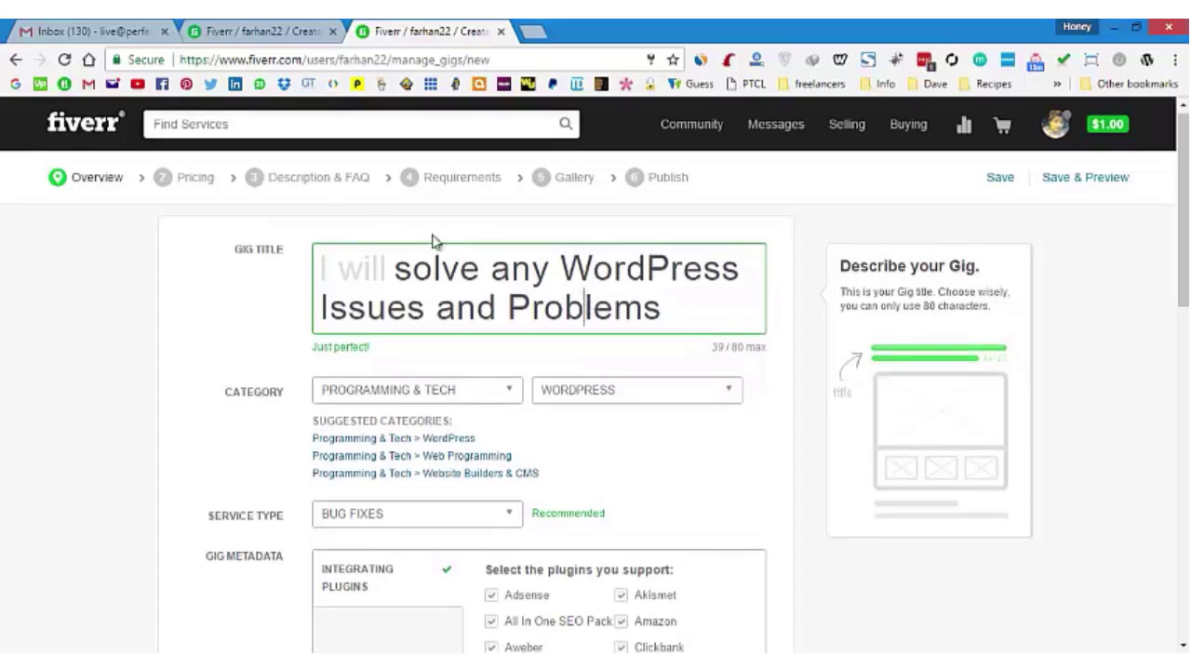
pyautogui.click(528, 292)
pyautogui.scroll(-1, 531, 303)
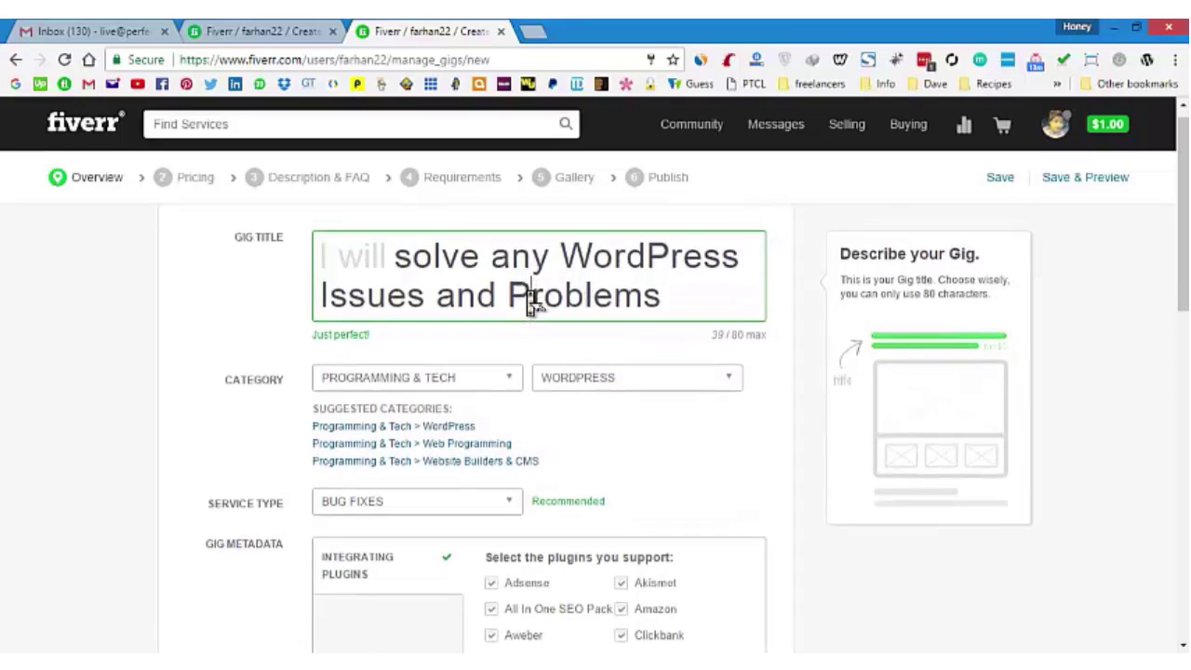
pyautogui.scroll(-2, 530, 300)
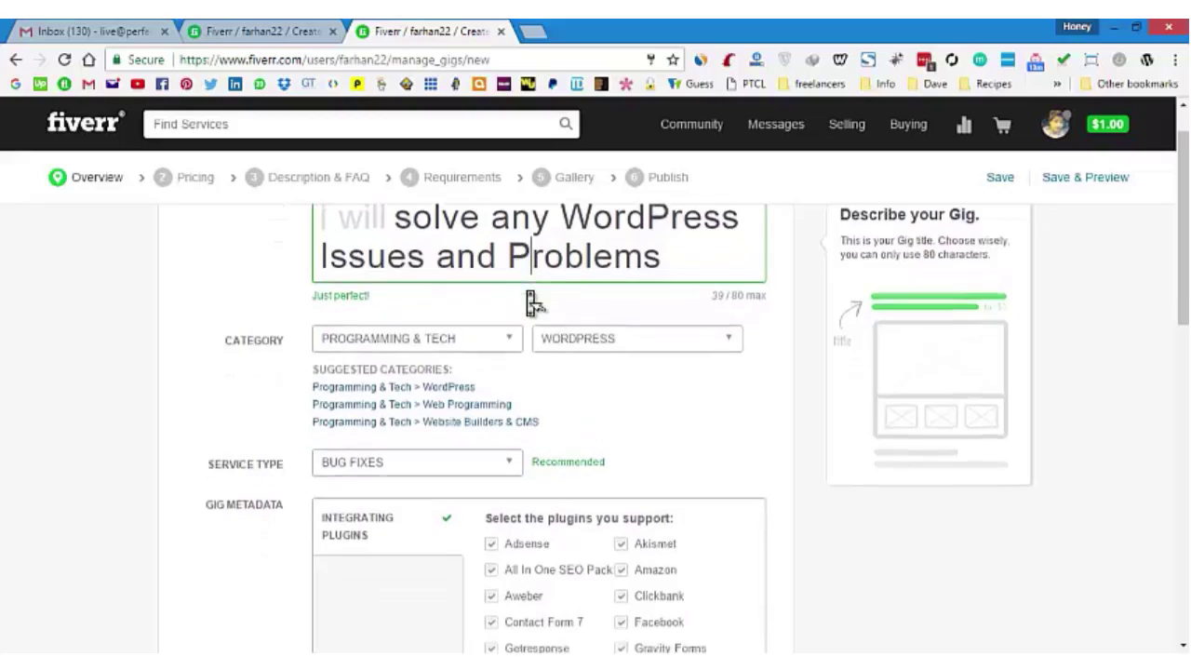
pyautogui.scroll(1, 530, 298)
pyautogui.scroll(-2, 531, 299)
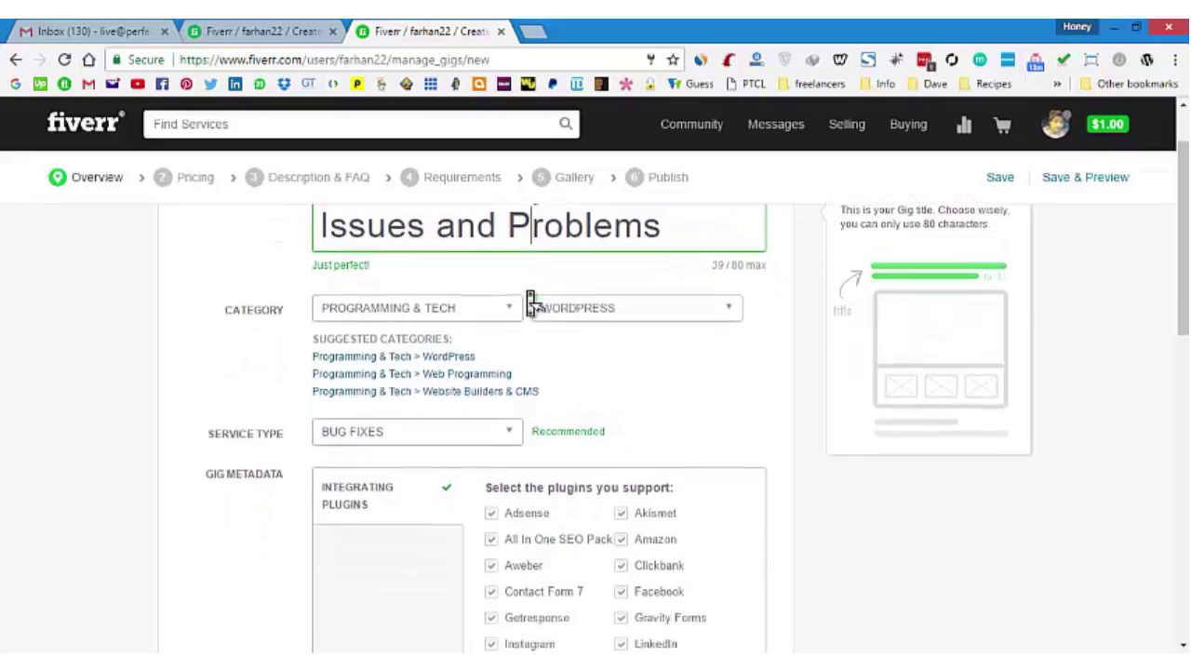
pyautogui.scroll(3, 531, 300)
pyautogui.moveTo(559, 281); pyautogui.dragTo(747, 277)
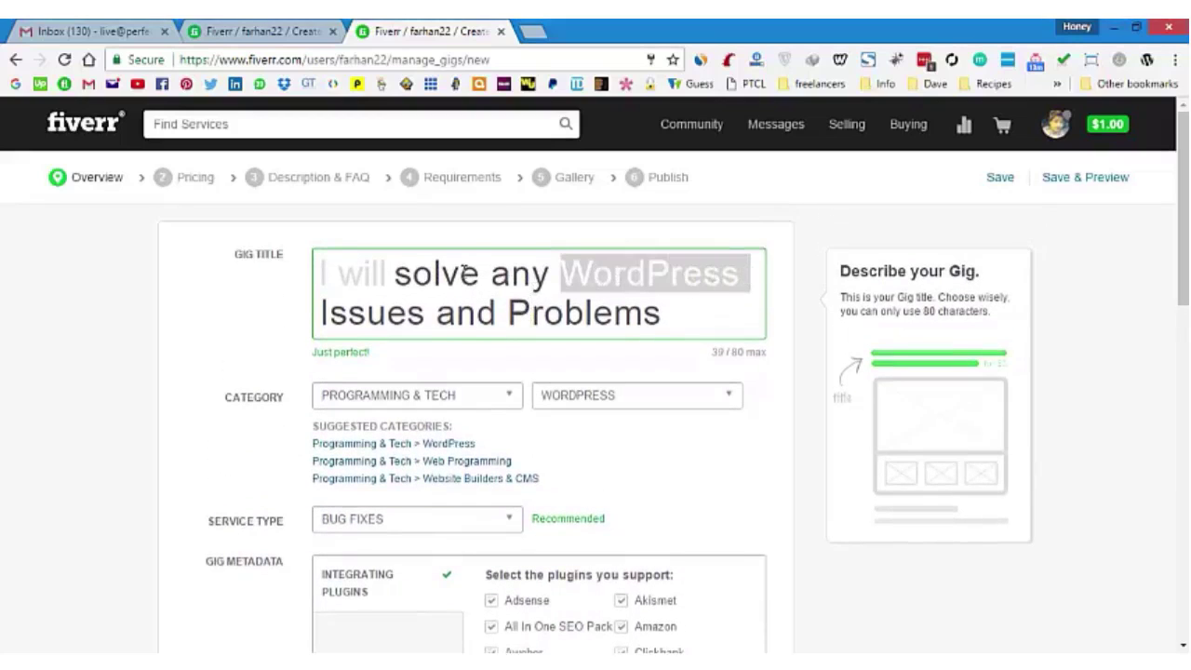
pyautogui.click(452, 285)
# Add "WordPress" as a search tag for the gig
pyautogui.scroll(-4, 453, 283)
pyautogui.scroll(-5, 453, 283)
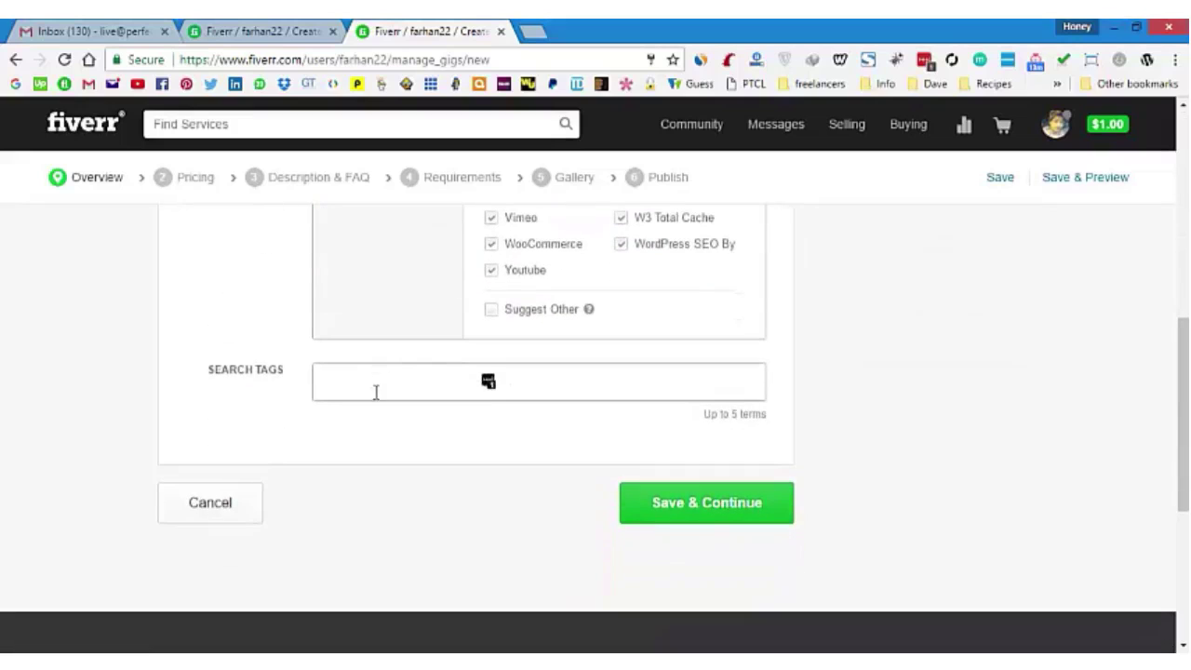
pyautogui.click(373, 390)
pyautogui.write('Wo')
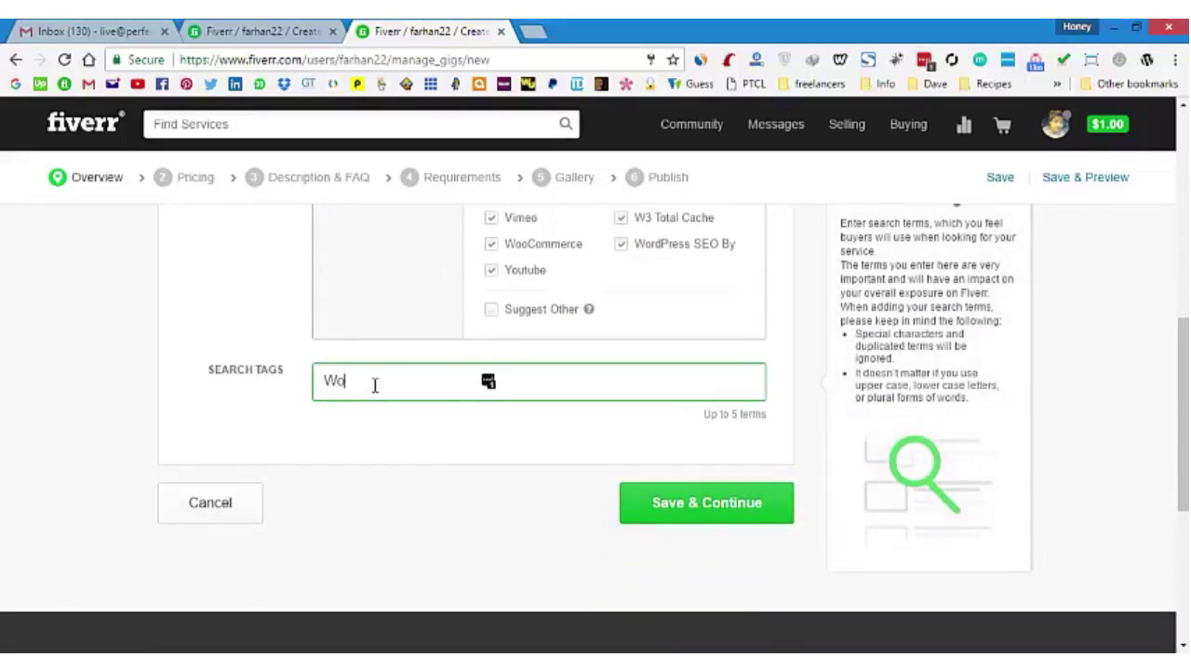
pyautogui.write('rdPress')
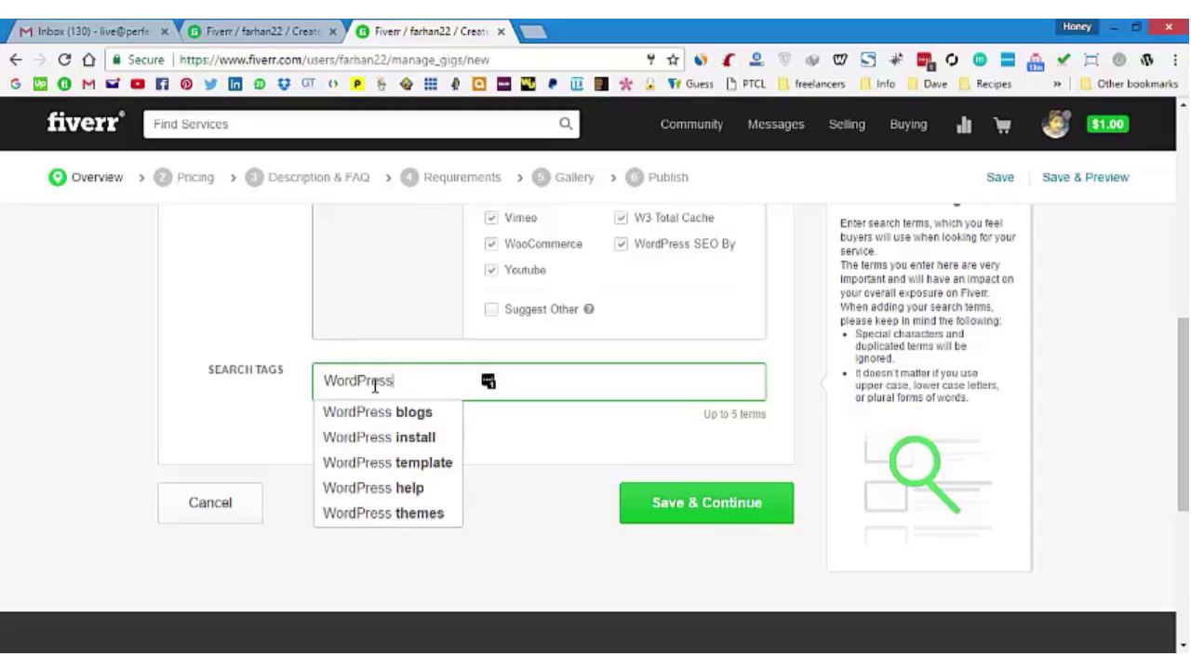
pyautogui.press('Return')
pyautogui.scroll(7, 377, 391)
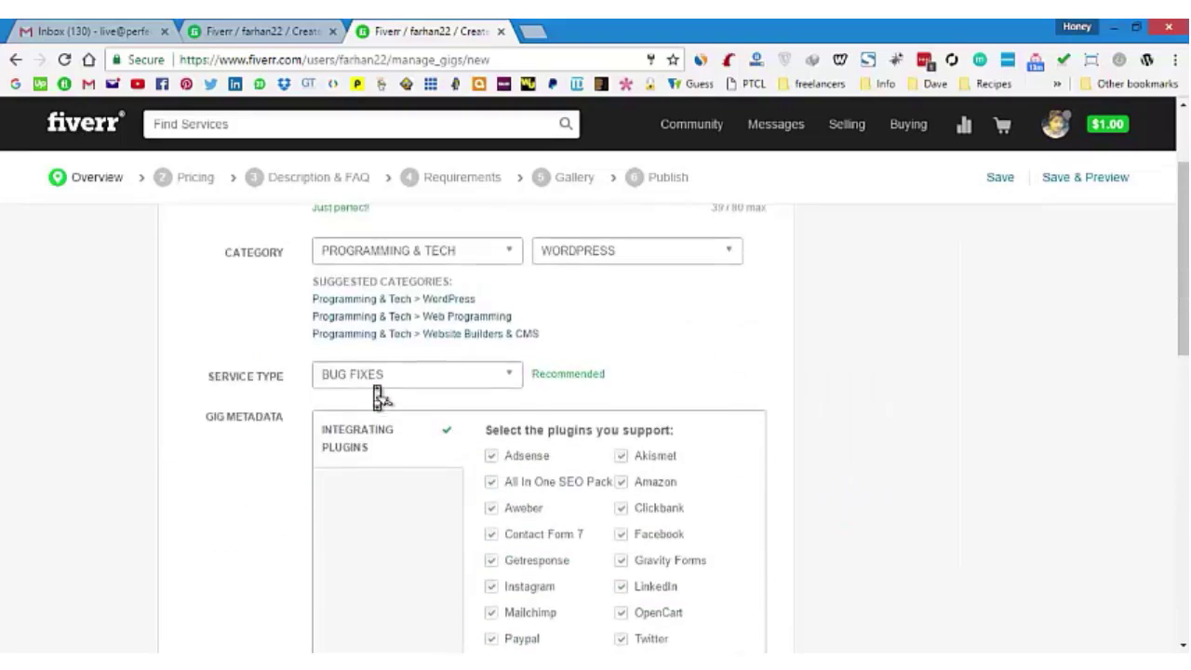
# Add "WordPress issues" as a search tag for the gig
pyautogui.scroll(-7, 377, 395)
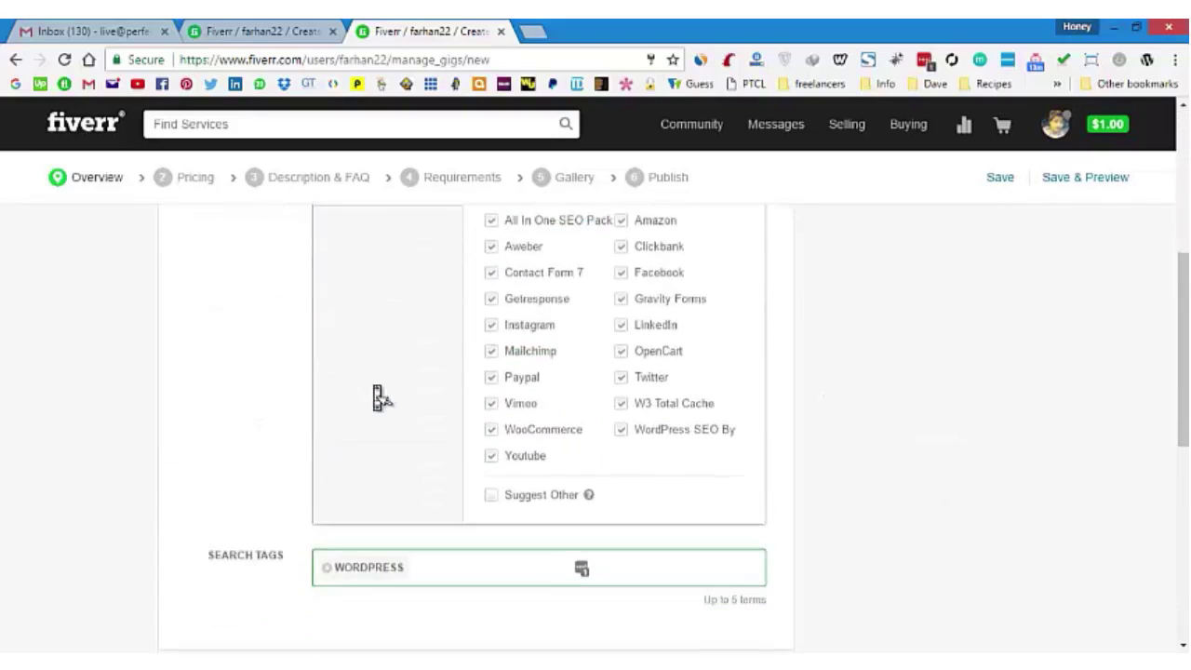
pyautogui.write('Wor')
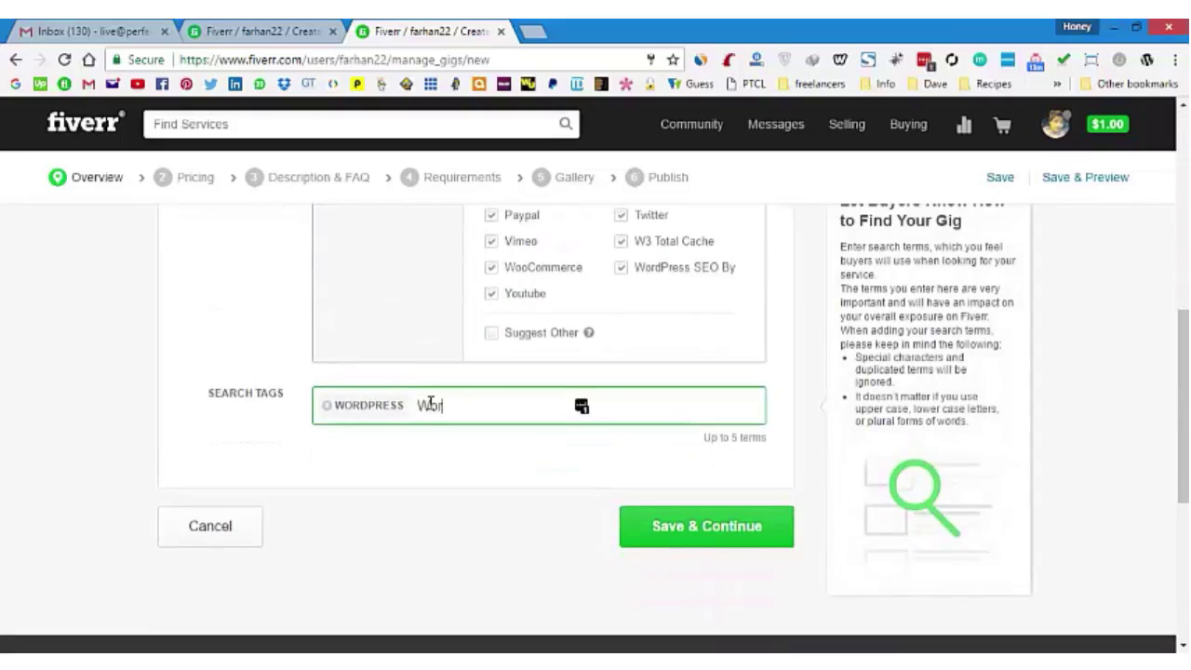
pyautogui.write('dPress issues')
pyautogui.press('Return')
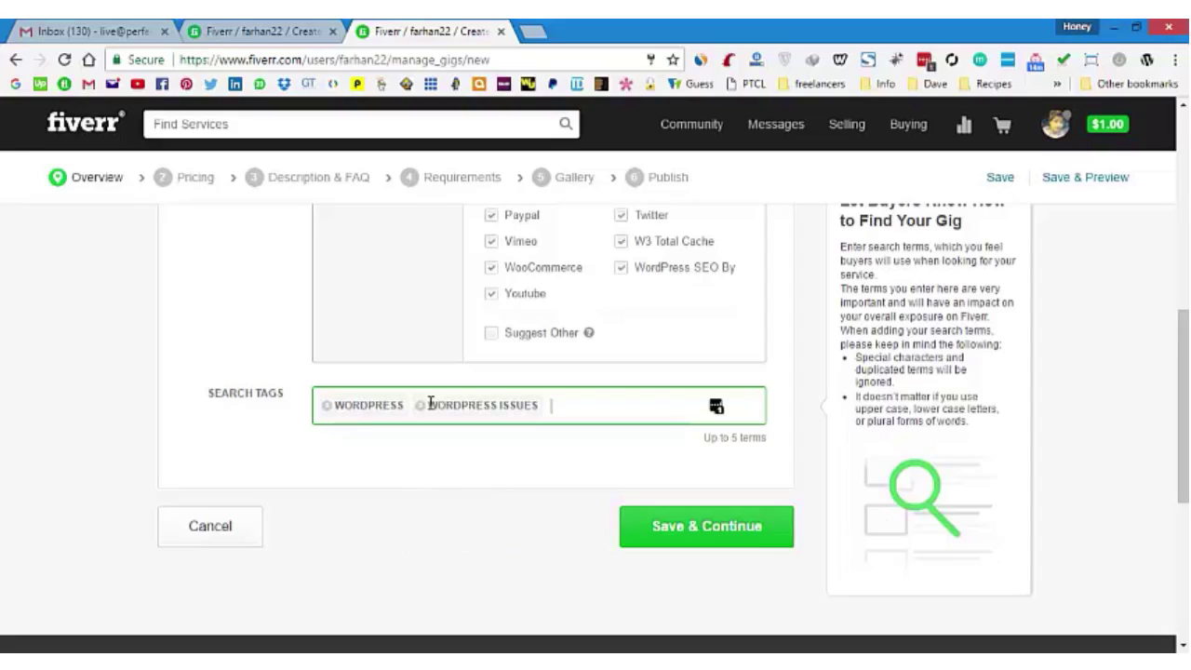
# Add "WordPress Problems" as another search tag for the gig
pyautogui.write('WordPrers')
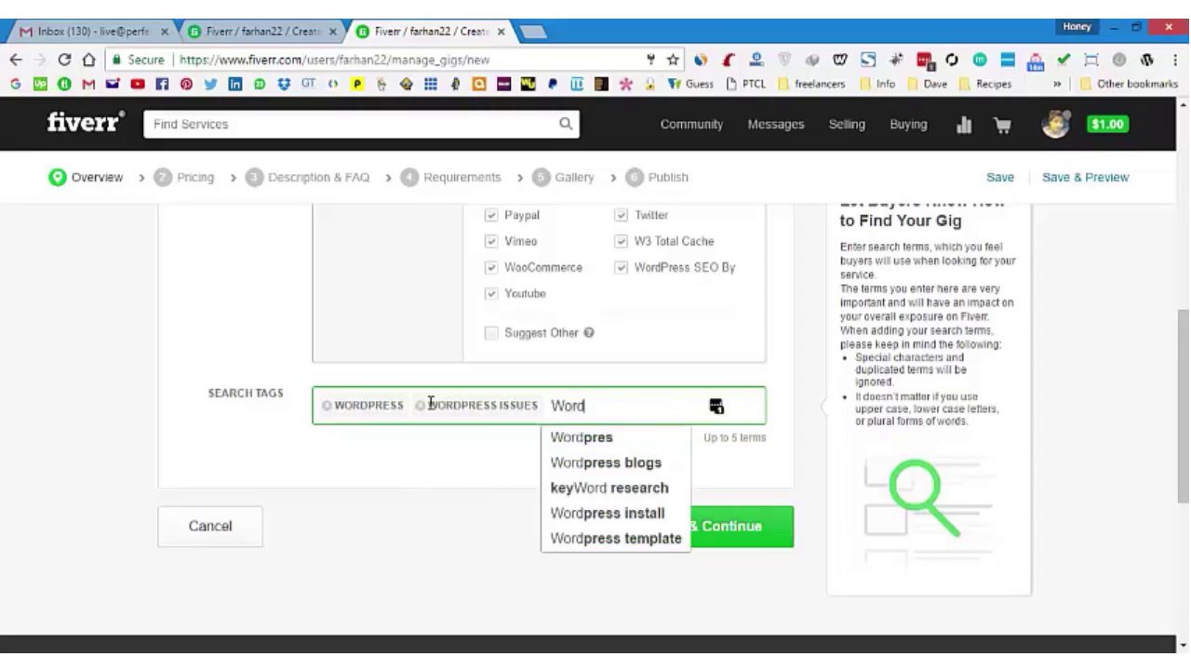
pyautogui.press('BackSpace')
pyautogui.press('BackSpace')
pyautogui.press('BackSpace')
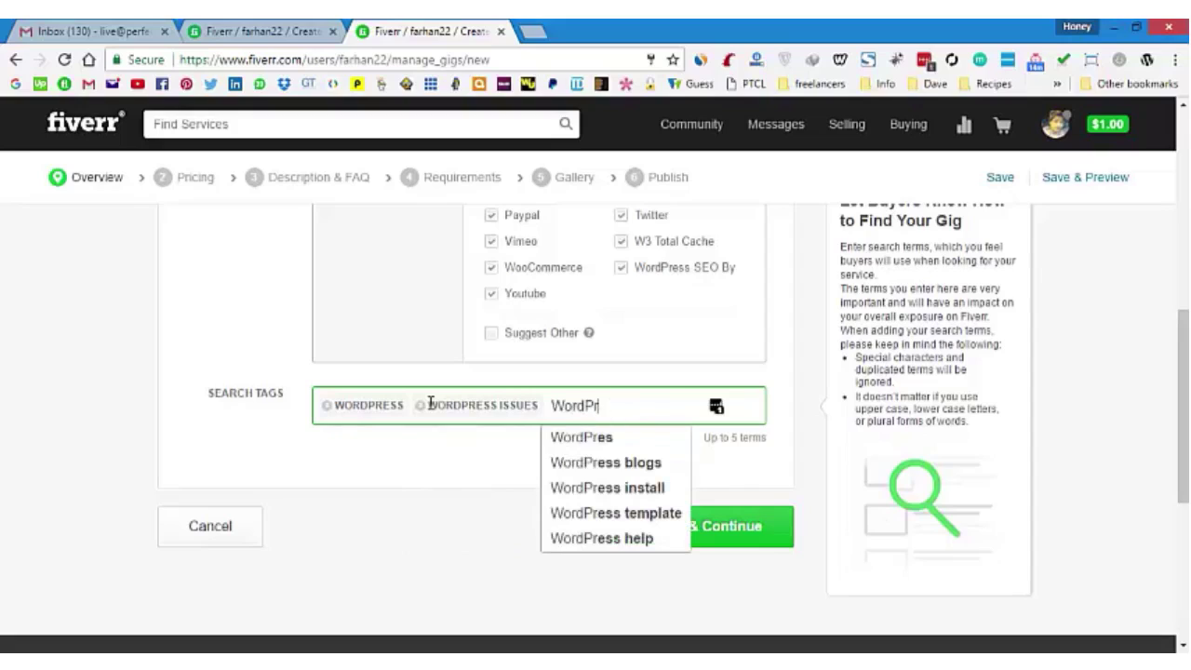
pyautogui.write('ess Problems')
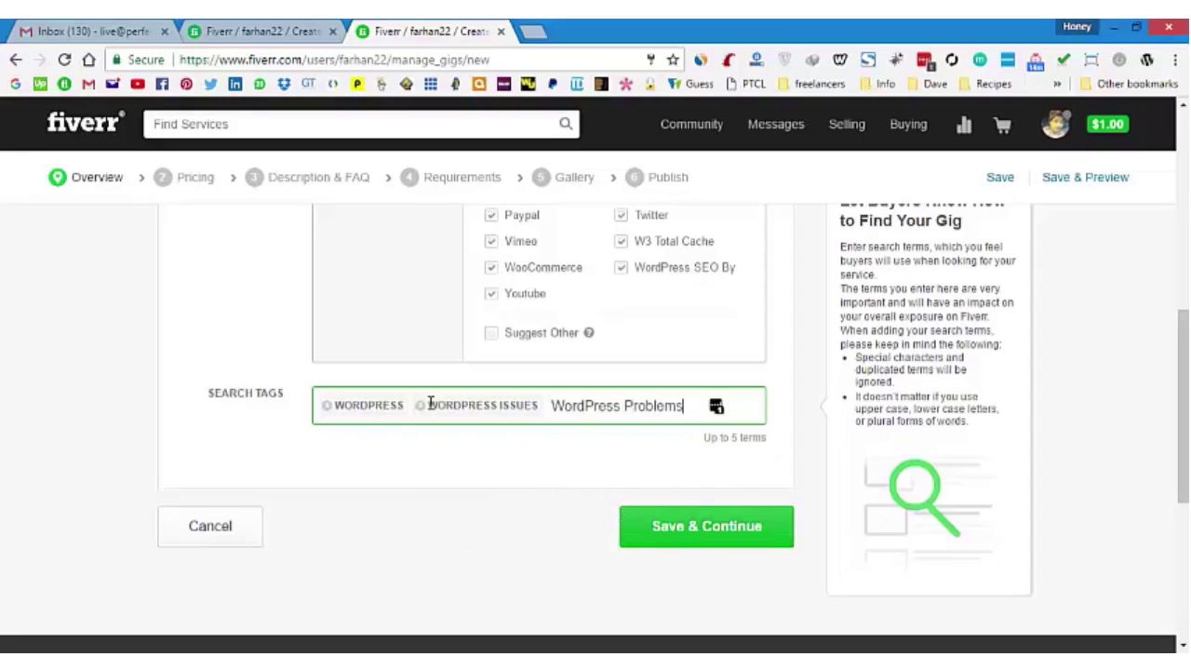
pyautogui.press('Return')
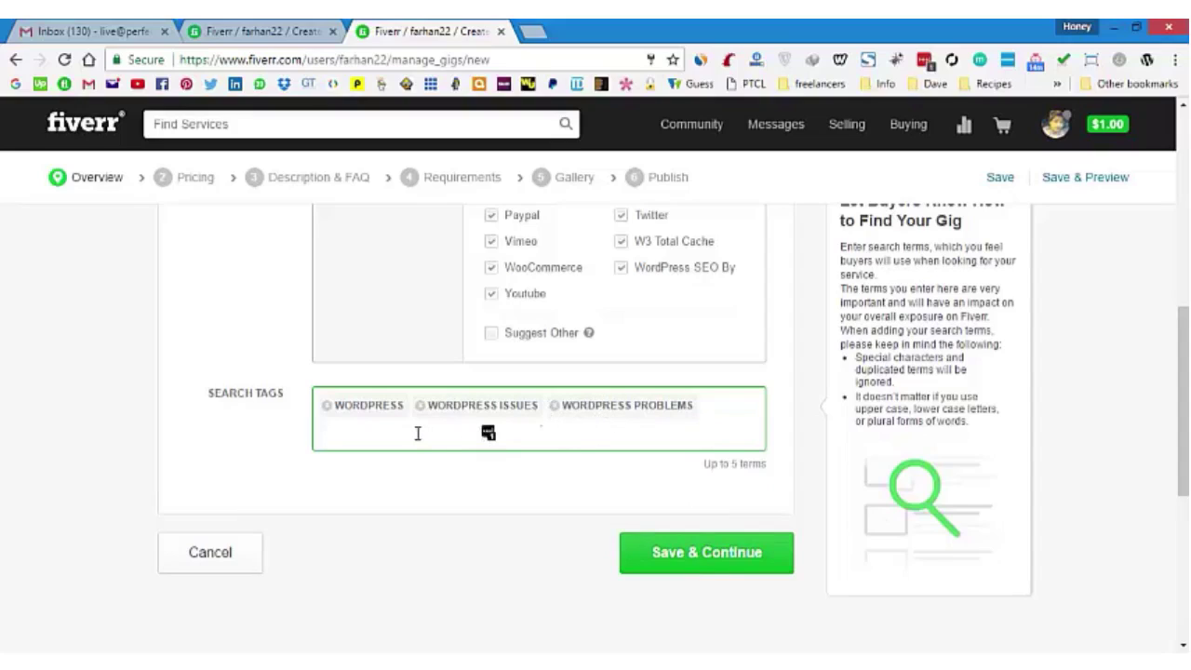
# Try "Plugins" as a search tag for the gig
pyautogui.write('Plugins')
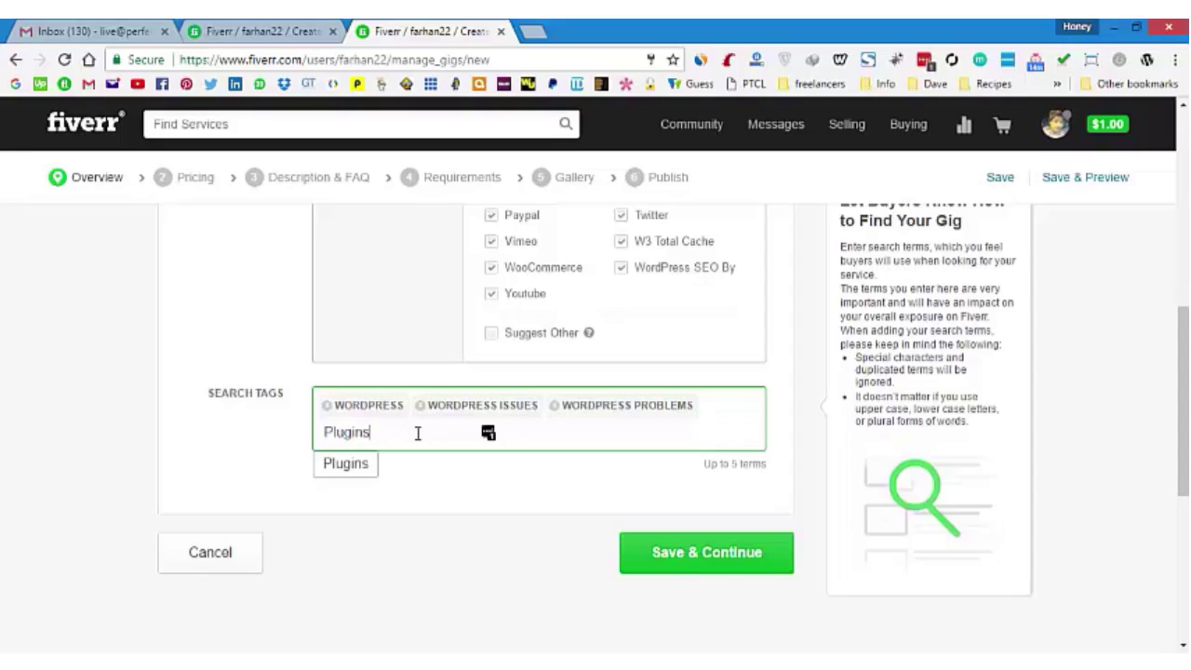
pyautogui.press('Return')
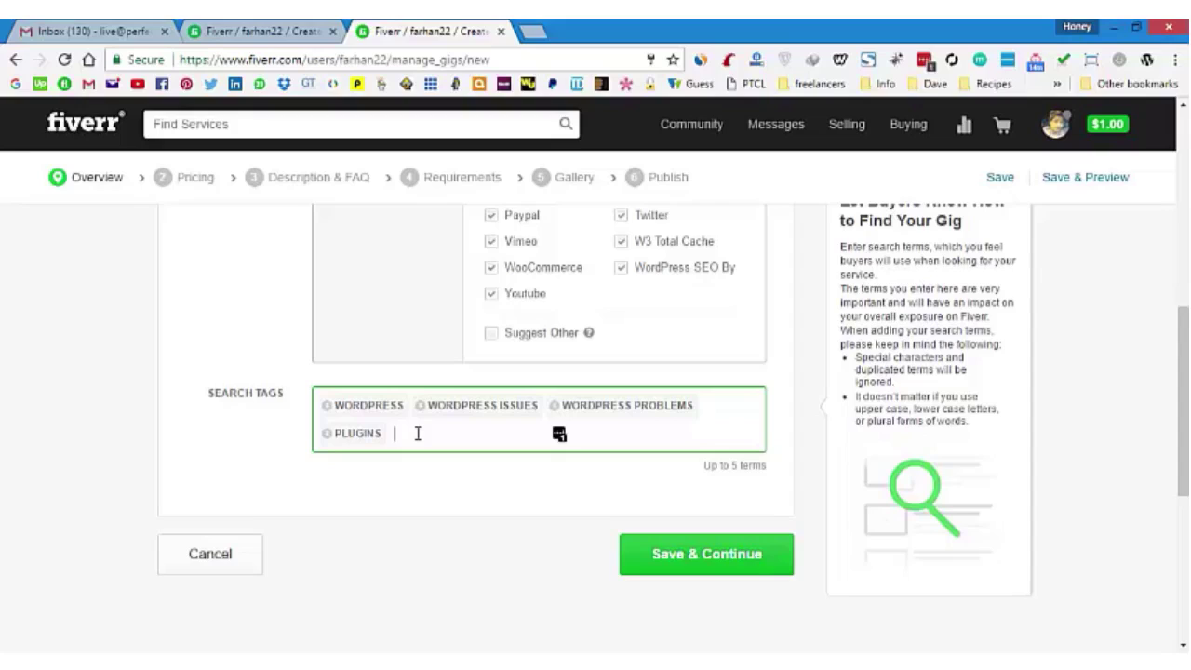
# Put the suggested "WordPress themes" search tag in place of the "Plugins" tag
pyautogui.write('WordPress')
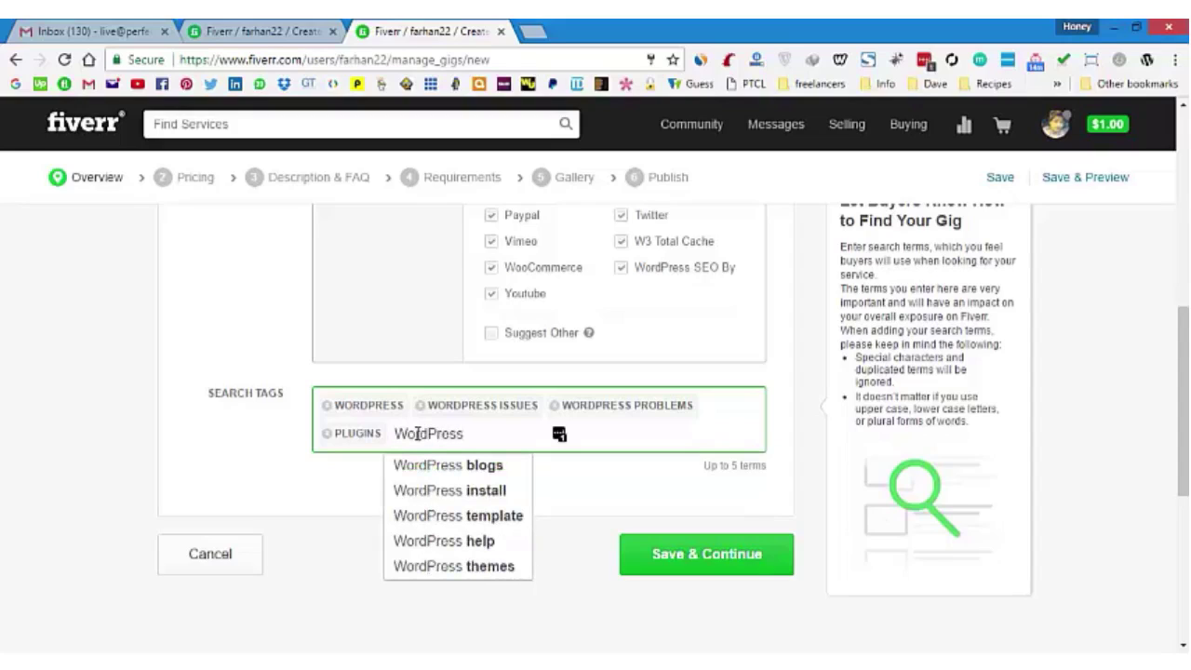
pyautogui.press('Down')
pyautogui.press('Down')
pyautogui.press('Down')
pyautogui.press('Down')
pyautogui.press('Down')
pyautogui.press('Return')
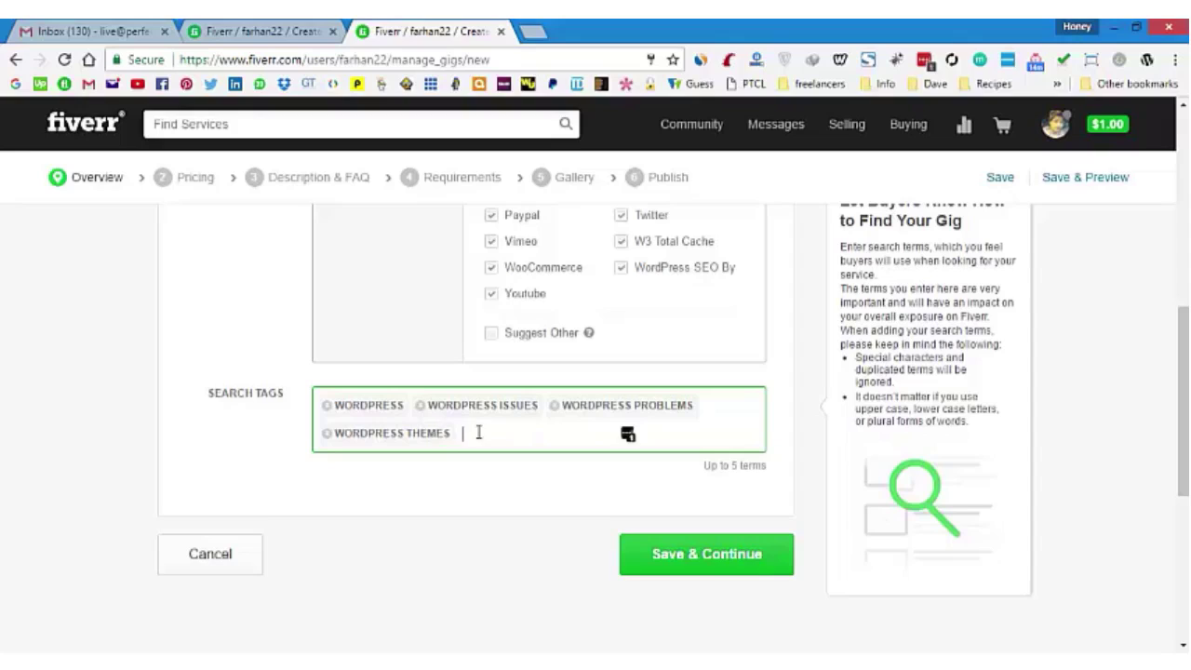
# Add "WordPress help" as a search tag and dismiss the login suggestion covering the form
pyautogui.write('Wordpress')
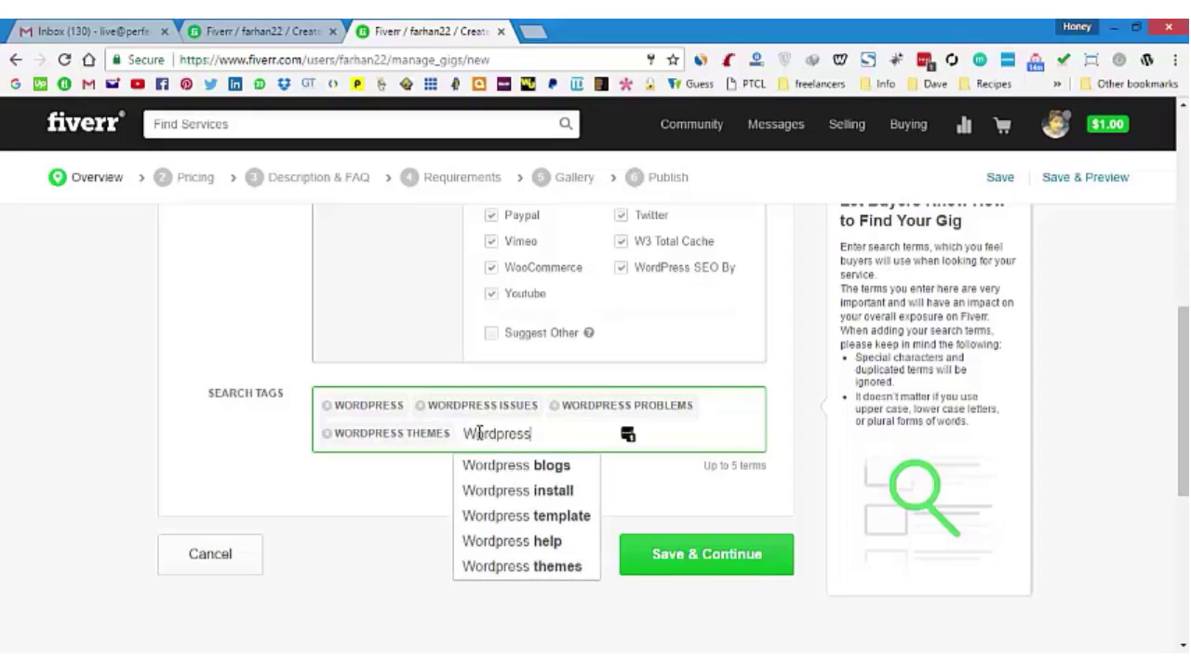
pyautogui.press('Down')
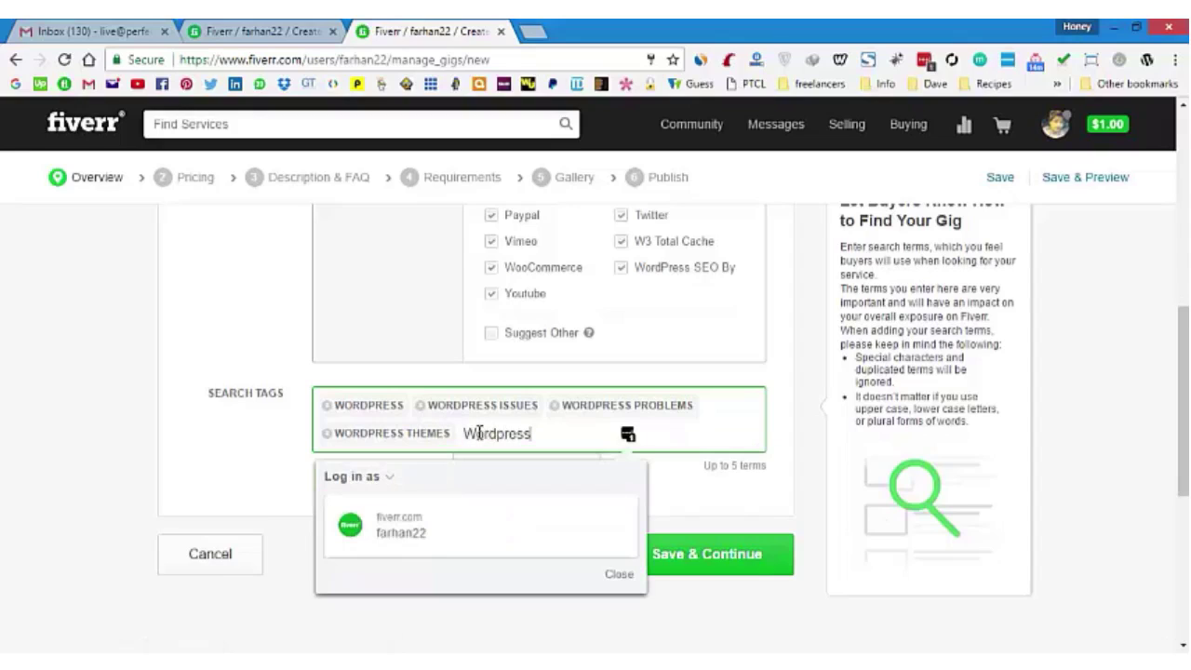
pyautogui.write('help')
pyautogui.press('Return')
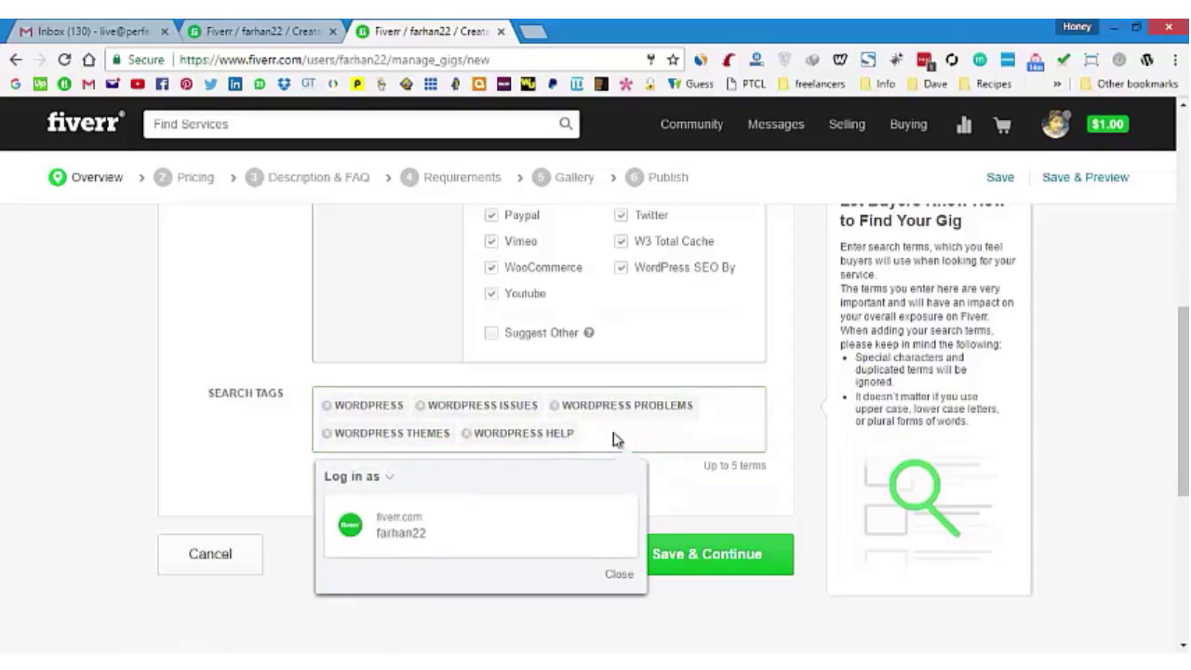
pyautogui.click(616, 575)
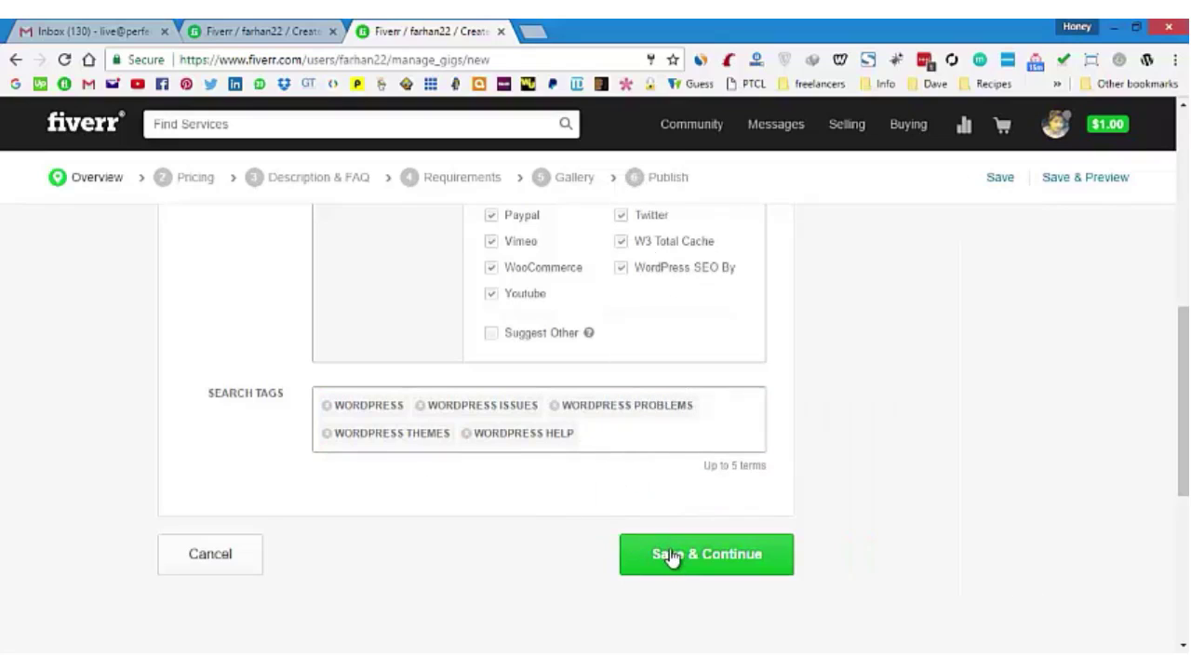
# Check the gig overview entries, save them and continue to the pricing stage
pyautogui.scroll(6, 565, 381)
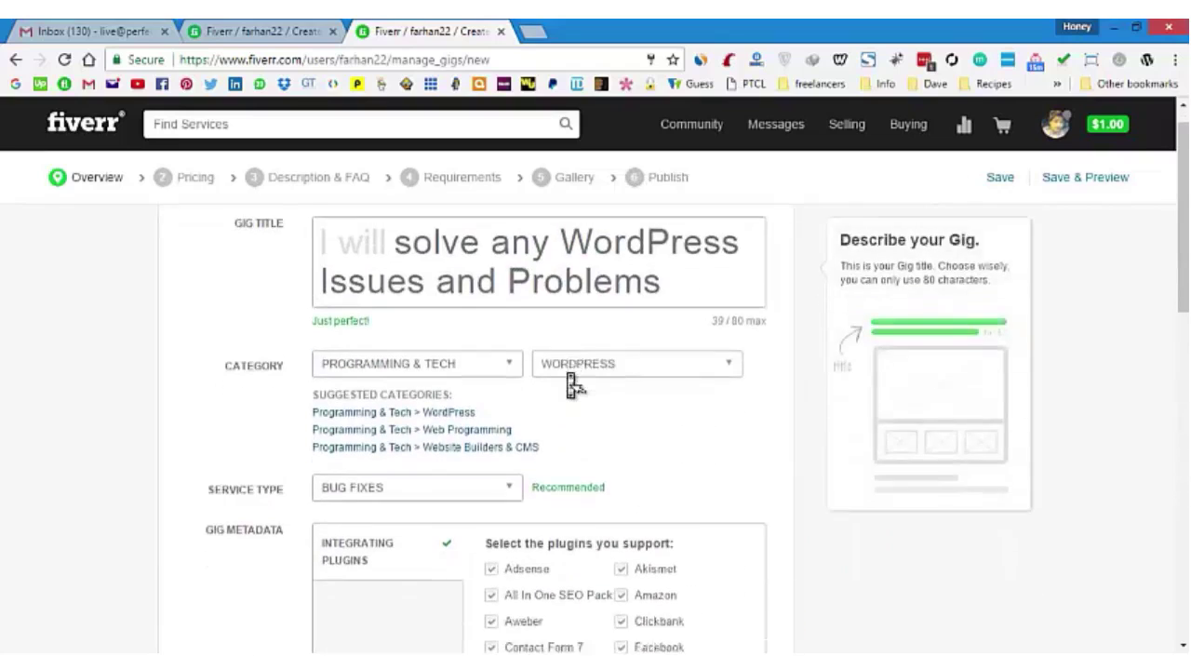
pyautogui.scroll(-6, 570, 385)
pyautogui.scroll(-3, 570, 384)
pyautogui.click(635, 379)
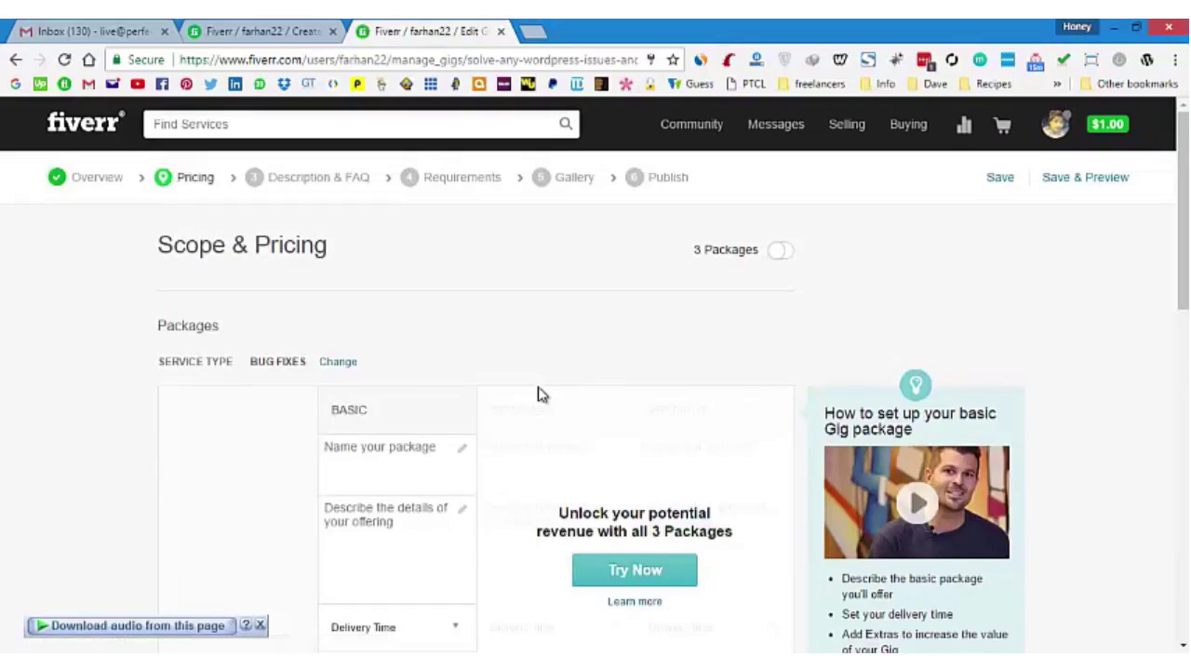
# Review the pricing options, enable all 3 packages for the gig and dismiss the Gig Packages introduction
pyautogui.scroll(-2, 537, 394)
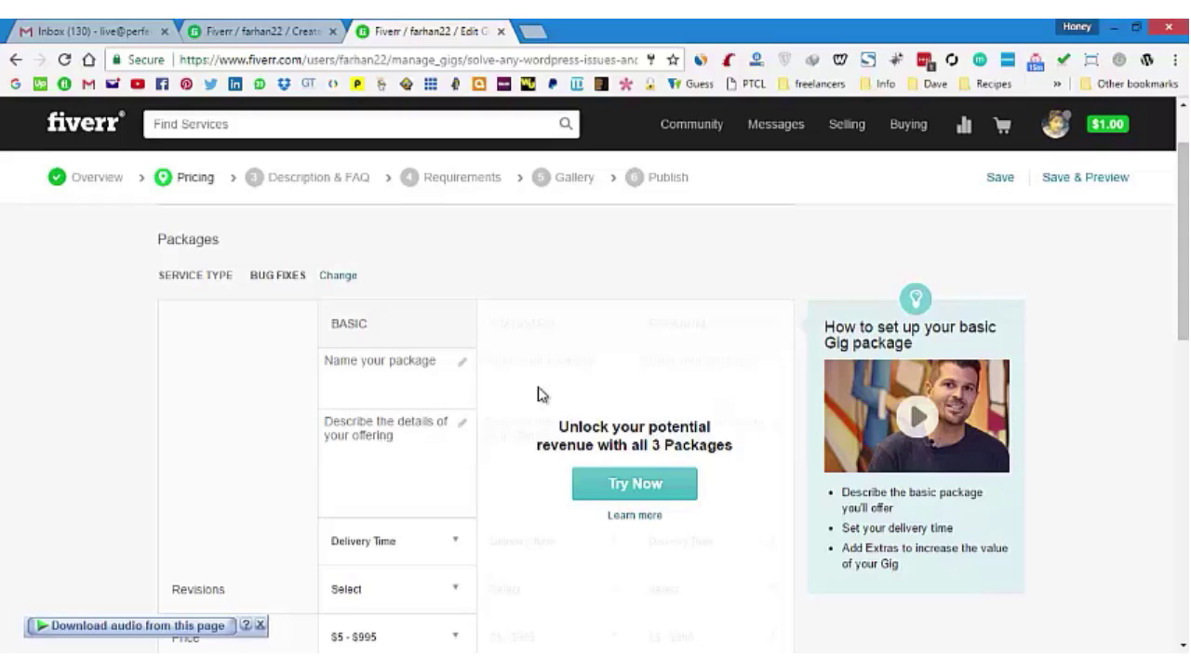
pyautogui.scroll(-5, 540, 395)
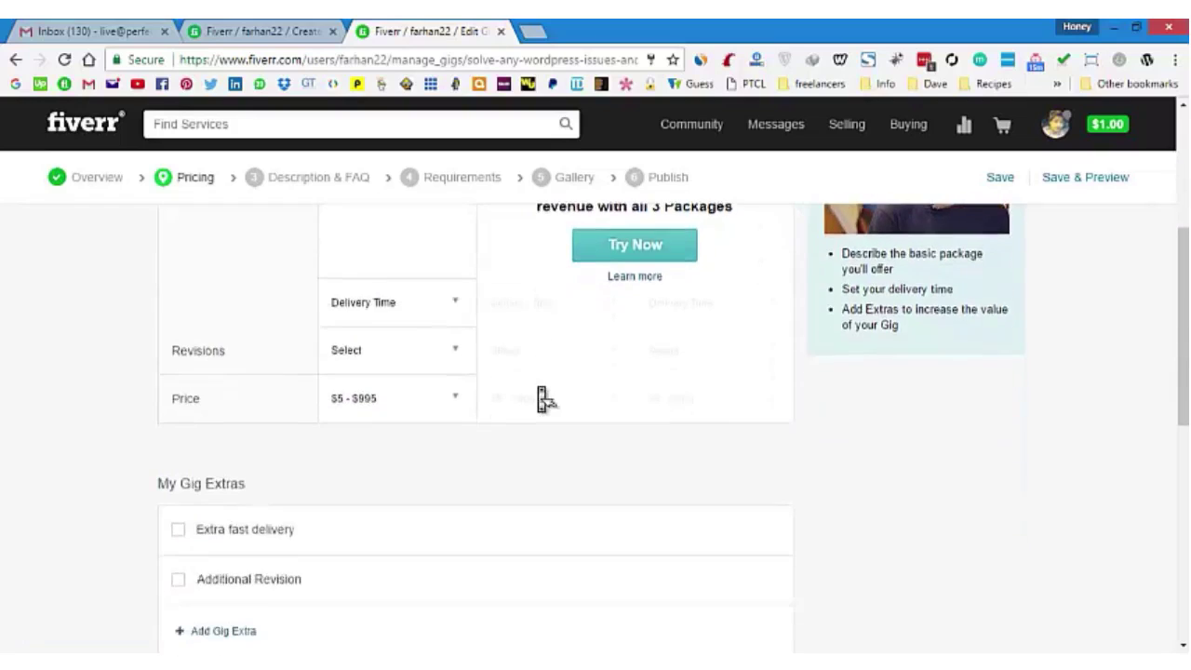
pyautogui.scroll(6, 540, 395)
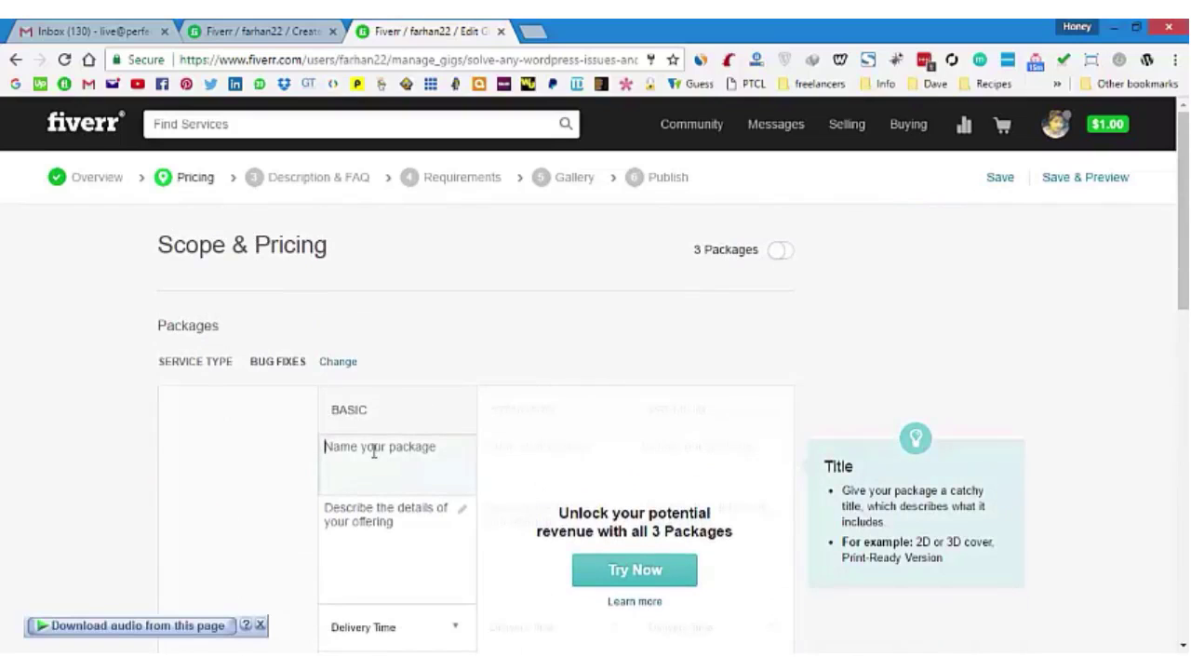
pyautogui.click(625, 568)
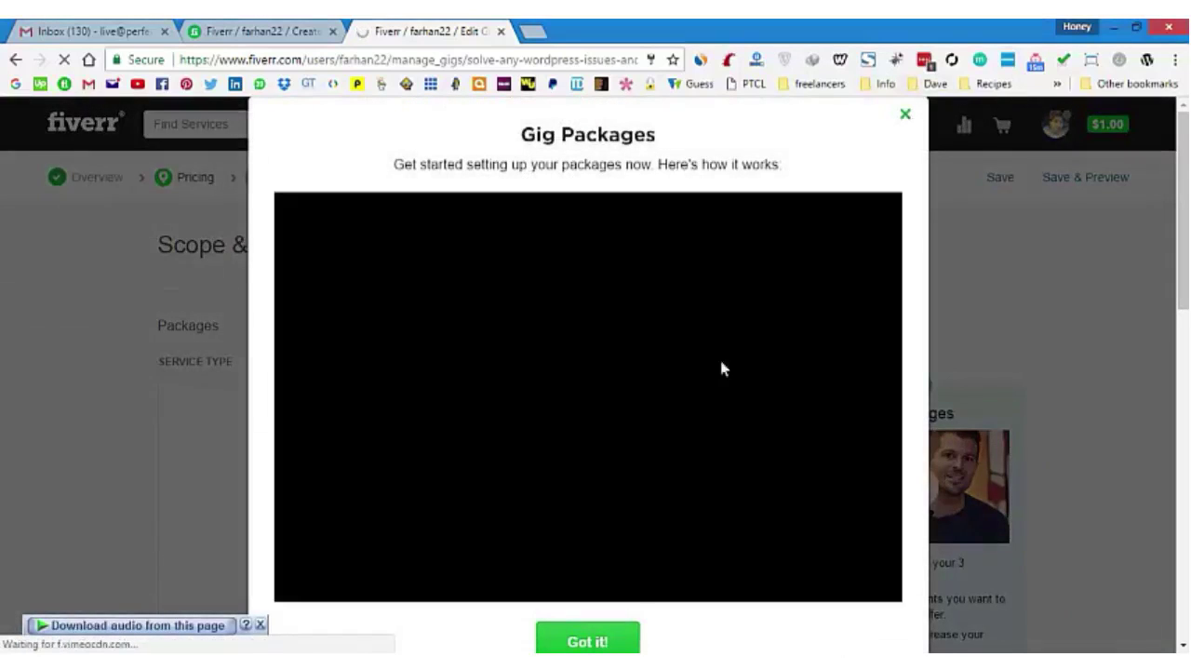
pyautogui.click(589, 641)
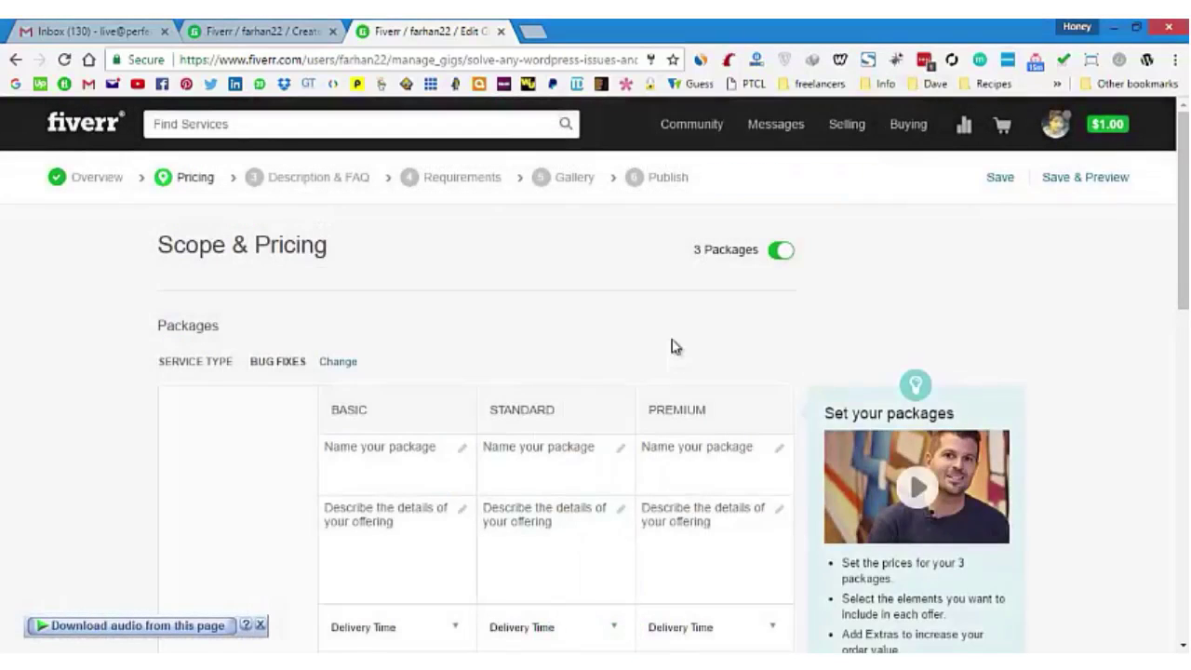
# Name the Basic package "1 any WordPress Issue"
pyautogui.scroll(-2, 673, 342)
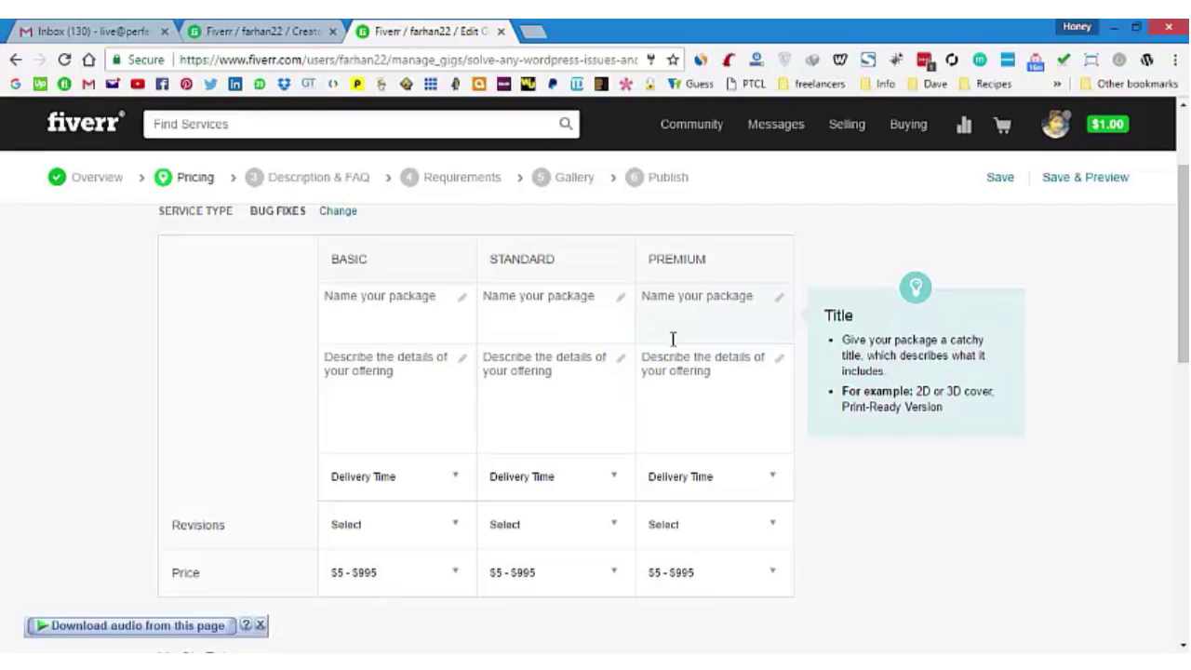
pyautogui.click(418, 316)
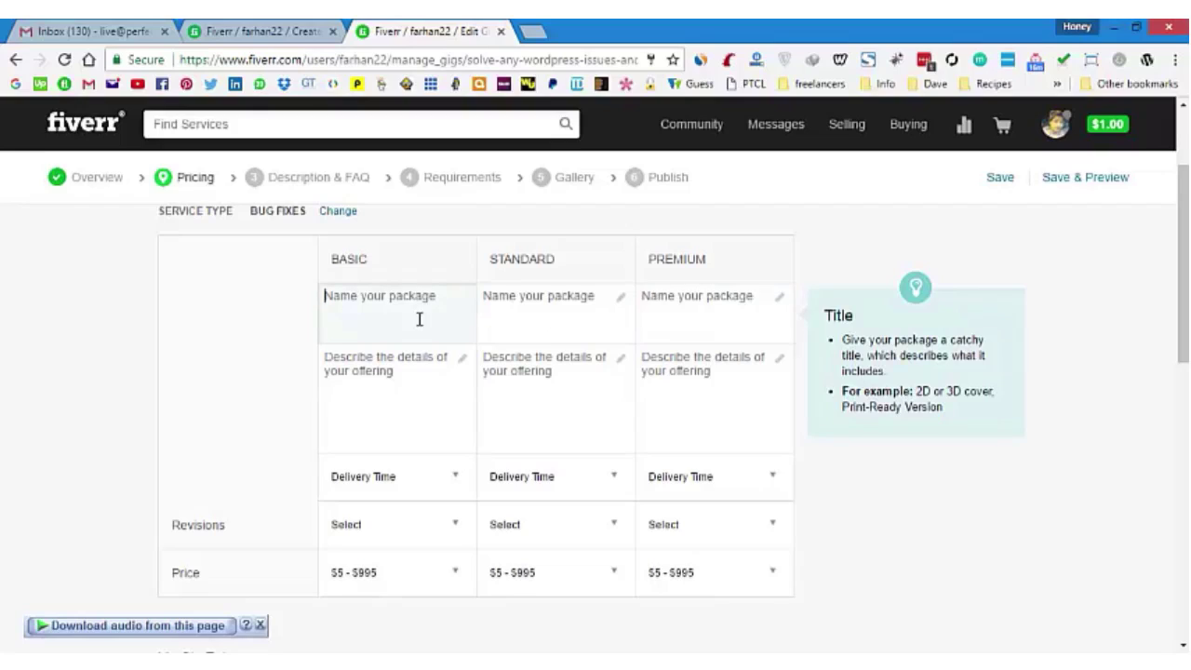
pyautogui.write('Wordpzr')
pyautogui.press('BackSpace')
pyautogui.press('BackSpace')
pyautogui.press('BackSpace')
pyautogui.press('BackSpace')
pyautogui.press('BackSpace')
pyautogui.press('BackSpace')
pyautogui.press('BackSpace')
pyautogui.write('1 WordP')
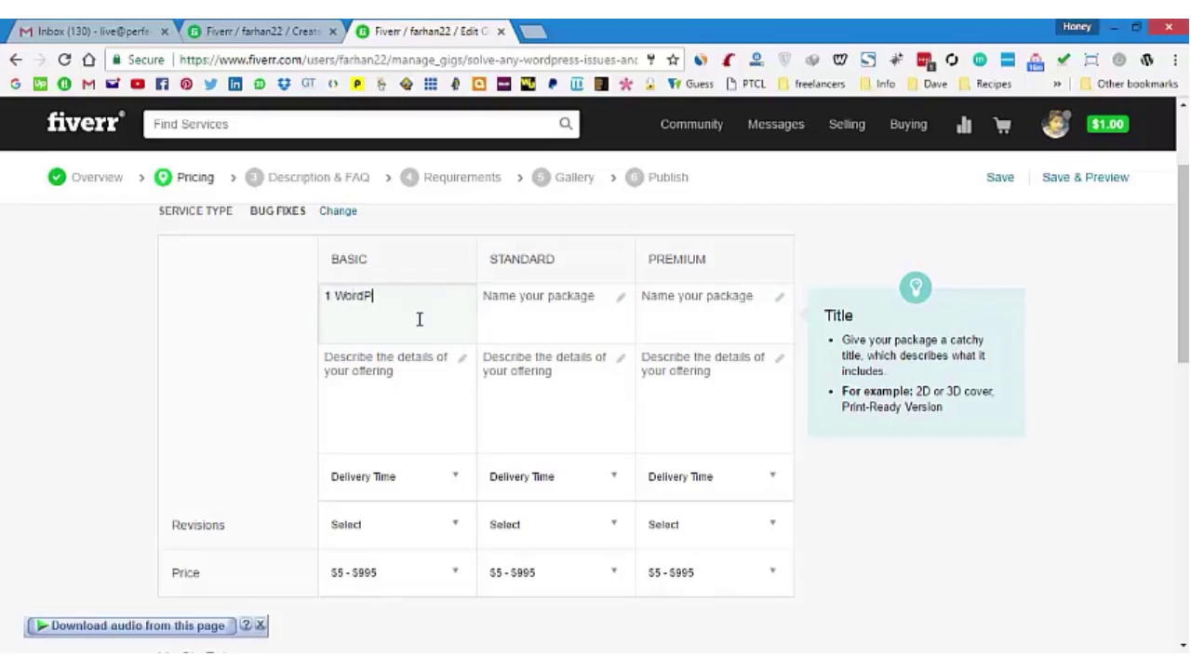
pyautogui.write('ress Issues')
pyautogui.press('BackSpace')
pyautogui.click(331, 296)
pyautogui.write('any')
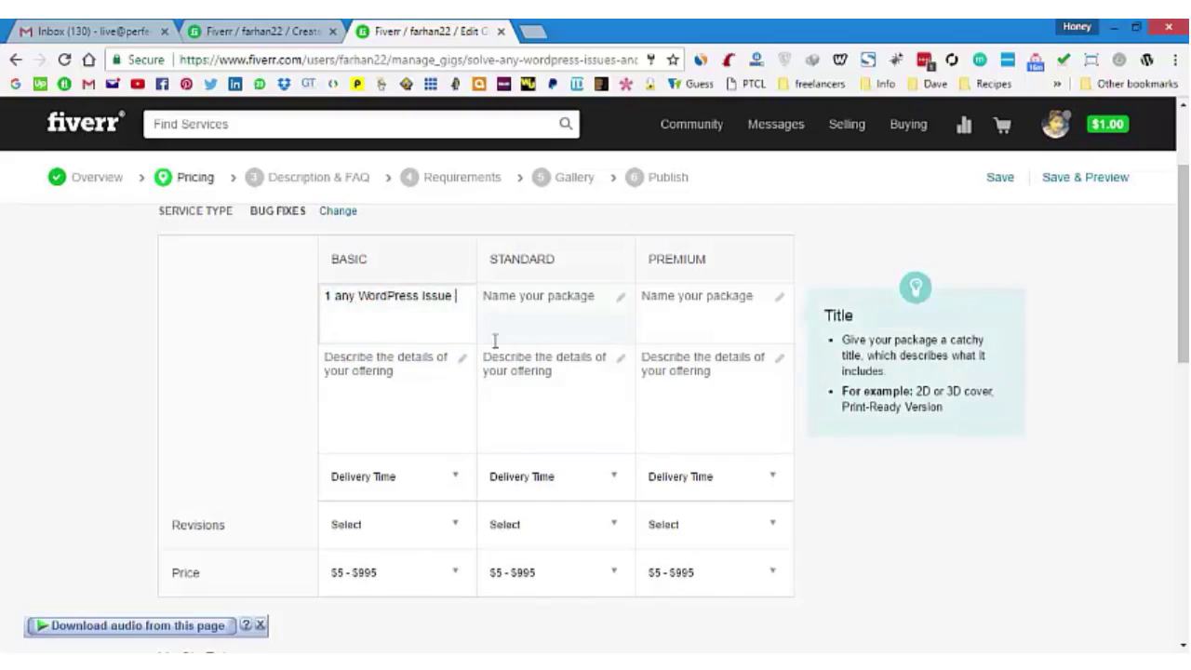
# Describe the Basic package as "I will fix any WordPress Issues or Problems"
pyautogui.click(412, 395)
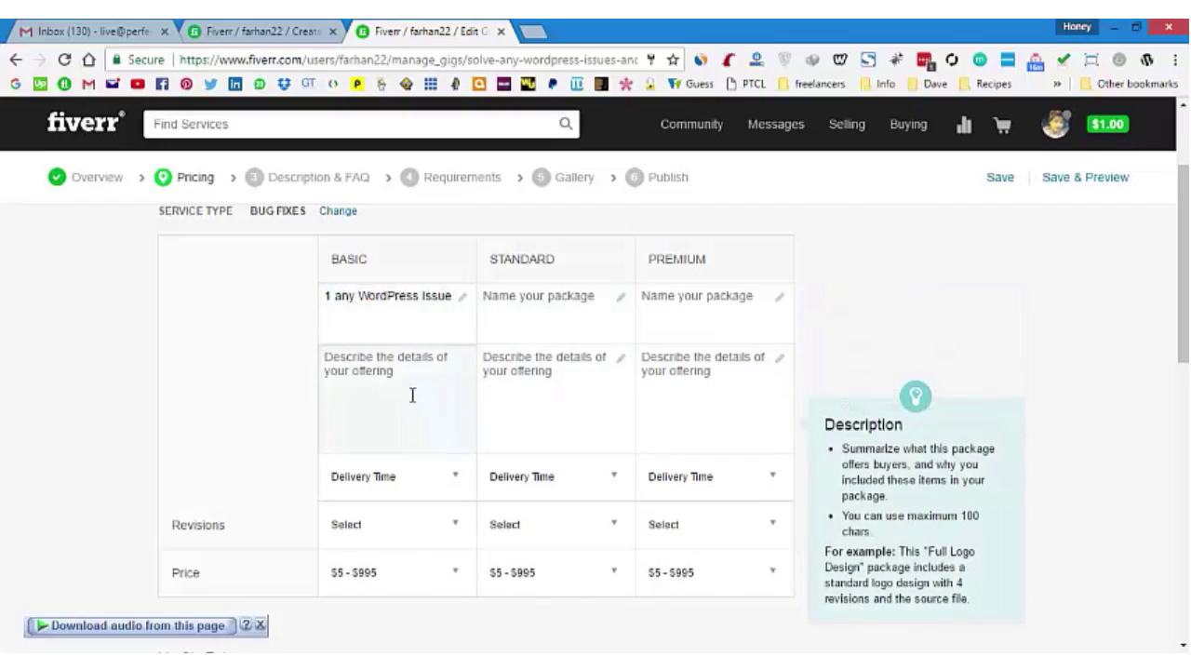
pyautogui.write('I will ')
pyautogui.write('fix any WOr')
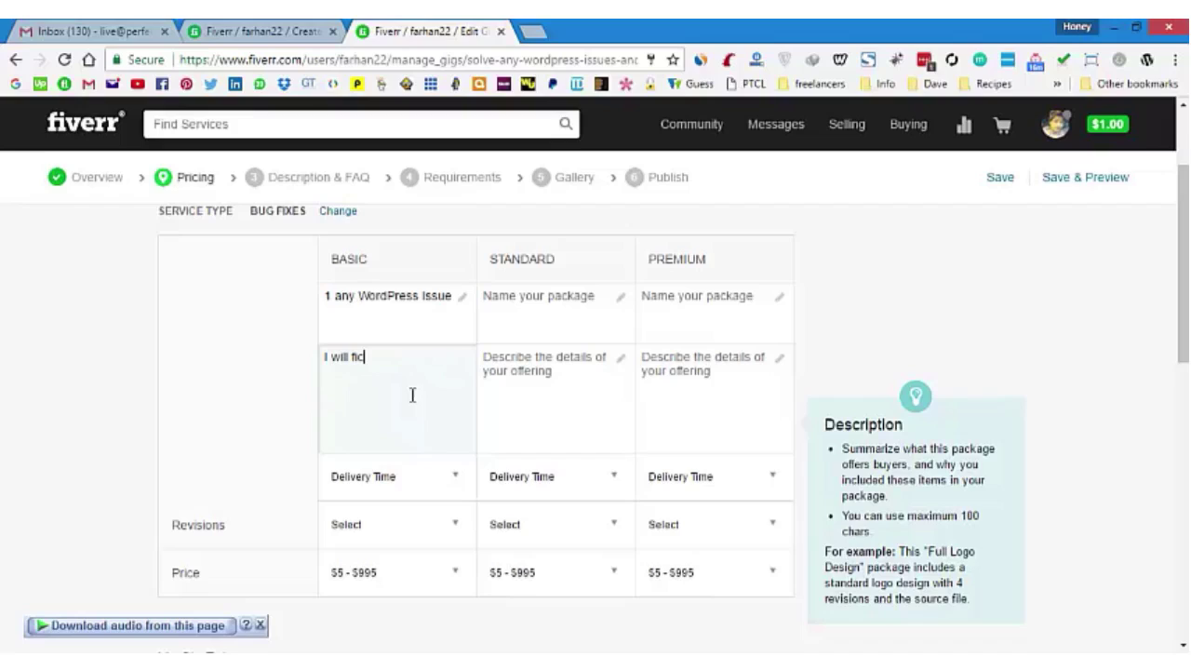
pyautogui.press('BackSpace')
pyautogui.press('BackSpace')
pyautogui.write('ordPres')
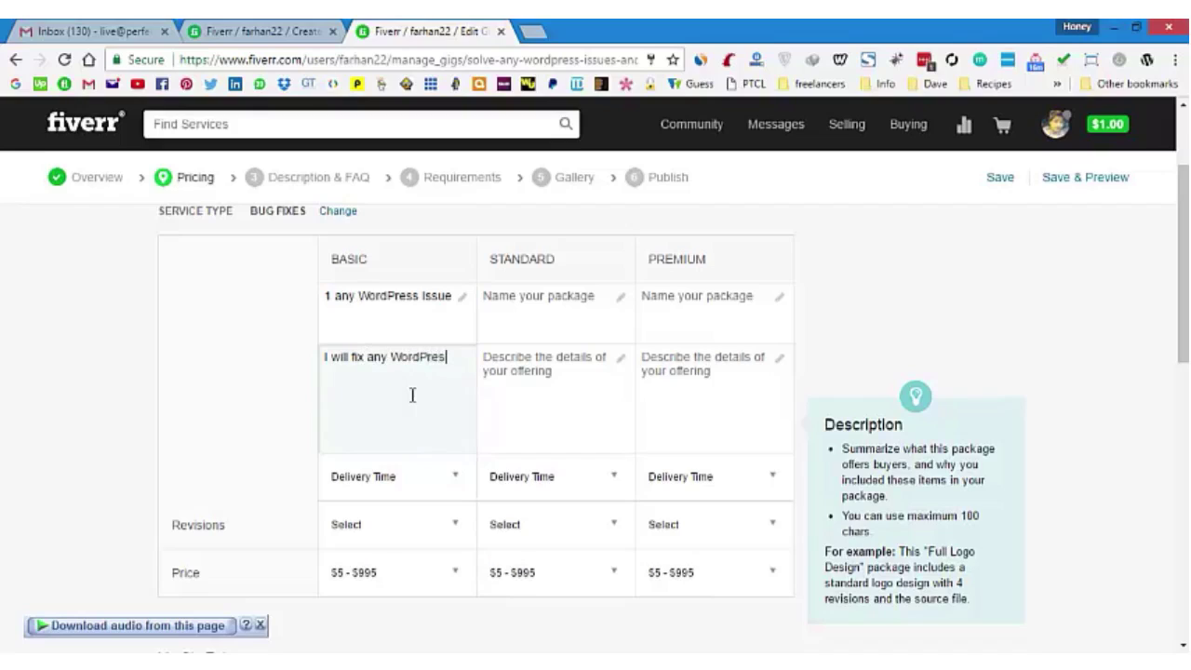
pyautogui.write('s Issues or Problems')
# Set the Basic package's delivery time to 1 Day Delivery and its revisions to Unlimited
pyautogui.click(395, 480)
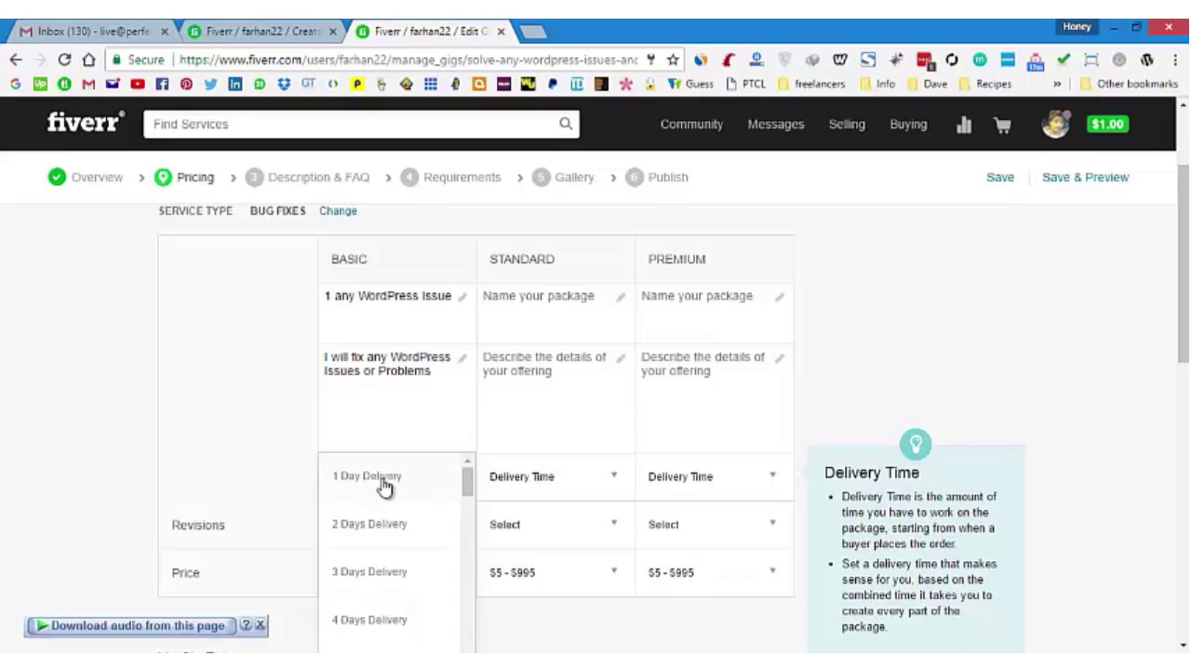
pyautogui.click(385, 482)
pyautogui.scroll(-1, 384, 489)
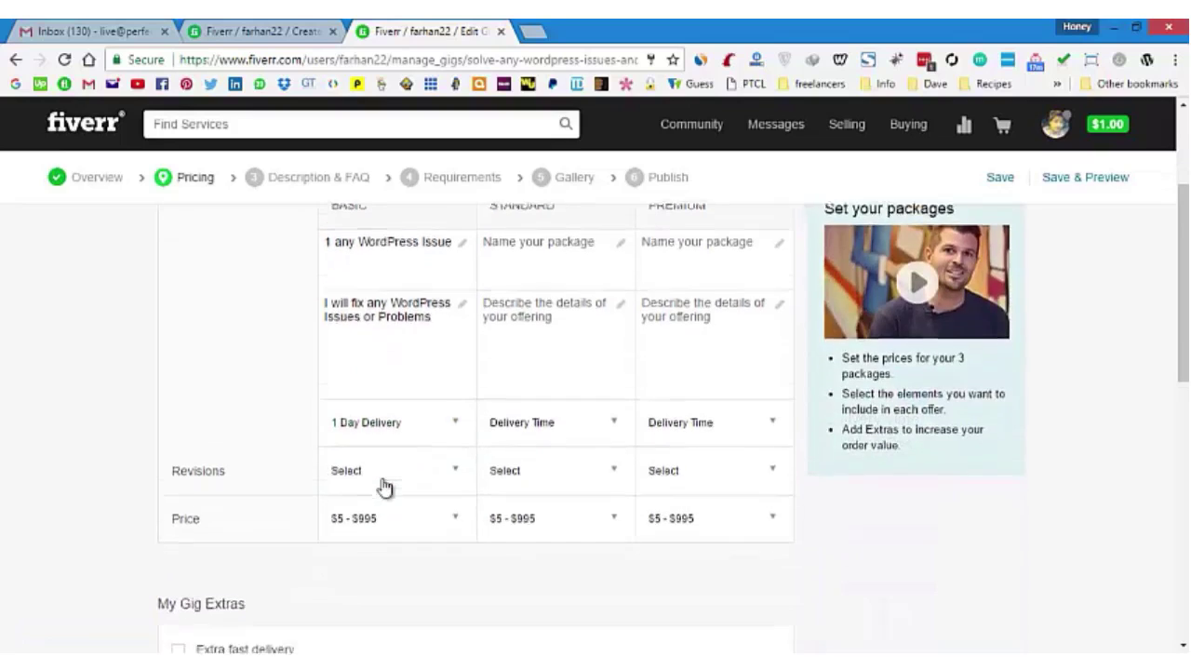
pyautogui.click(370, 456)
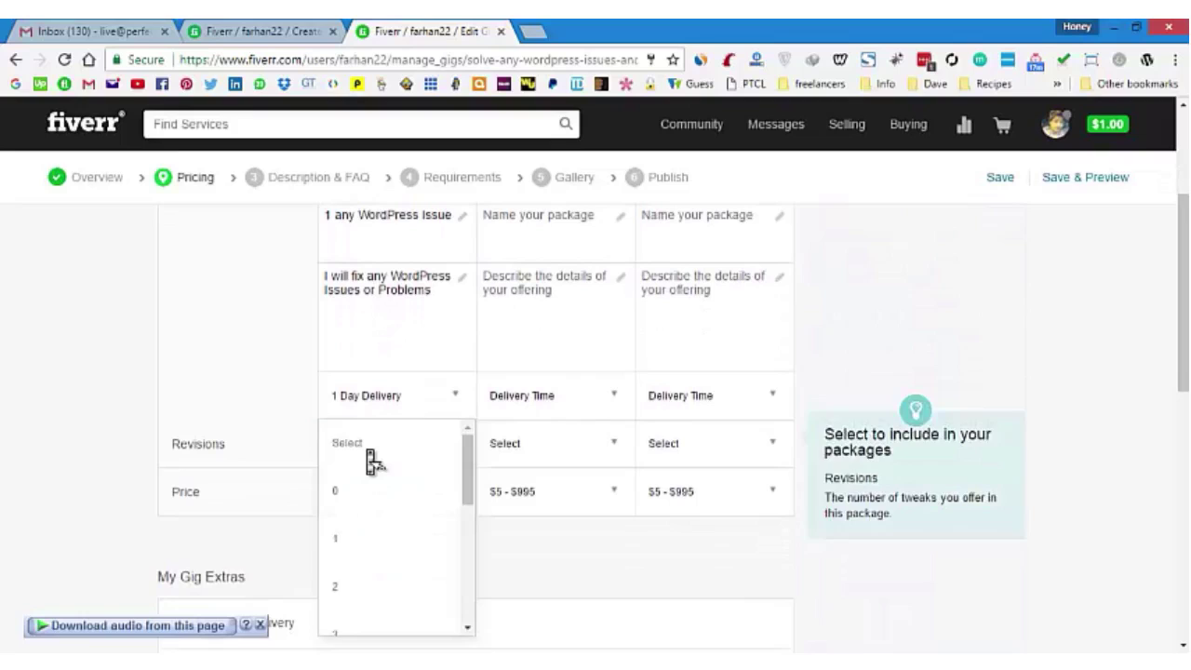
pyautogui.scroll(-5, 370, 456)
pyautogui.click(360, 455)
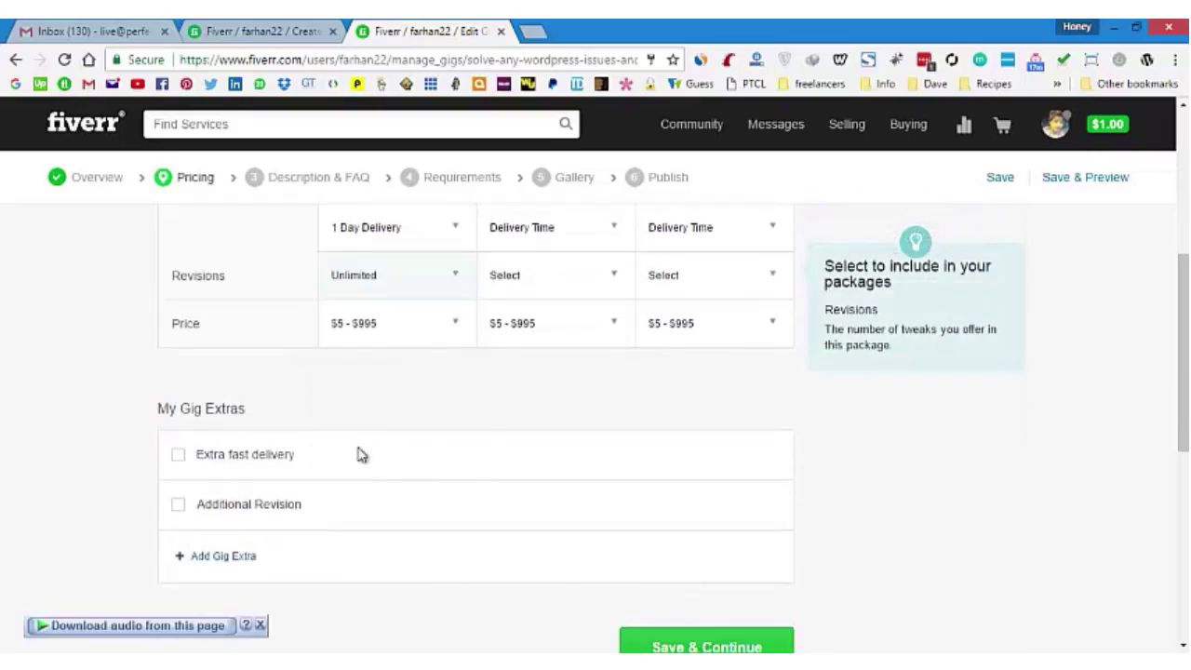
pyautogui.scroll(1, 418, 396)
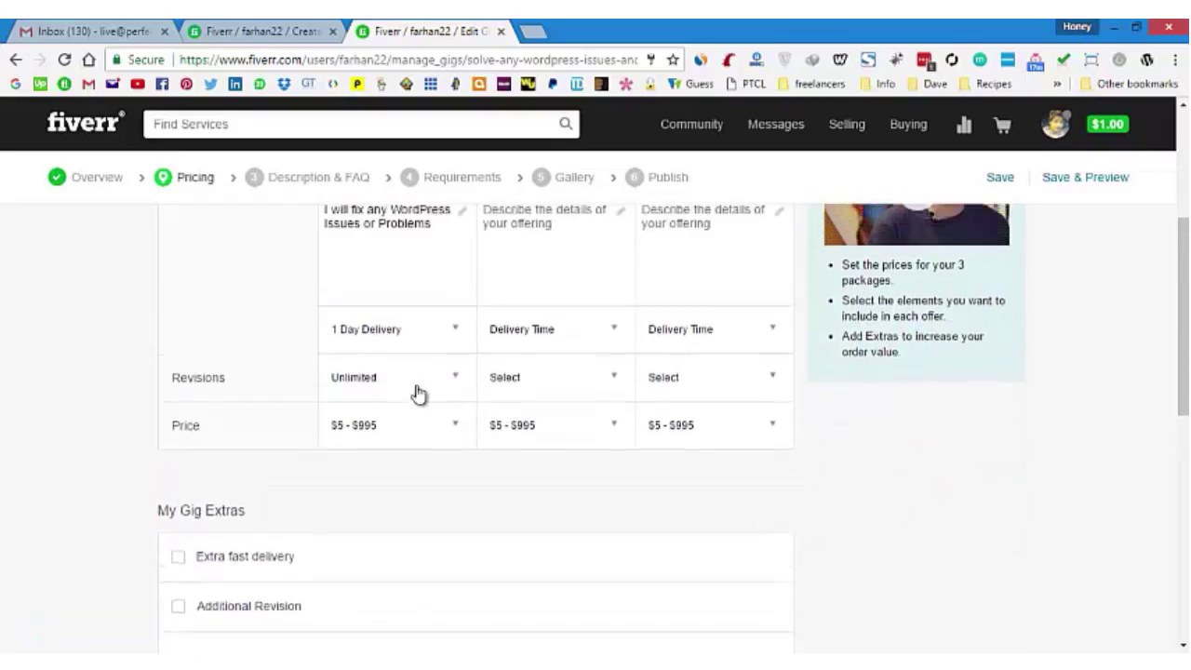
pyautogui.scroll(1, 418, 397)
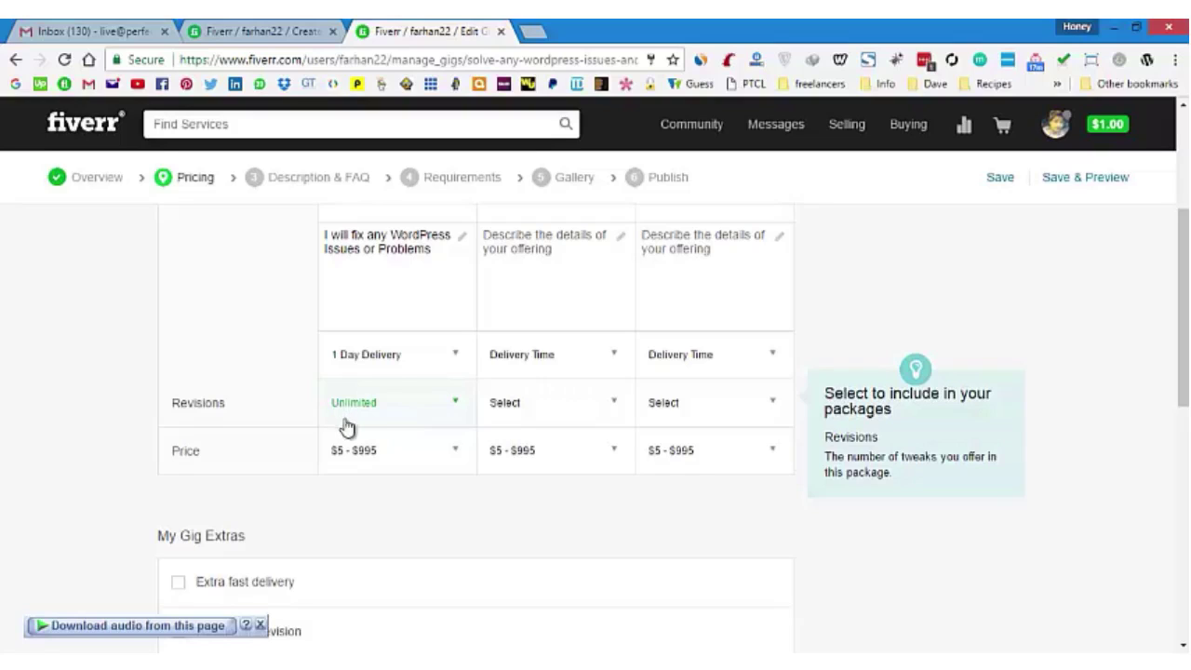
# Set the Basic package's price to $5
pyautogui.click(365, 452)
pyautogui.click(356, 455)
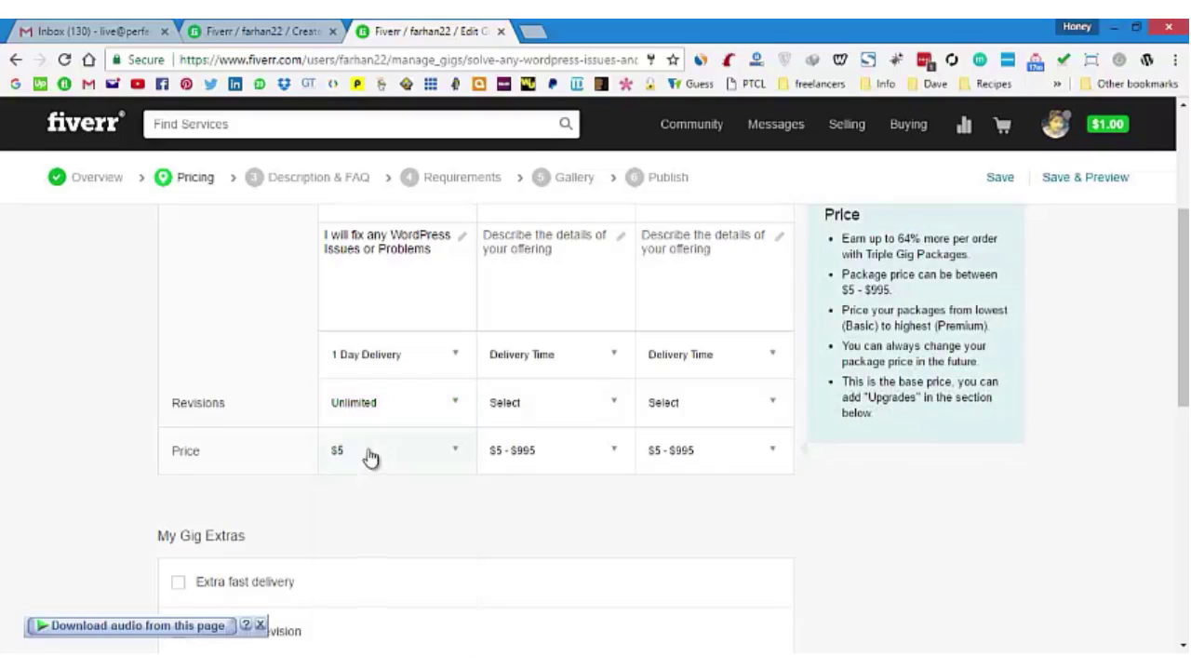
pyautogui.scroll(3, 496, 500)
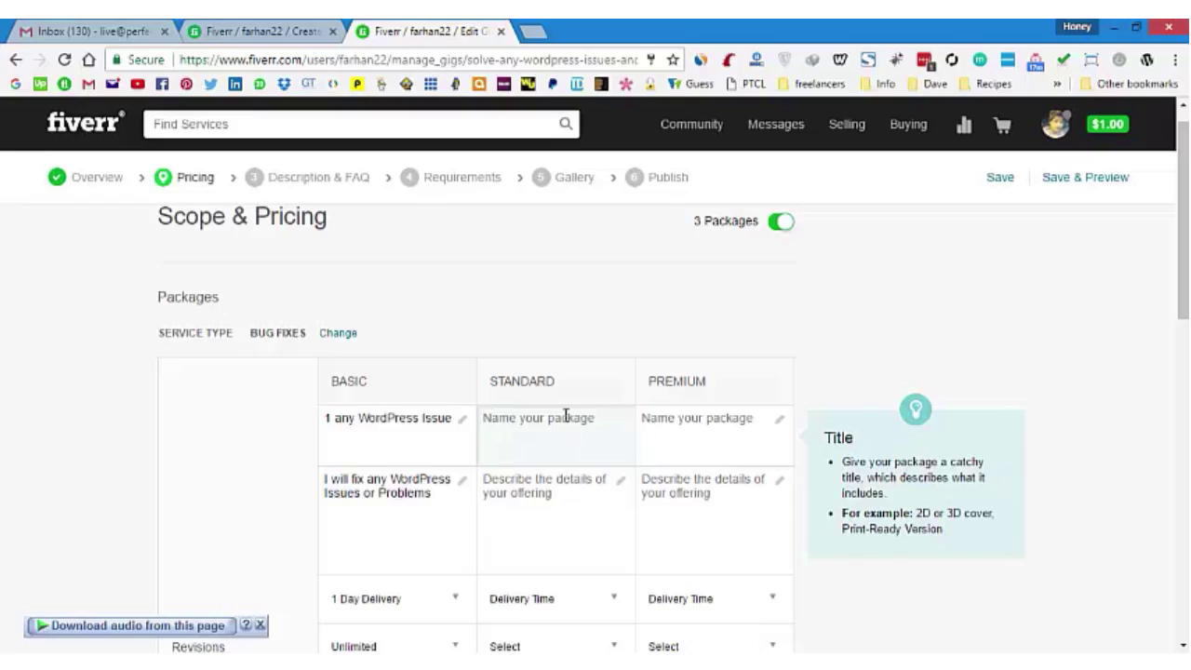
pyautogui.write('2 Wordpre')
pyautogui.press('BackSpace')
pyautogui.press('BackSpace')
pyautogui.press('BackSpace')
pyautogui.press('BackSpace')
pyautogui.press('BackSpace')
pyautogui.press('BackSpace')
pyautogui.press('BackSpace')
pyautogui.press('BackSpace')
pyautogui.press('BackSpace')
pyautogui.write('i will make you')
pyautogui.hotkey('ctrl', 'a')
pyautogui.press('BackSpace')
# Name the Standard package "Website Responsiveness"
pyautogui.write('Wesbsi')
pyautogui.write('te E')
pyautogui.press('BackSpace')
pyautogui.press('BackSpace')
pyautogui.press('BackSpace')
pyautogui.write('e')
pyautogui.press('BackSpace')
pyautogui.press('BackSpace')
pyautogui.press('BackSpace')
pyautogui.press('BackSpace')
pyautogui.press('BackSpace')
pyautogui.press('BackSpace')
pyautogui.write('bns')
pyautogui.press('BackSpace')
pyautogui.press('BackSpace')
pyautogui.write('site Responsiveness')
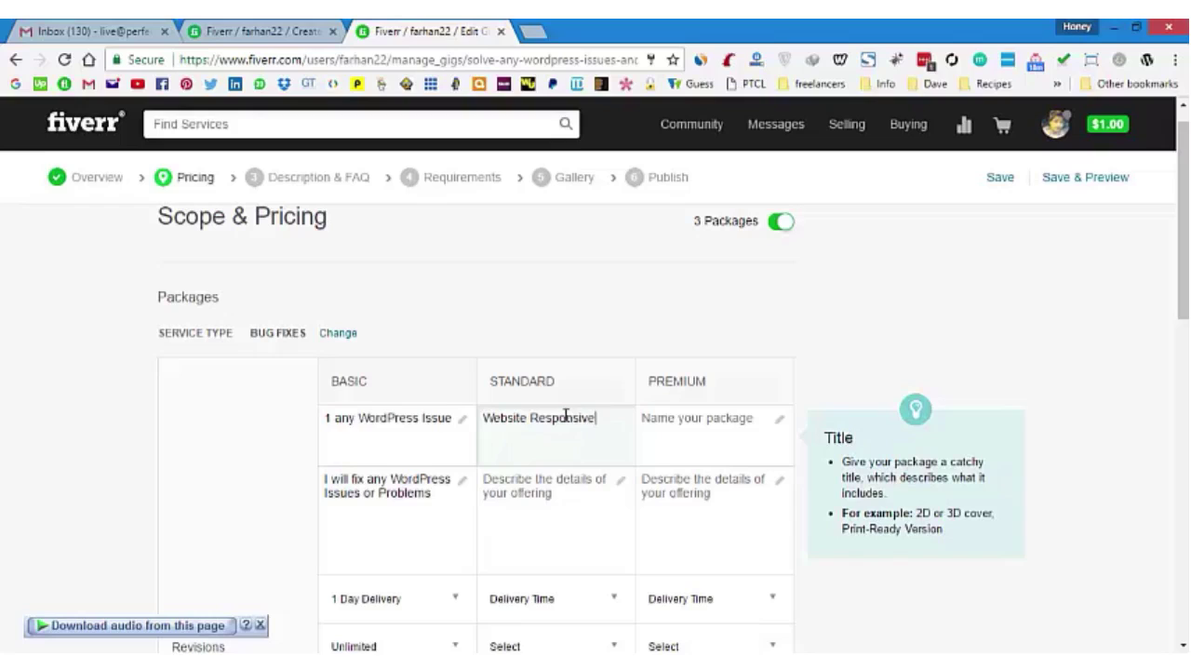
pyautogui.press('Tab')
# Describe the Standard package as "I will make your website Responsive"
pyautogui.click(552, 493)
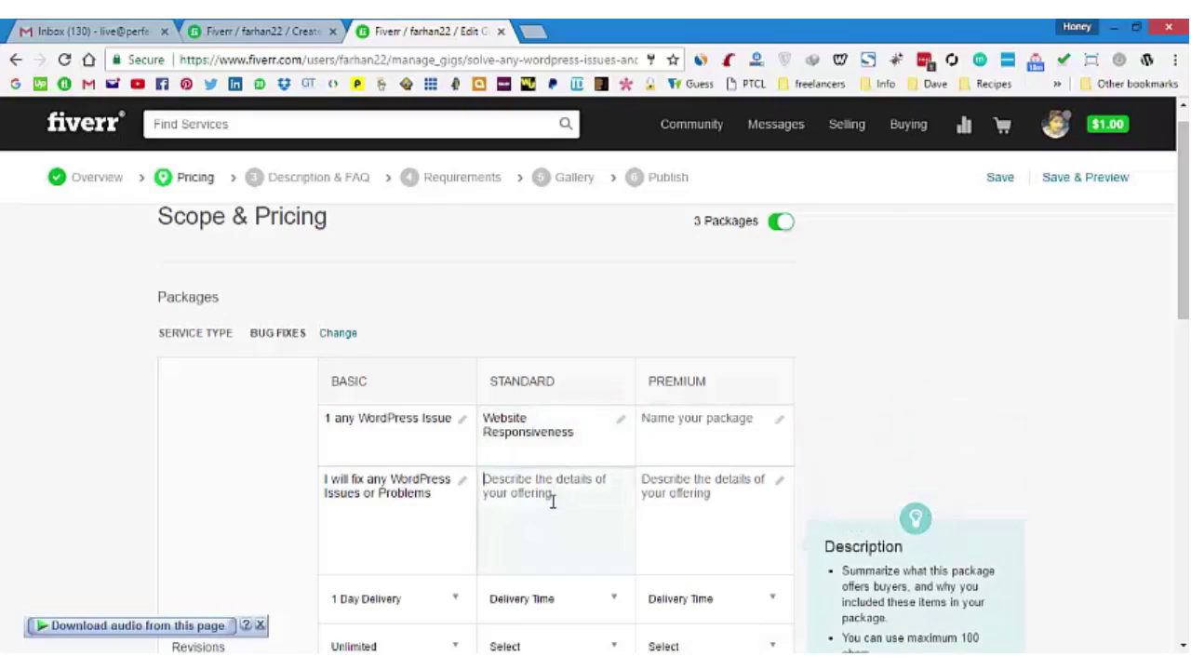
pyautogui.write('I will ')
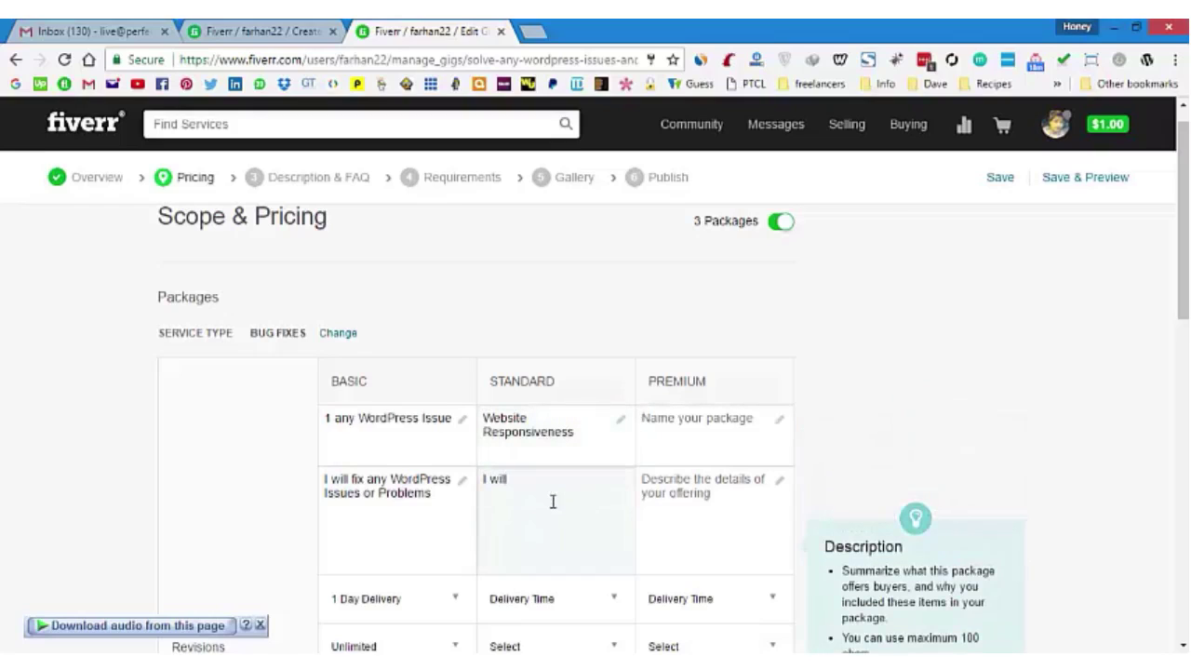
pyautogui.write('make your website Responsive')
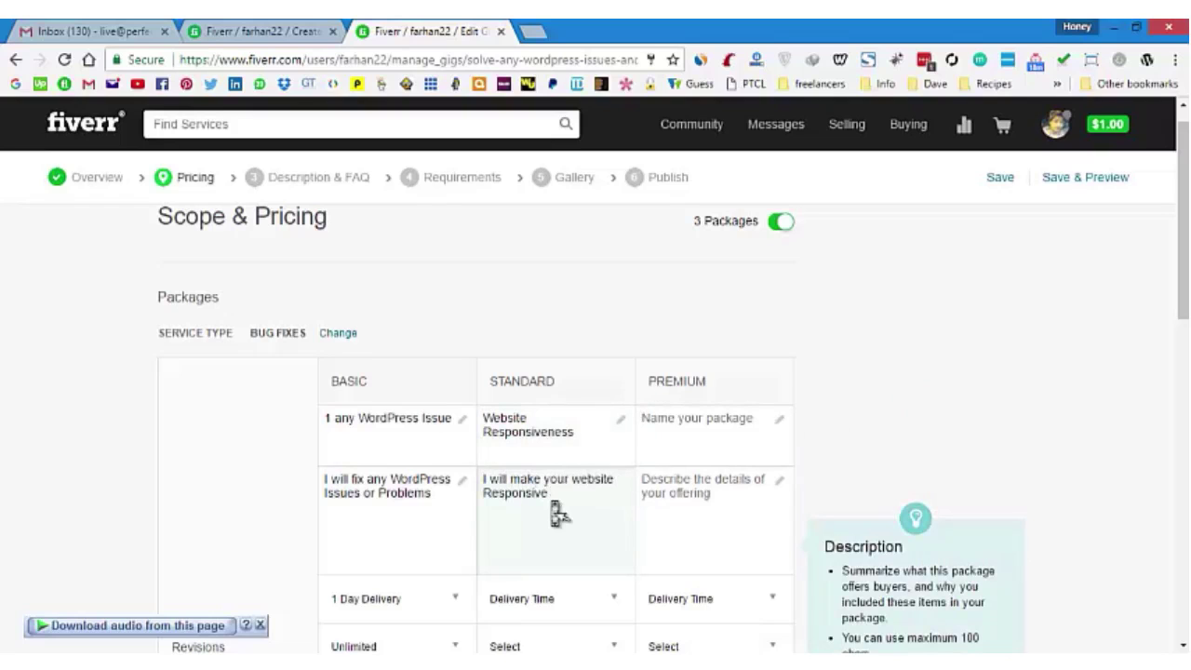
# Set the Standard package's delivery time to 2 Days Delivery and its revisions to Unlimited
pyautogui.scroll(-1, 563, 498)
pyautogui.click(523, 529)
pyautogui.scroll(-1, 549, 540)
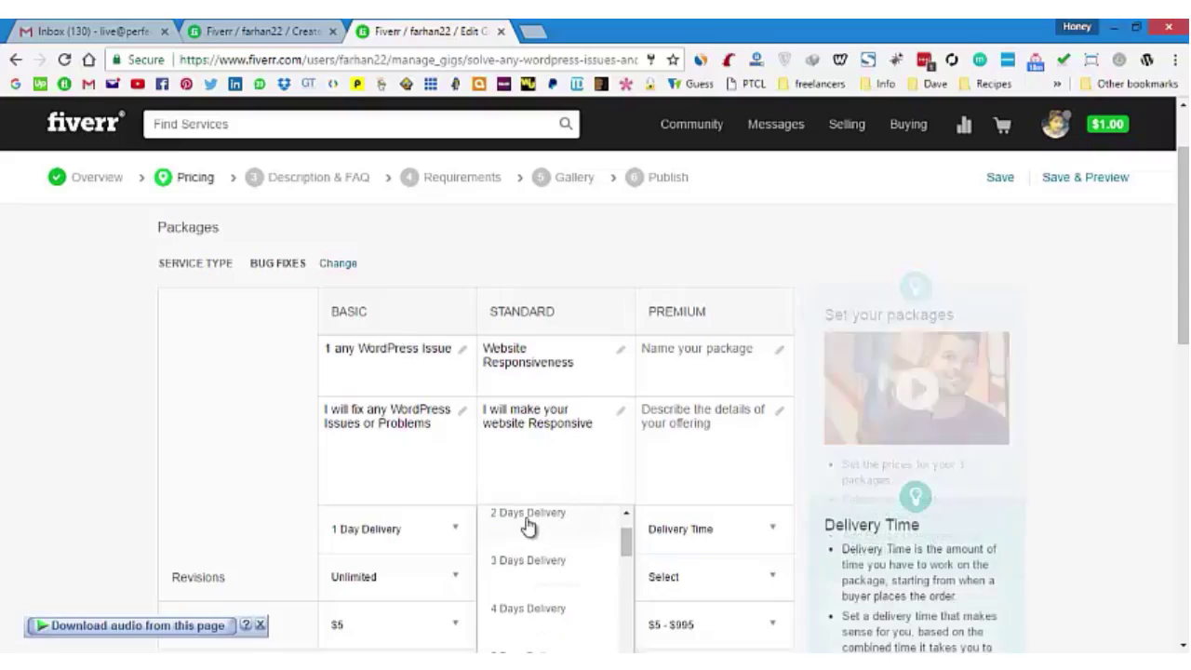
pyautogui.click(540, 520)
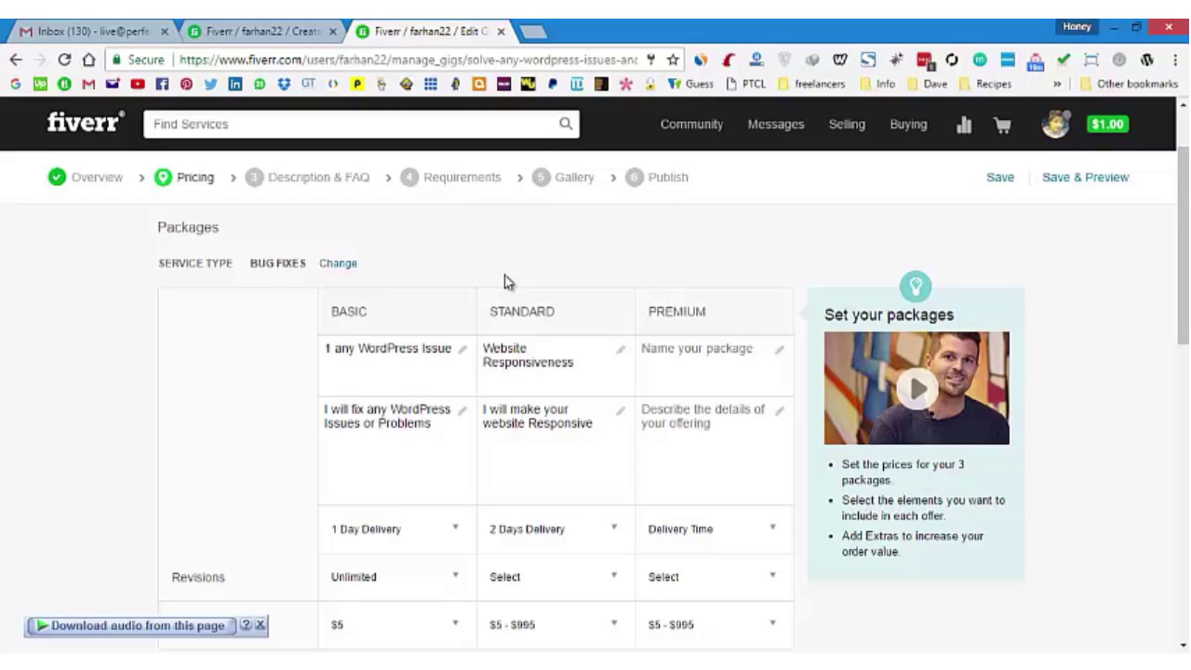
pyautogui.scroll(-1, 504, 282)
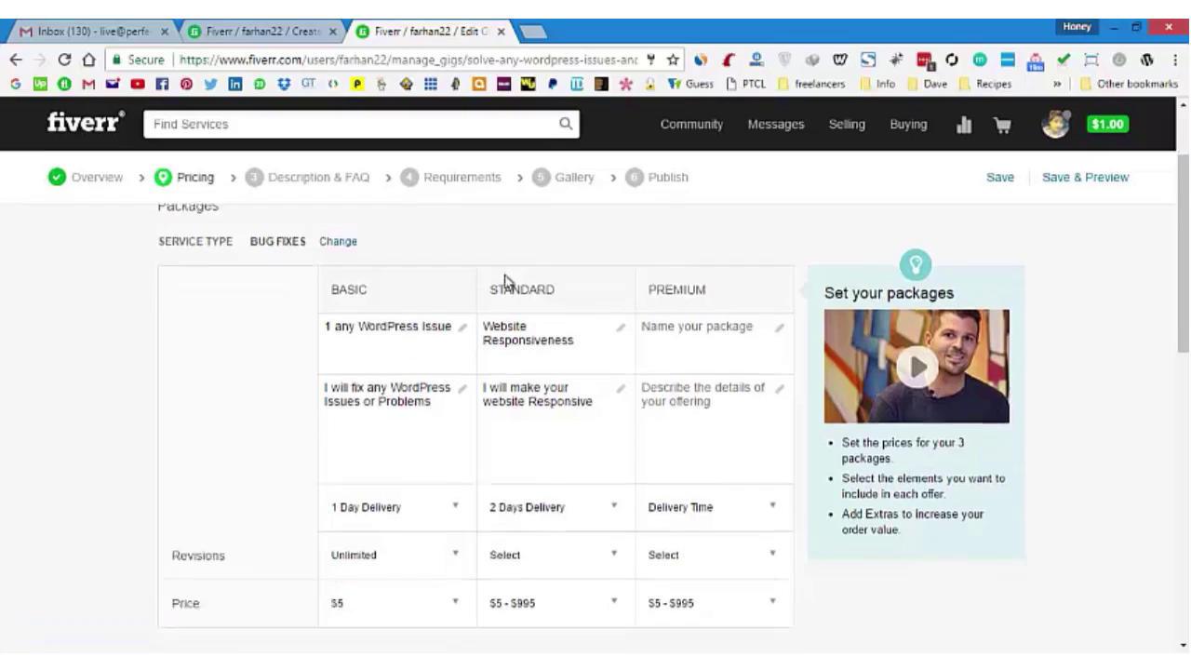
pyautogui.scroll(1, 504, 291)
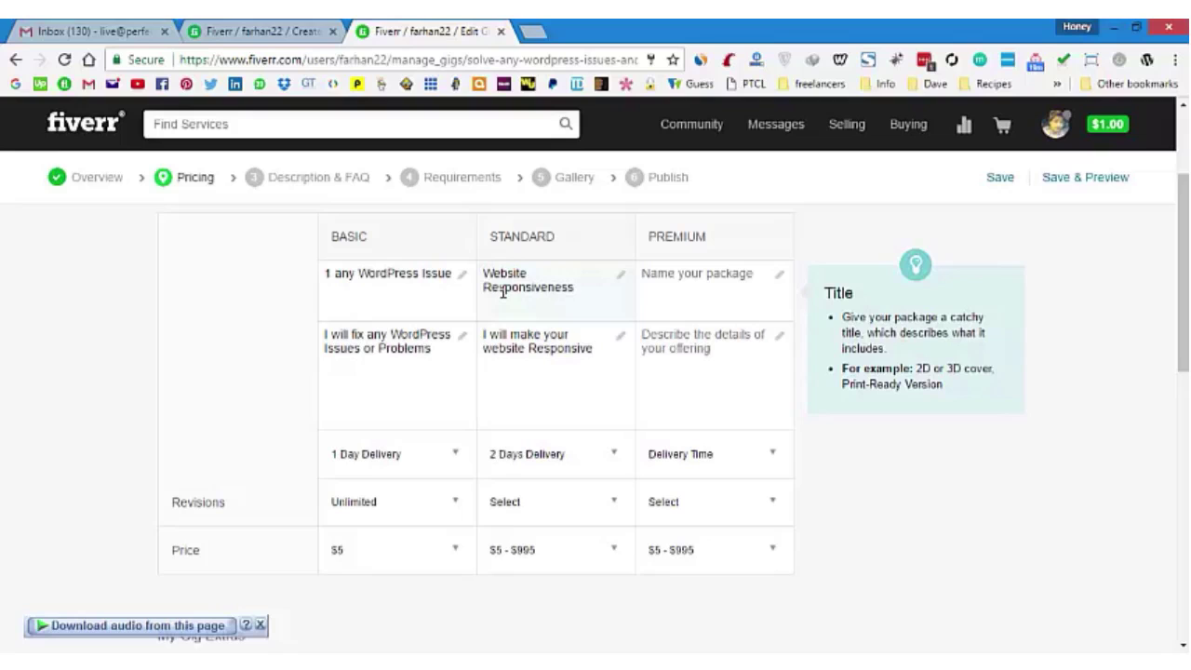
pyautogui.click(577, 501)
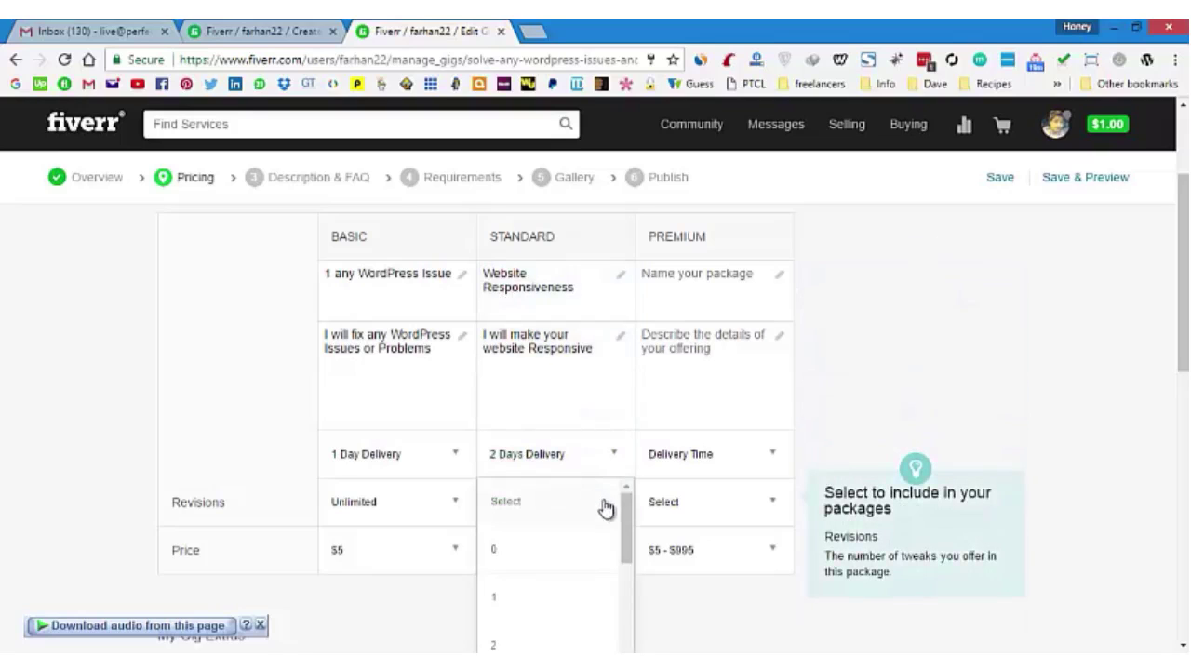
pyautogui.scroll(-5, 572, 550)
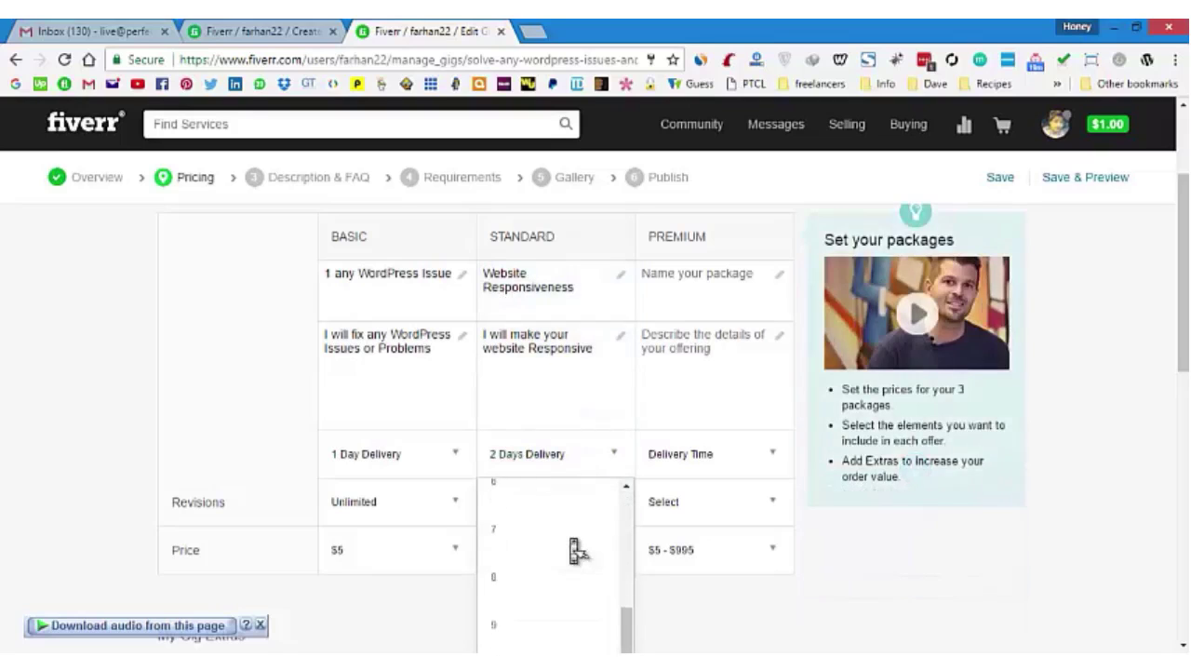
pyautogui.scroll(-3, 558, 531)
pyautogui.click(537, 501)
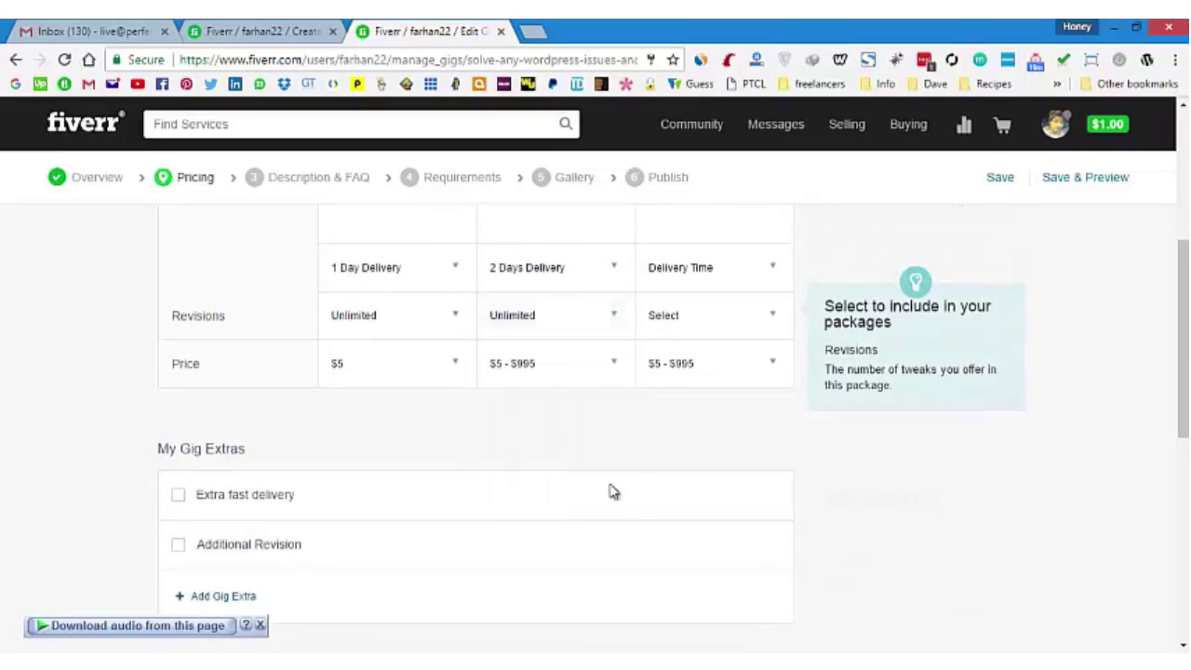
# Set the Standard package's price to $20
pyautogui.click(536, 376)
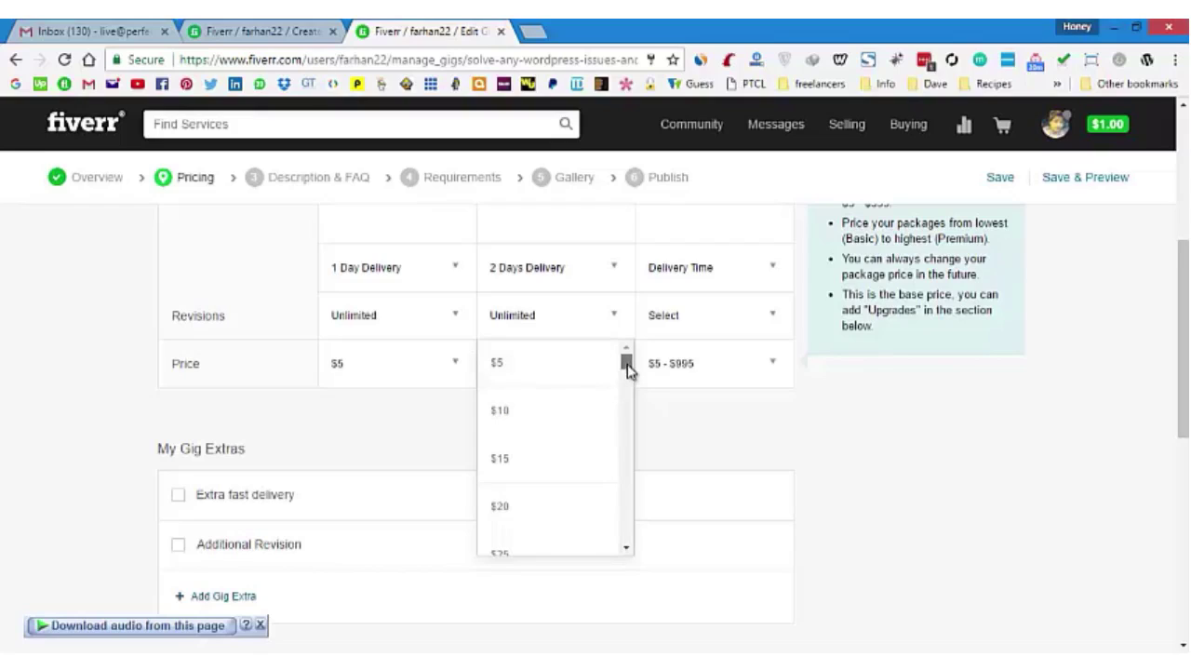
pyautogui.moveTo(628, 364); pyautogui.dragTo(628, 361)
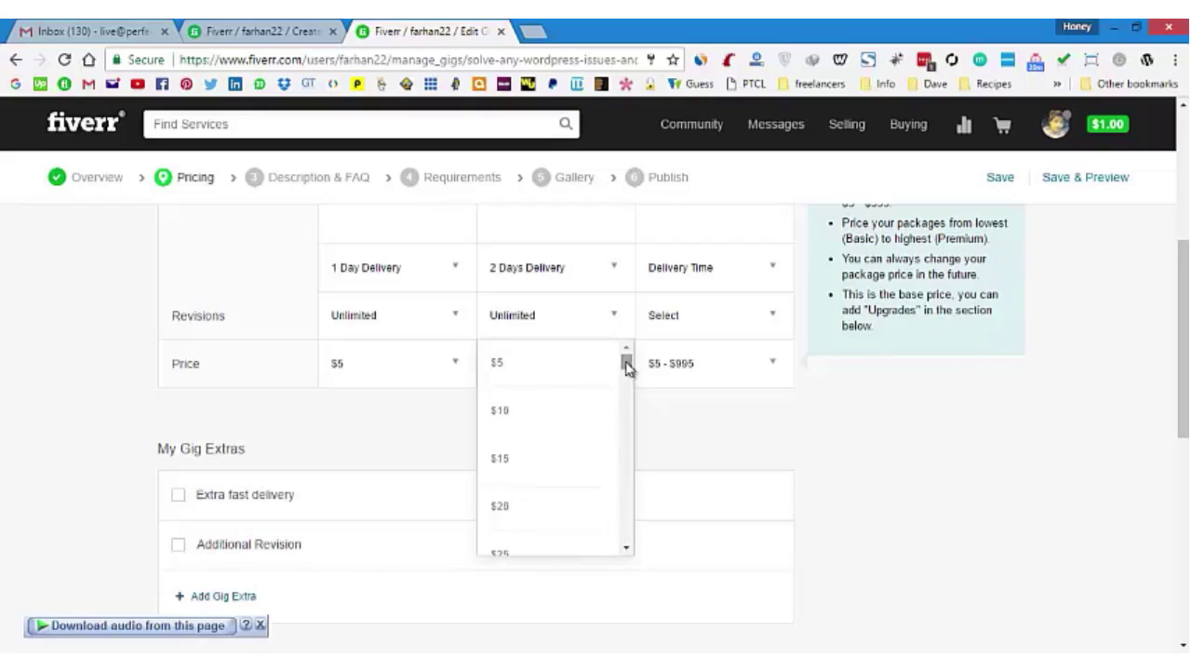
pyautogui.click(503, 511)
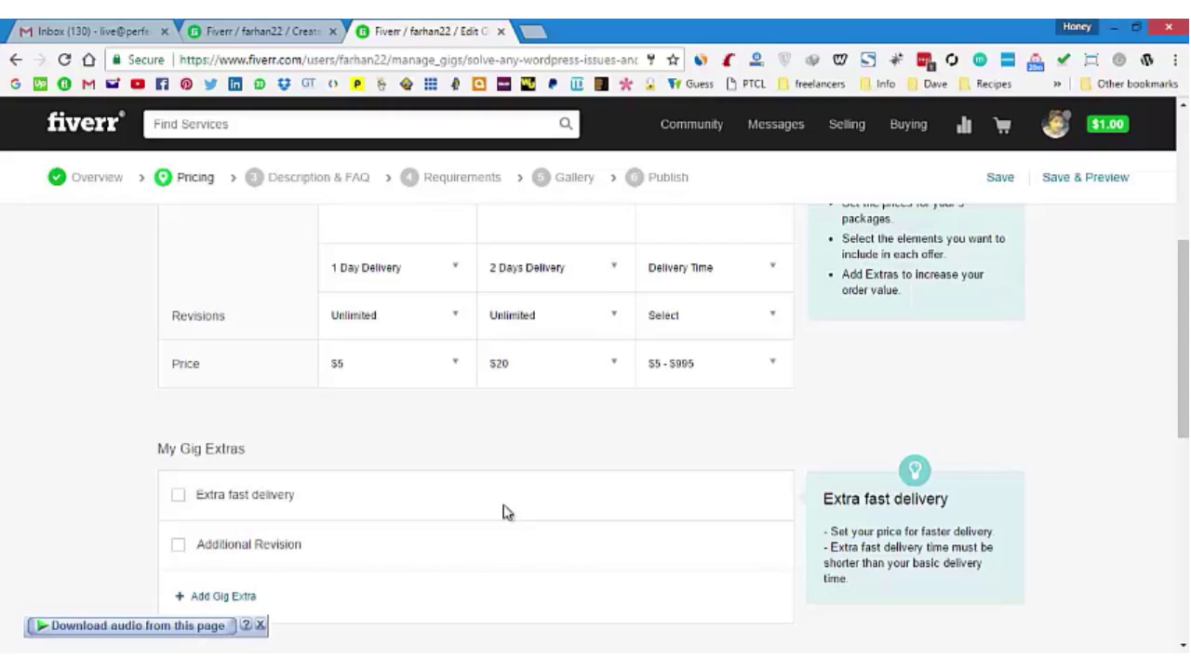
# Name the Premium package "Design a template"
pyautogui.scroll(3, 505, 513)
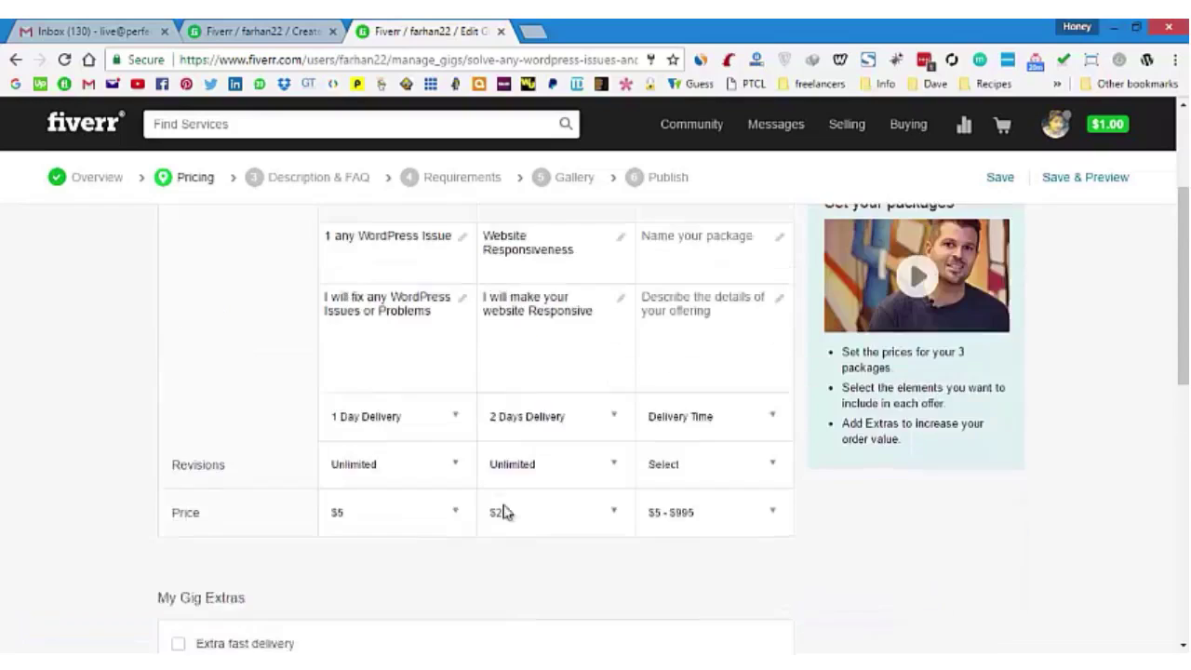
pyautogui.click(734, 365)
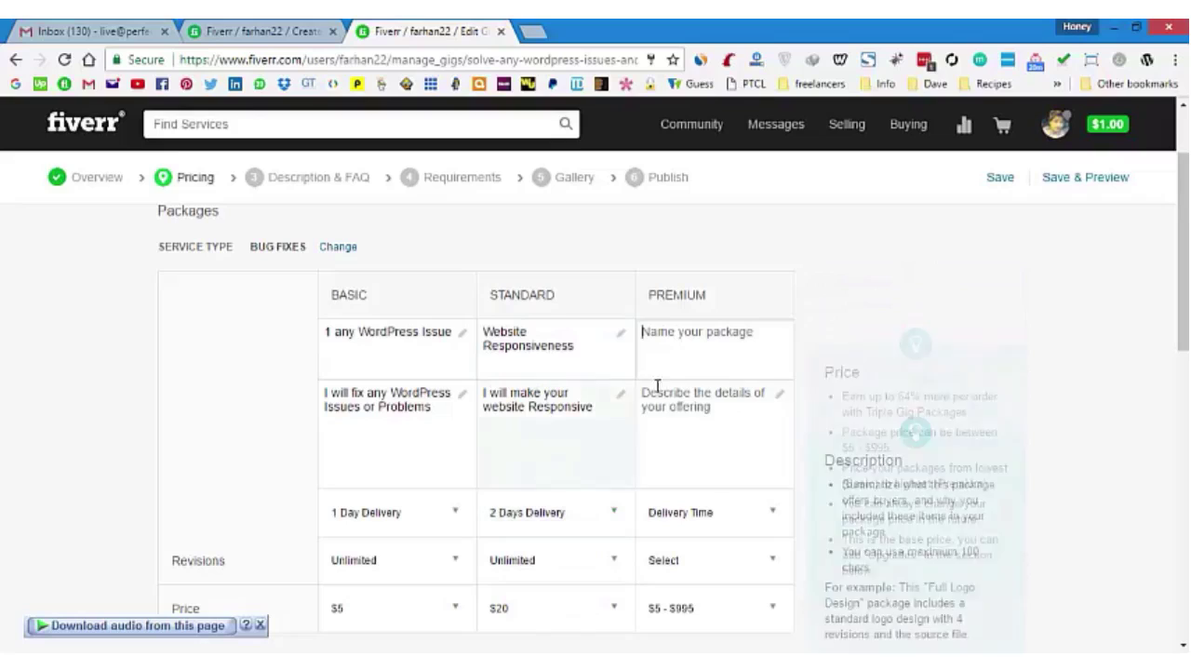
pyautogui.write('Word')
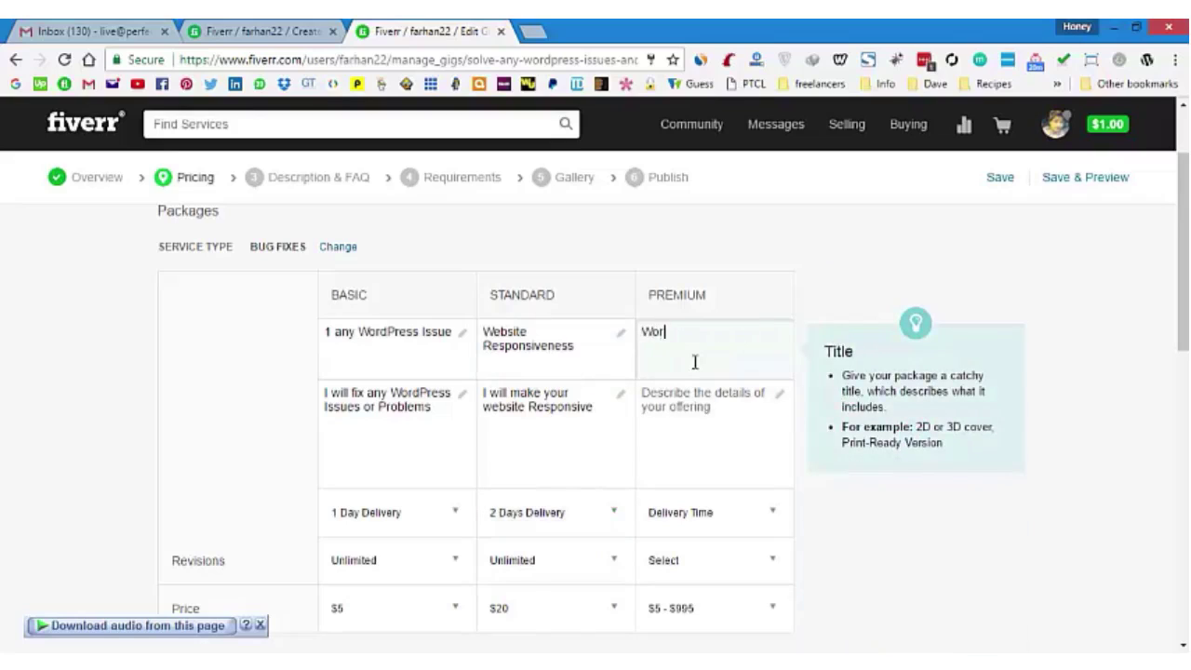
pyautogui.press('BackSpace')
pyautogui.press('BackSpace')
pyautogui.press('BackSpace')
pyautogui.press('BackSpace')
pyautogui.write('Design a template')
pyautogui.press('Tab')
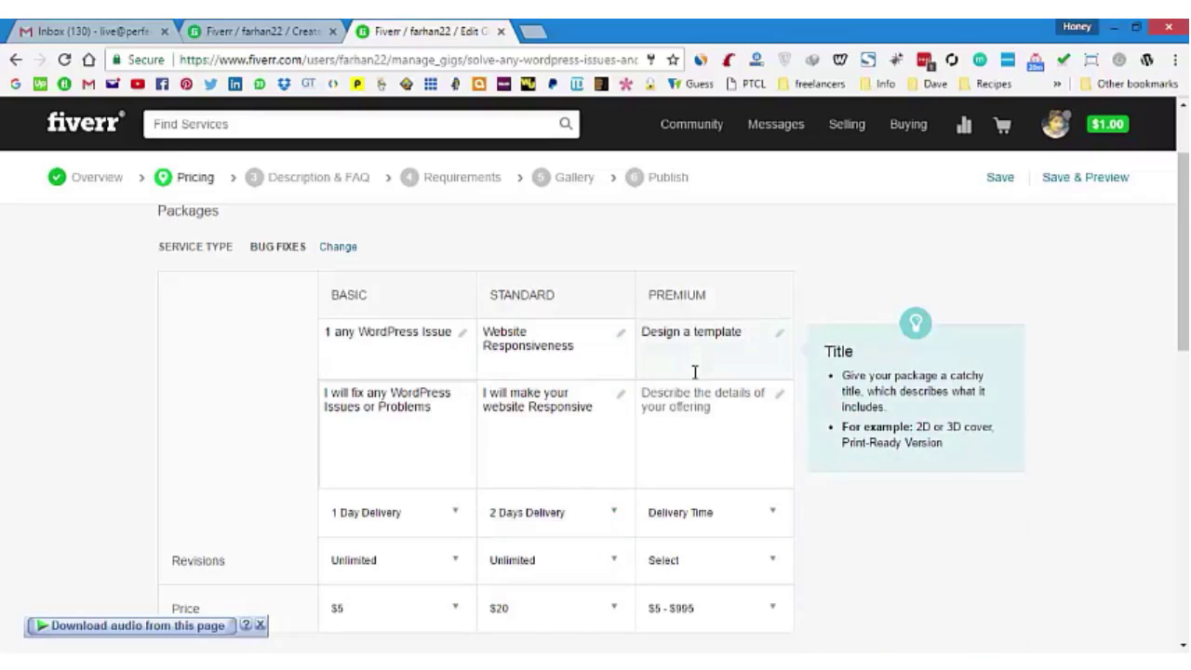
# Describe the Premium package as "I will design a template for your WordPress Website"
pyautogui.click(695, 389)
pyautogui.write('I will desig')
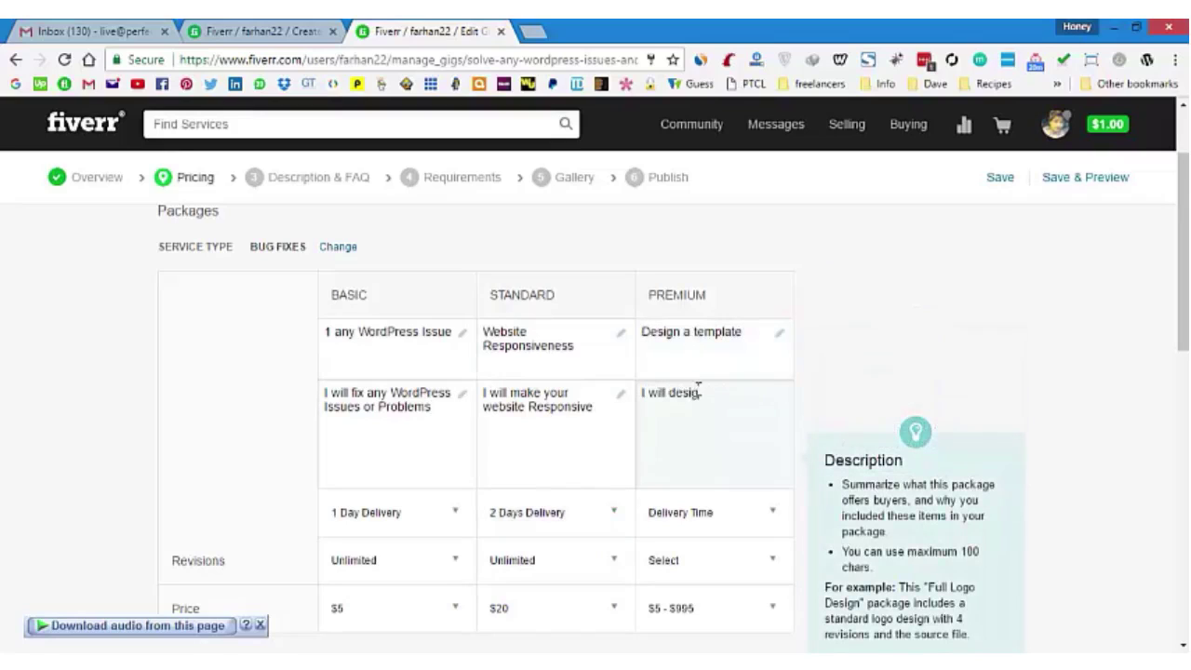
pyautogui.write('n one template y')
pyautogui.press('BackSpace')
pyautogui.write('for your')
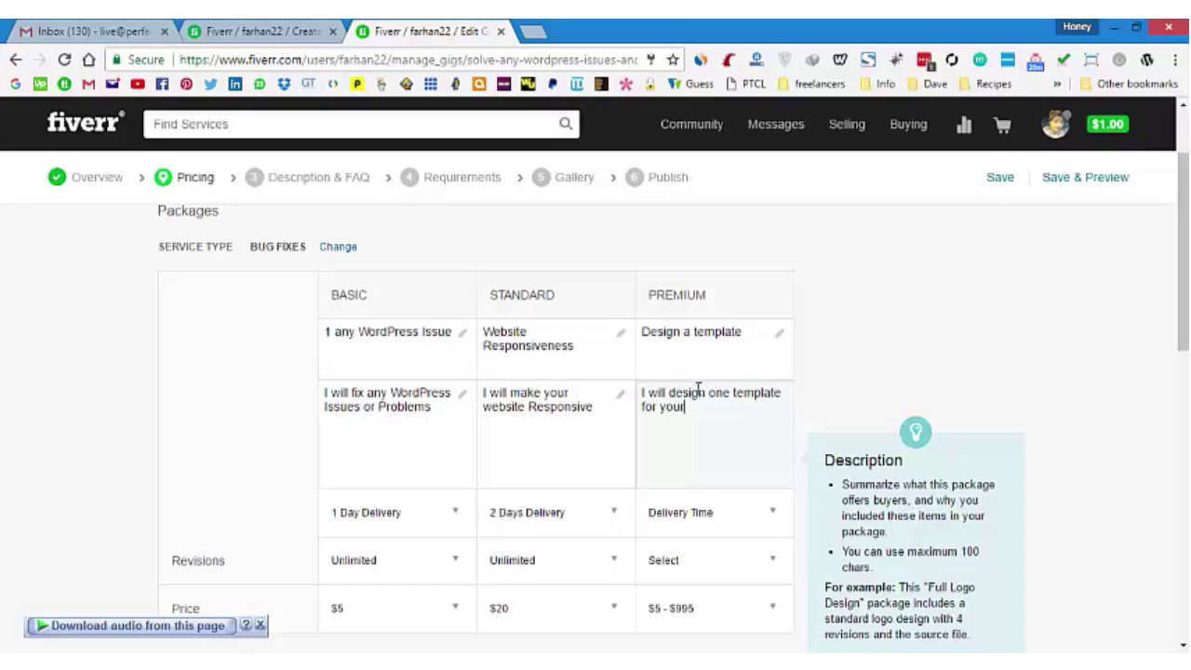
pyautogui.write(' Wor')
pyautogui.press('BackSpace')
pyautogui.press('BackSpace')
pyautogui.press('BackSpace')
pyautogui.press('BackSpace')
pyautogui.press('BackSpace')
pyautogui.press('BackSpace')
pyautogui.press('BackSpace')
pyautogui.press('BackSpace')
pyautogui.press('BackSpace')
pyautogui.press('BackSpace')
pyautogui.press('BackSpace')
pyautogui.press('BackSpace')
pyautogui.press('BackSpace')
pyautogui.press('BackSpace')
pyautogui.press('BackSpace')
pyautogui.press('BackSpace')
pyautogui.press('BackSpace')
pyautogui.press('BackSpace')
pyautogui.press('BackSpace')
pyautogui.press('BackSpace')
pyautogui.press('BackSpace')
pyautogui.press('BackSpace')
pyautogui.press('BackSpace')
pyautogui.press('BackSpace')
pyautogui.press('BackSpace')
pyautogui.write('a tem')
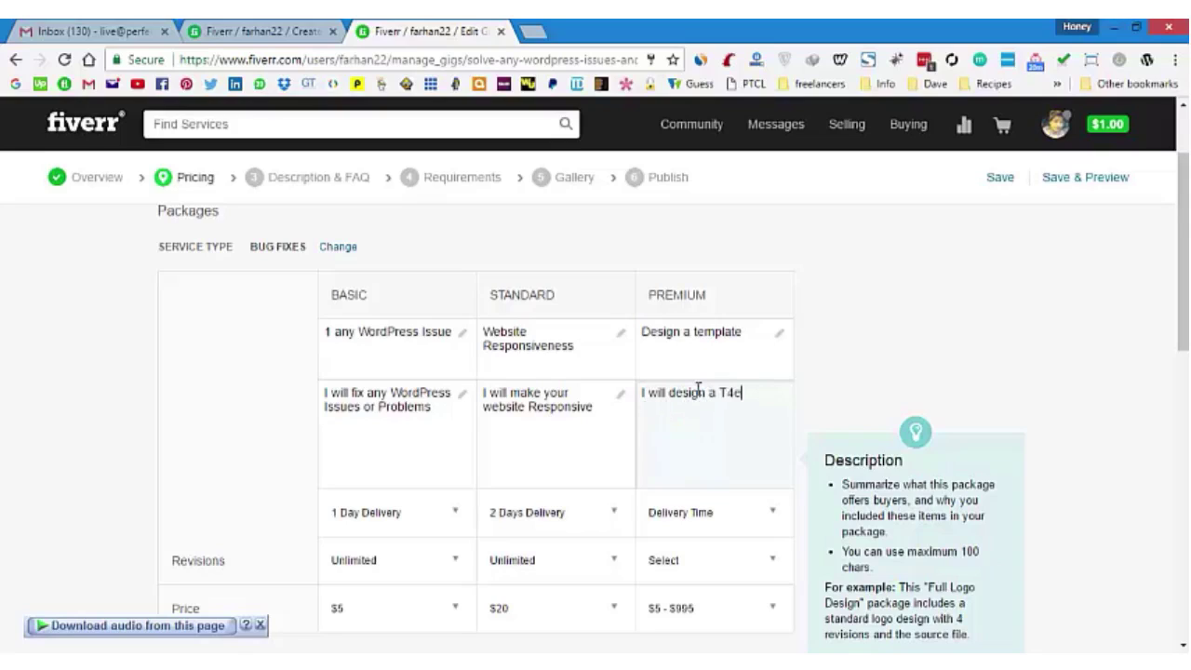
pyautogui.press('BackSpace')
pyautogui.press('BackSpace')
pyautogui.write('emplate for your We')
pyautogui.press('BackSpace')
pyautogui.write('ordPress Website')
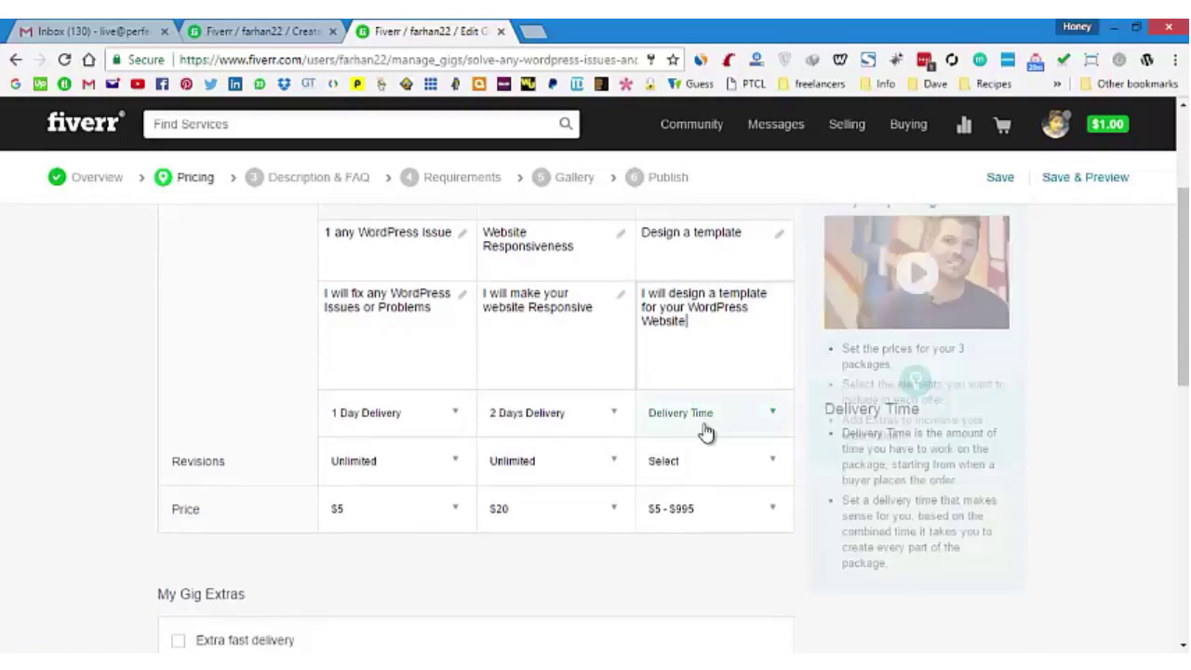
# Set the Premium package's delivery time to 3 Days Delivery and its revisions to Unlimited
pyautogui.click(706, 433)
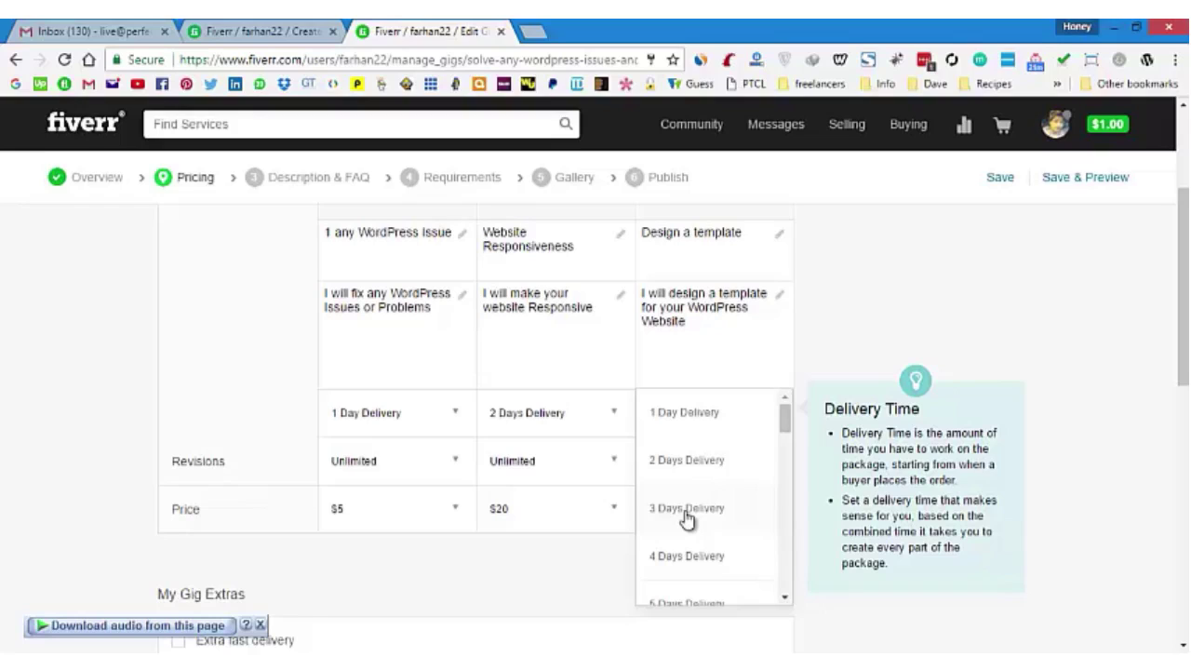
pyautogui.click(686, 510)
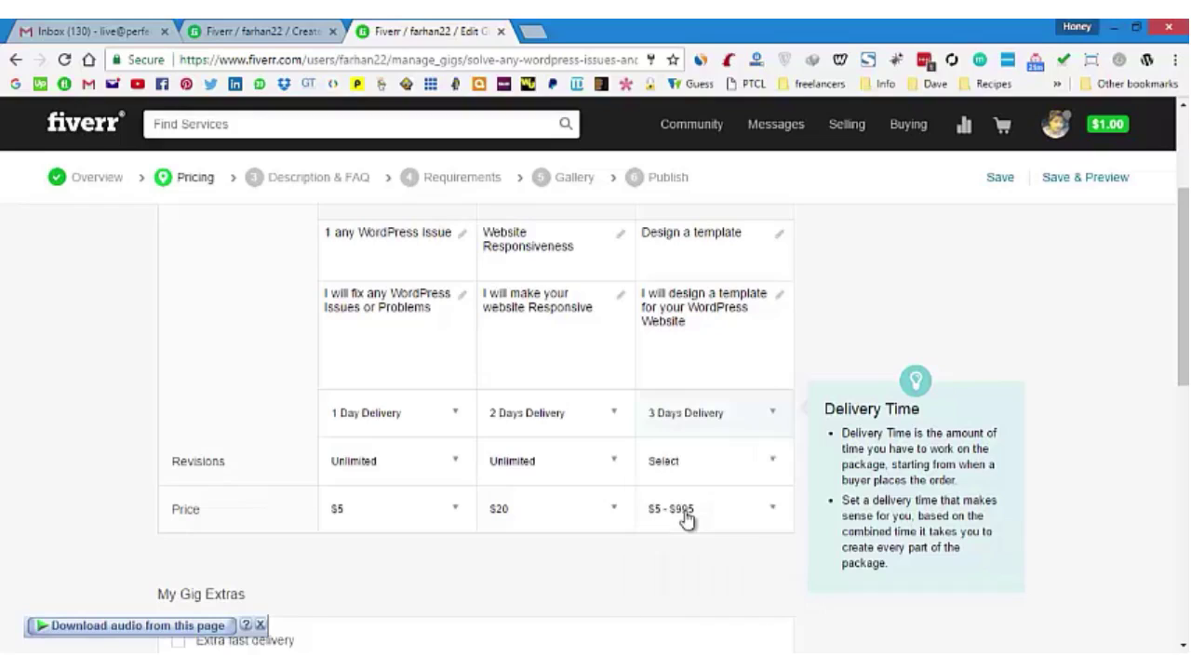
pyautogui.click(707, 482)
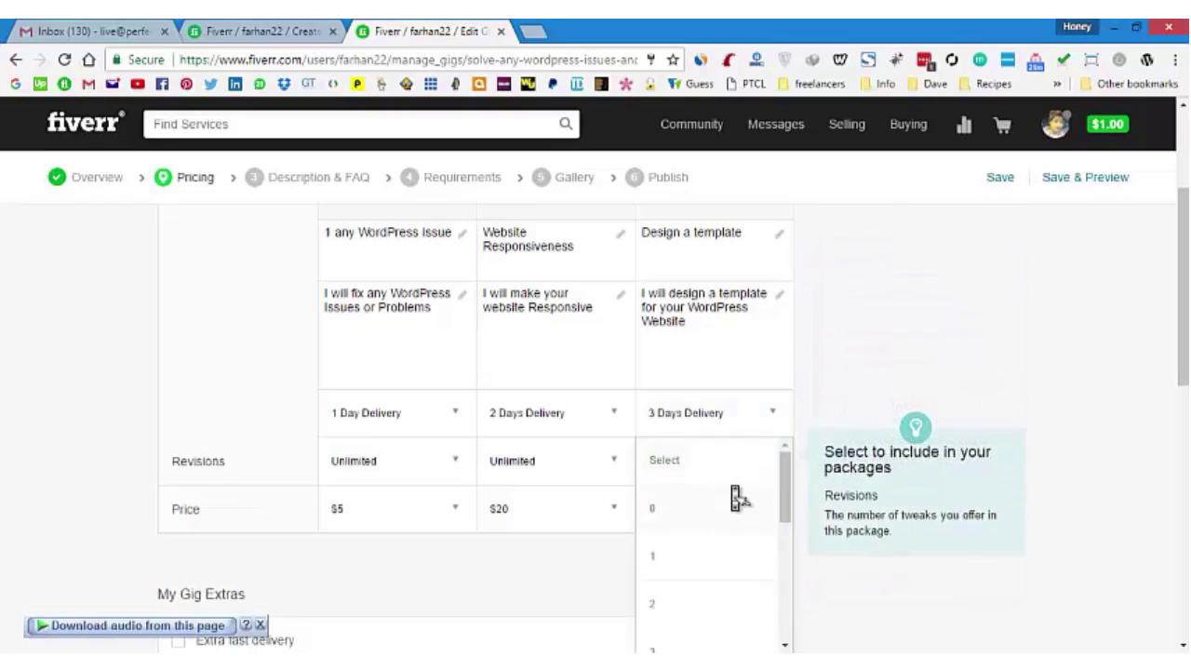
pyautogui.scroll(-5, 738, 496)
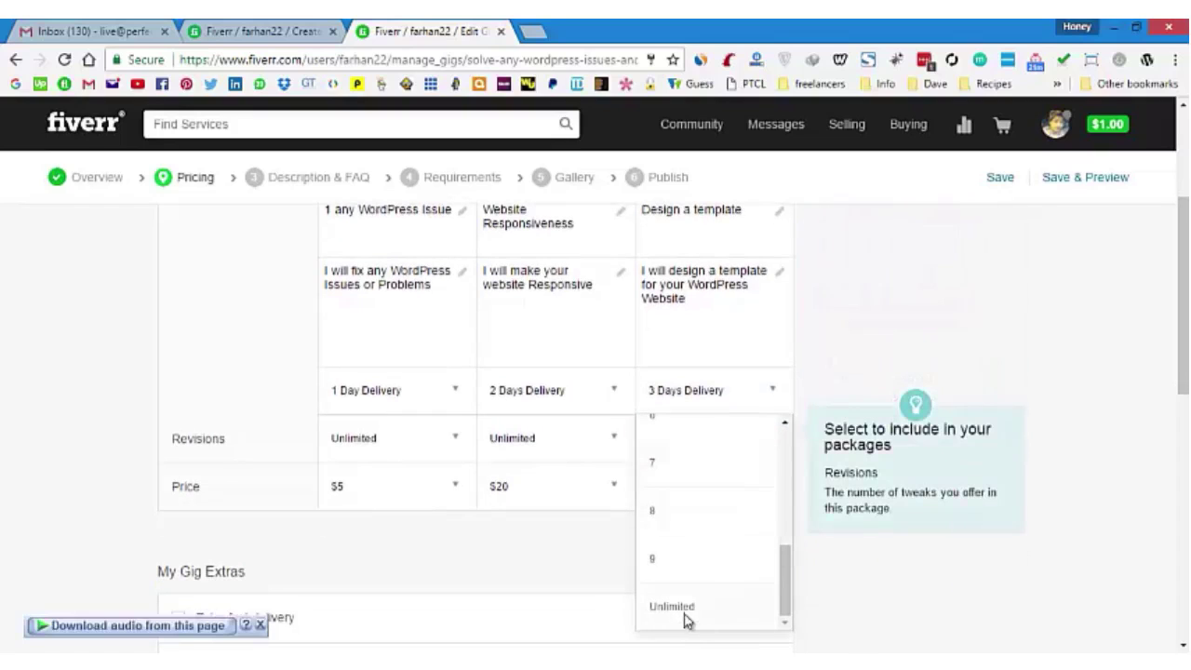
pyautogui.click(686, 616)
# Set the Premium package's price to $50
pyautogui.click(713, 508)
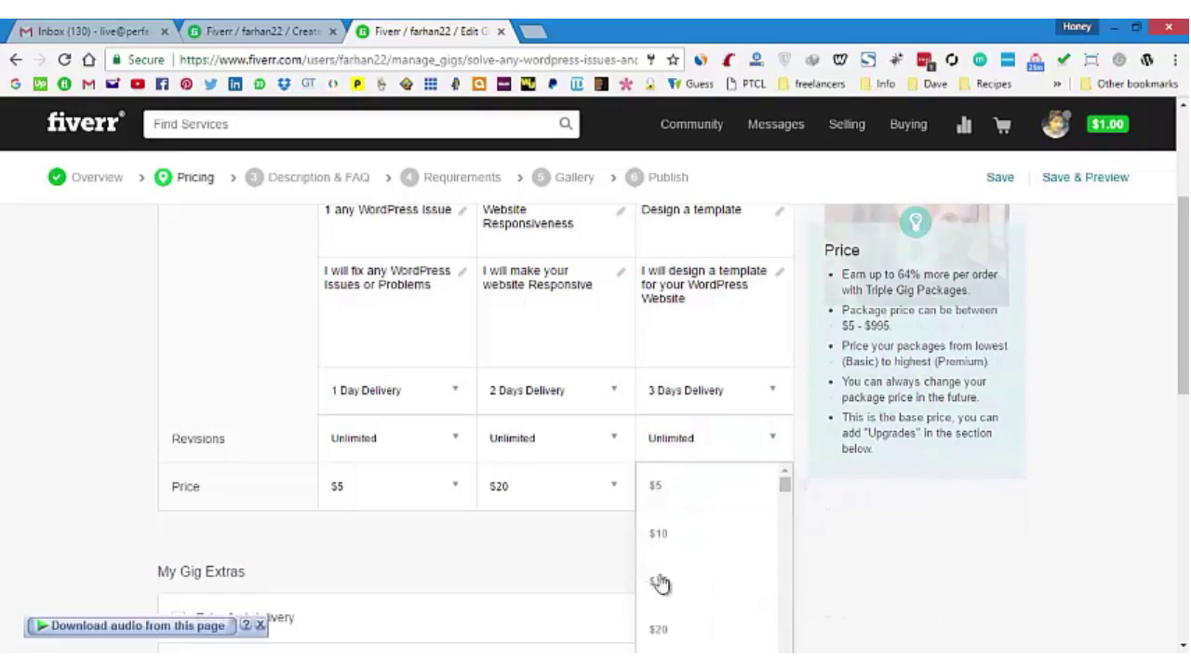
pyautogui.scroll(-3, 705, 603)
pyautogui.scroll(-3, 678, 632)
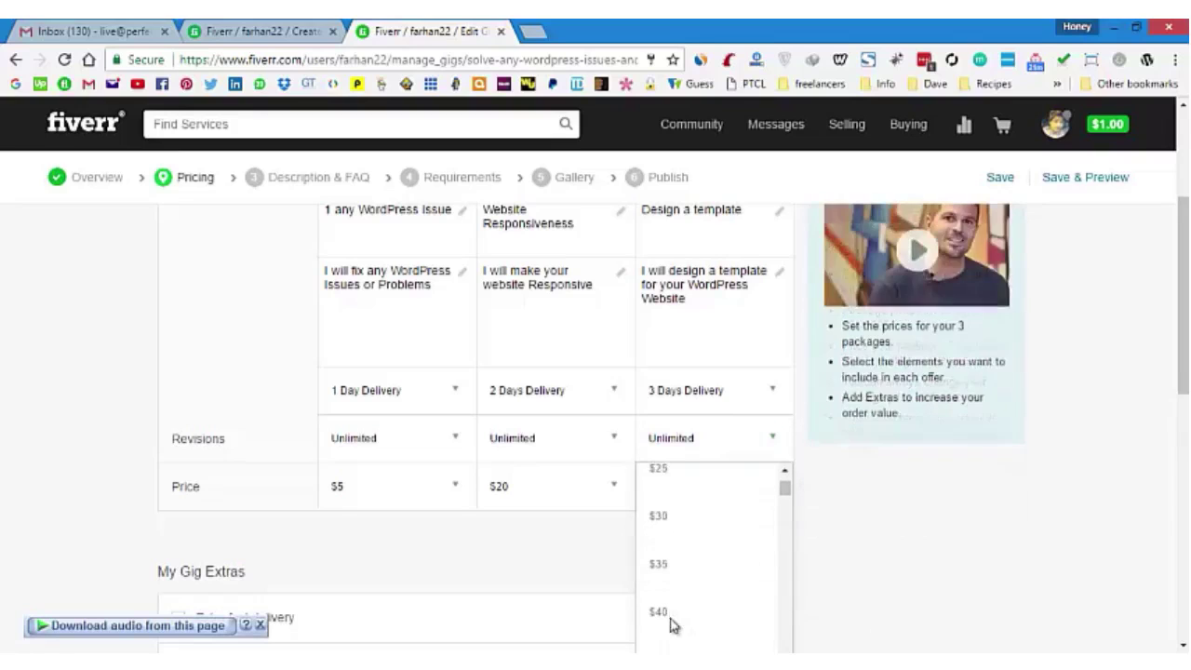
pyautogui.click(667, 606)
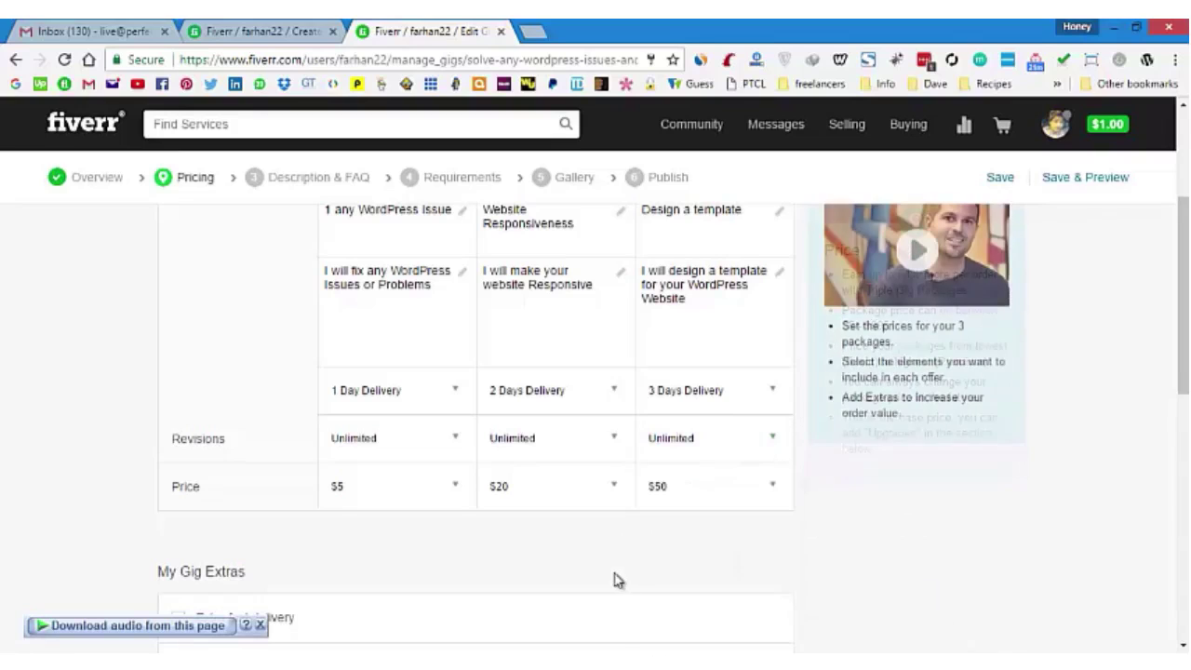
pyautogui.scroll(-3, 614, 577)
pyautogui.scroll(6, 614, 577)
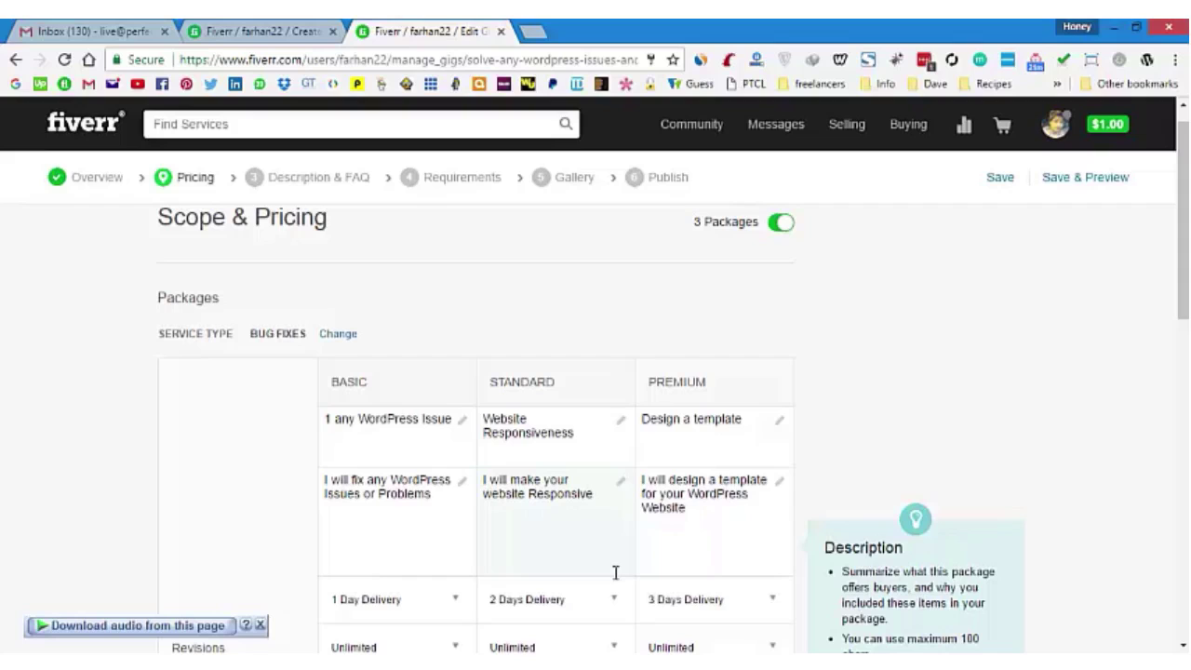
# Open the Fiverr home page in a separate tab and search its services for "wordpress issues and problems"
pyautogui.rightClick(60, 122)
pyautogui.click(103, 135)
pyautogui.hotkey('ctrl', 'Tab')
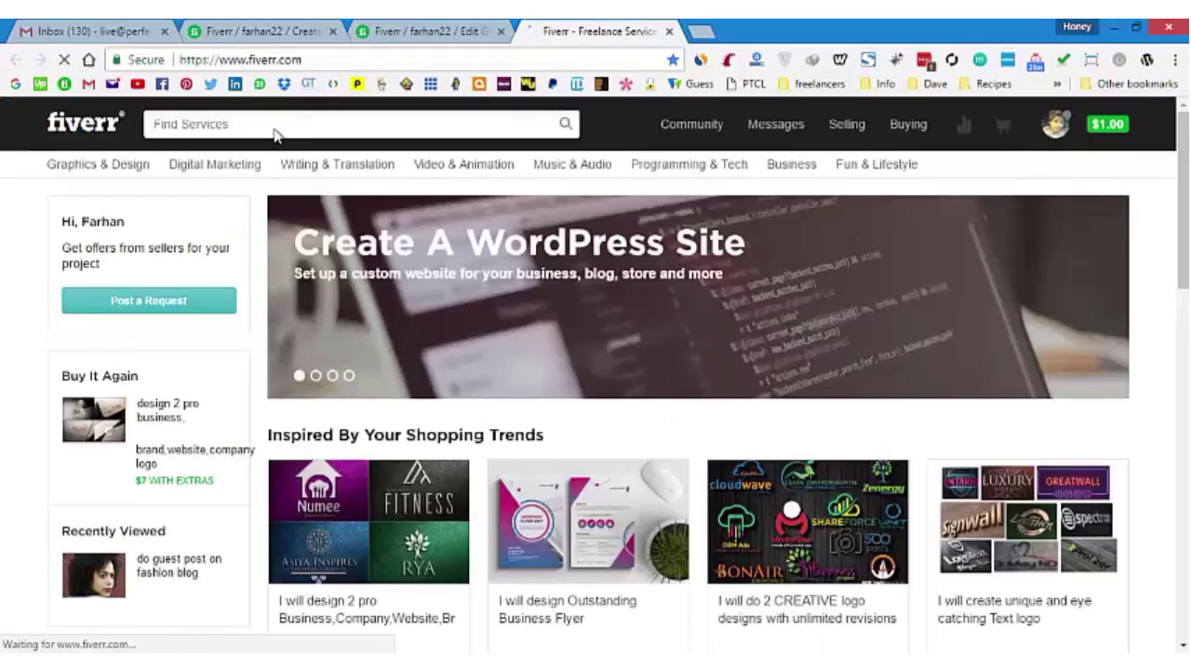
pyautogui.click(276, 126)
pyautogui.write('wordpress is')
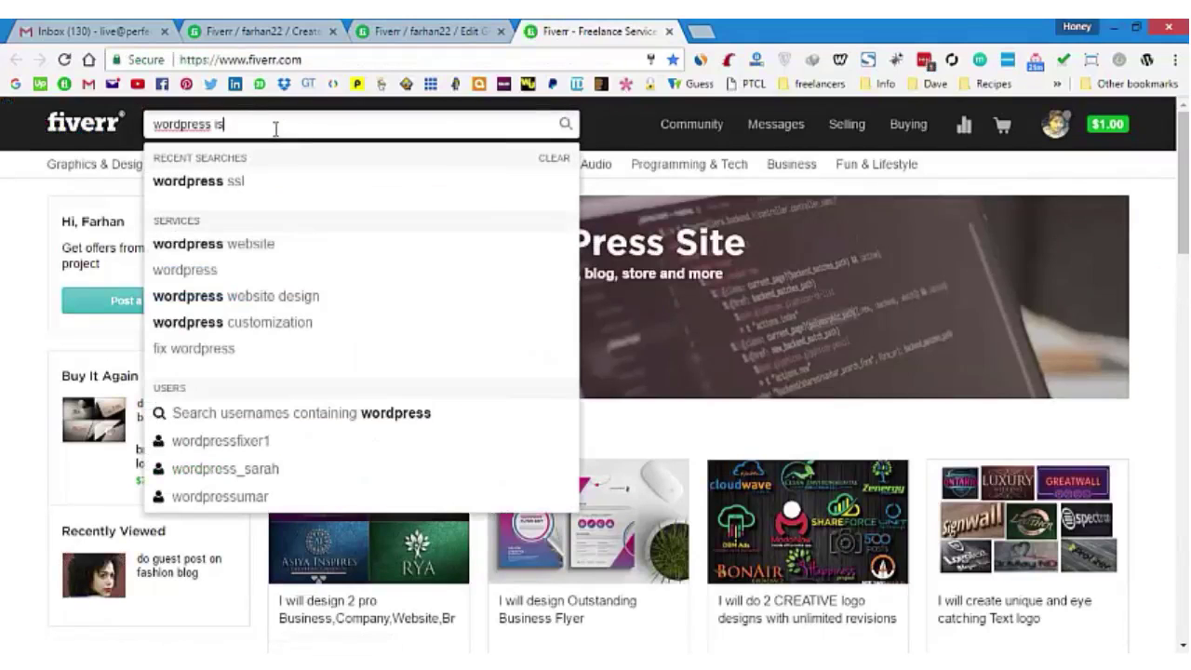
pyautogui.write('sues and proble')
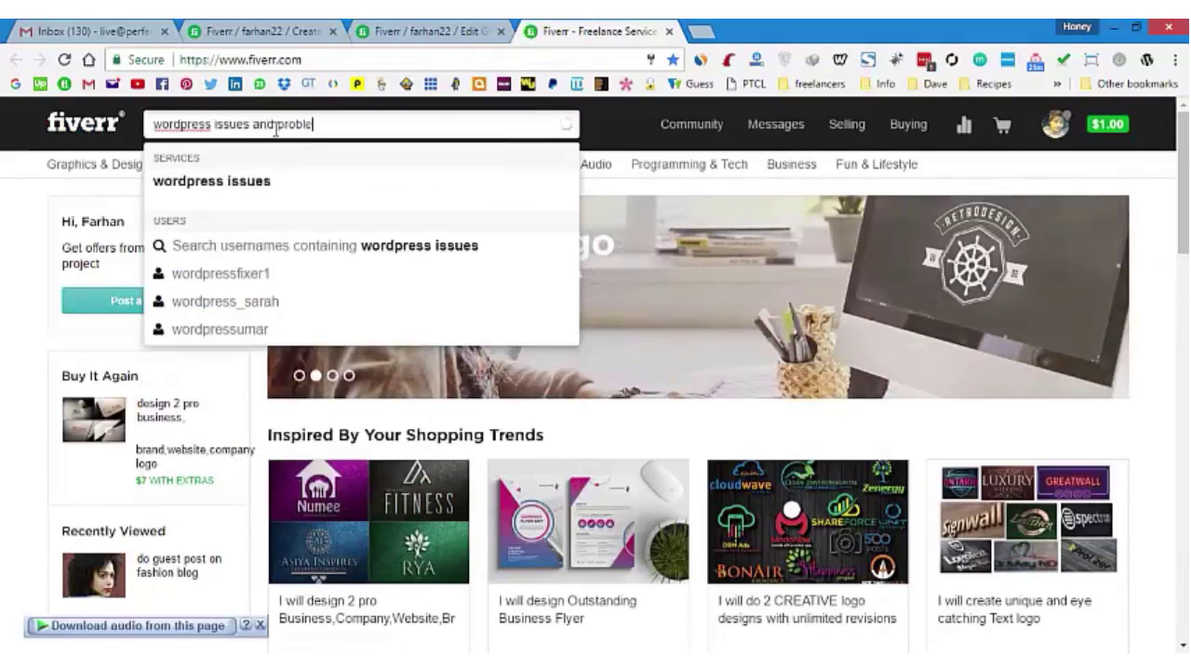
pyautogui.write('ms')
pyautogui.press('Return')
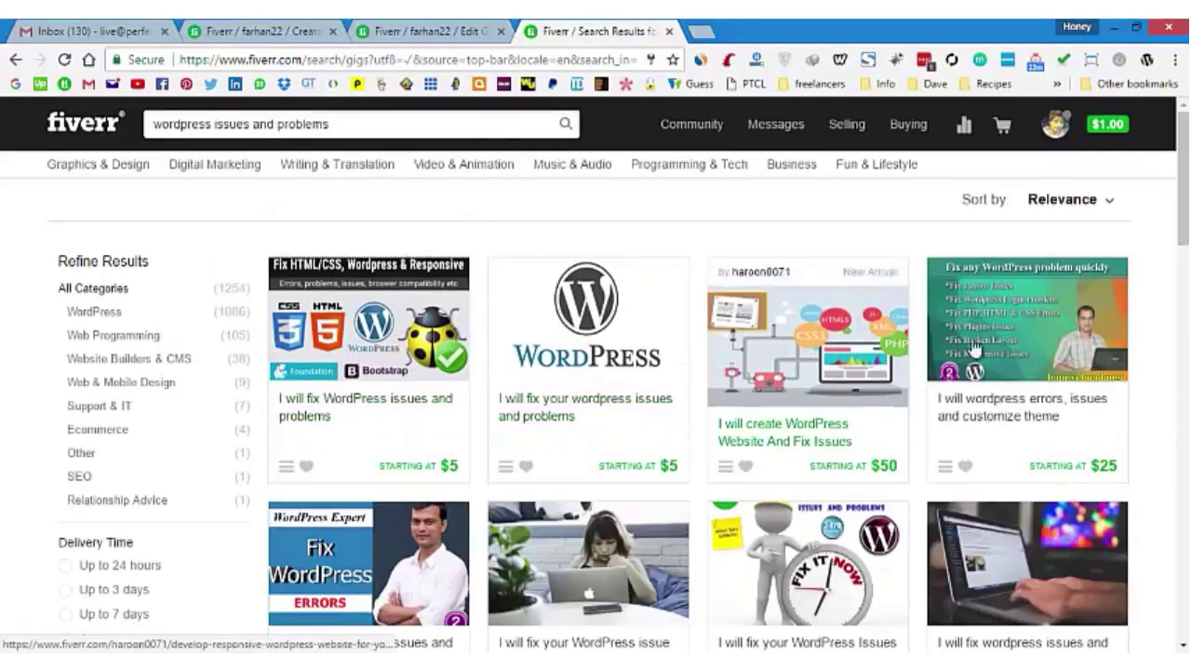
pyautogui.scroll(-2, 637, 482)
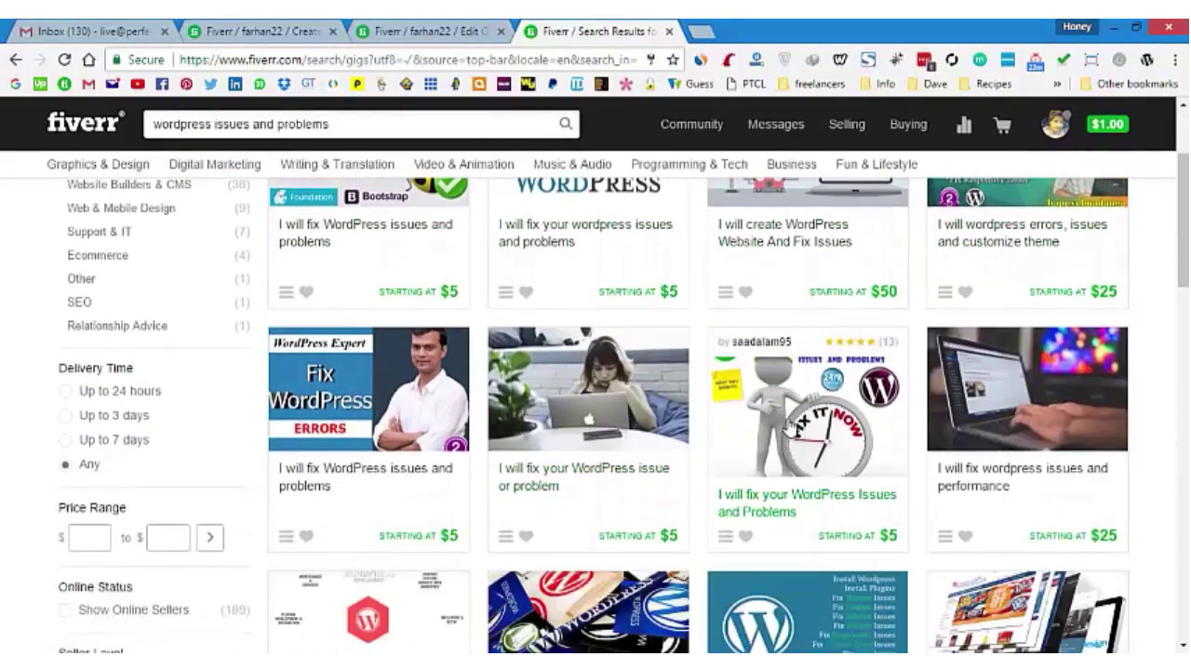
pyautogui.scroll(-4, 549, 465)
pyautogui.scroll(-2, 536, 462)
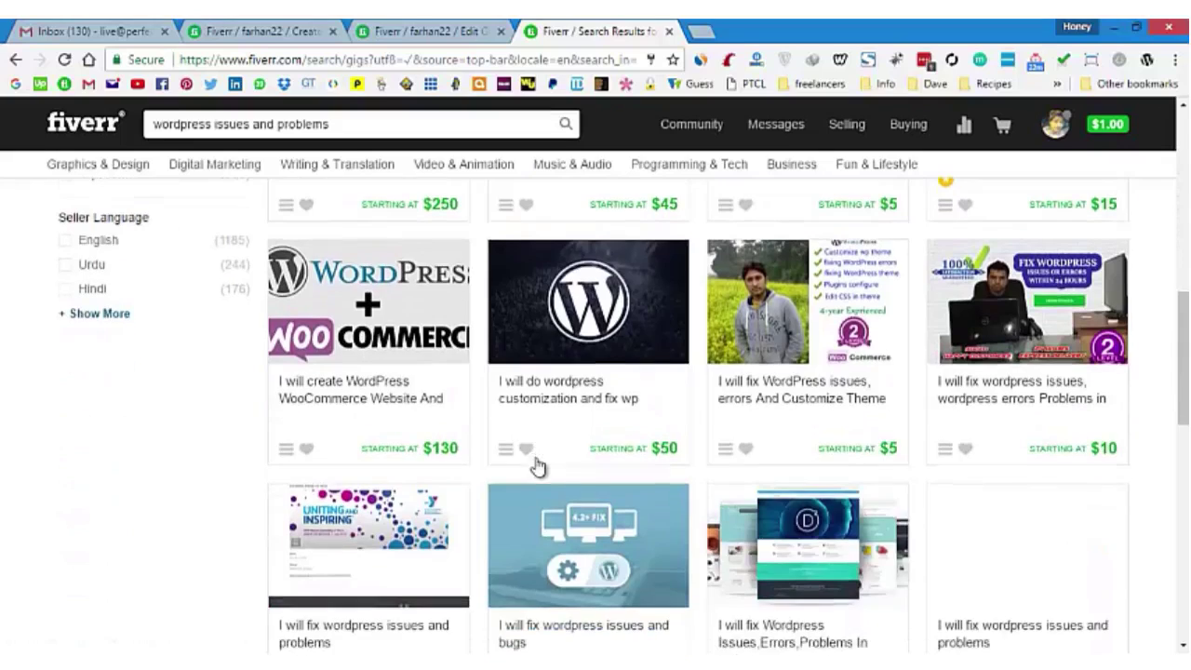
# Shorten the search term to "wordpress" and run the search again
pyautogui.moveTo(372, 124); pyautogui.dragTo(255, 125)
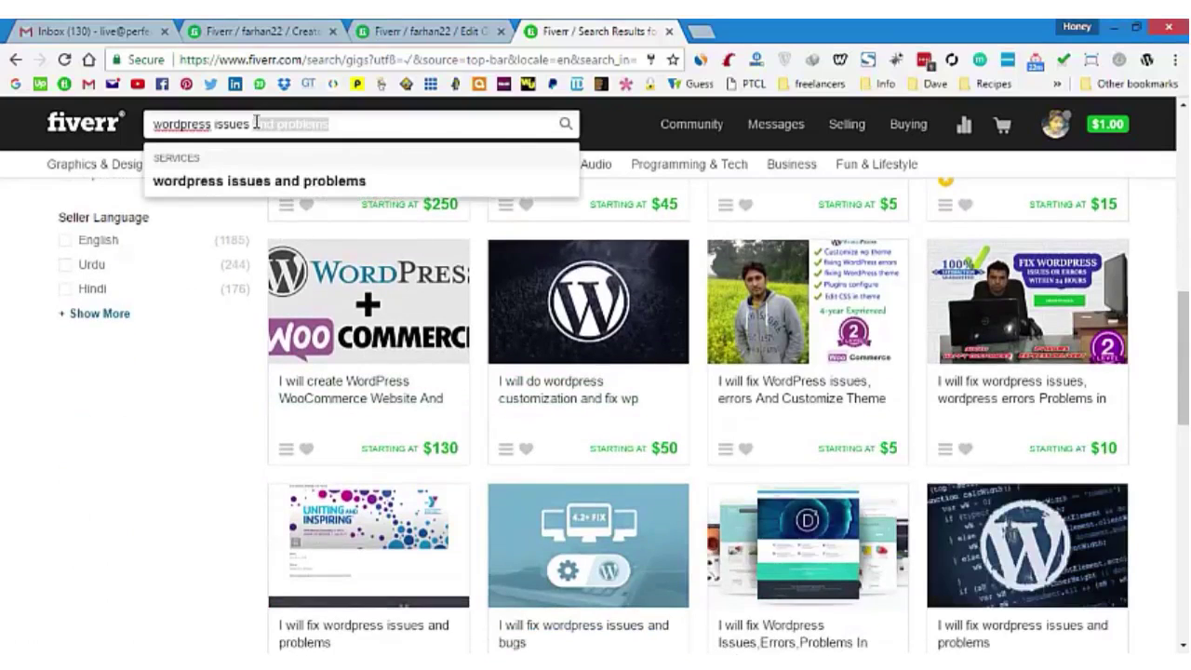
pyautogui.press('BackSpace')
pyautogui.press('BackSpace')
pyautogui.press('BackSpace')
pyautogui.press('BackSpace')
pyautogui.press('BackSpace')
pyautogui.press('BackSpace')
pyautogui.press('BackSpace')
pyautogui.press('BackSpace')
pyautogui.press('BackSpace')
pyautogui.press('Return')
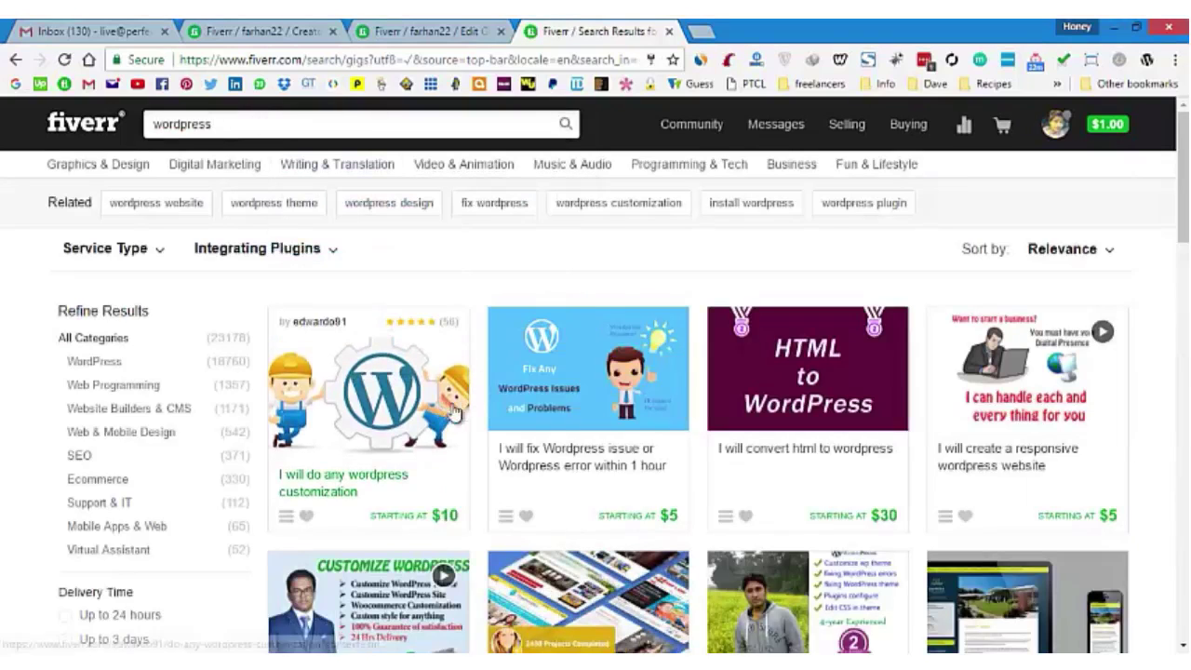
# Open the gigs for fixing WordPress issues and errors, WordPress customization in 24hrs and a responsive WordPress website in separate tabs
pyautogui.scroll(-2, 1033, 398)
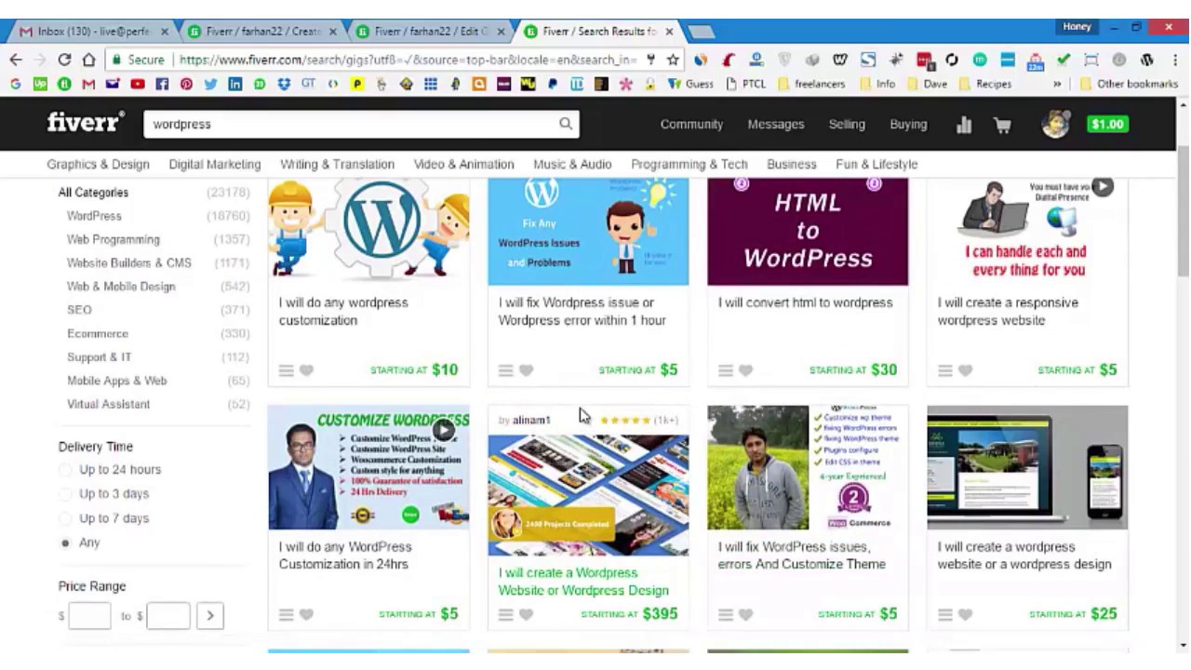
pyautogui.scroll(-1, 581, 415)
pyautogui.scroll(-1, 581, 415)
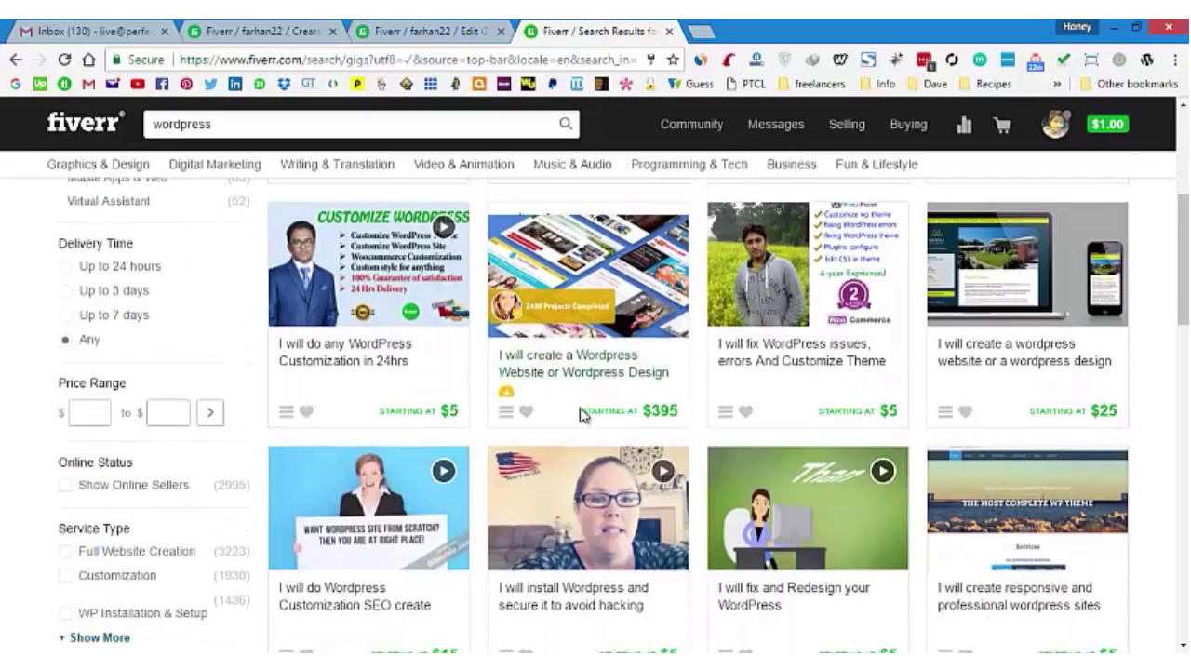
pyautogui.scroll(1, 677, 321)
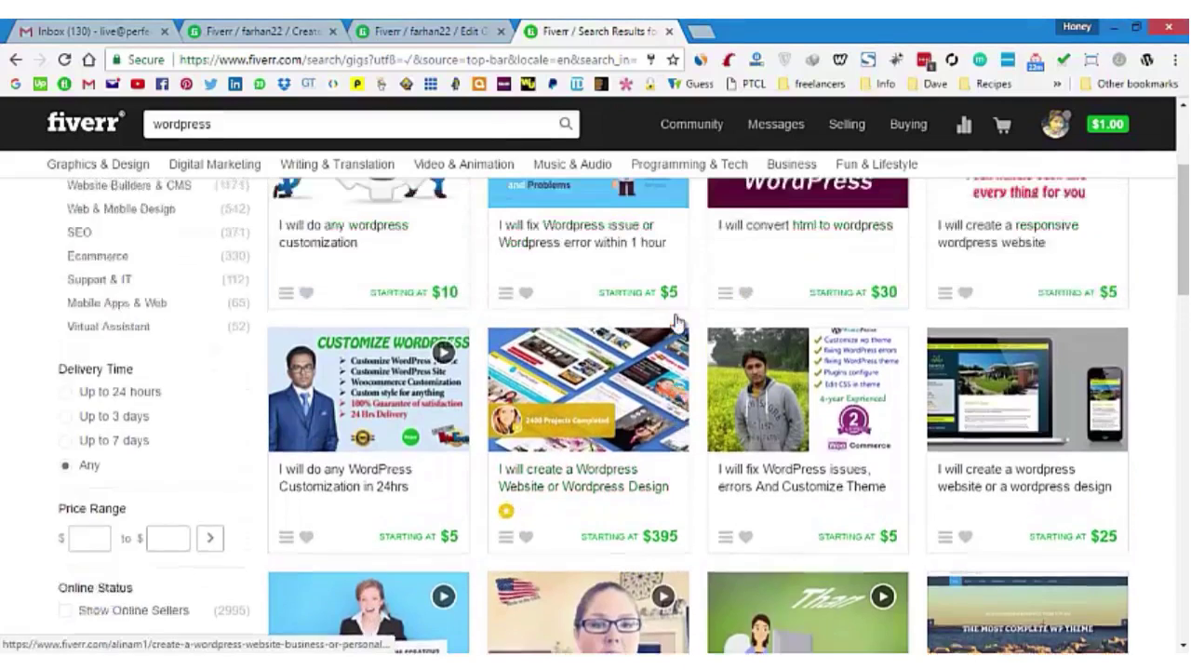
pyautogui.scroll(1, 676, 321)
pyautogui.rightClick(742, 469)
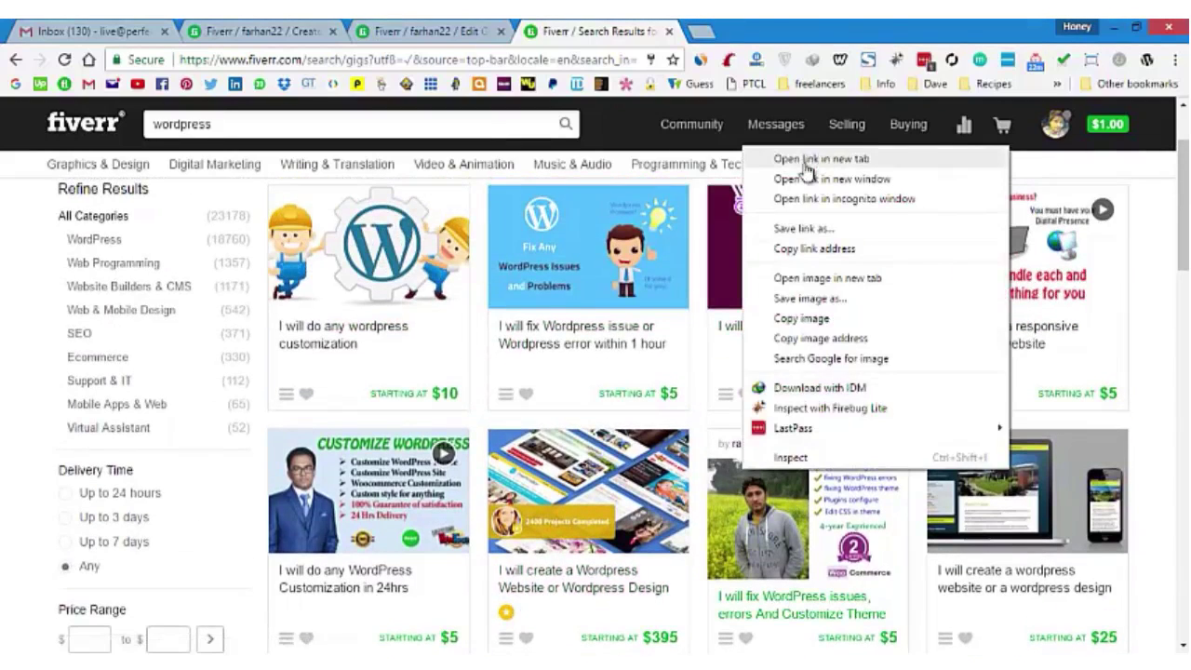
pyautogui.click(805, 163)
pyautogui.rightClick(377, 472)
pyautogui.click(434, 159)
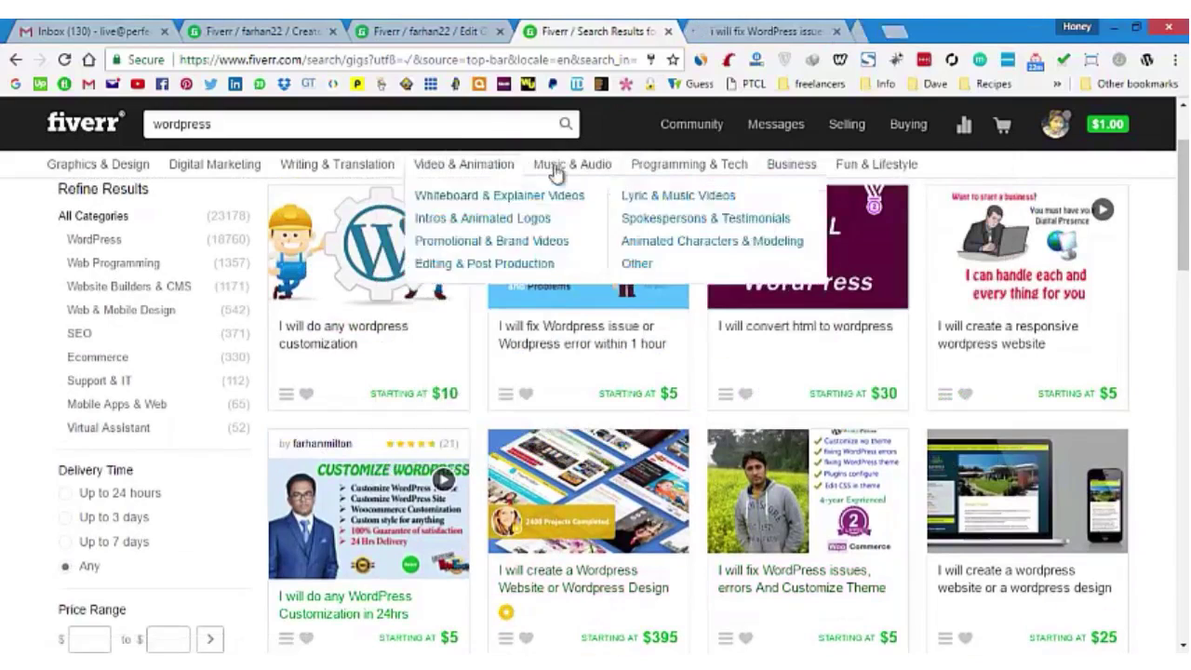
pyautogui.rightClick(929, 271)
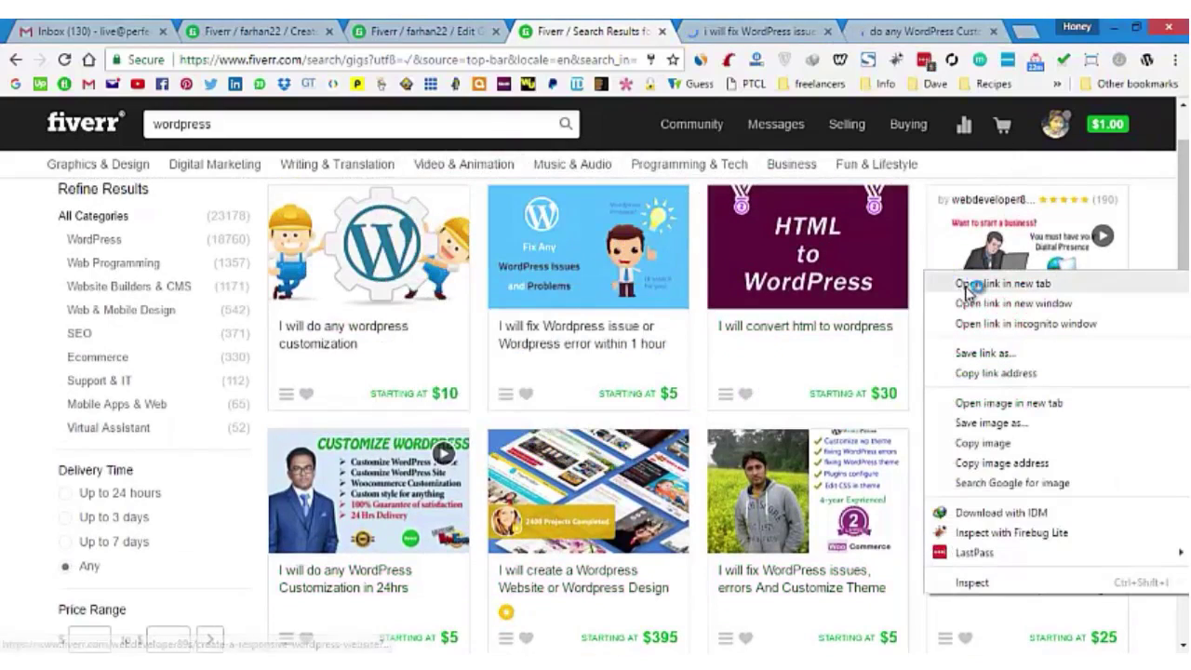
pyautogui.click(968, 283)
# Examine the title, Basic package and gallery image of the gig for fixing WordPress issues, errors and customizing themes
pyautogui.click(644, 31)
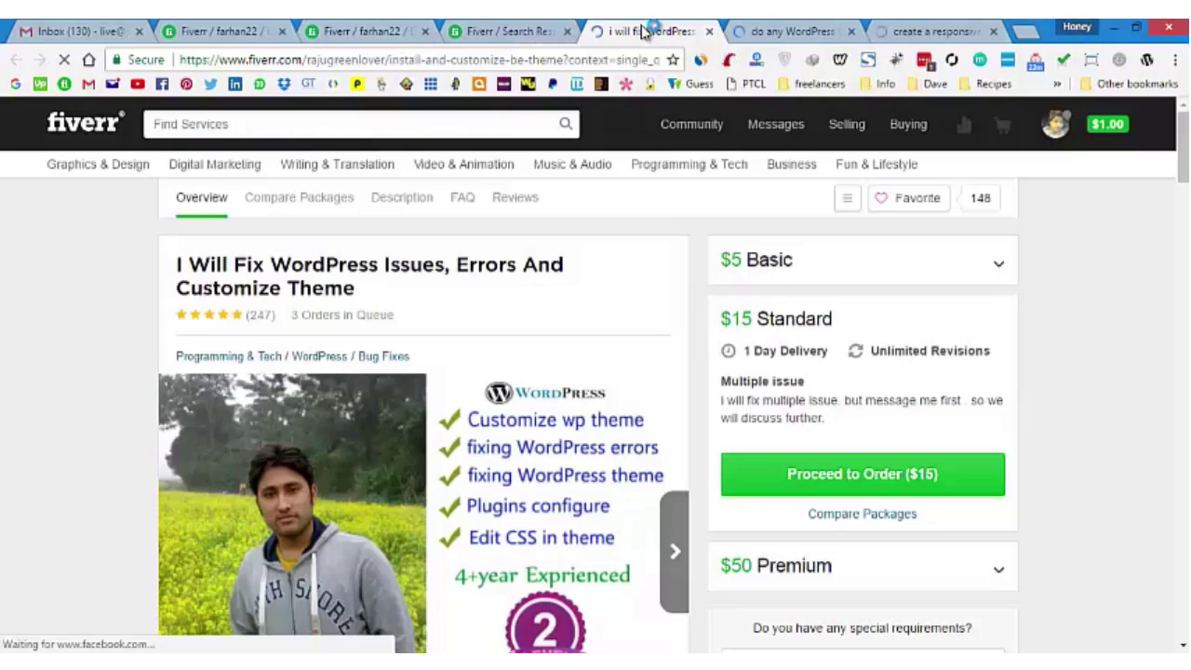
pyautogui.click(819, 265)
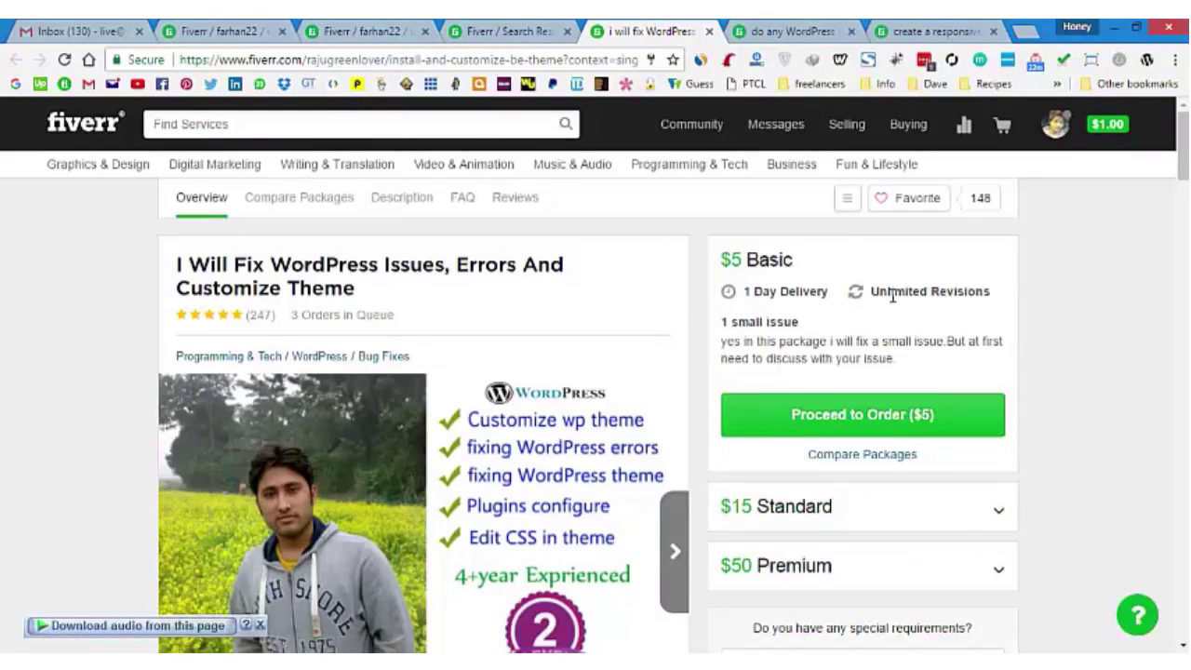
pyautogui.scroll(-2, 896, 307)
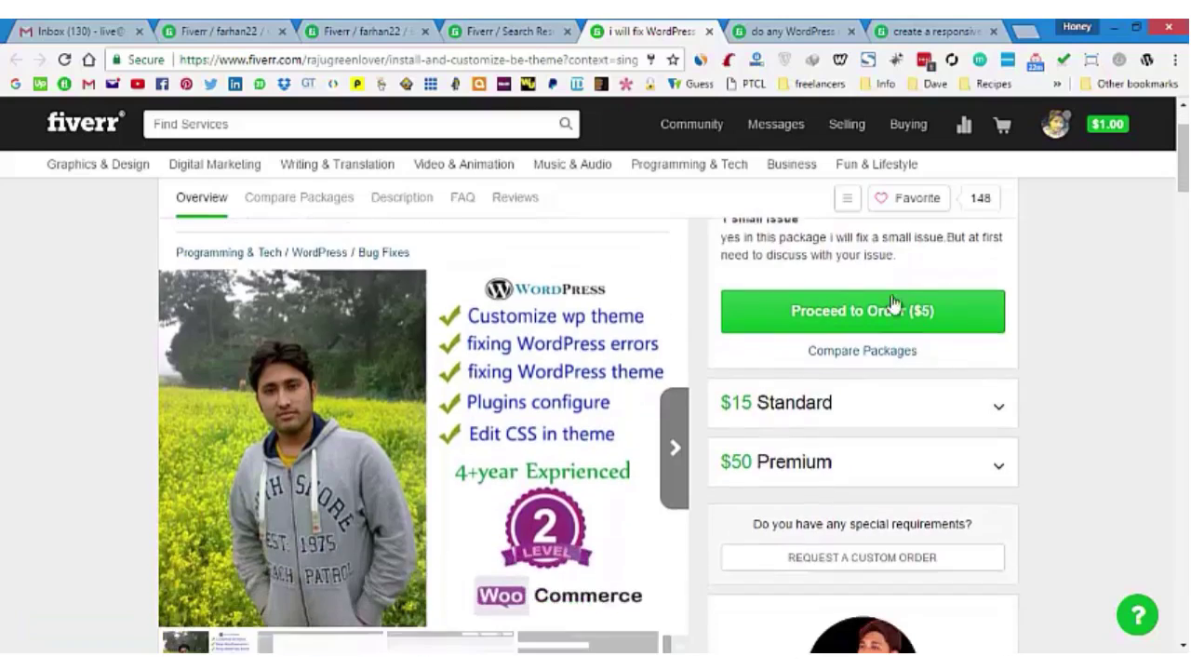
pyautogui.scroll(-1, 898, 306)
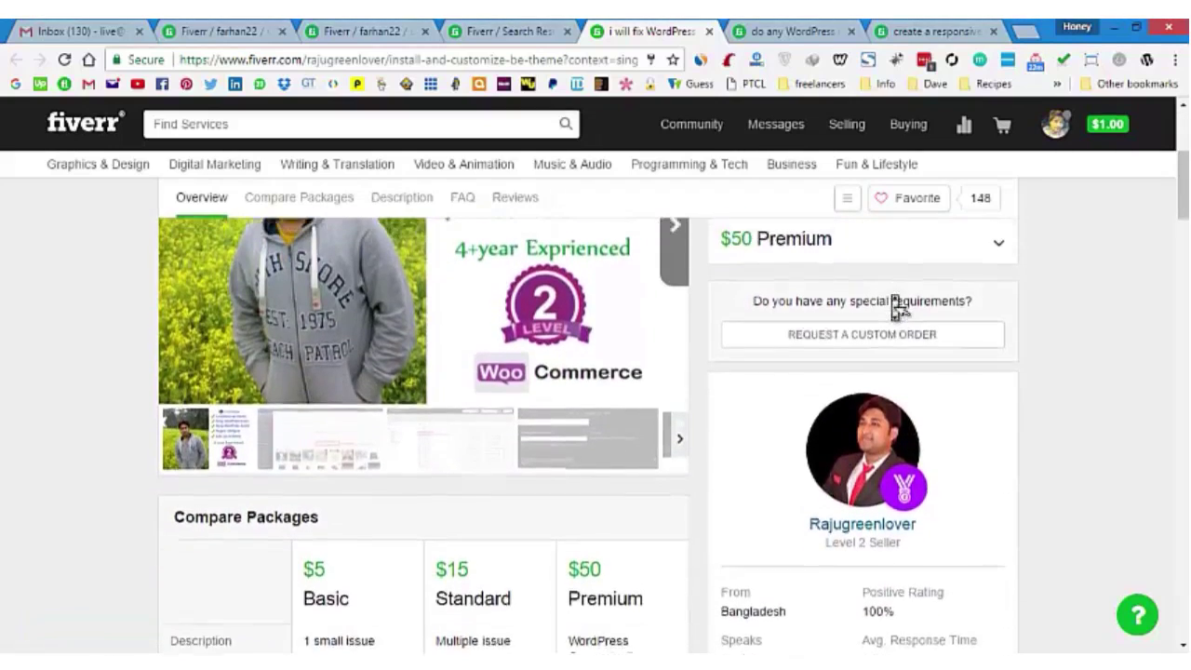
pyautogui.scroll(3, 470, 357)
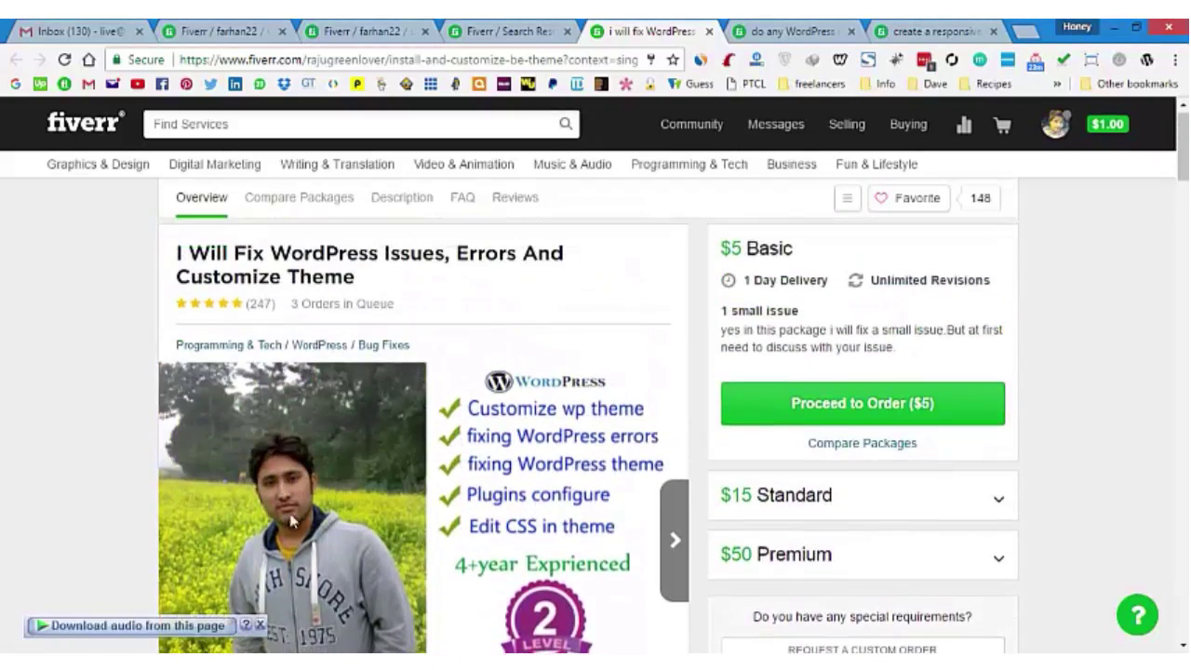
pyautogui.scroll(-3, 544, 549)
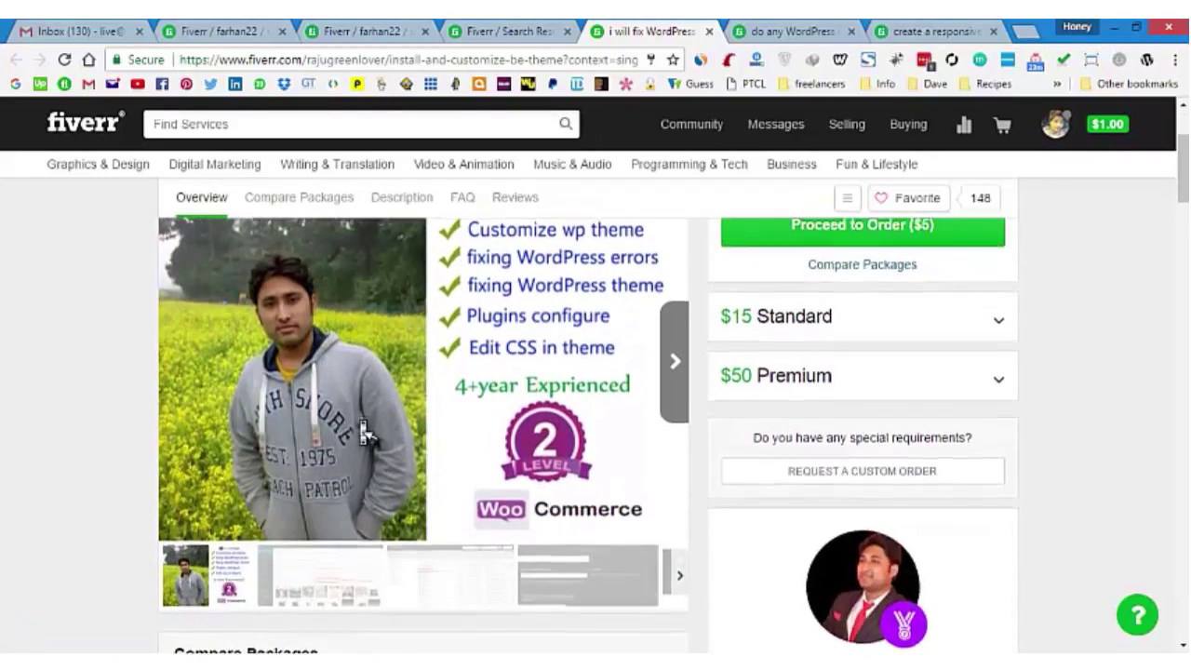
pyautogui.scroll(2, 293, 395)
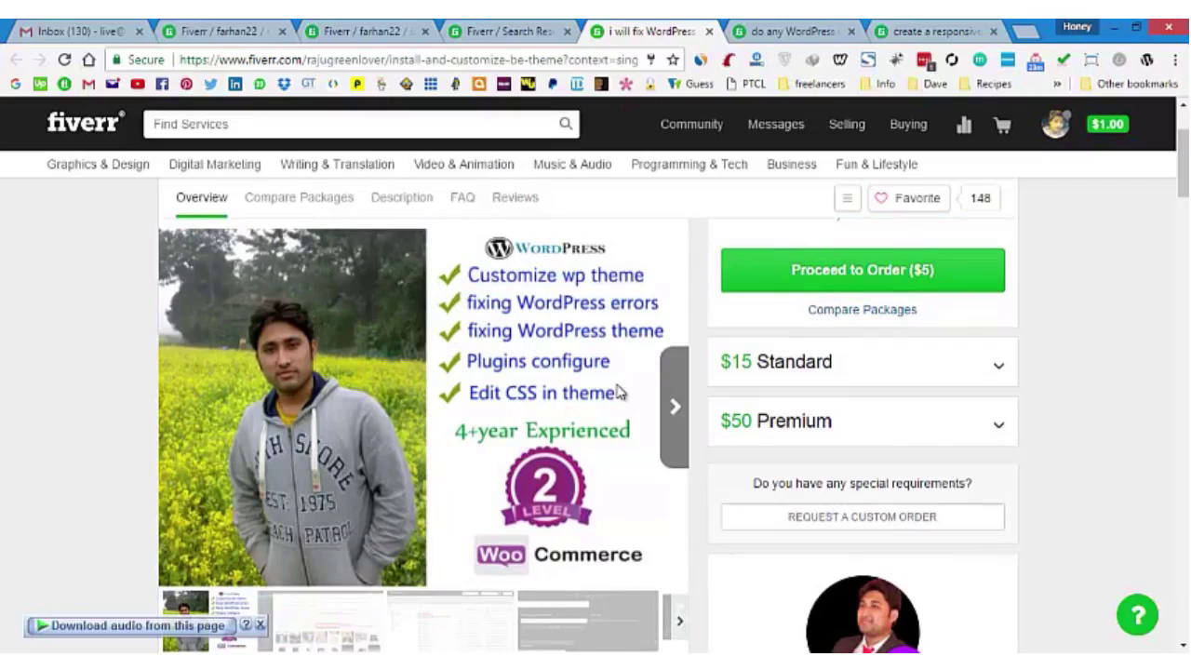
# Look through the WordPress issues gig's package comparison, description and frequently asked questions
pyautogui.scroll(-5, 618, 391)
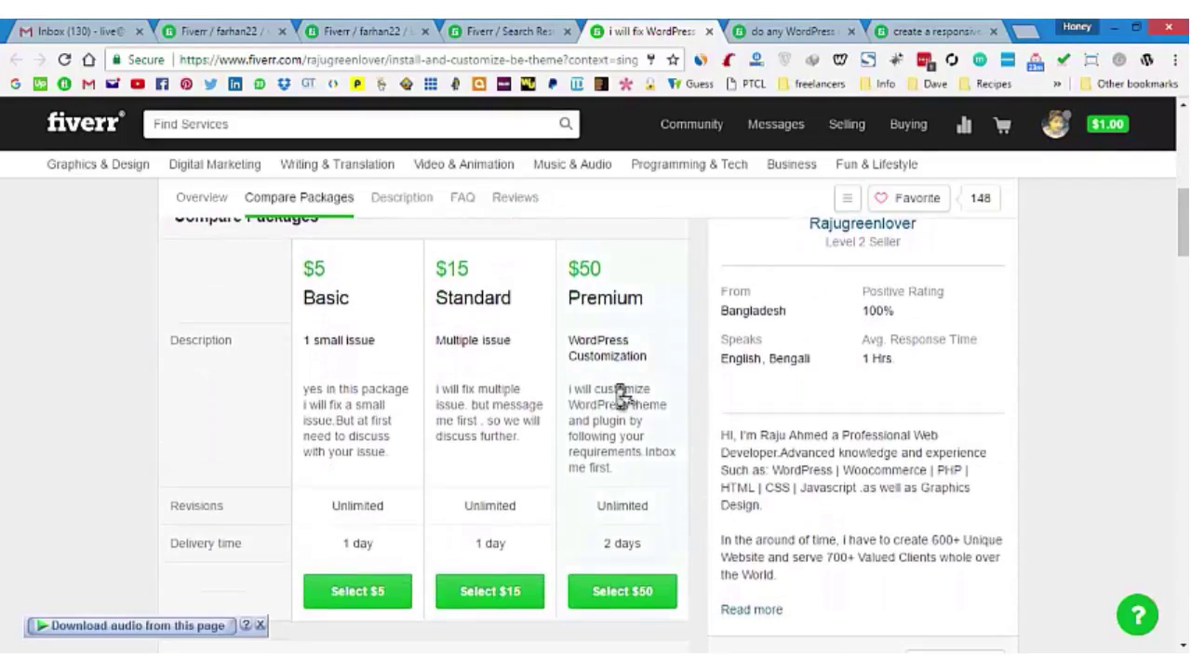
pyautogui.scroll(-6, 621, 395)
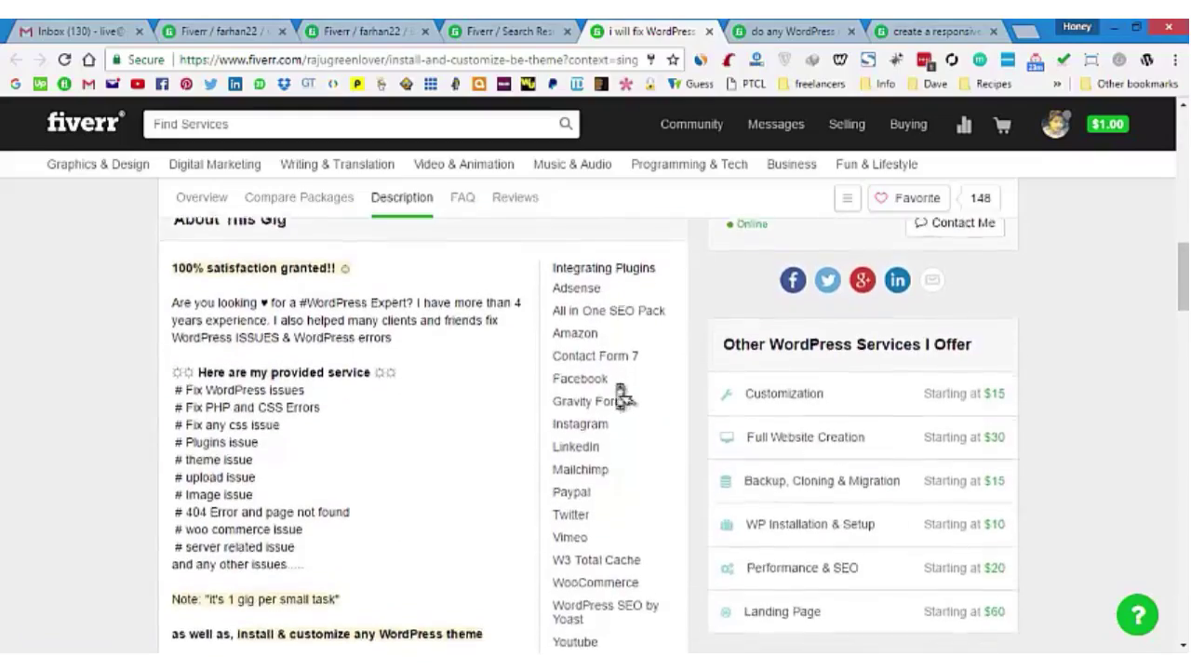
pyautogui.scroll(-9, 621, 395)
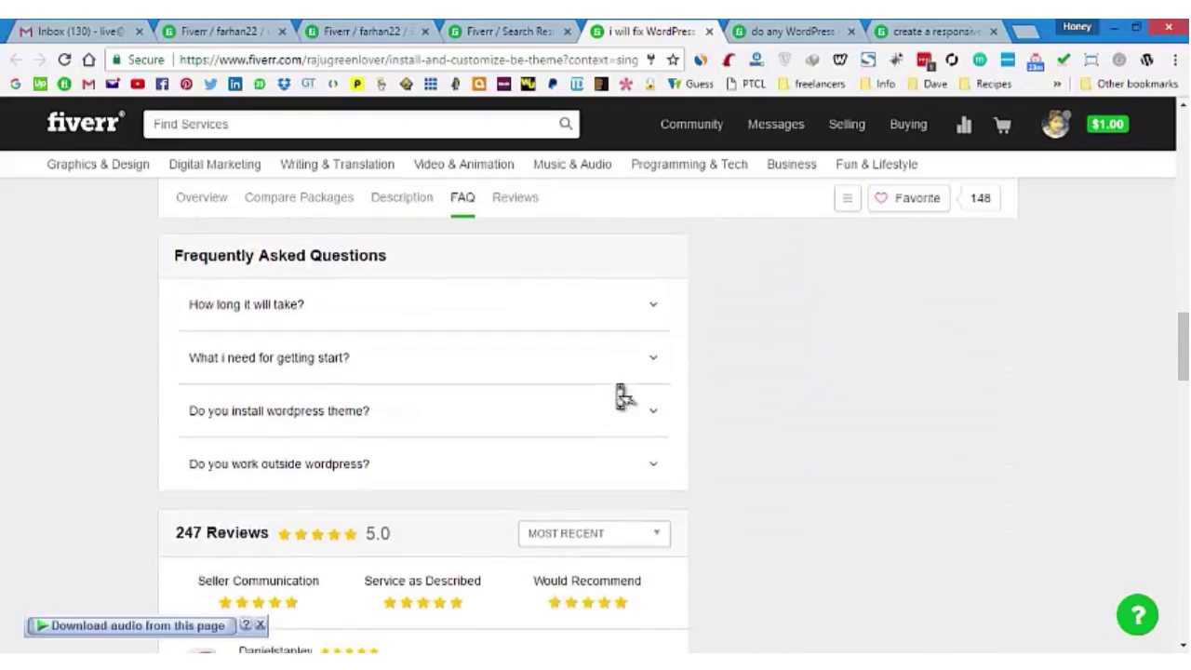
pyautogui.scroll(15, 621, 394)
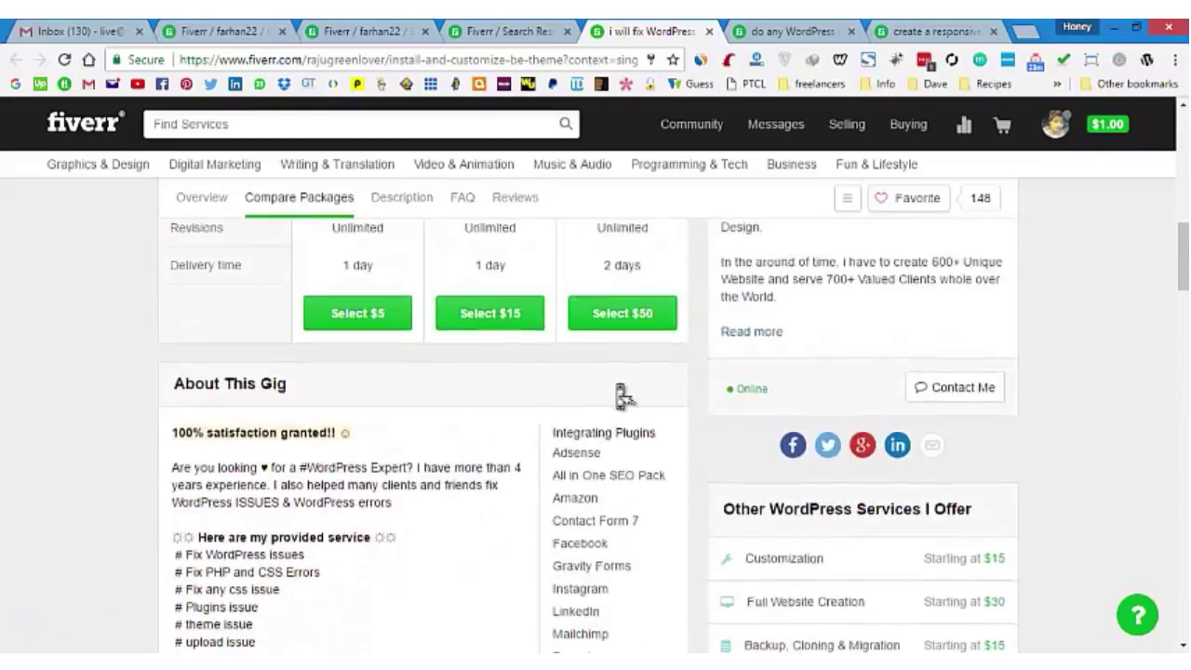
pyautogui.scroll(5, 618, 385)
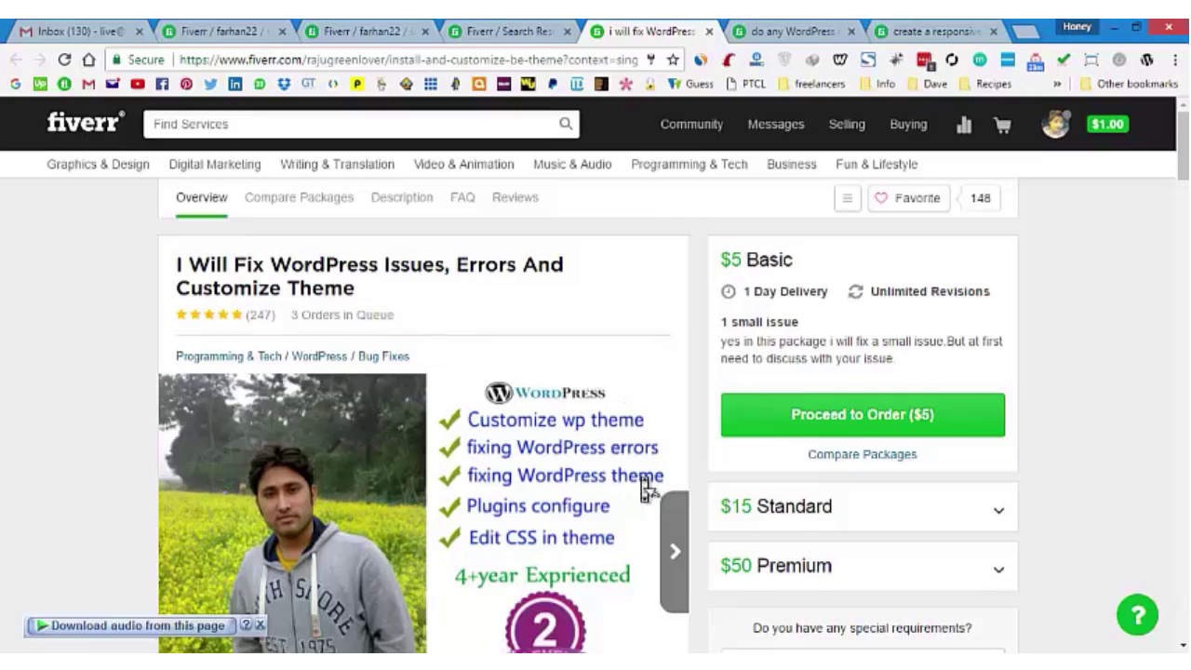
pyautogui.scroll(-2, 645, 488)
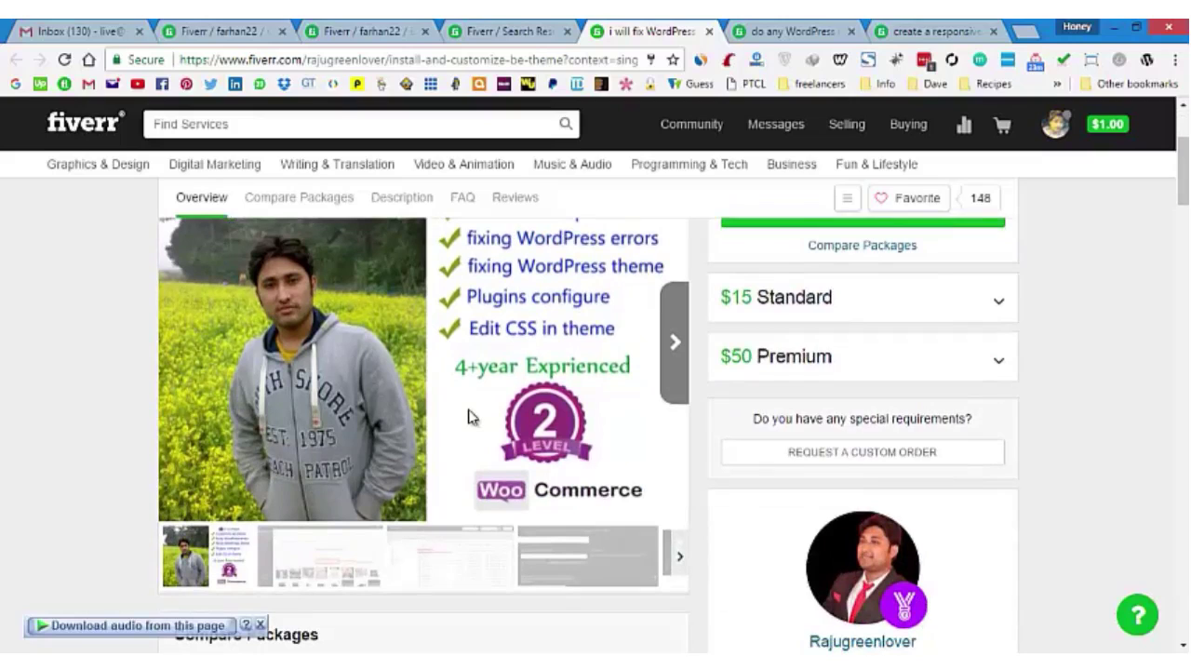
pyautogui.scroll(2, 472, 418)
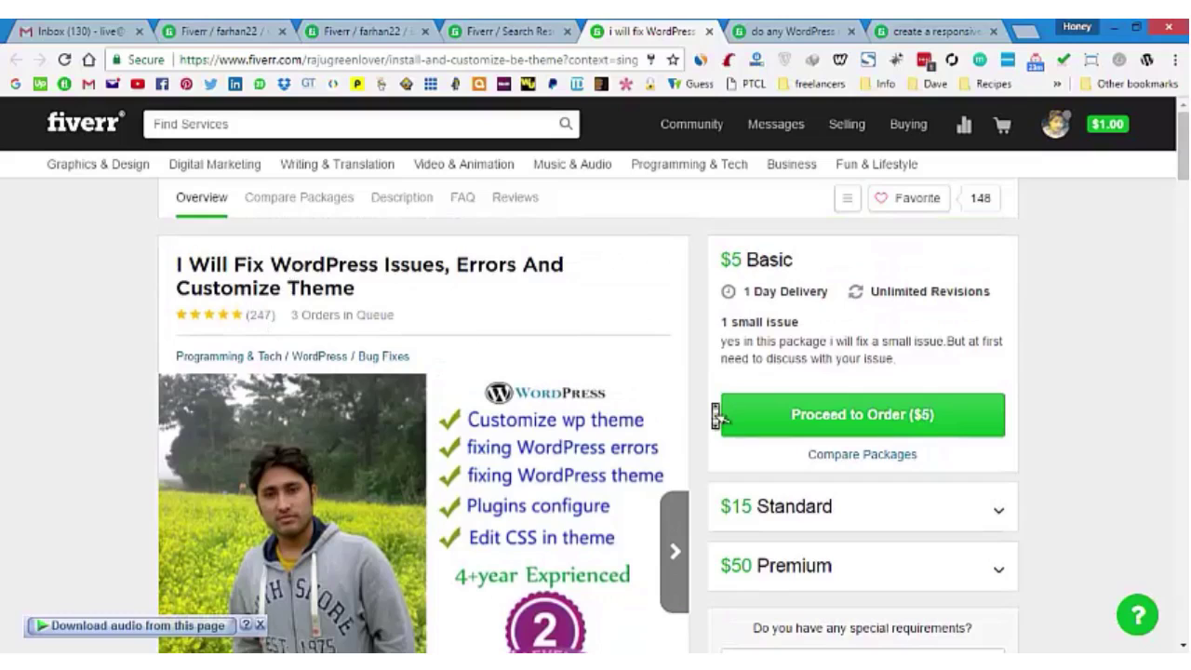
# Read the seller's profile introduction beside the package comparison of the WordPress issues gig
pyautogui.scroll(-5, 744, 419)
pyautogui.scroll(-1, 872, 625)
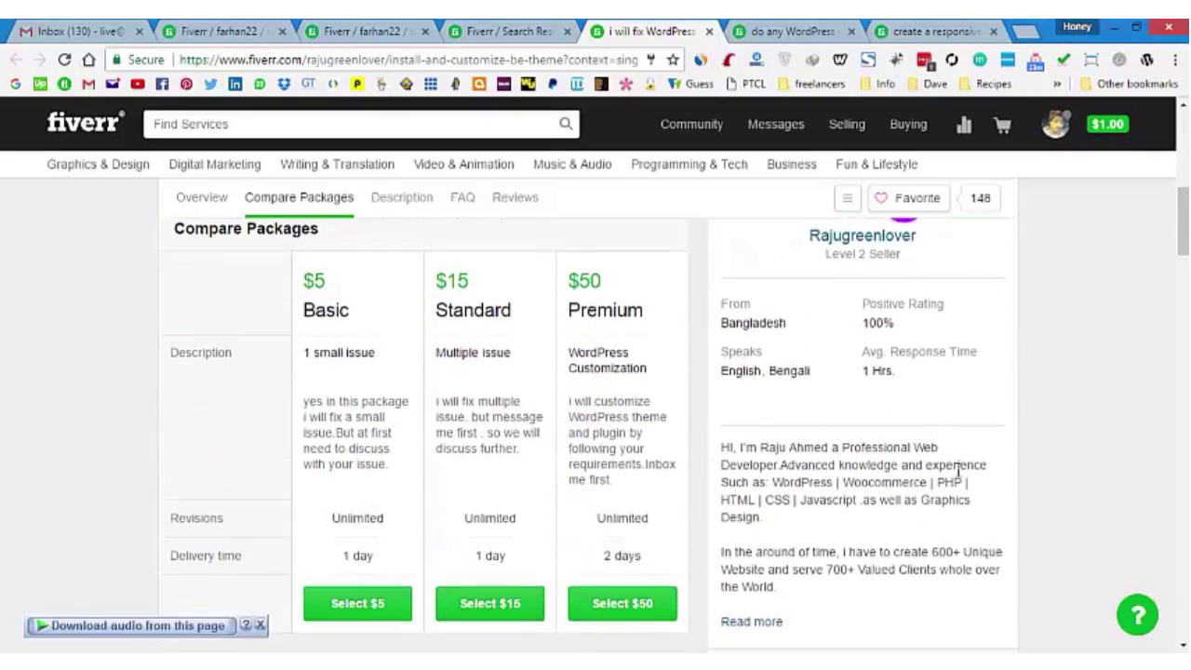
pyautogui.moveTo(723, 445); pyautogui.dragTo(900, 595)
pyautogui.click(851, 485)
pyautogui.scroll(3, 448, 380)
pyautogui.scroll(-3, 448, 379)
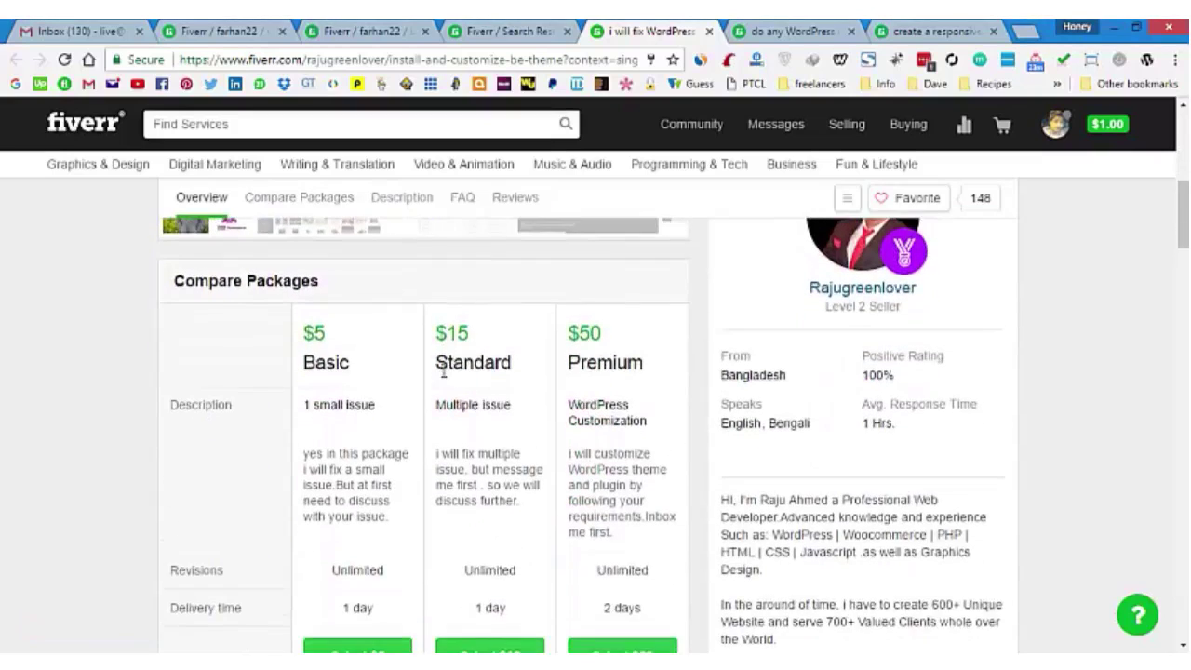
# Review the WordPress issues gig again from its title through the package delivery times to the About This Gig text
pyautogui.scroll(6, 445, 374)
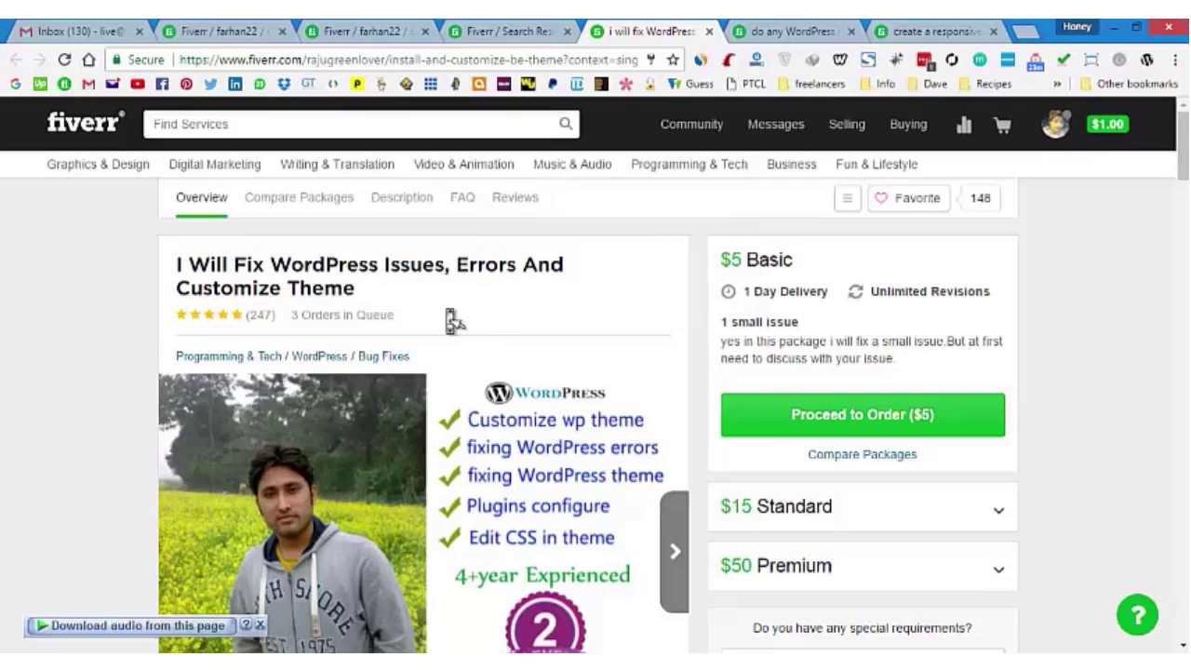
pyautogui.scroll(-5, 449, 316)
pyautogui.scroll(-2, 448, 316)
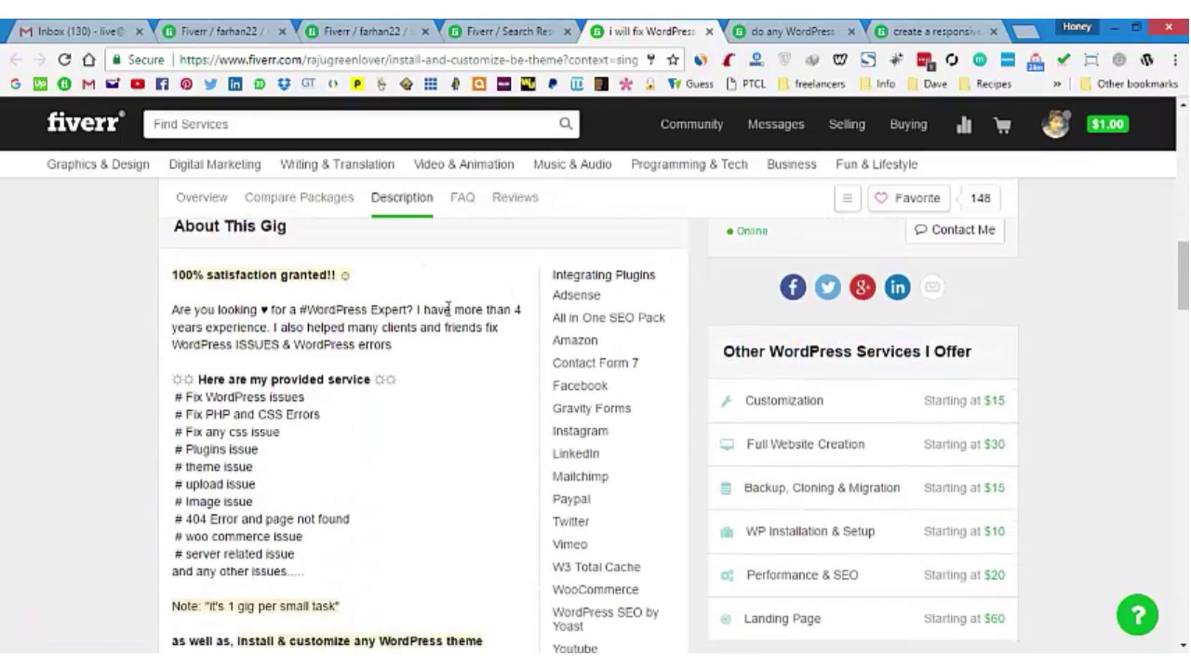
pyautogui.scroll(7, 454, 322)
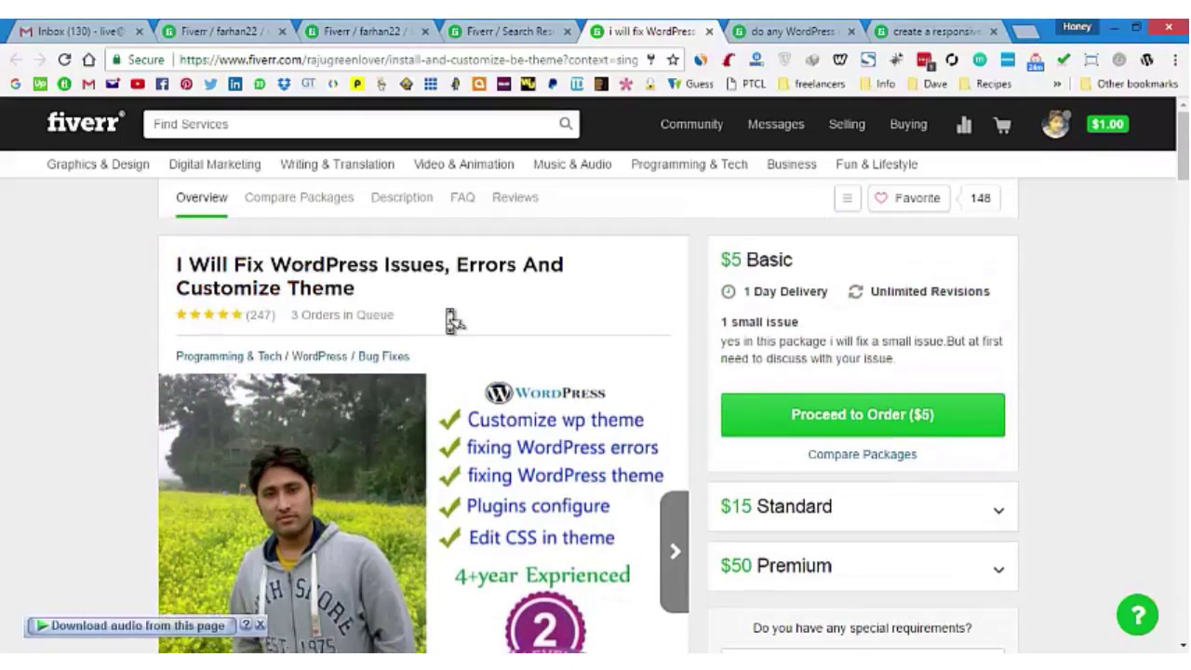
pyautogui.scroll(-10, 448, 320)
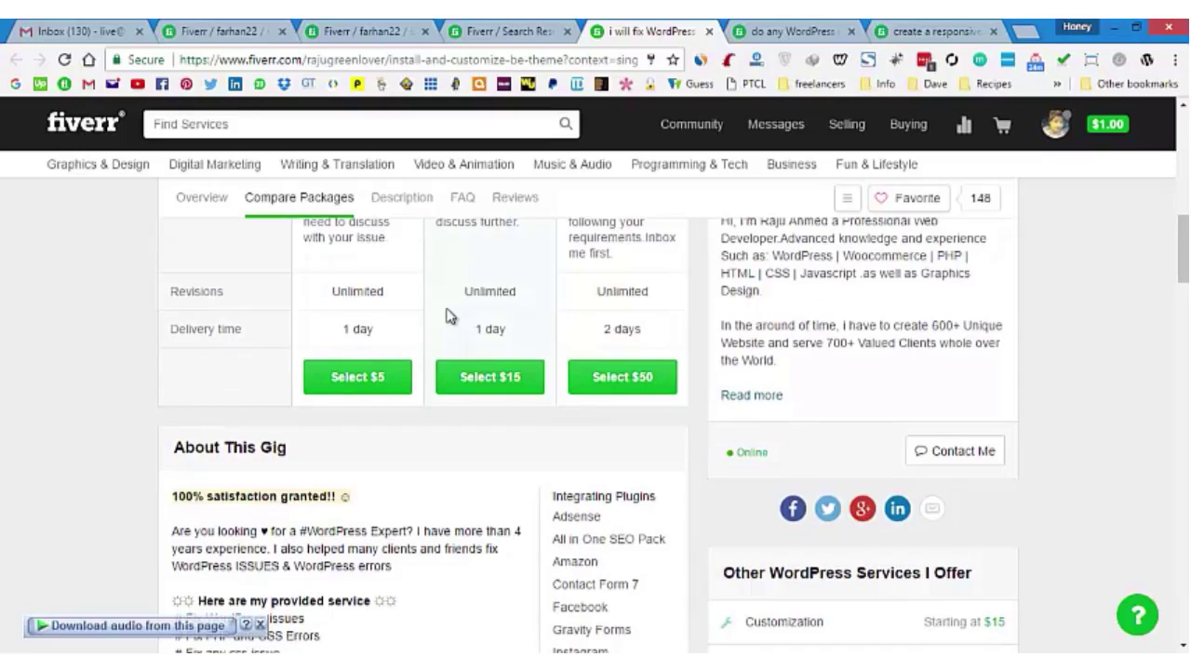
# Look through the WordPress customization gig from its gallery image through the package comparison to the description
pyautogui.click(769, 32)
pyautogui.scroll(-3, 657, 343)
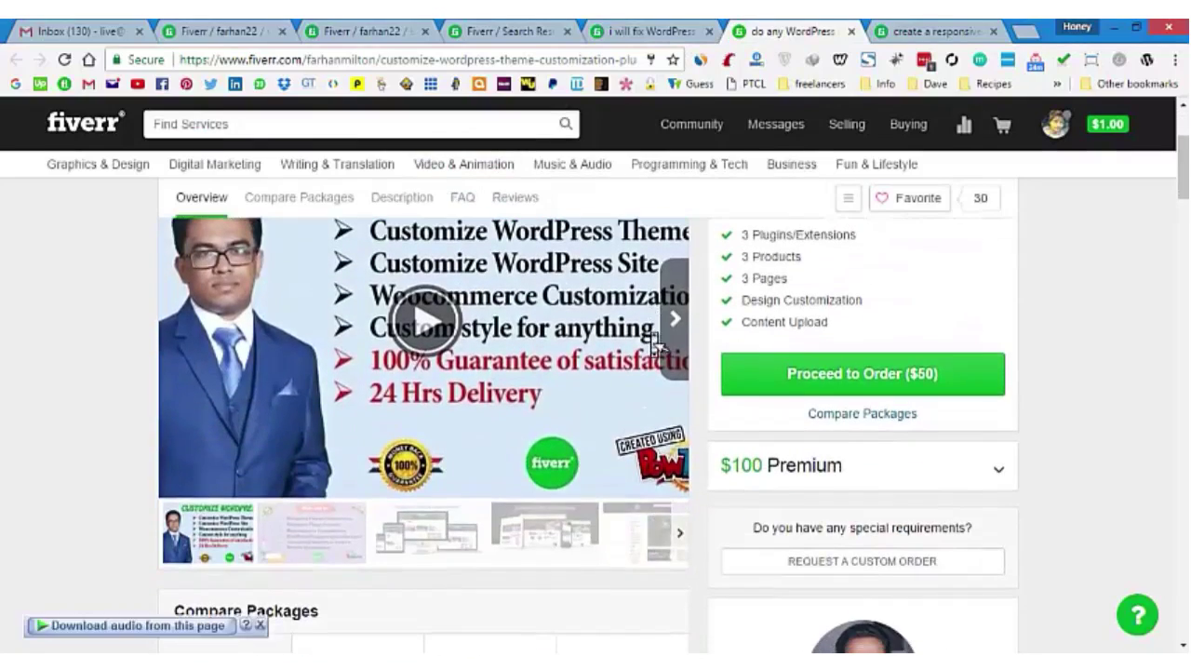
pyautogui.scroll(-5, 657, 342)
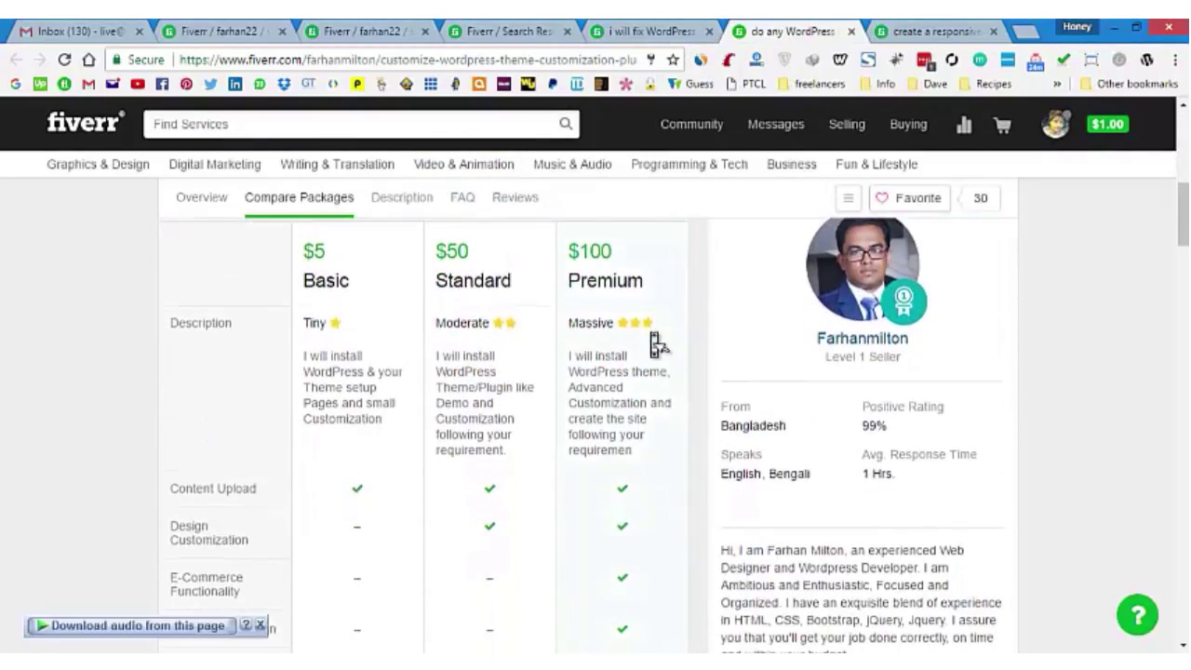
pyautogui.scroll(-1, 655, 342)
pyautogui.scroll(-2, 652, 339)
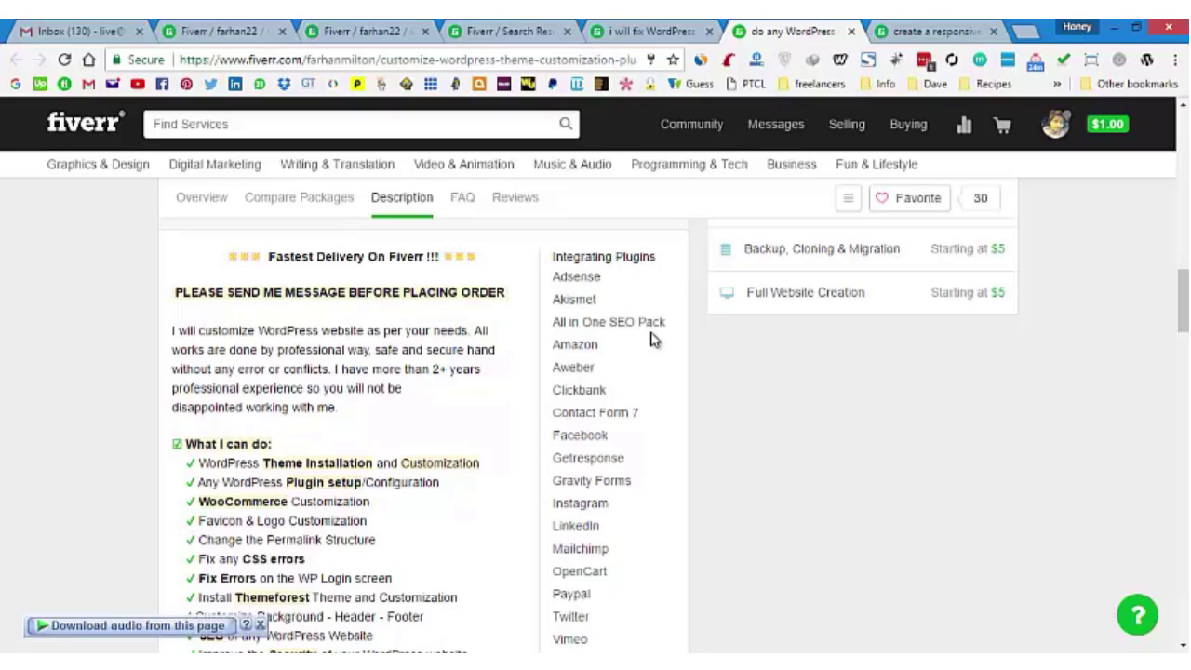
# Check the new gig's package table against the WordPress customization gig's description and its What I can do list
pyautogui.click(493, 37)
pyautogui.click(354, 33)
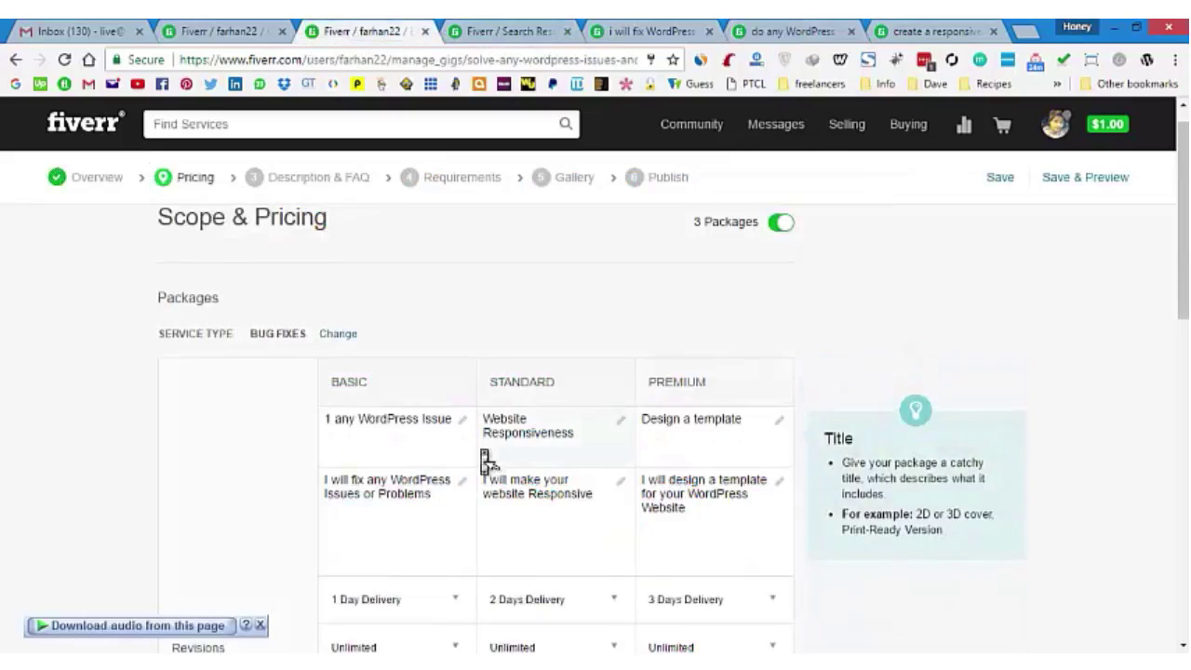
pyautogui.scroll(-2, 482, 451)
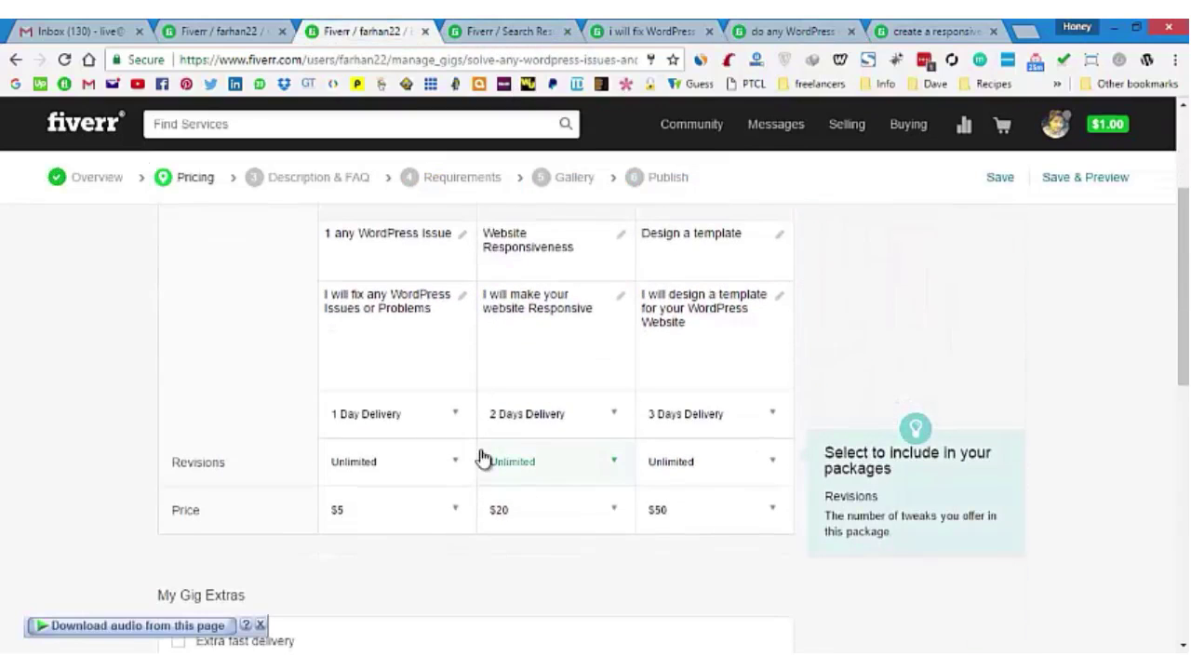
pyautogui.click(795, 34)
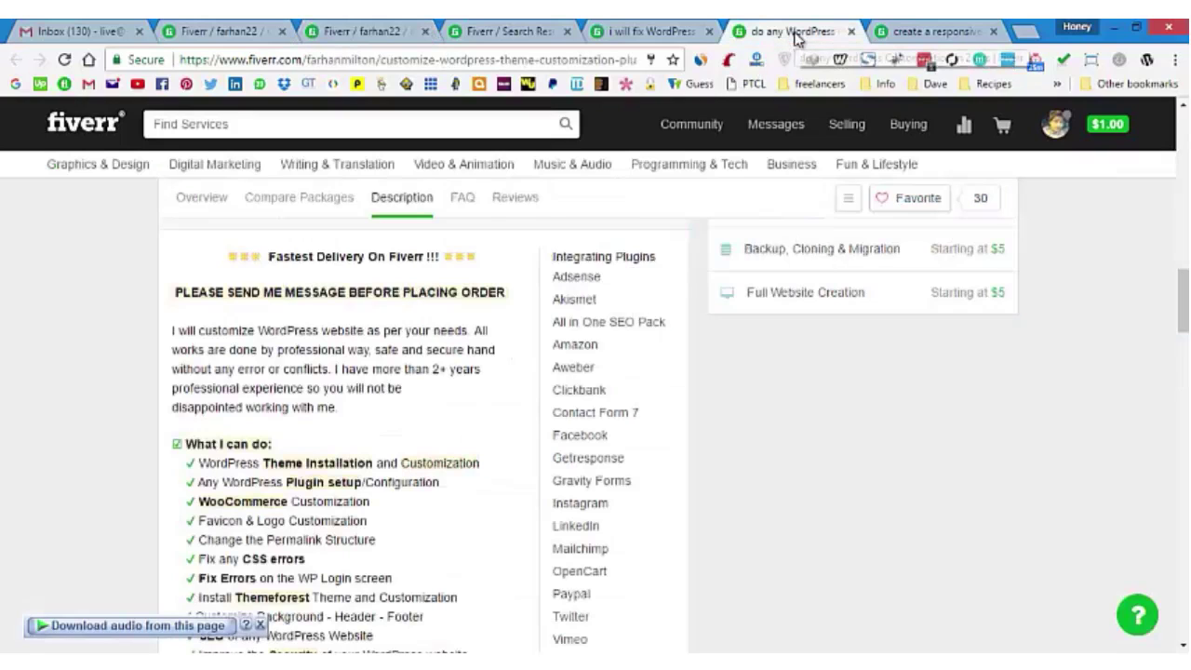
pyautogui.scroll(-1, 558, 461)
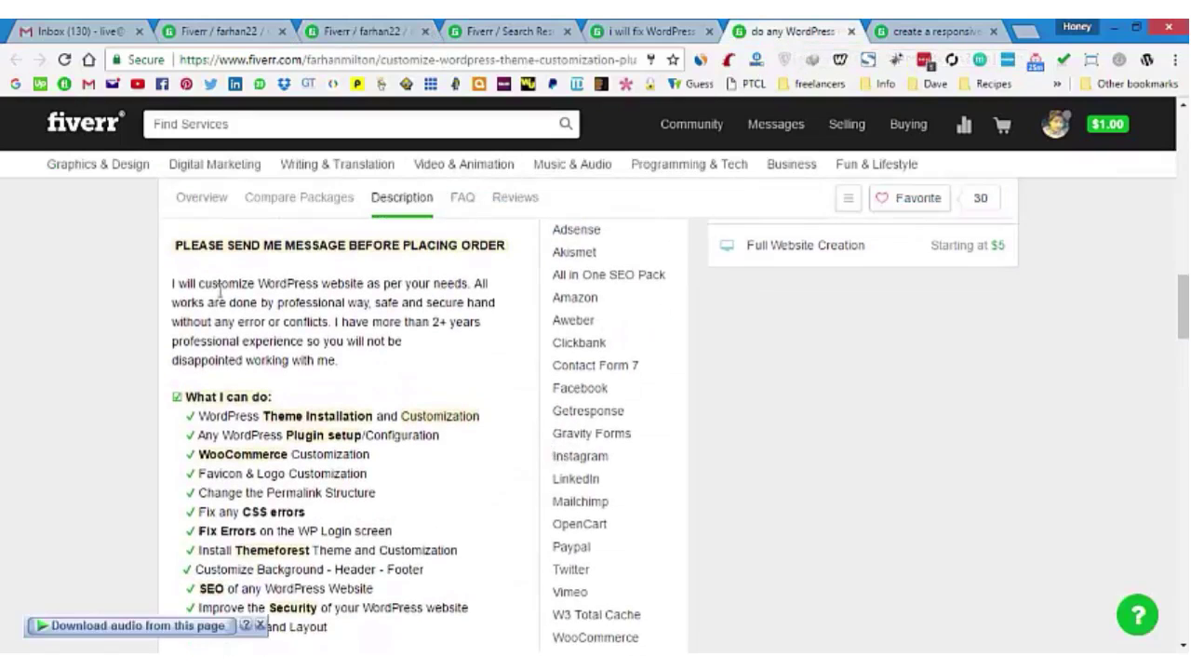
pyautogui.moveTo(176, 244); pyautogui.dragTo(416, 533)
pyautogui.click(416, 533)
# Examine what the Basic, Standard and Premium packages of the WordPress customization gig include and how they are priced
pyautogui.scroll(5, 416, 533)
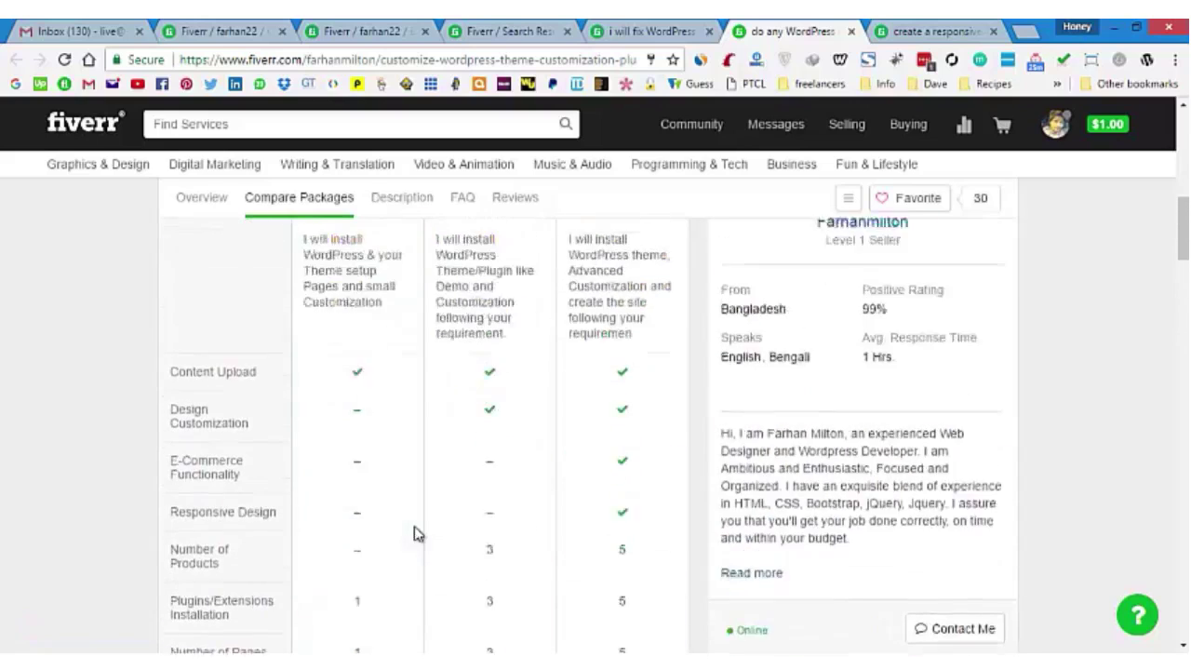
pyautogui.scroll(1, 416, 533)
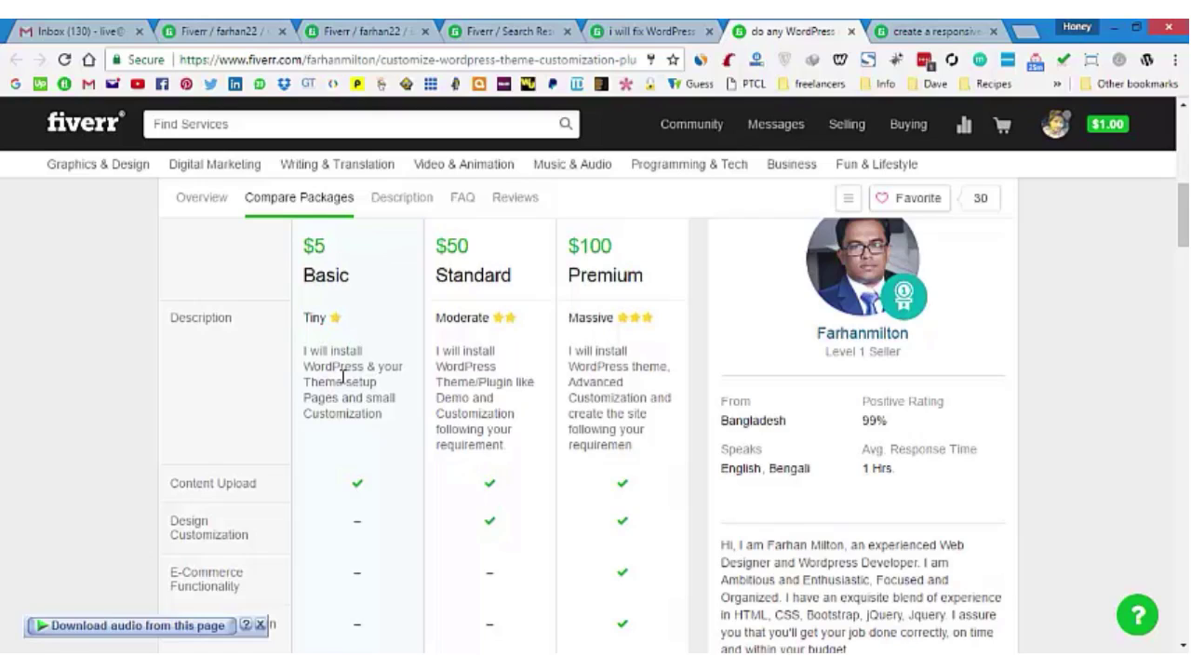
pyautogui.scroll(-5, 343, 377)
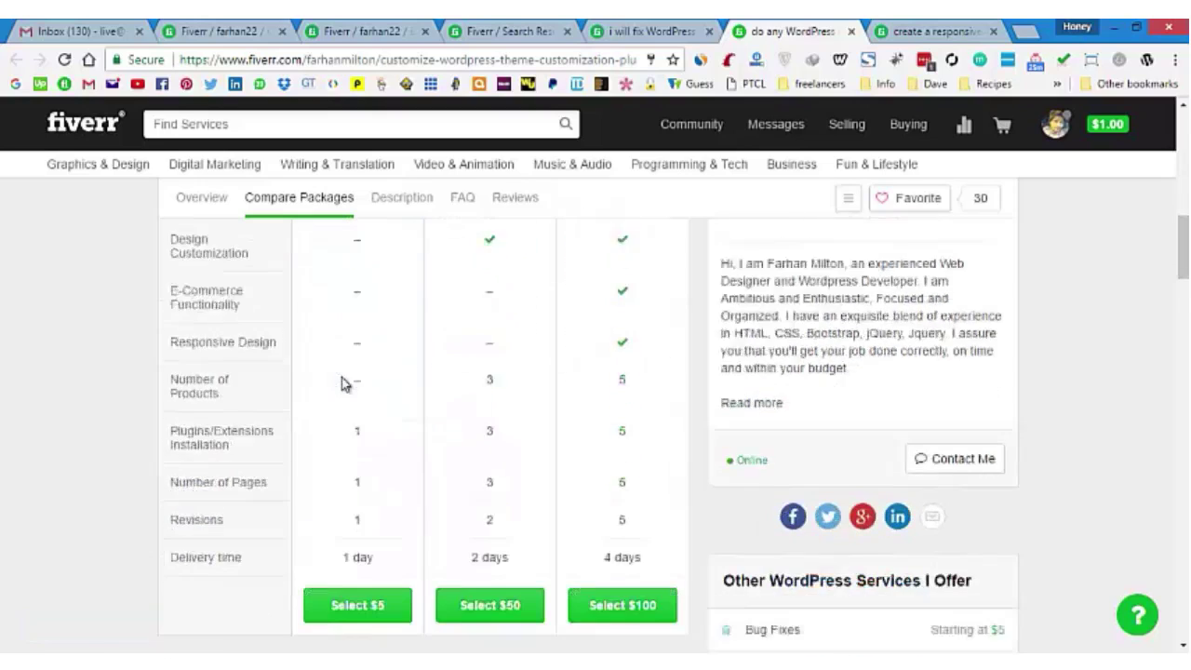
pyautogui.scroll(1, 343, 383)
pyautogui.scroll(8, 341, 383)
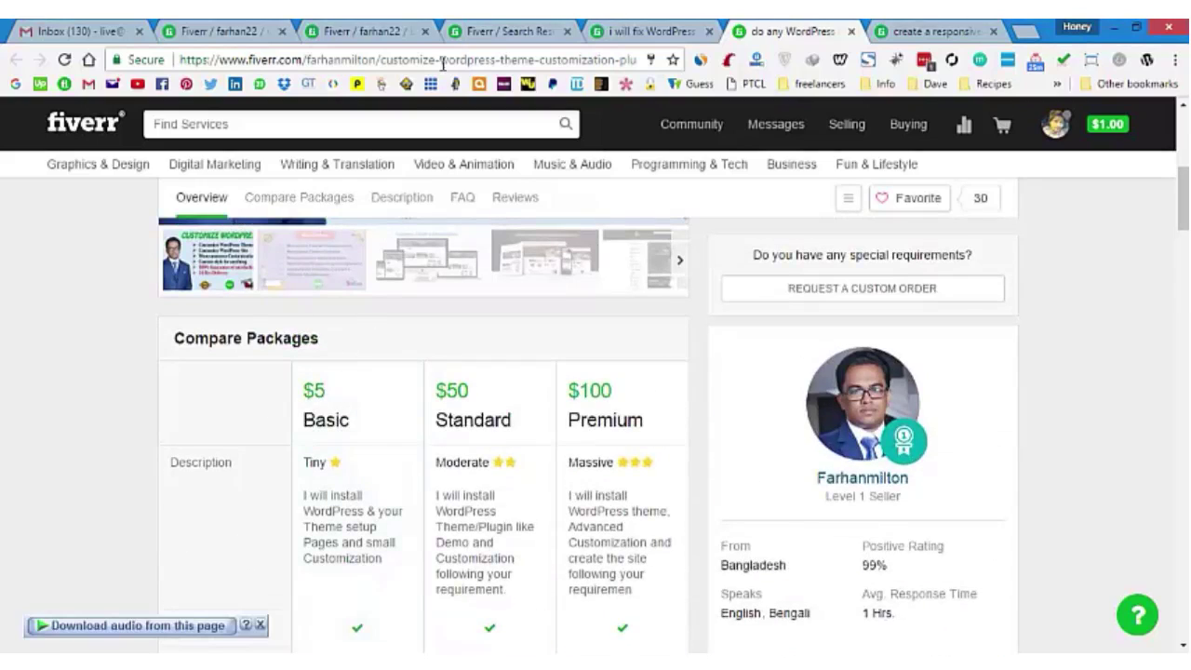
# Review the new gig's package titles, descriptions, delivery times, revisions and prices down to the My Gig Extras section
pyautogui.click(487, 28)
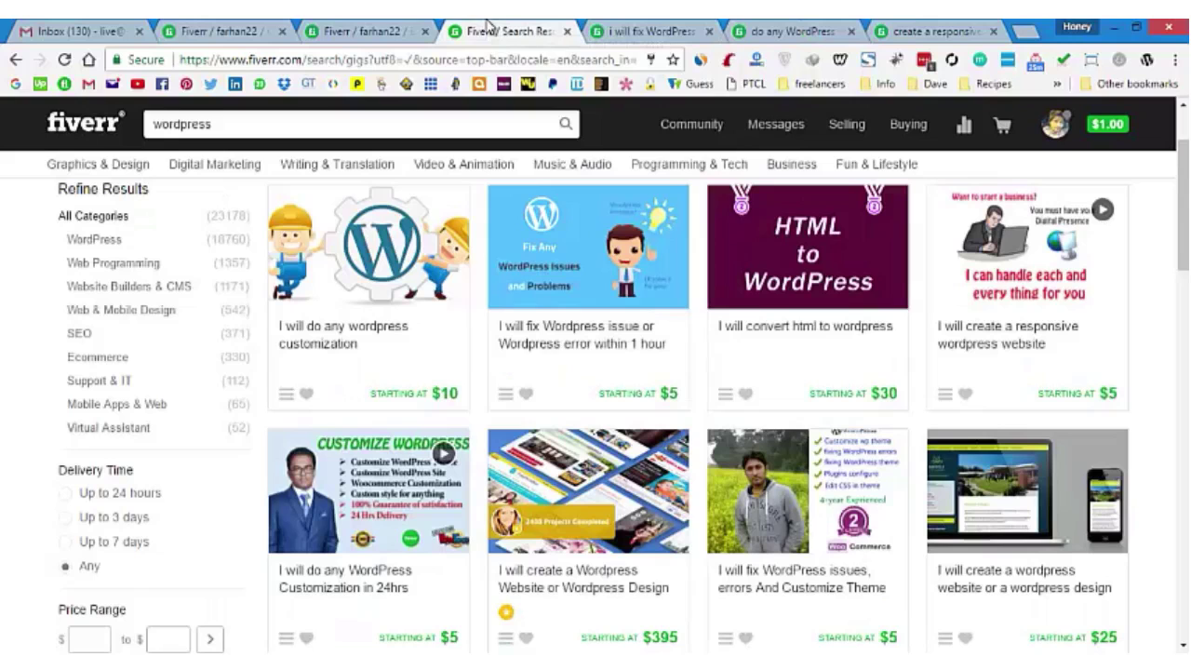
pyautogui.click(347, 31)
pyautogui.scroll(-3, 489, 456)
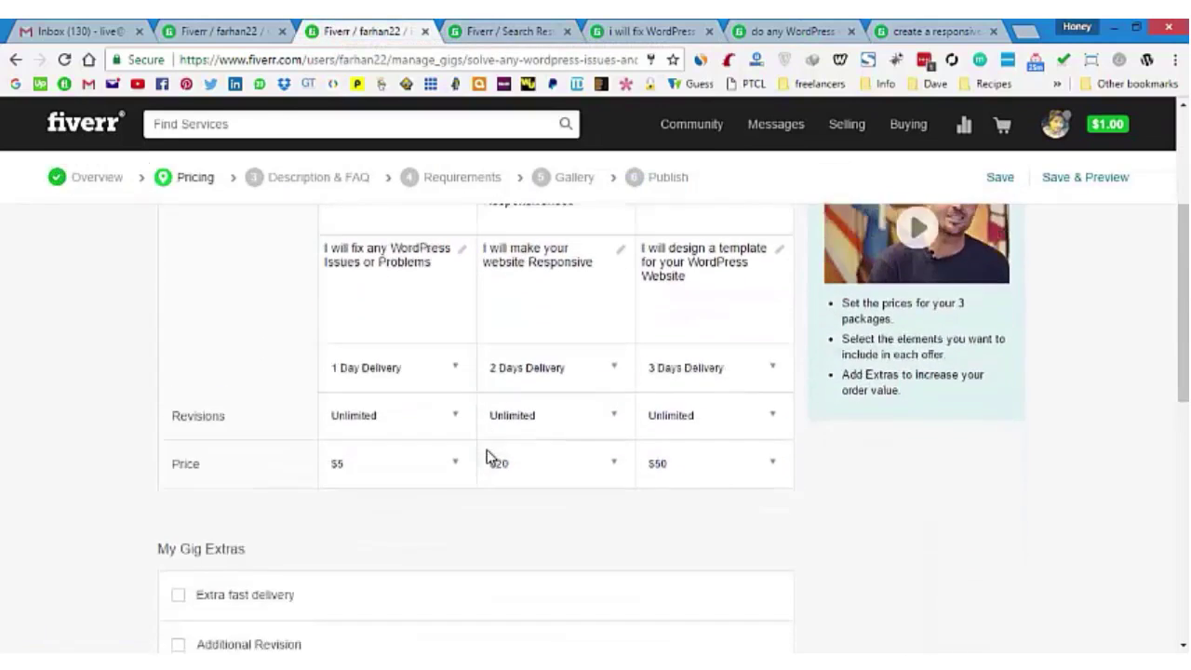
pyautogui.scroll(4, 489, 460)
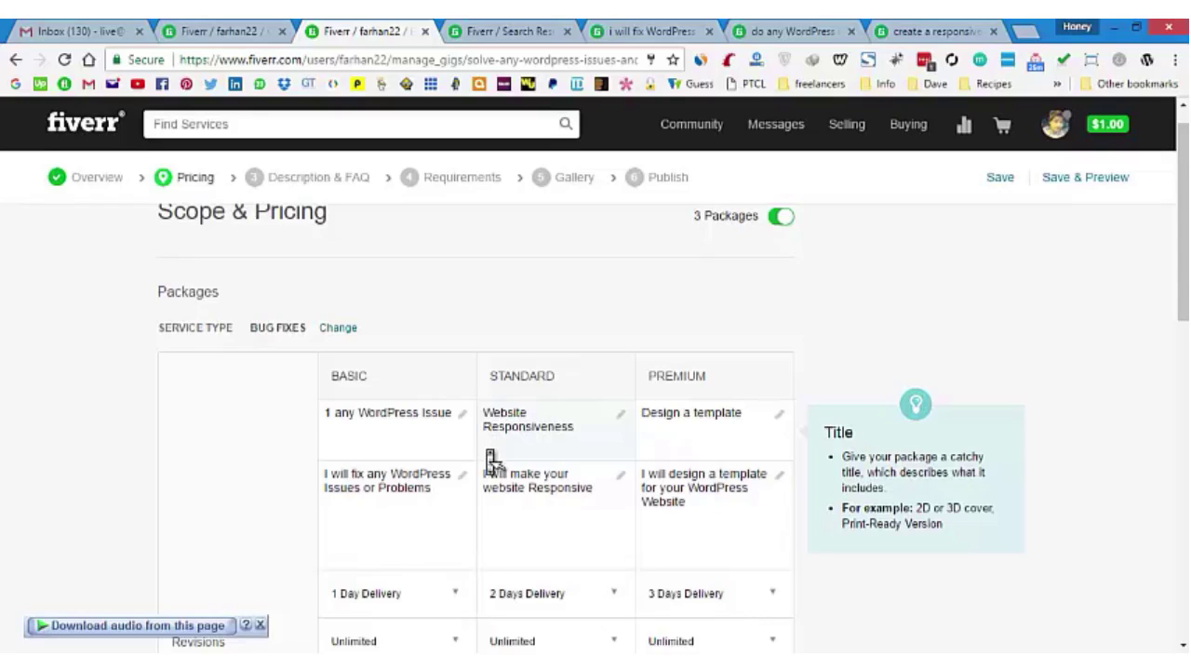
pyautogui.scroll(-1, 488, 450)
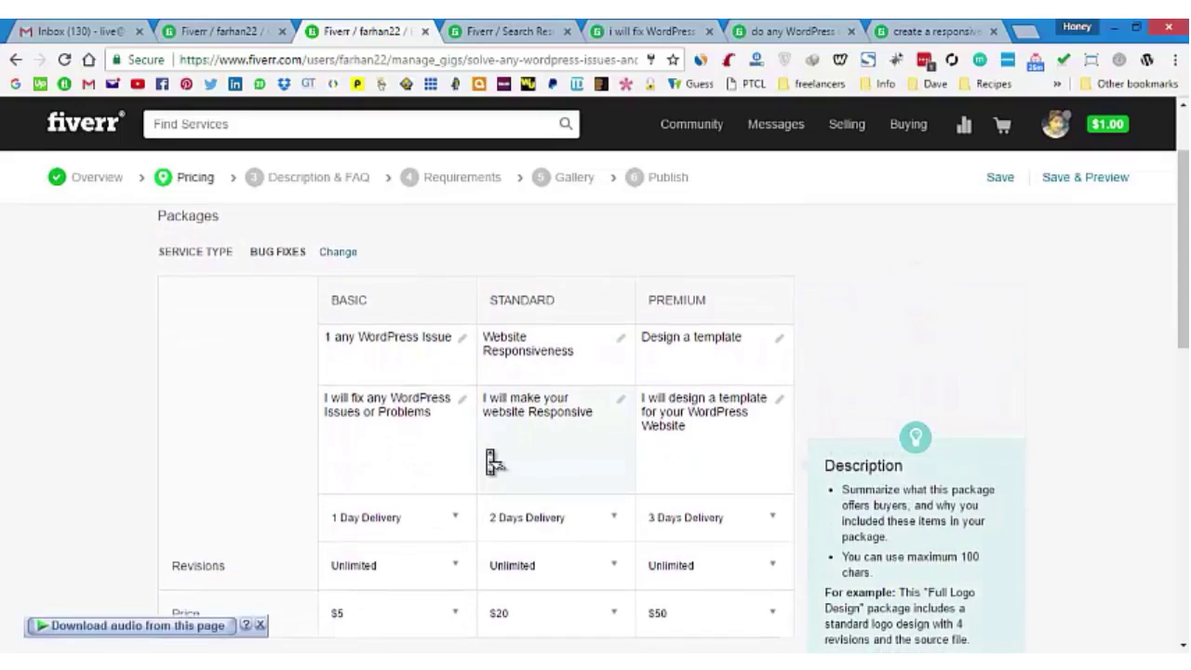
pyautogui.scroll(-2, 489, 456)
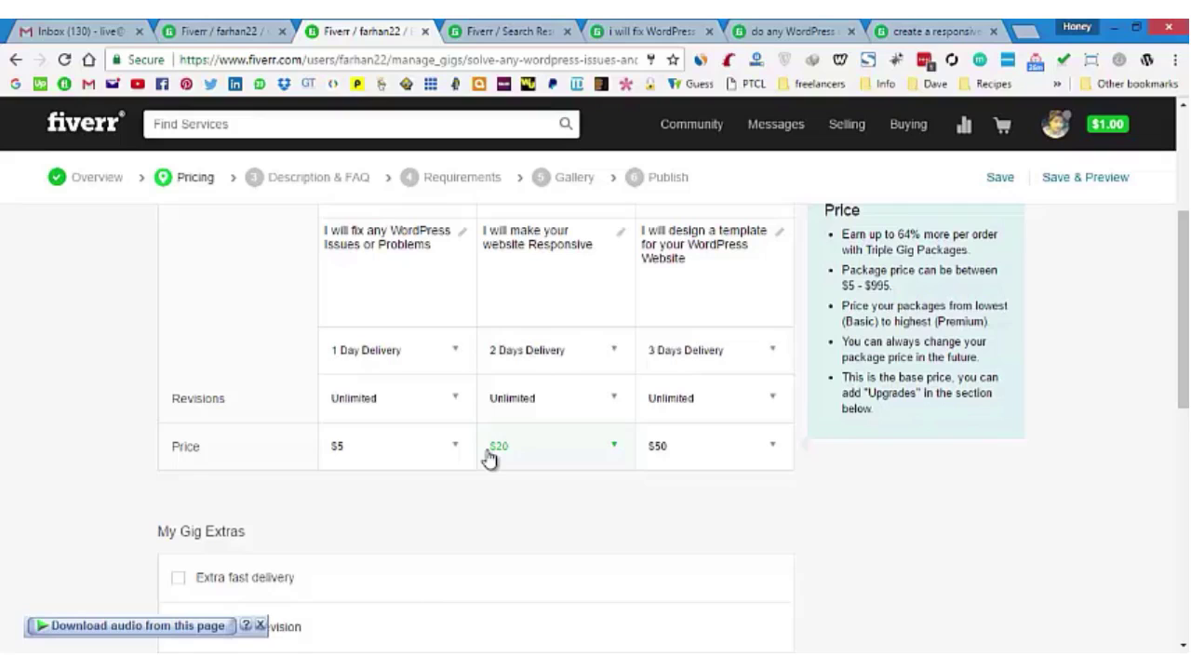
pyautogui.scroll(-3, 489, 457)
pyautogui.moveTo(176, 296)
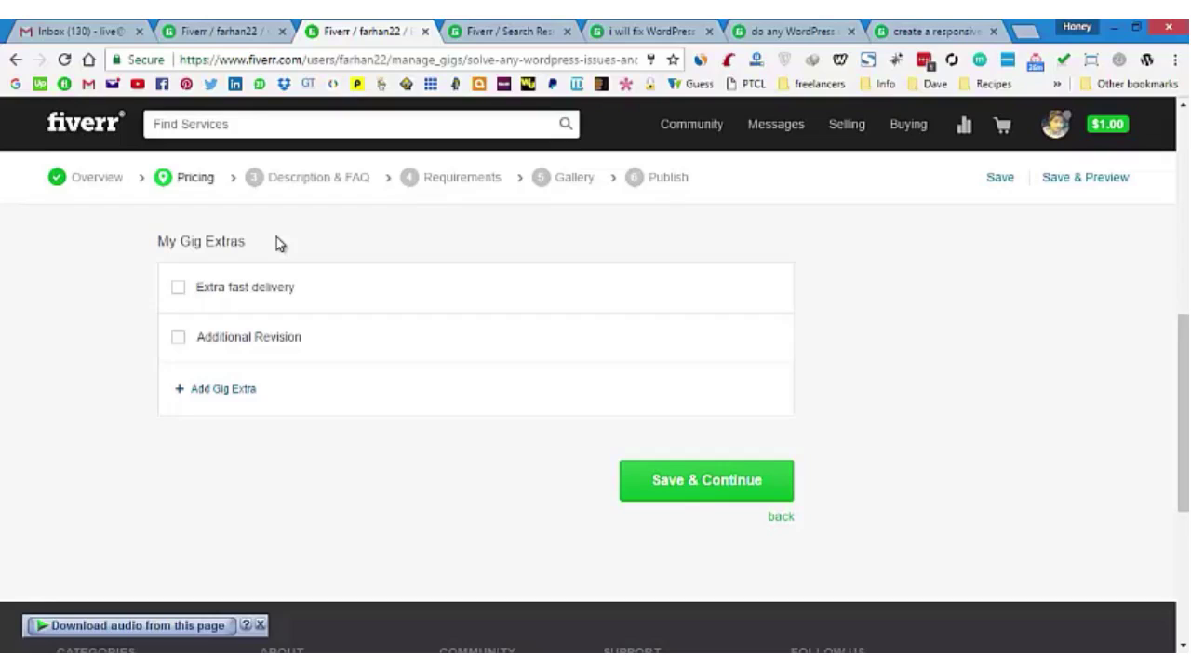
pyautogui.click(181, 337)
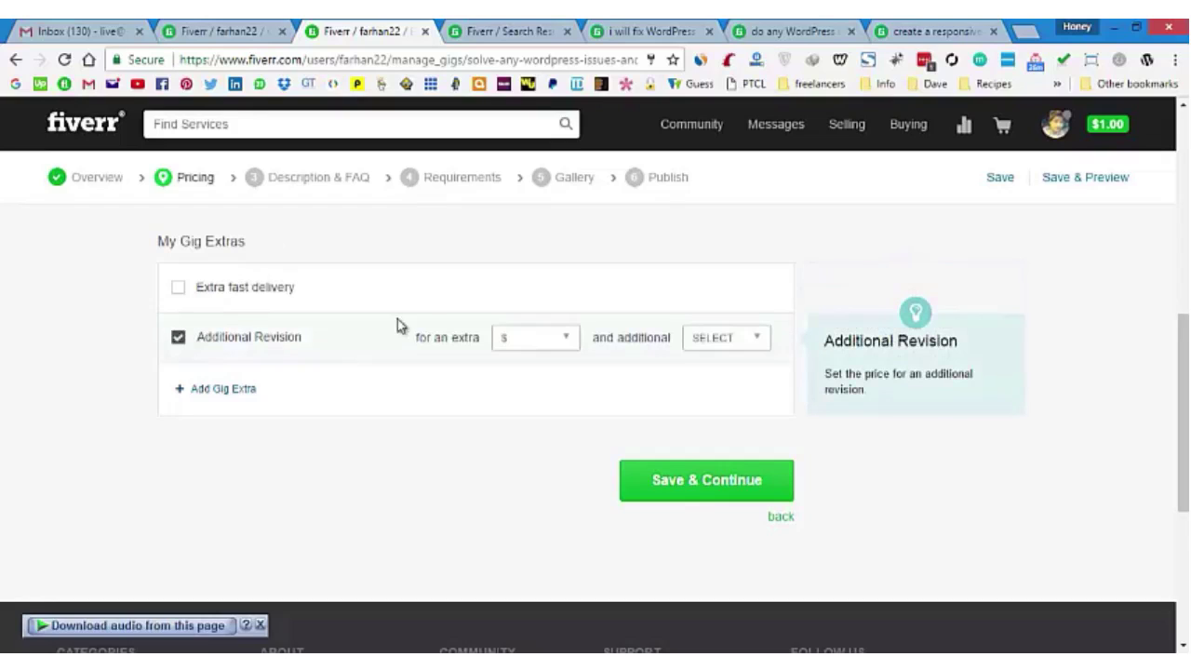
pyautogui.click(530, 345)
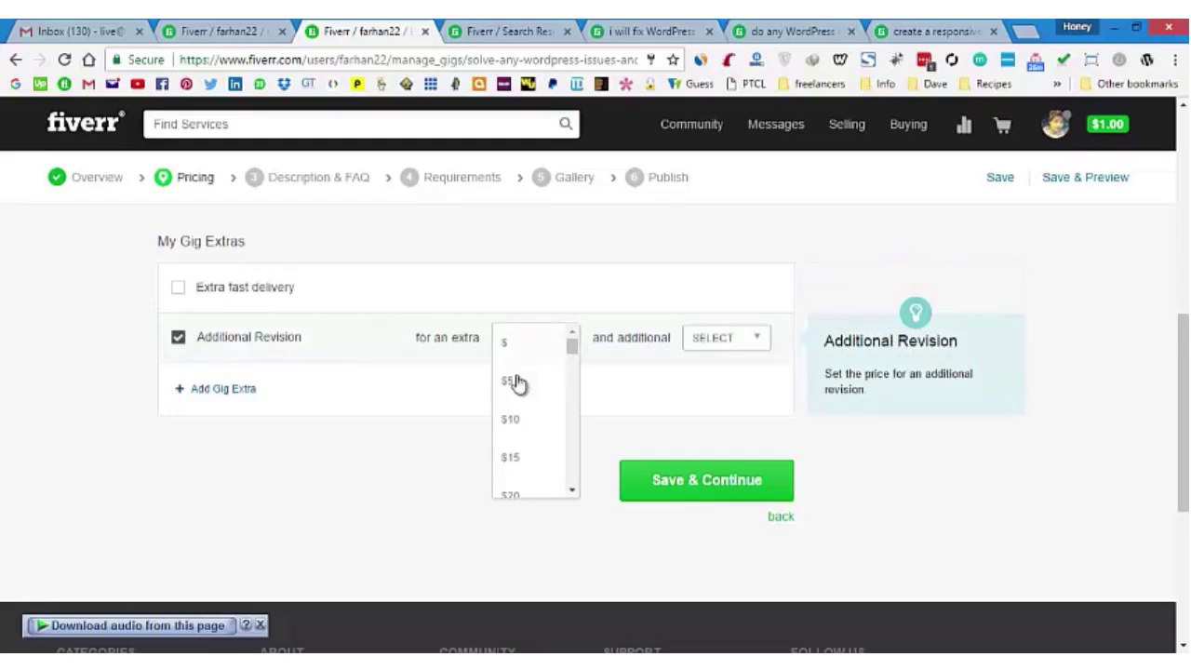
pyautogui.click(514, 382)
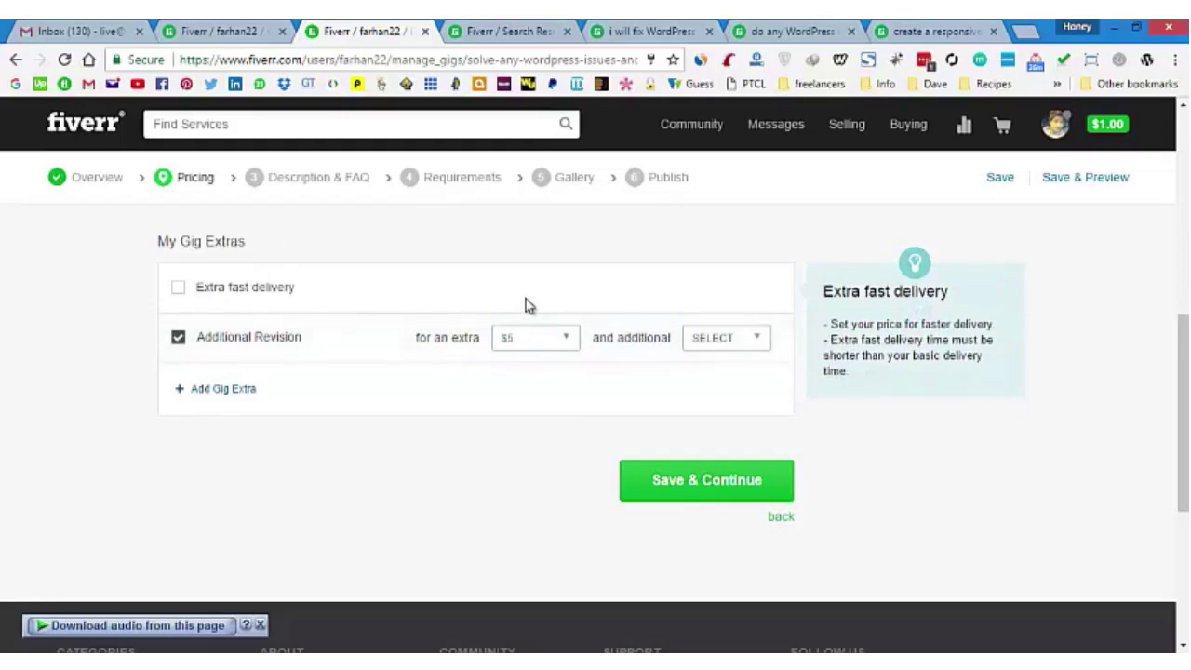
pyautogui.click(178, 342)
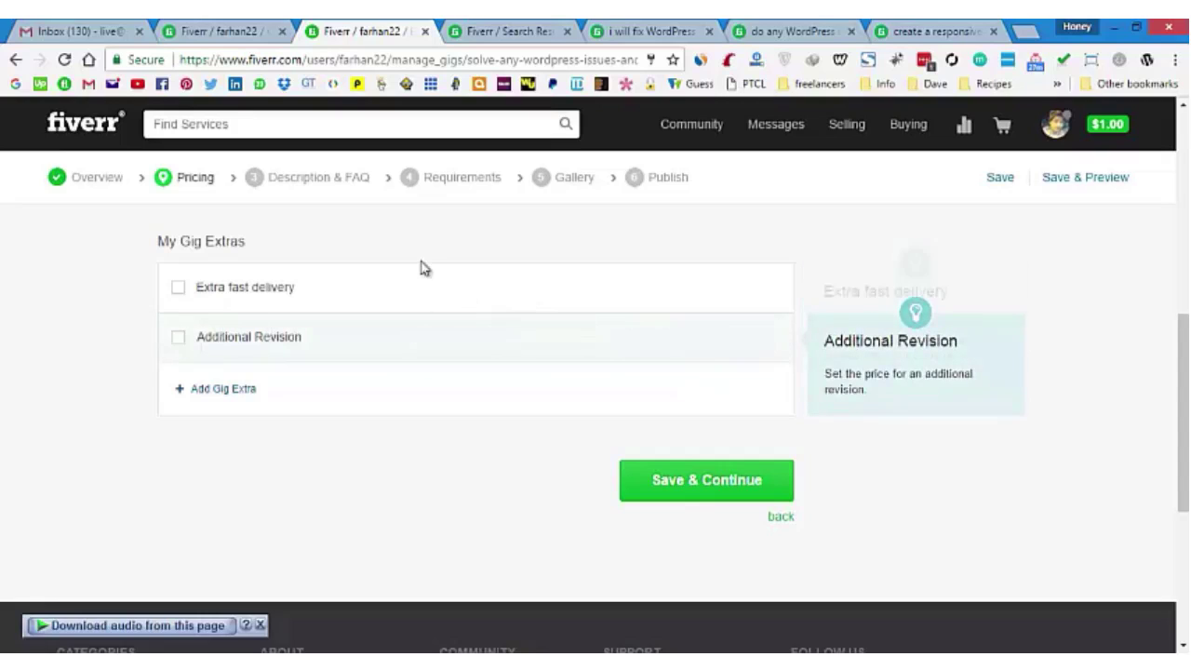
# Add a custom gig extra below Additional Revision, enable it and title it "Optimization/Speed"
pyautogui.scroll(3, 420, 266)
pyautogui.scroll(3, 424, 270)
pyautogui.scroll(-3, 424, 272)
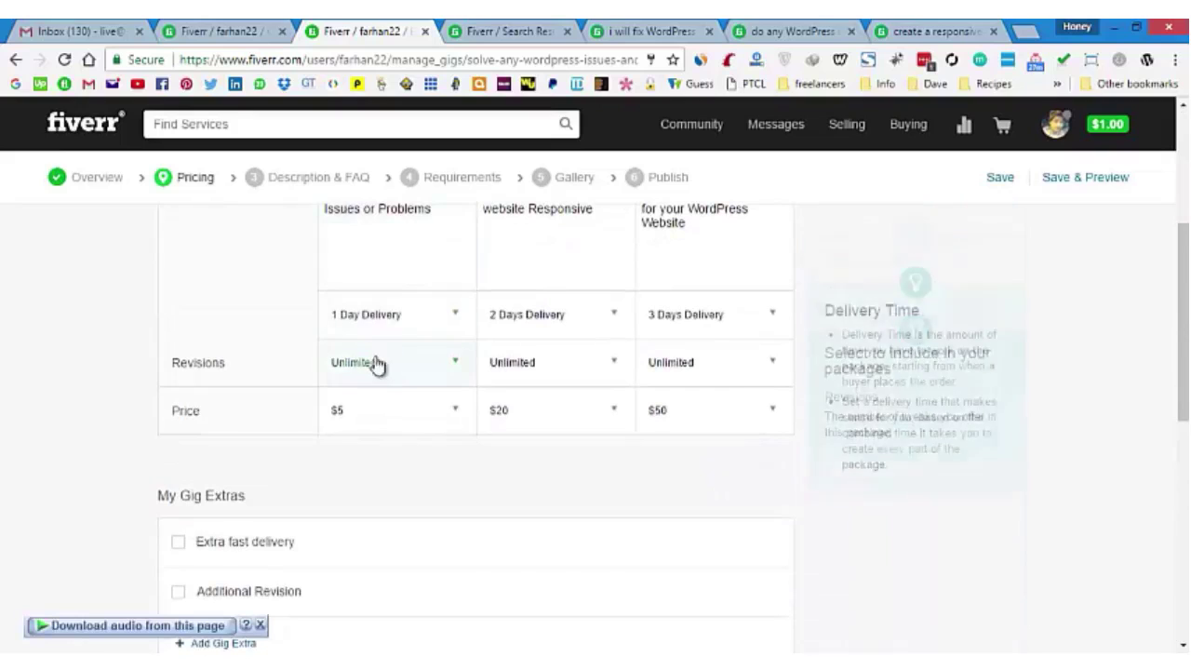
pyautogui.scroll(-5, 393, 375)
pyautogui.scroll(2, 394, 375)
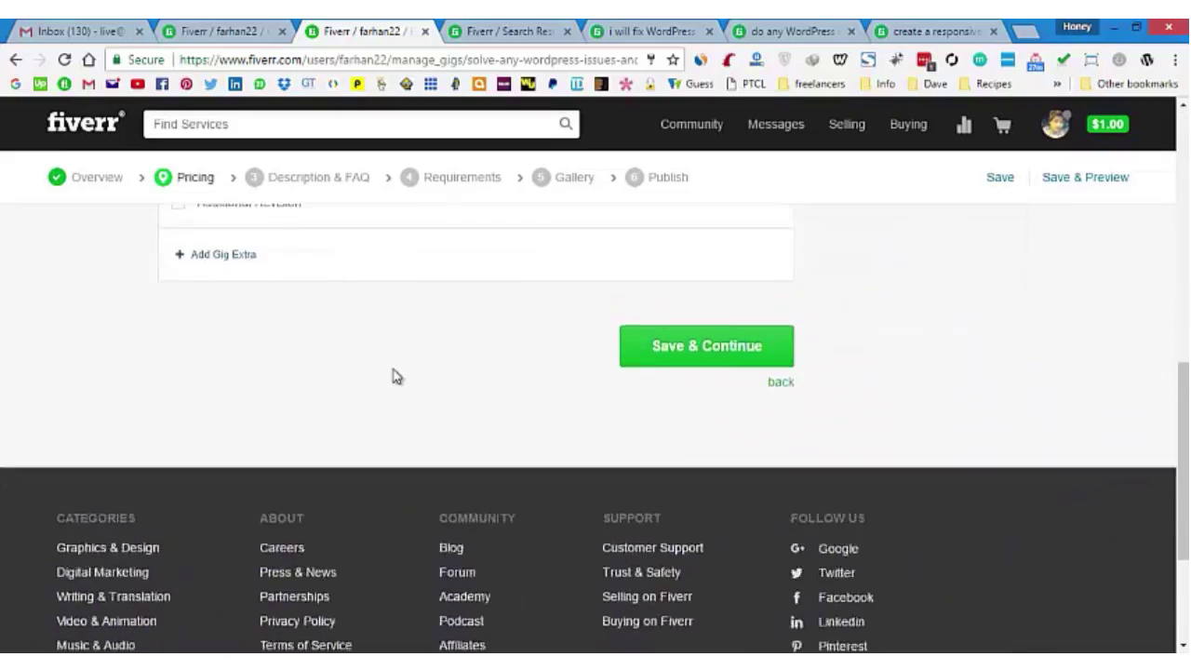
pyautogui.click(209, 324)
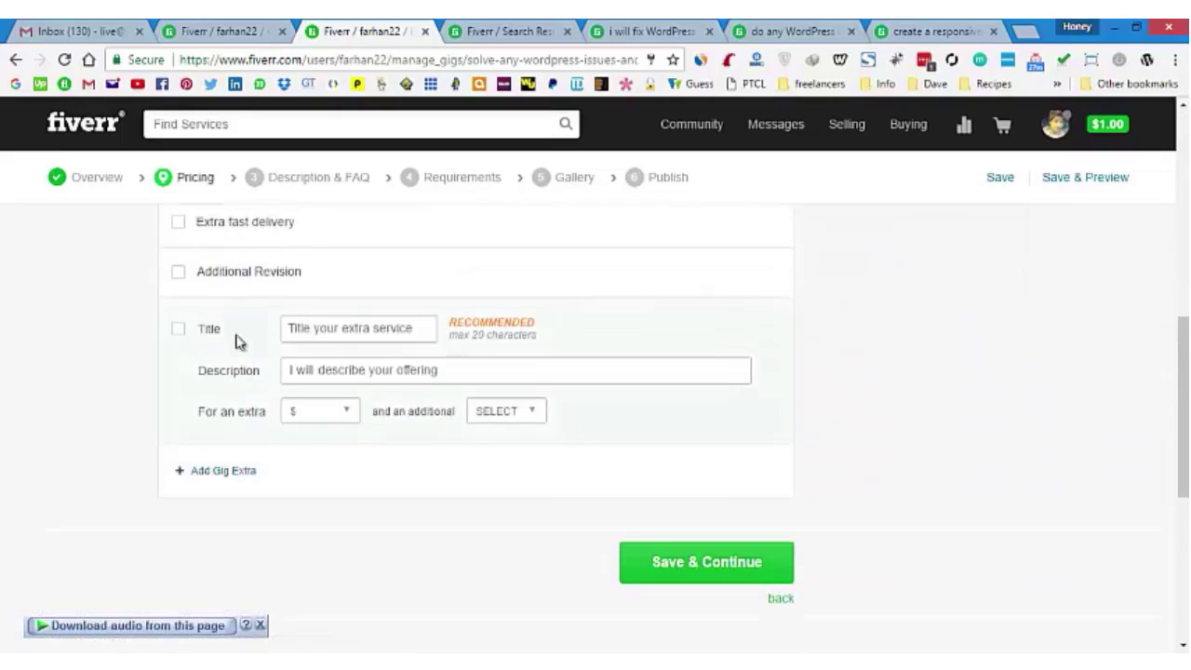
pyautogui.click(199, 339)
pyautogui.click(344, 333)
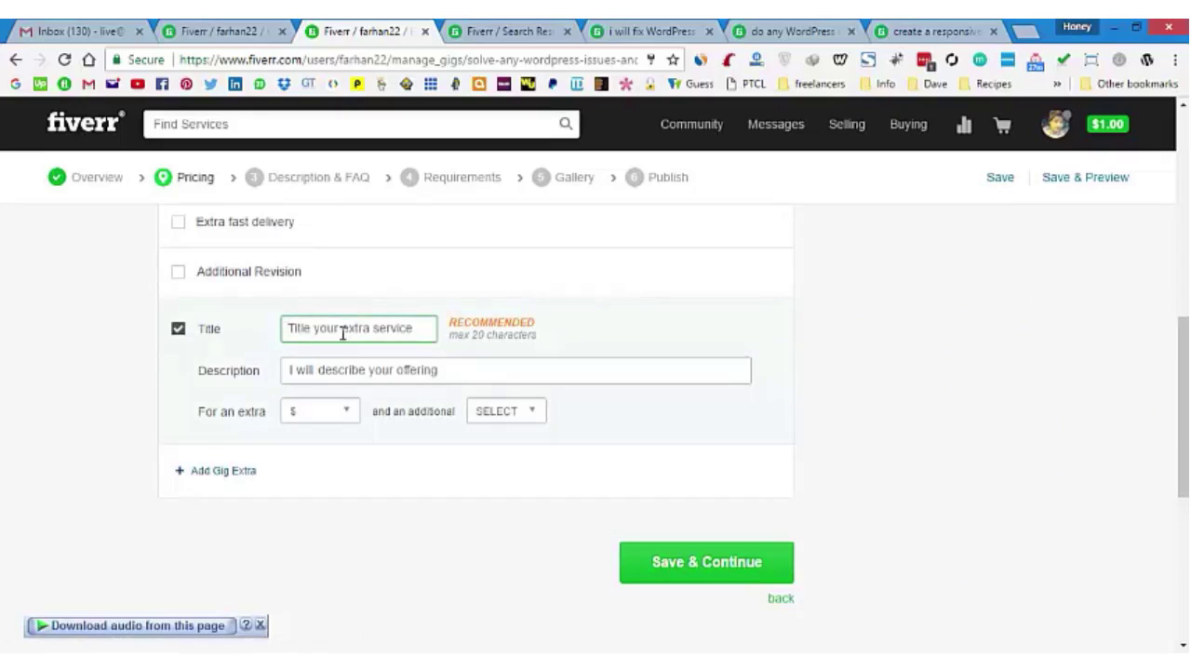
pyautogui.write('Optimization /Speed')
pyautogui.press('Tab')
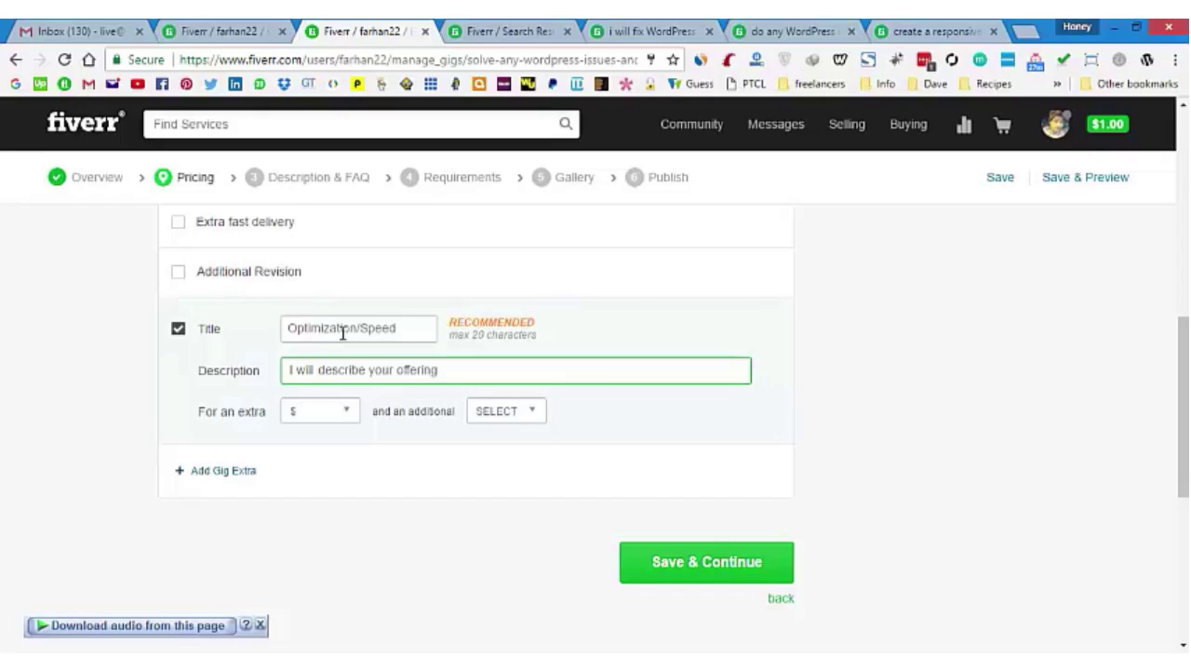
# Describe the Optimization/Speed extra as "I will Optimize your WordPress website Speed"
pyautogui.write('Ficx')
pyautogui.press('BackSpace')
pyautogui.press('BackSpace')
pyautogui.press('BackSpace')
pyautogui.press('BackSpace')
pyautogui.write('Optimize your Wordpress')
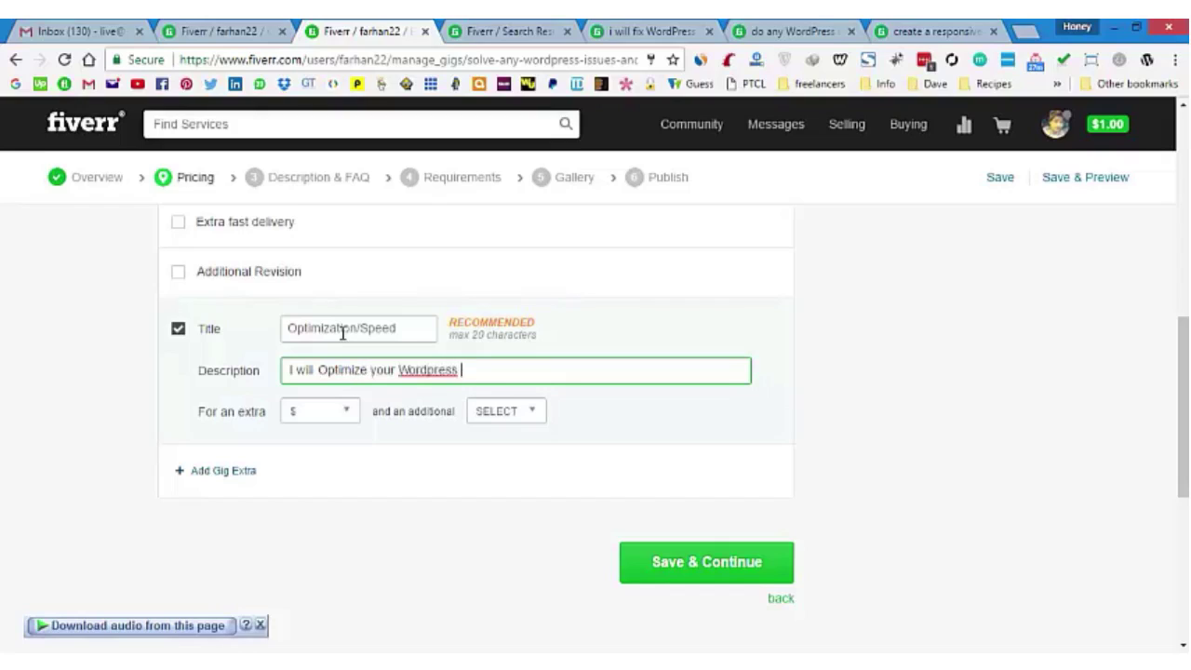
pyautogui.press('BackSpace')
pyautogui.press('BackSpace')
pyautogui.press('BackSpace')
pyautogui.press('BackSpace')
pyautogui.press('BackSpace')
pyautogui.press('BackSpace')
pyautogui.write('Press website ')
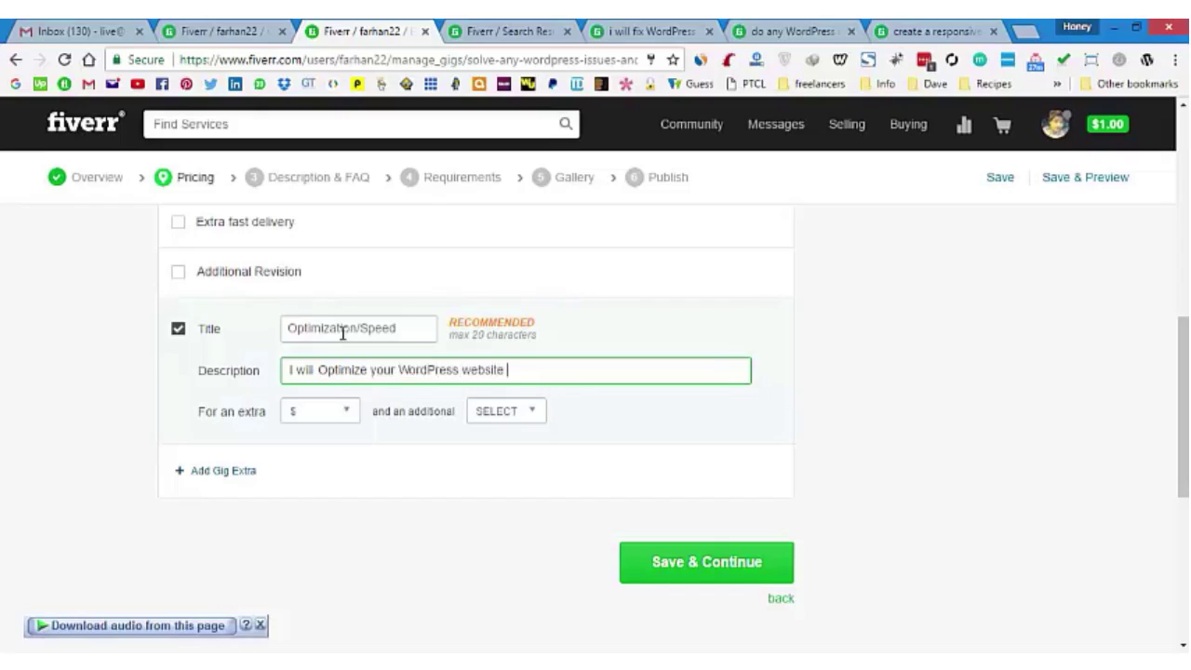
pyautogui.write('Sepe')
pyautogui.press('BackSpace')
pyautogui.press('BackSpace')
pyautogui.press('BackSpace')
pyautogui.write('peel')
pyautogui.write('d')
# Price the Optimization/Speed extra at $10 and set its additional delivery time to 1 day
pyautogui.click(307, 415)
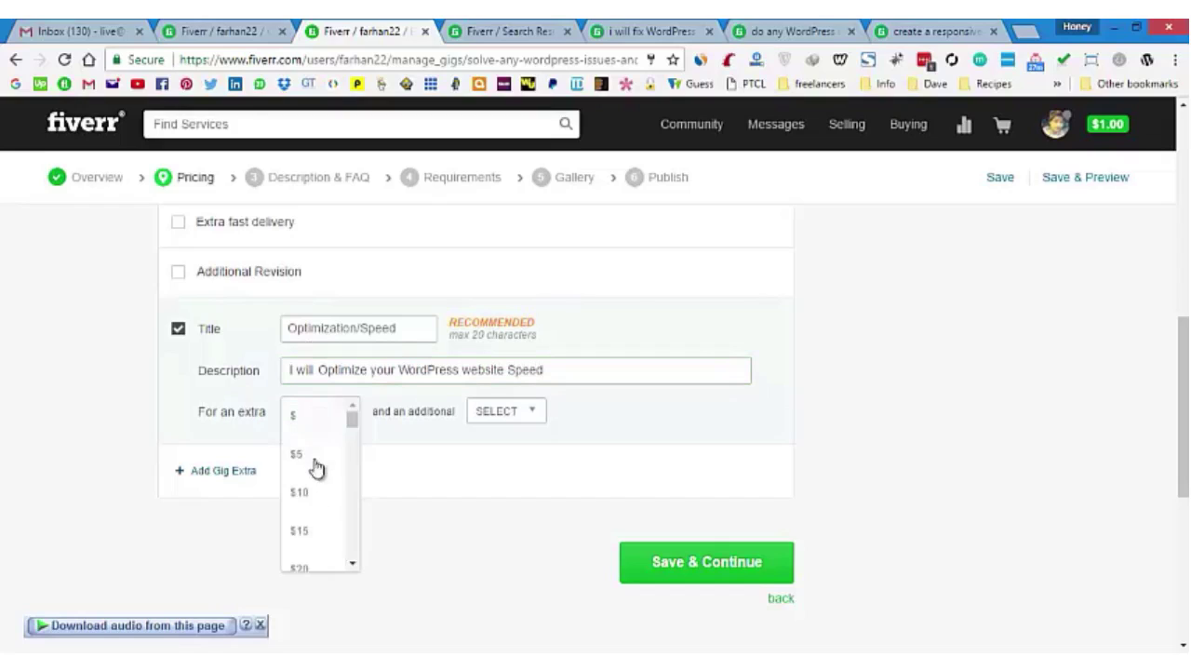
pyautogui.click(313, 531)
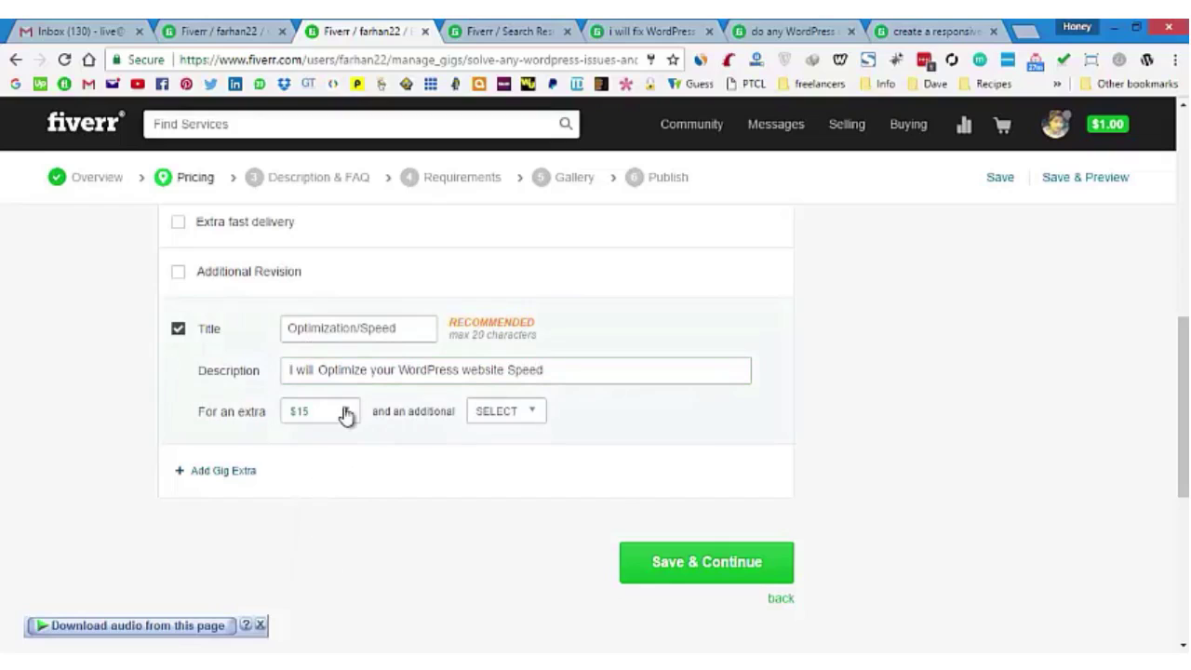
pyautogui.click(345, 415)
pyautogui.click(302, 493)
pyautogui.click(493, 416)
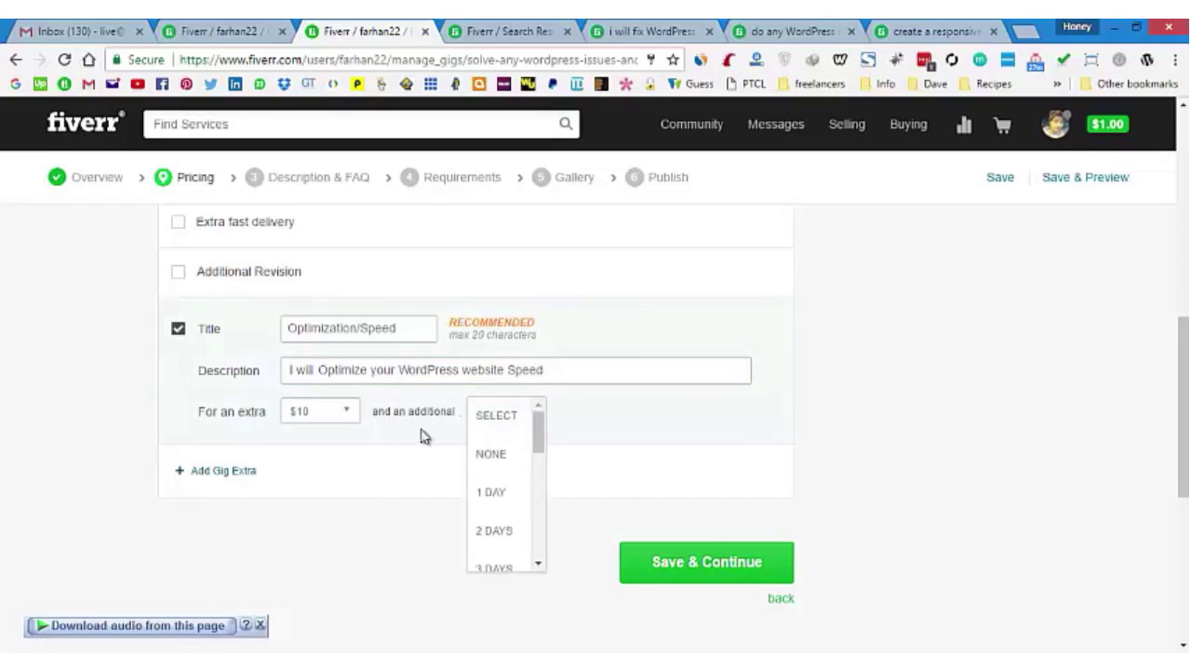
pyautogui.click(500, 497)
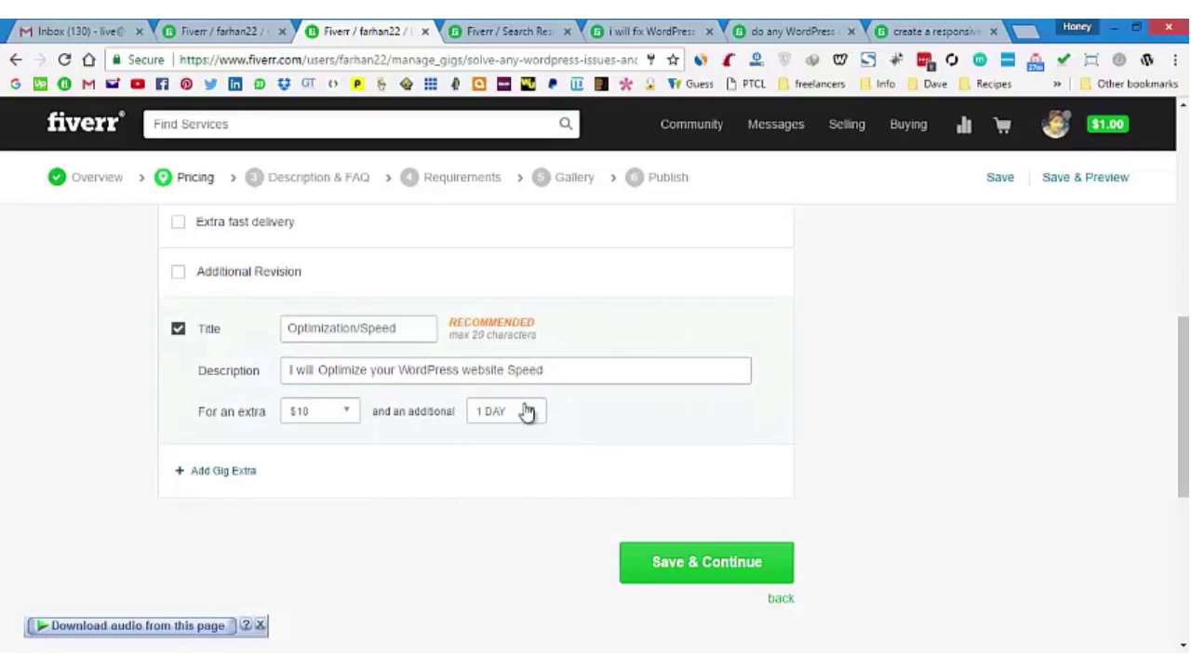
pyautogui.click(515, 415)
pyautogui.click(511, 416)
pyautogui.rightClick(372, 493)
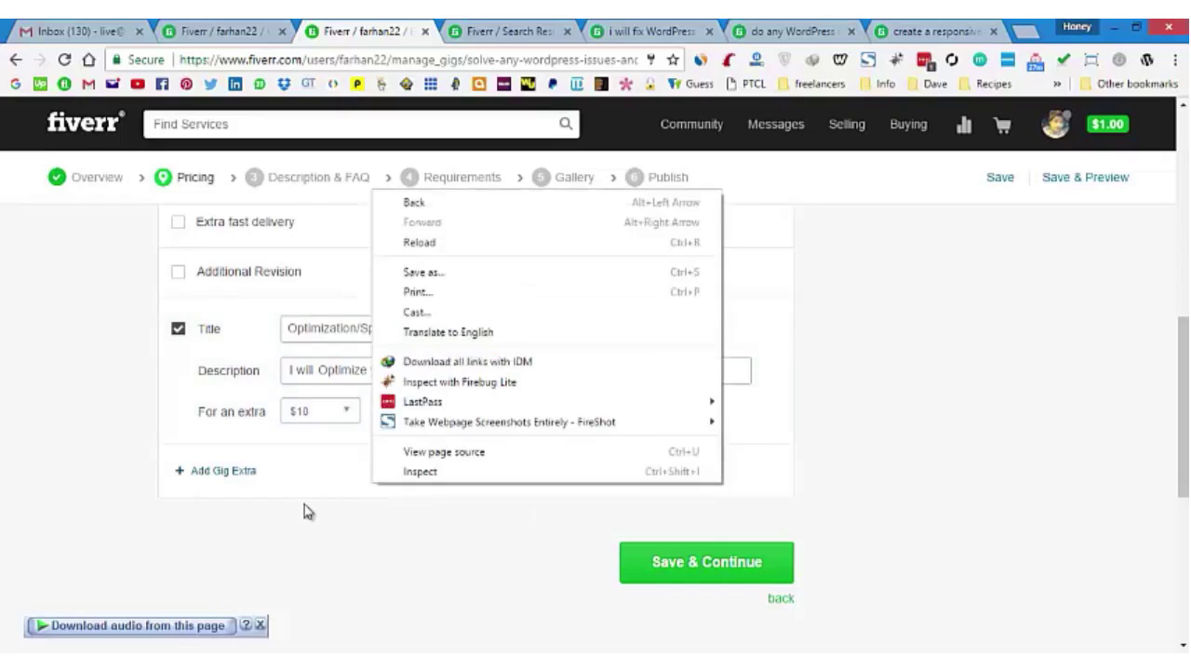
pyautogui.click(307, 511)
pyautogui.click(488, 418)
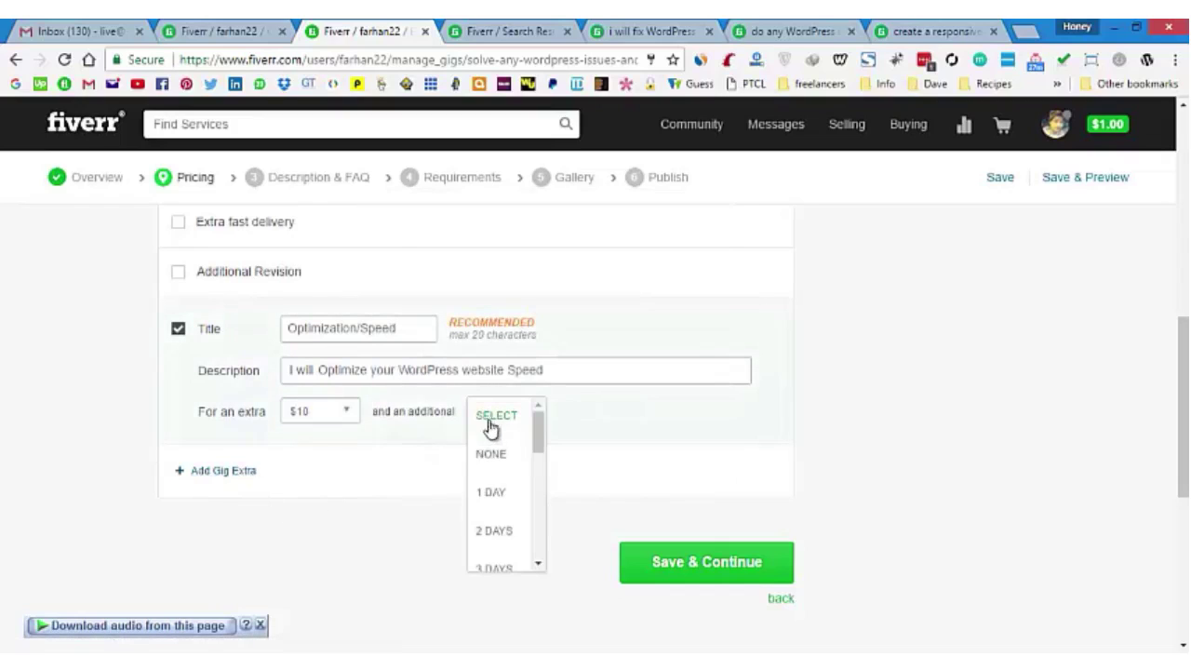
pyautogui.click(492, 492)
# Add a second custom gig extra below Optimization/Speed, enable it and title it "Audit Report"
pyautogui.click(221, 472)
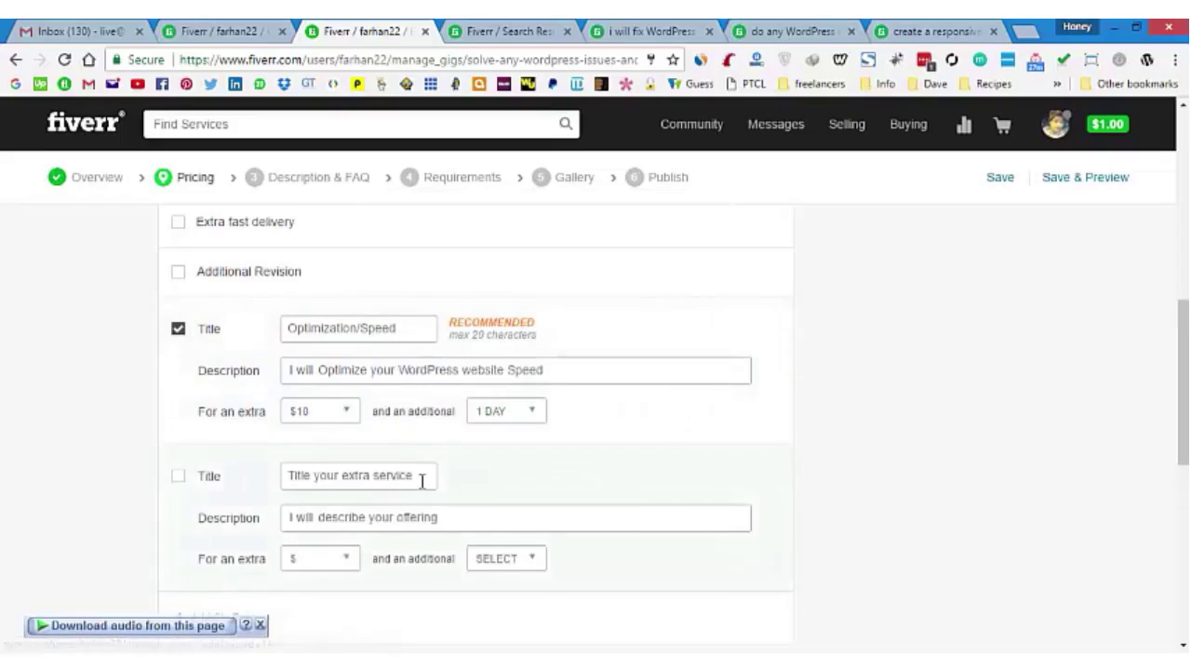
pyautogui.scroll(-1, 373, 456)
pyautogui.click(177, 390)
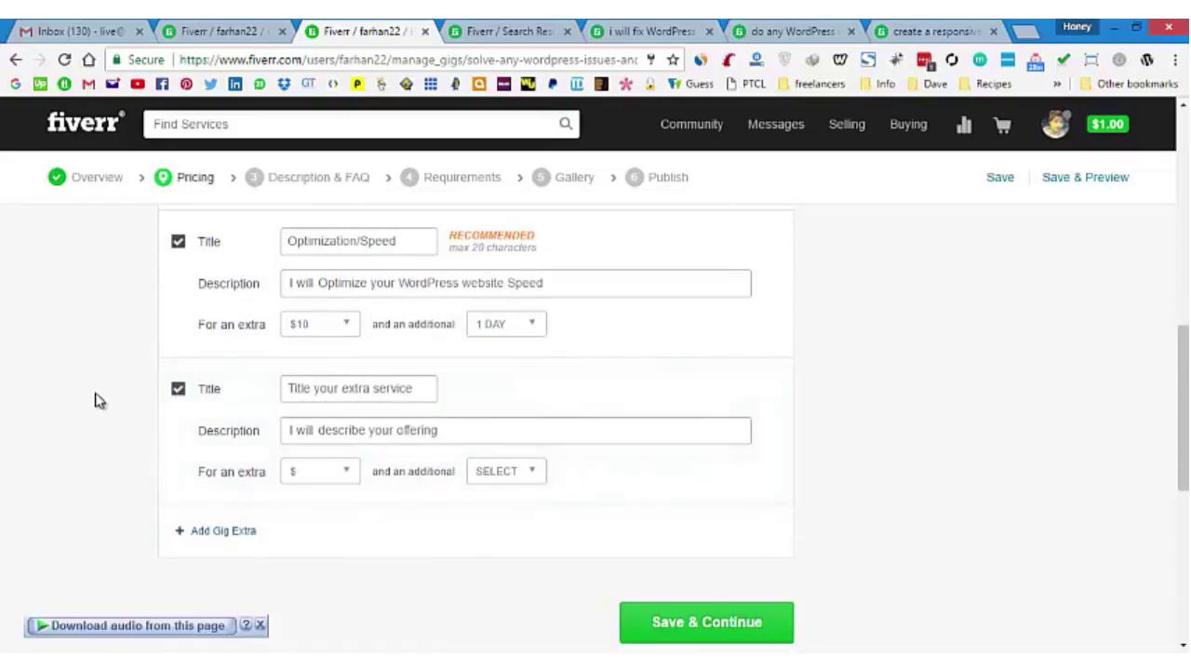
pyautogui.click(350, 392)
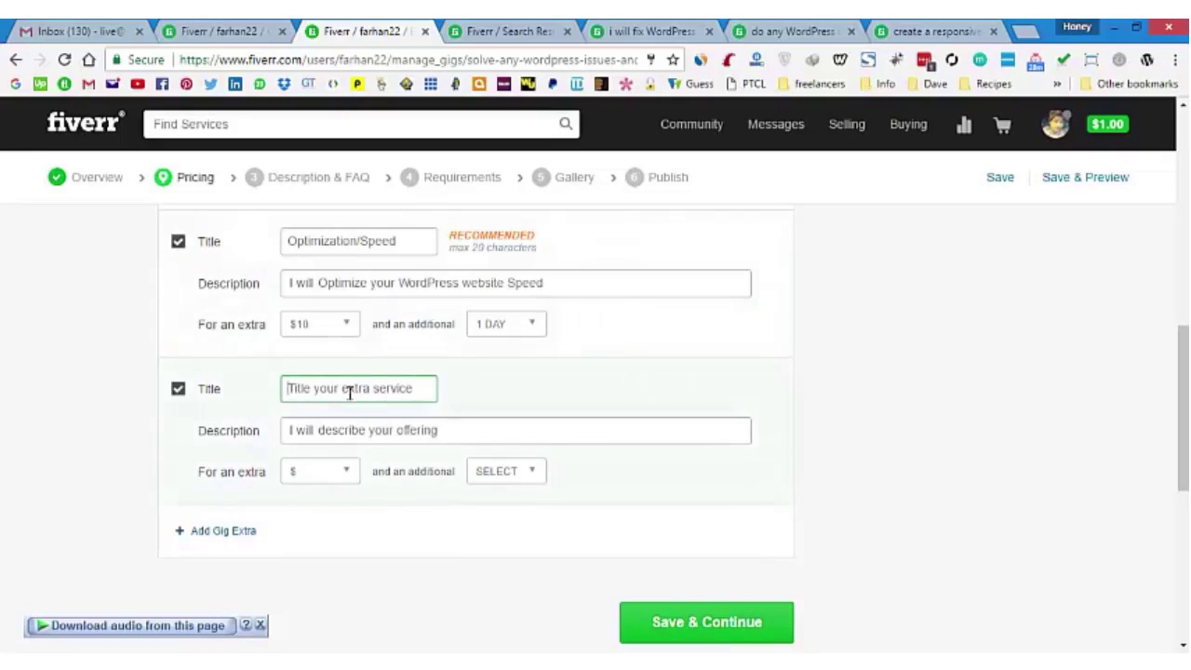
pyautogui.write('Audit Resport')
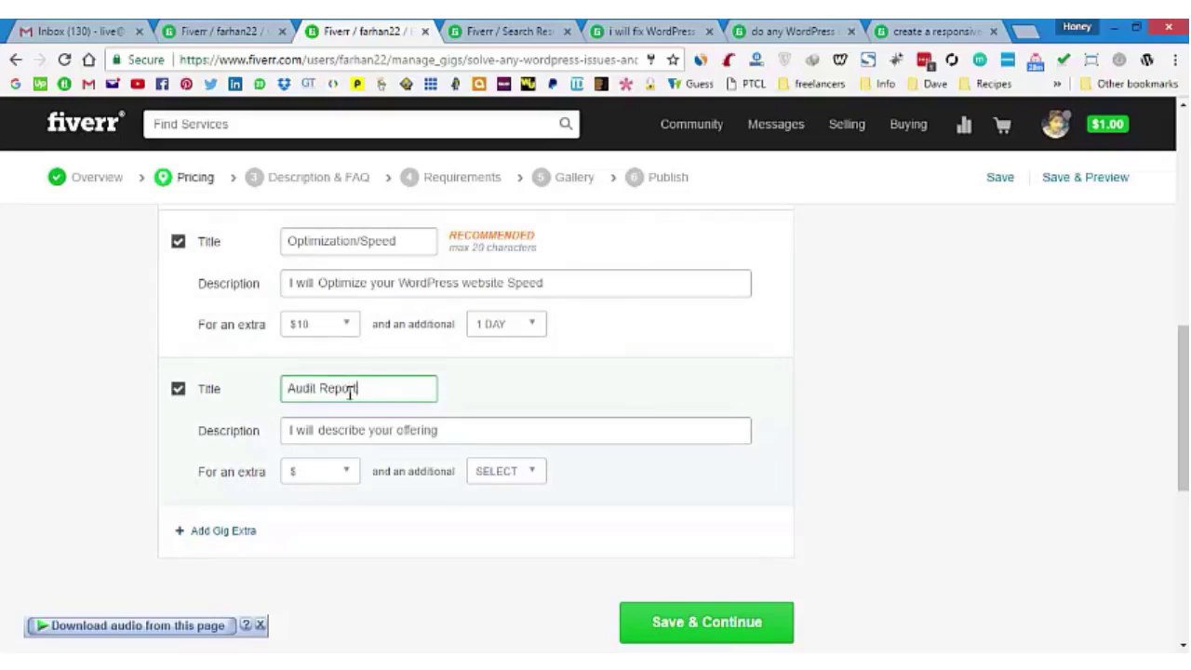
# Describe the Audit Report extra as "I will prepare an audit report for your Website"
pyautogui.press('Tab')
pyautogui.write('Give a')
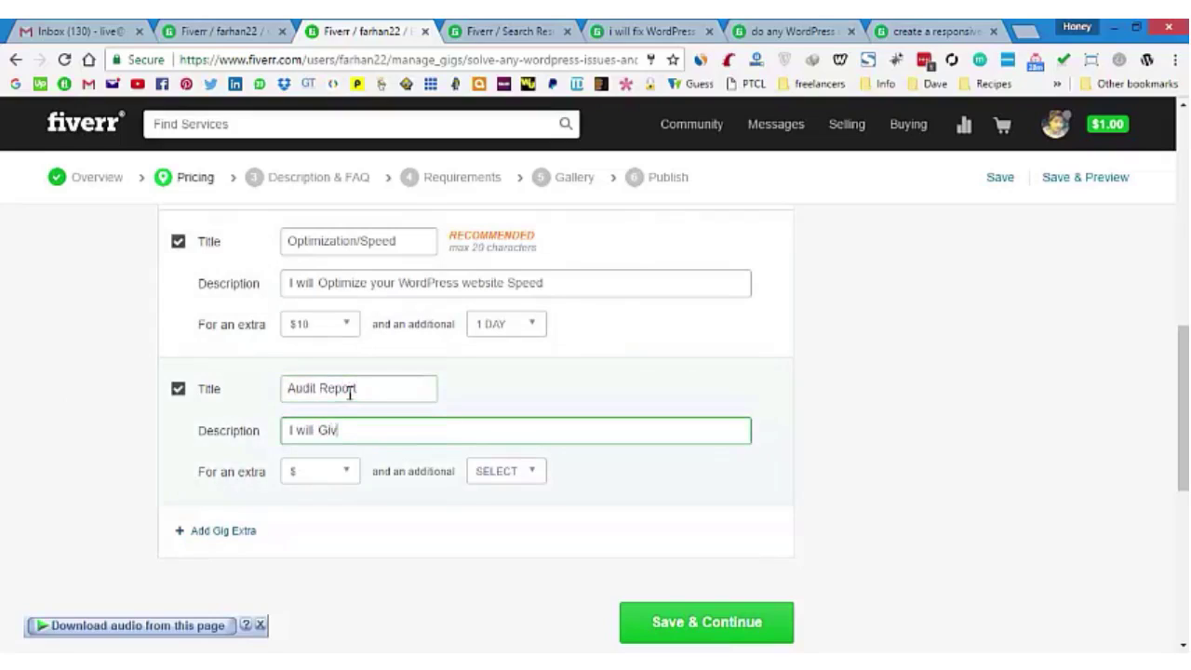
pyautogui.press('BackSpace')
pyautogui.press('BackSpace')
pyautogui.press('BackSpace')
pyautogui.press('BackSpace')
pyautogui.press('BackSpace')
pyautogui.press('BackSpace')
pyautogui.write('prepare an audit report for y')
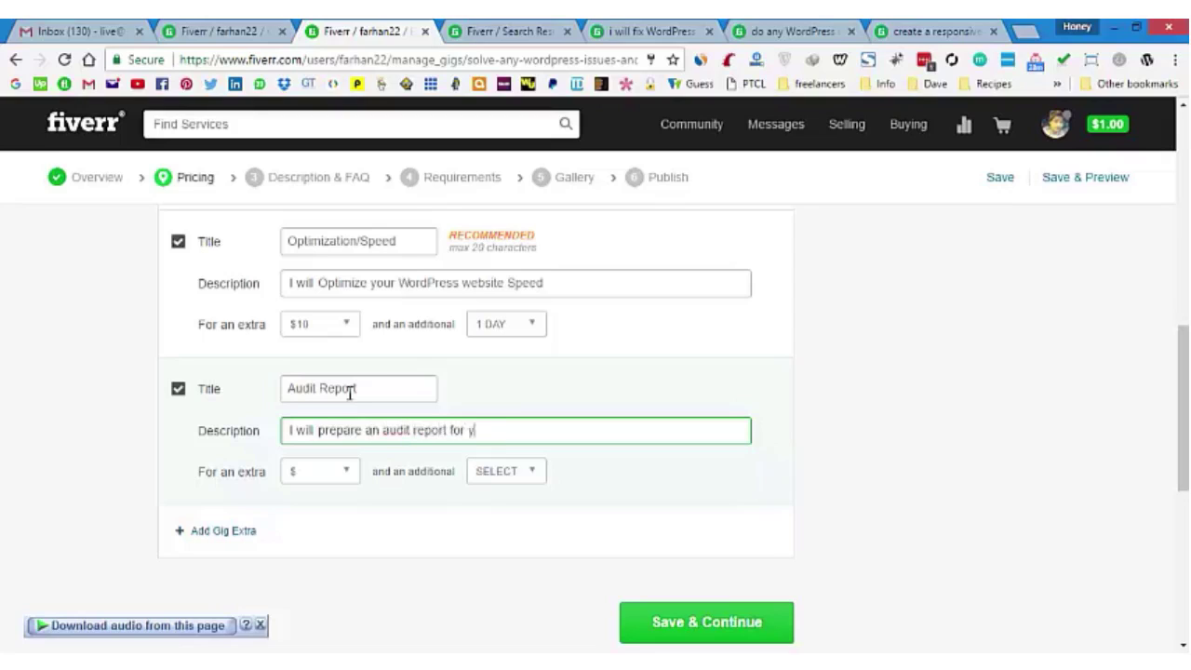
pyautogui.write('our Websiste')
pyautogui.press('BackSpace')
pyautogui.press('BackSpace')
pyautogui.press('BackSpace')
pyautogui.write('te')
# Price the Audit Report extra at $5 and set its additional delivery time to 1 day
pyautogui.click(331, 478)
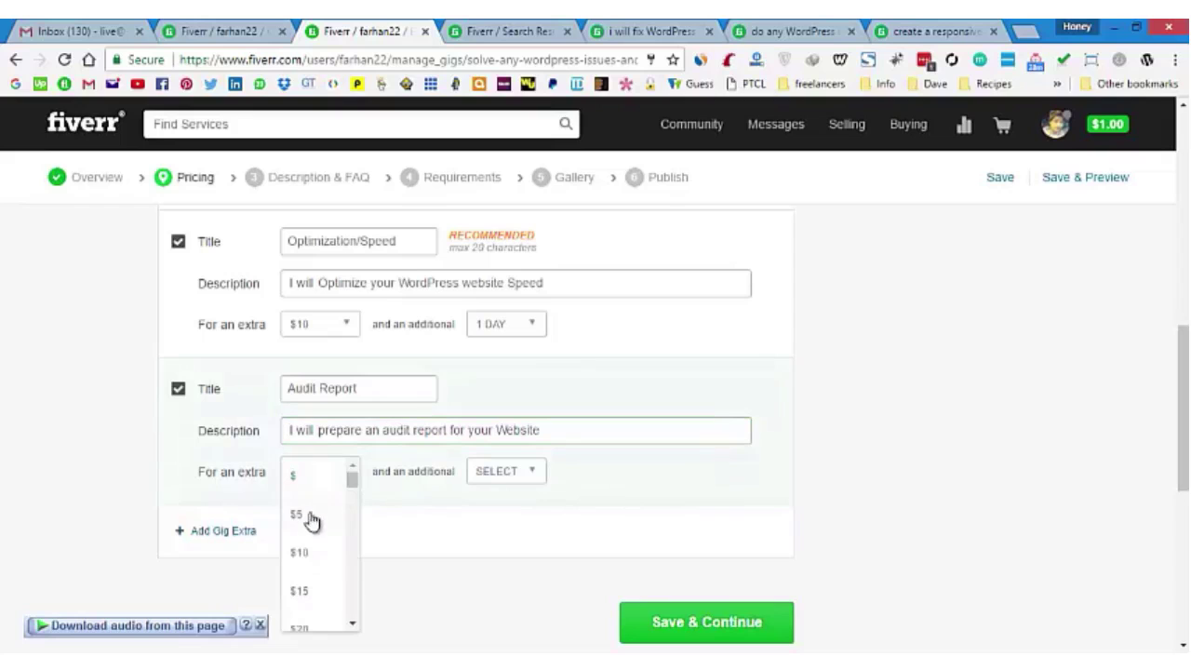
pyautogui.click(309, 517)
pyautogui.click(486, 476)
pyautogui.click(494, 551)
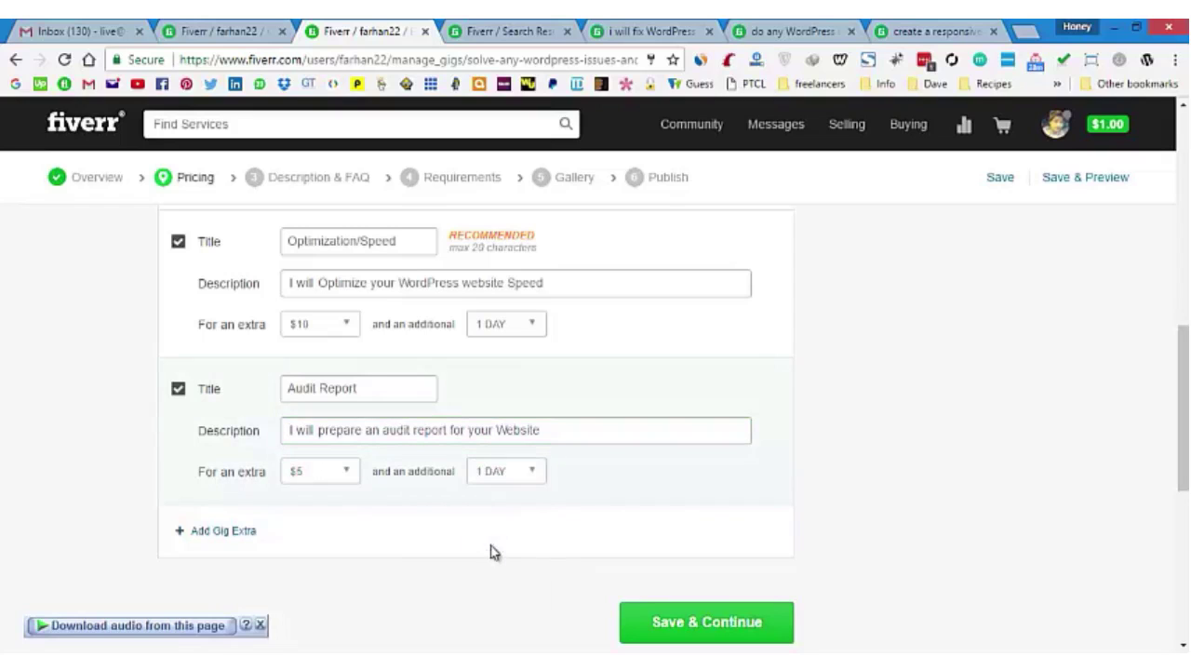
pyautogui.click(233, 530)
pyautogui.scroll(-2, 415, 426)
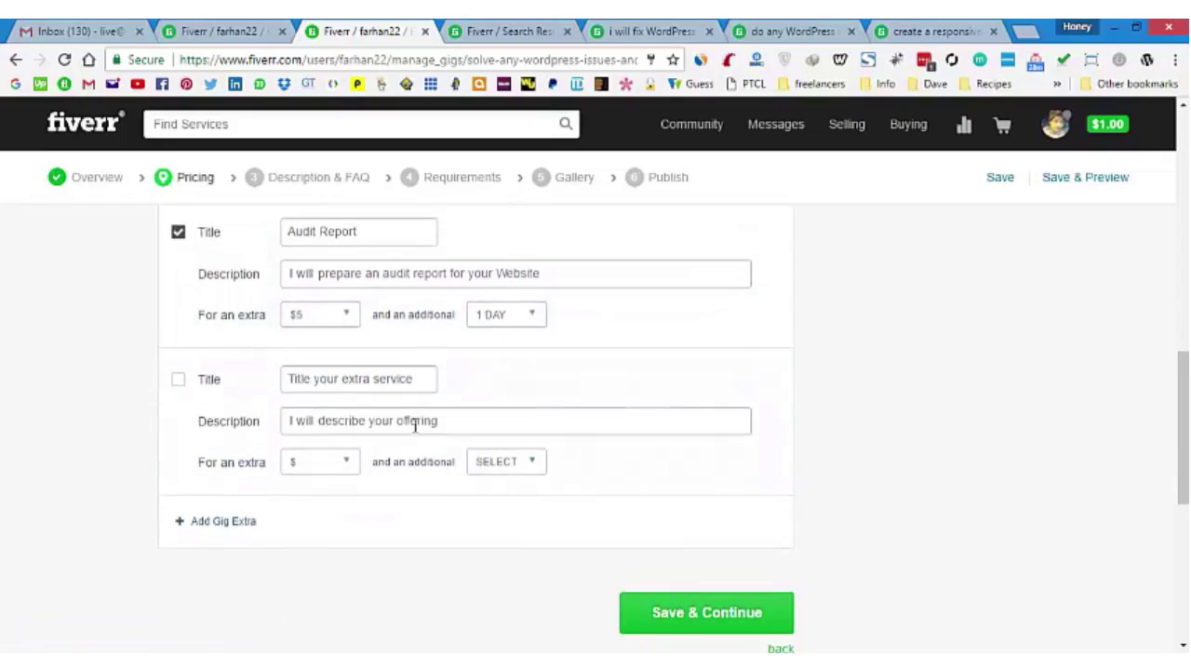
pyautogui.click(179, 381)
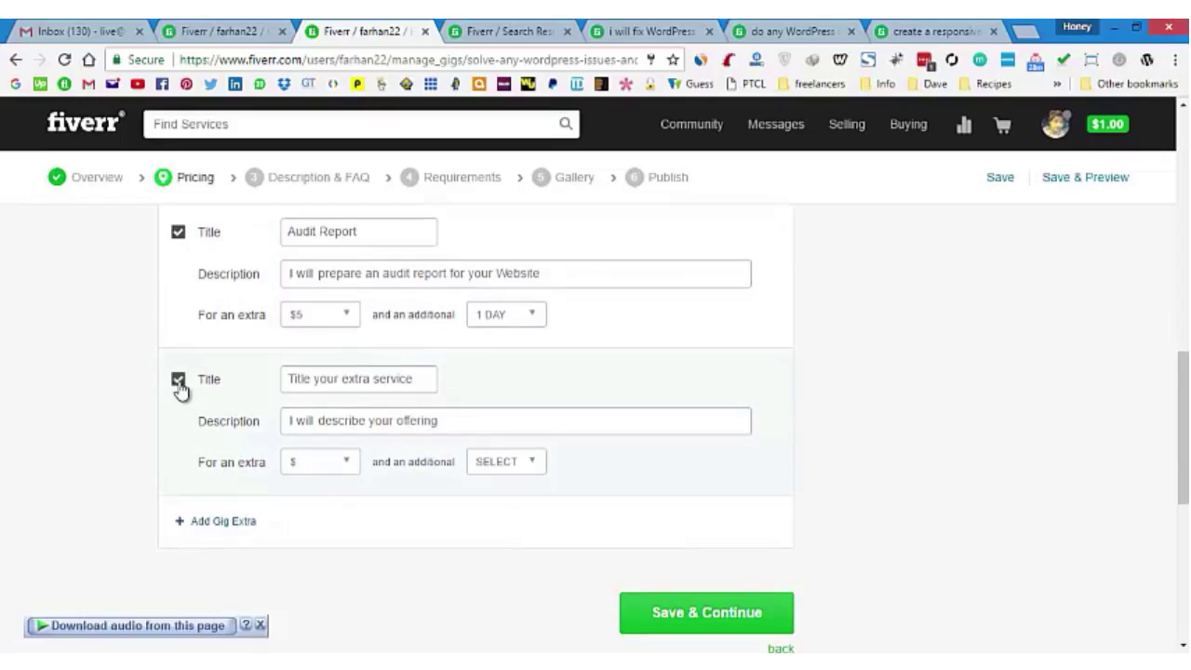
pyautogui.click(186, 382)
# Review the three packages' descriptions, delivery times, revisions and prices together with the custom gig extras
pyautogui.scroll(3, 500, 507)
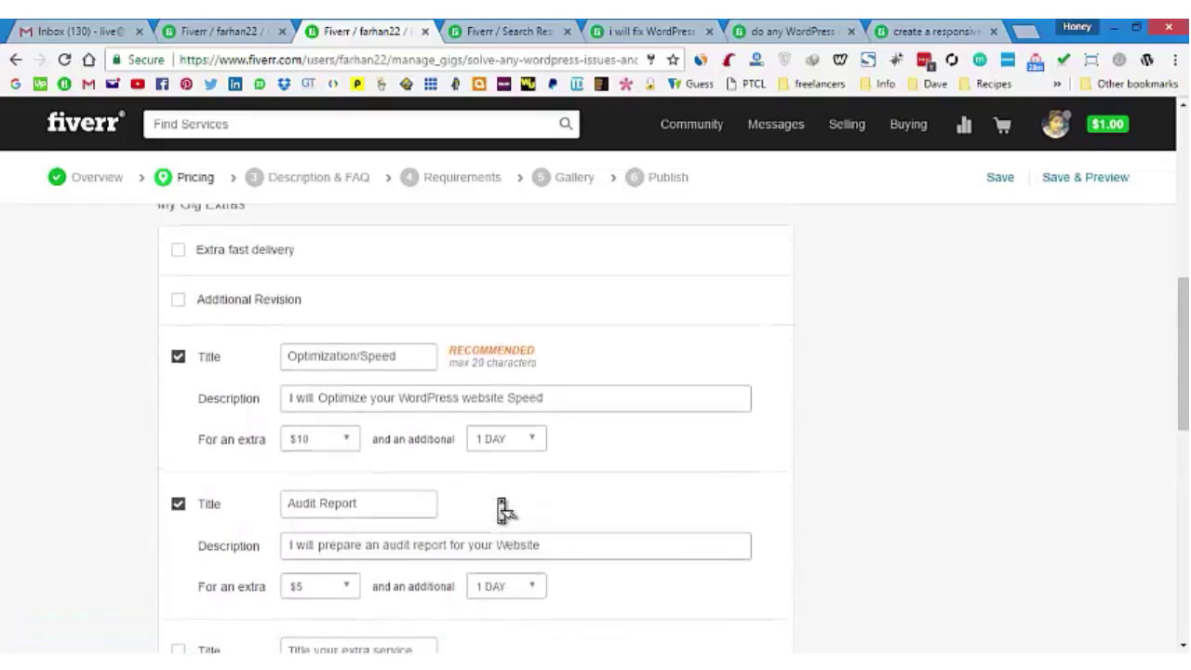
pyautogui.scroll(6, 500, 508)
pyautogui.scroll(-9, 500, 507)
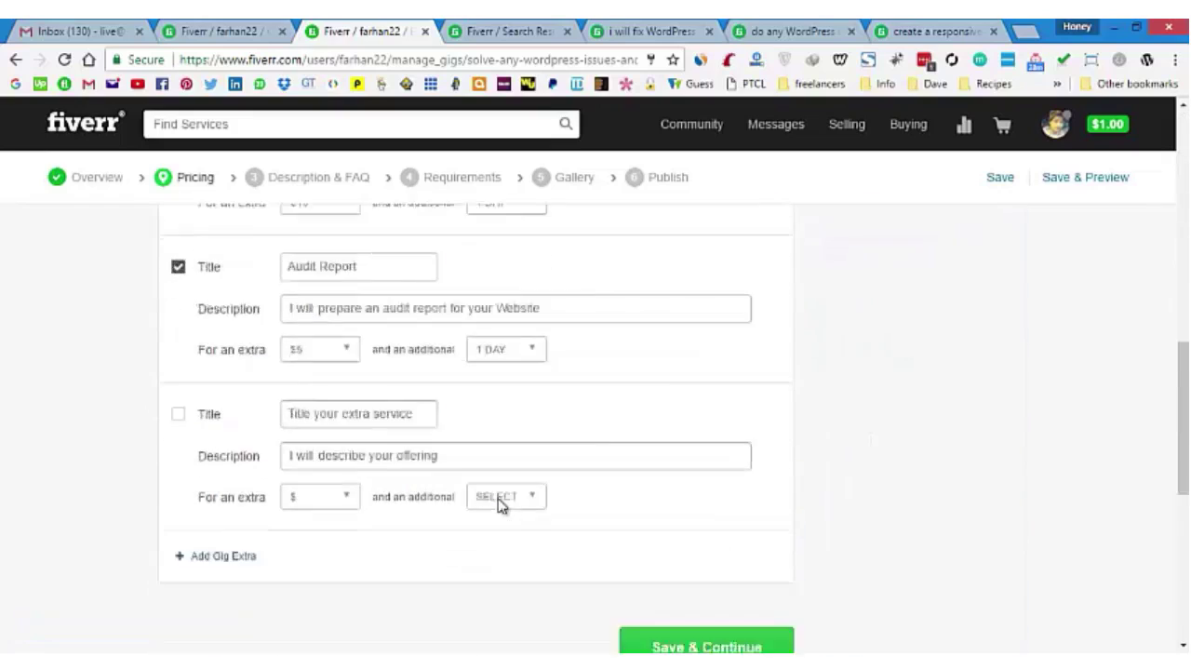
pyautogui.scroll(9, 500, 508)
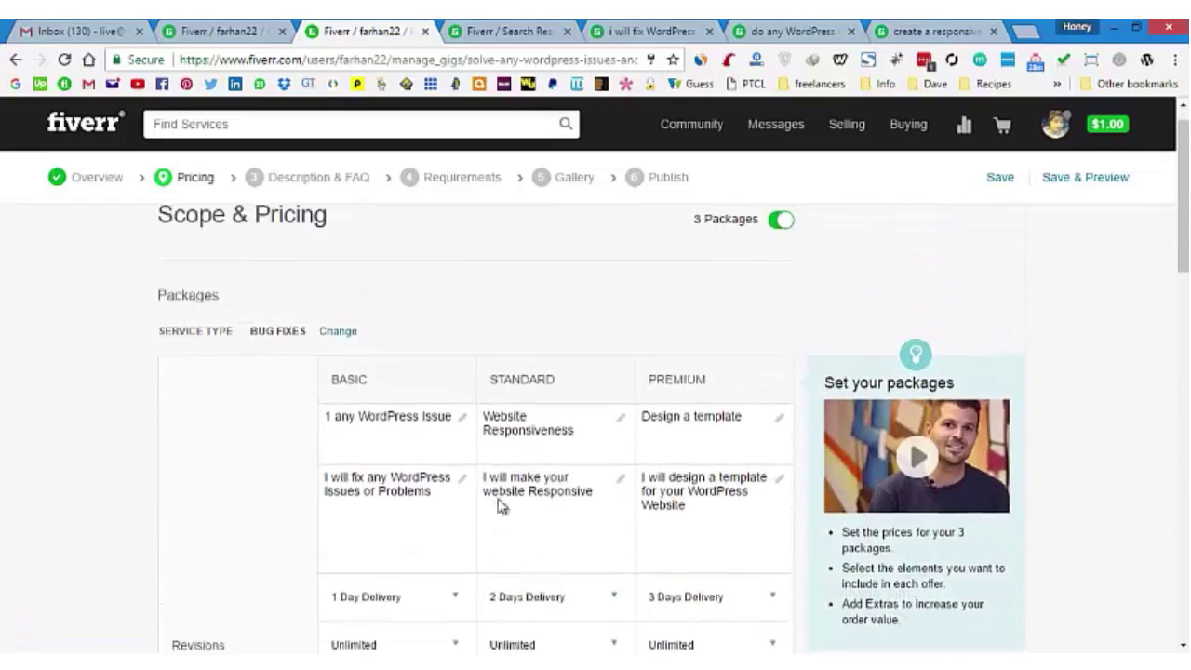
pyautogui.scroll(-9, 499, 507)
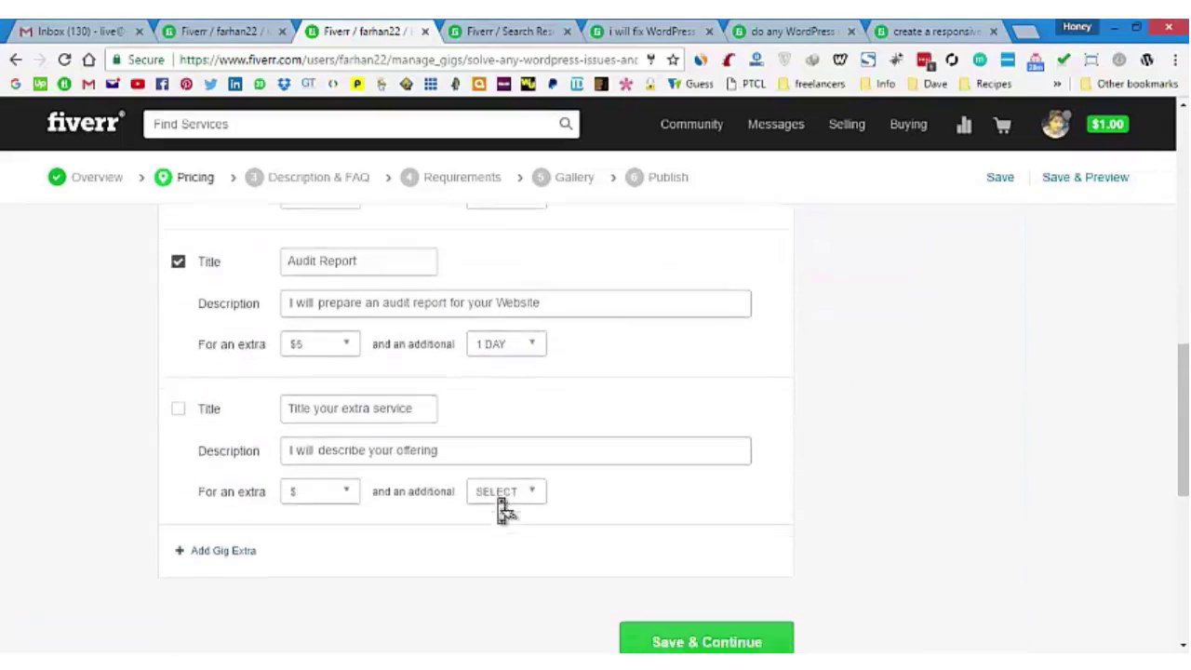
pyautogui.scroll(-3, 500, 507)
pyautogui.scroll(7, 372, 386)
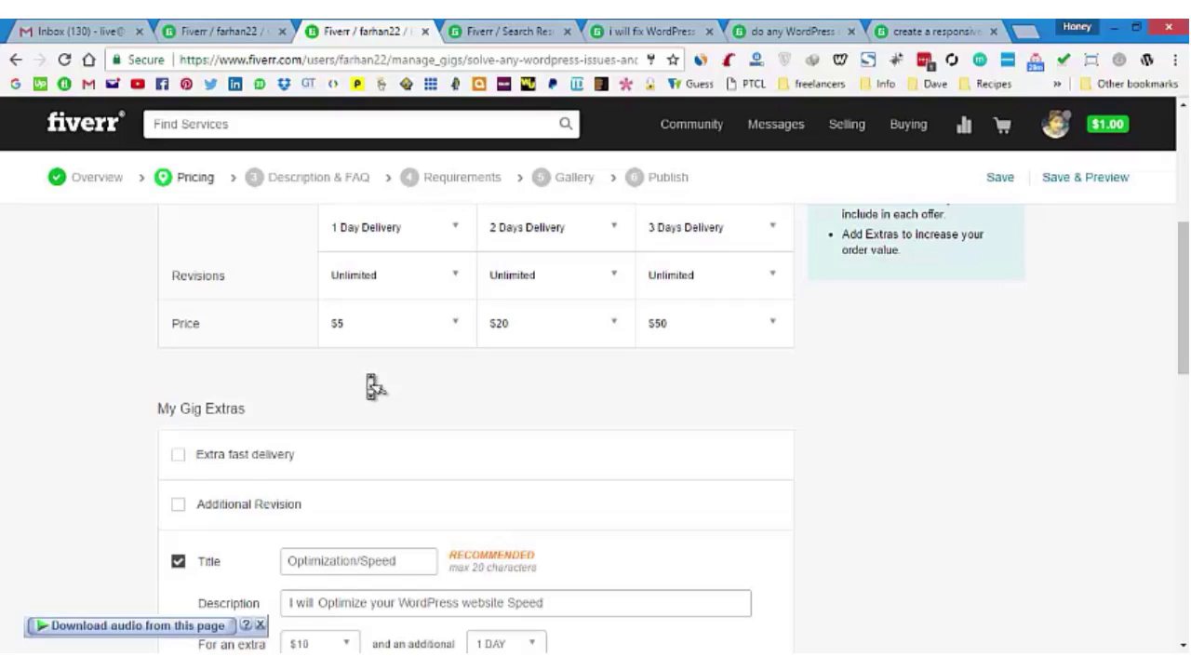
pyautogui.scroll(3, 372, 386)
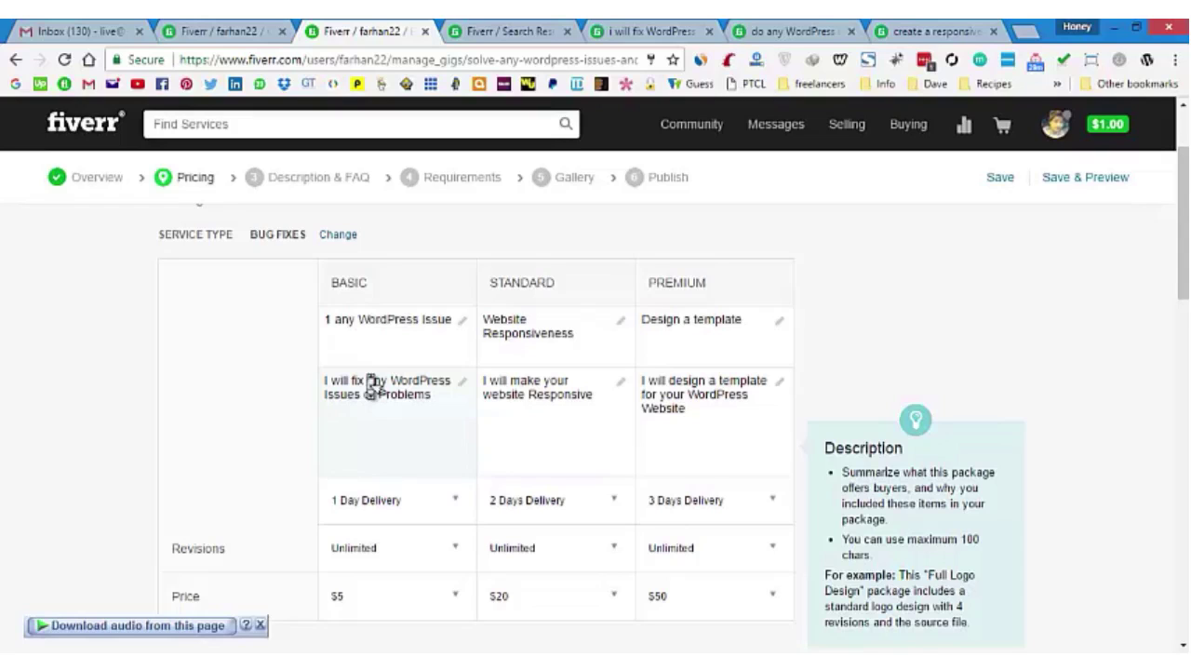
pyautogui.scroll(-1, 370, 377)
pyautogui.click(426, 443)
pyautogui.click(426, 446)
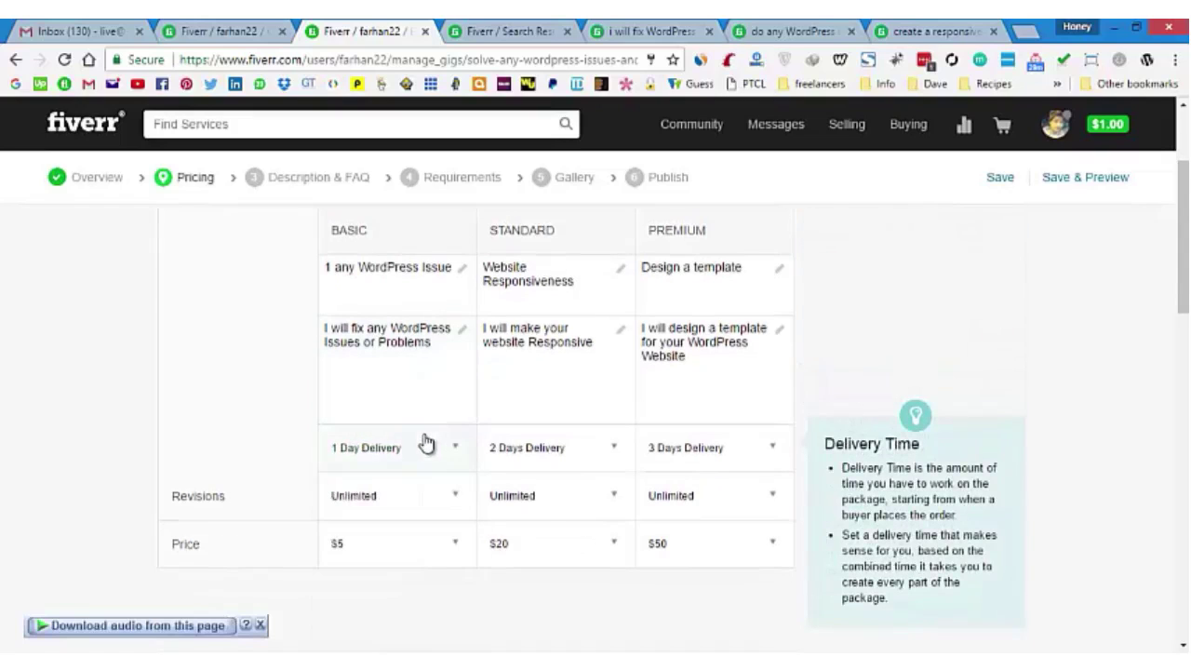
pyautogui.scroll(-4, 301, 460)
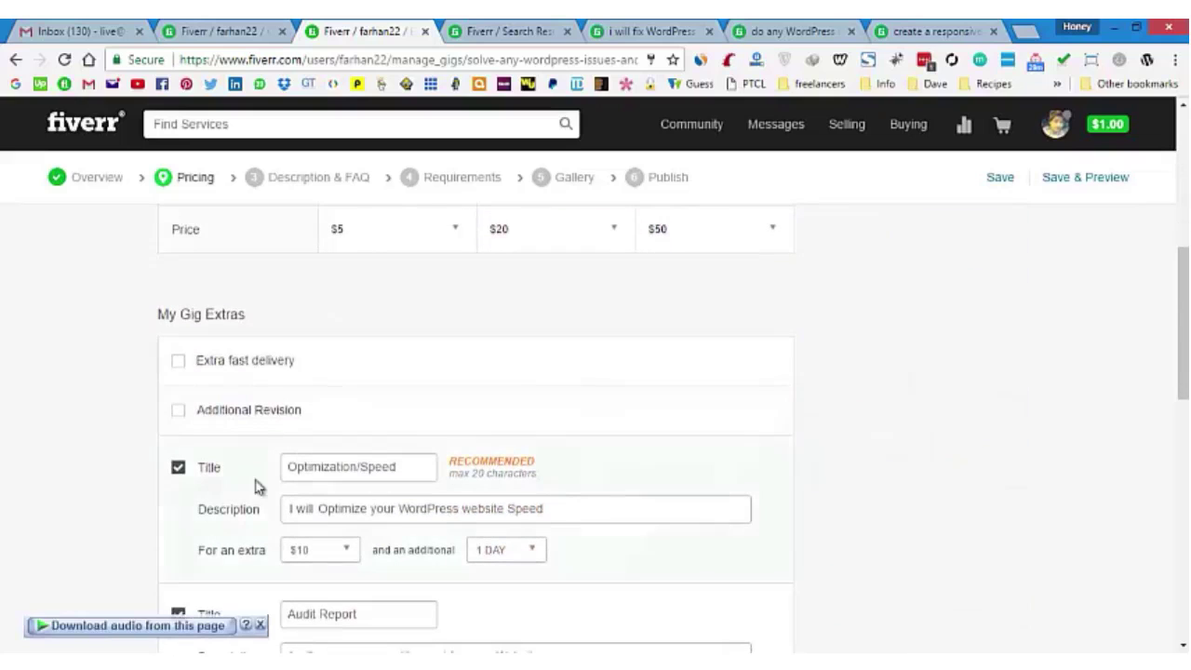
pyautogui.scroll(-2, 325, 483)
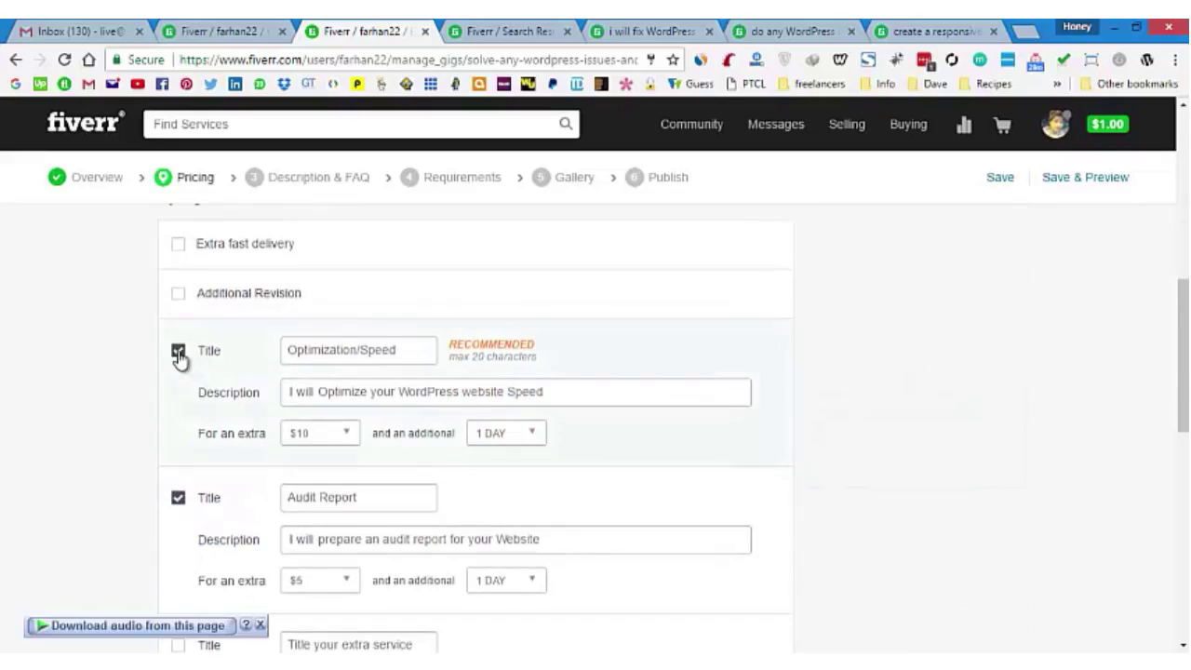
pyautogui.scroll(-3, 181, 361)
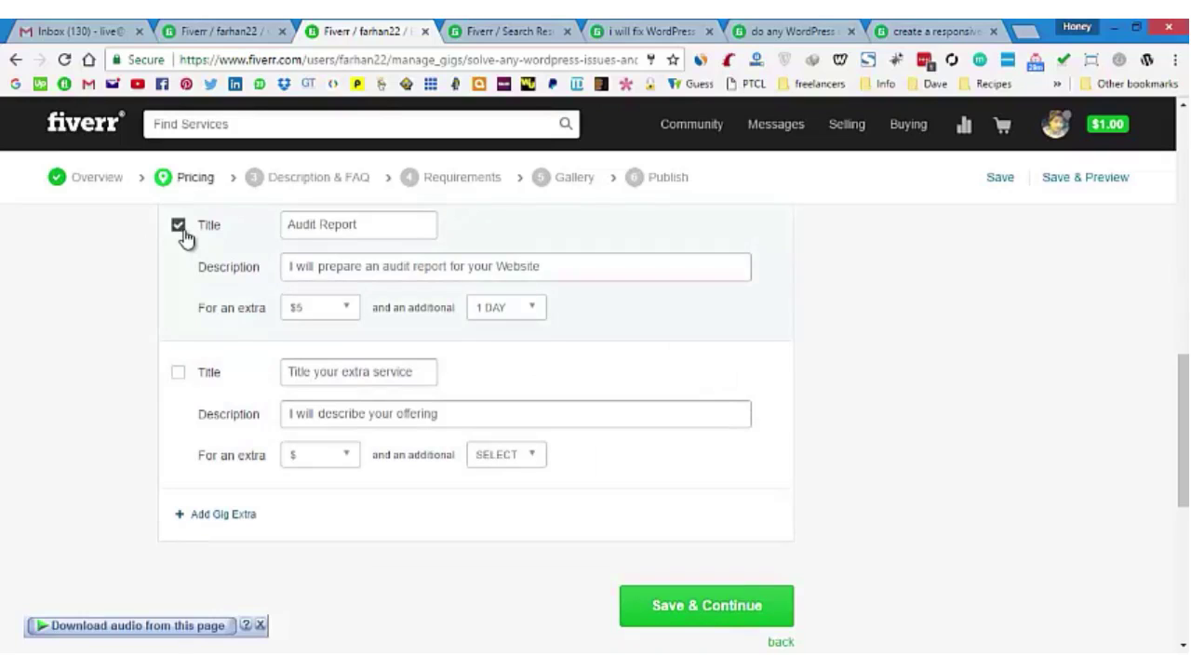
pyautogui.scroll(2, 903, 391)
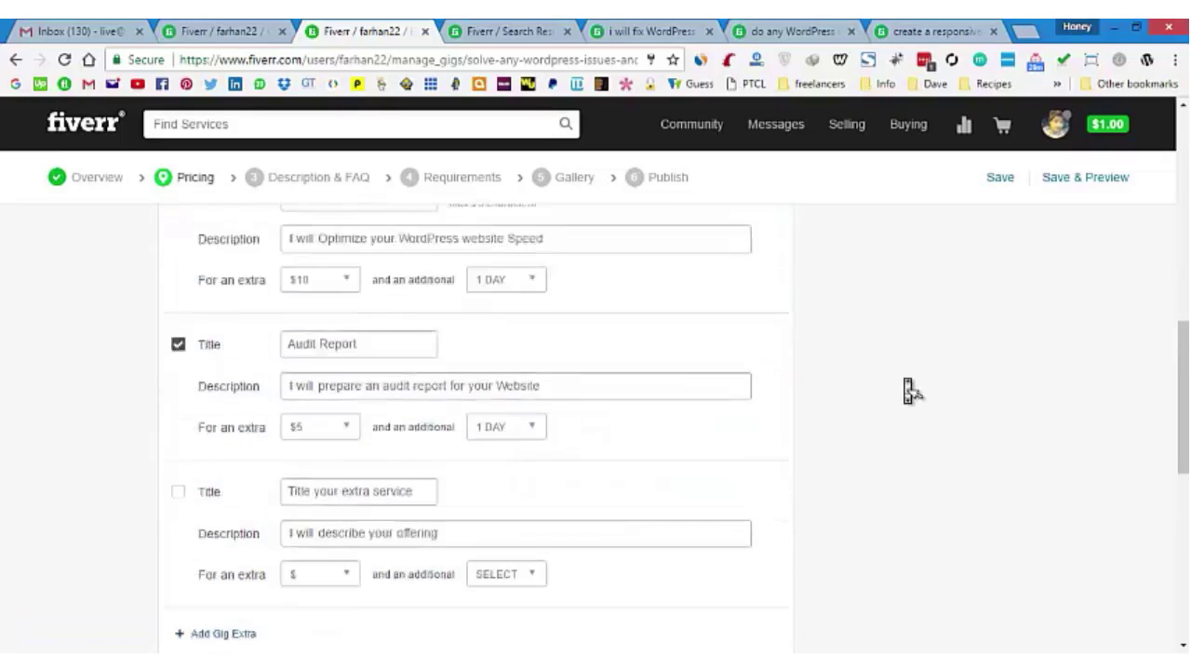
pyautogui.scroll(10, 910, 392)
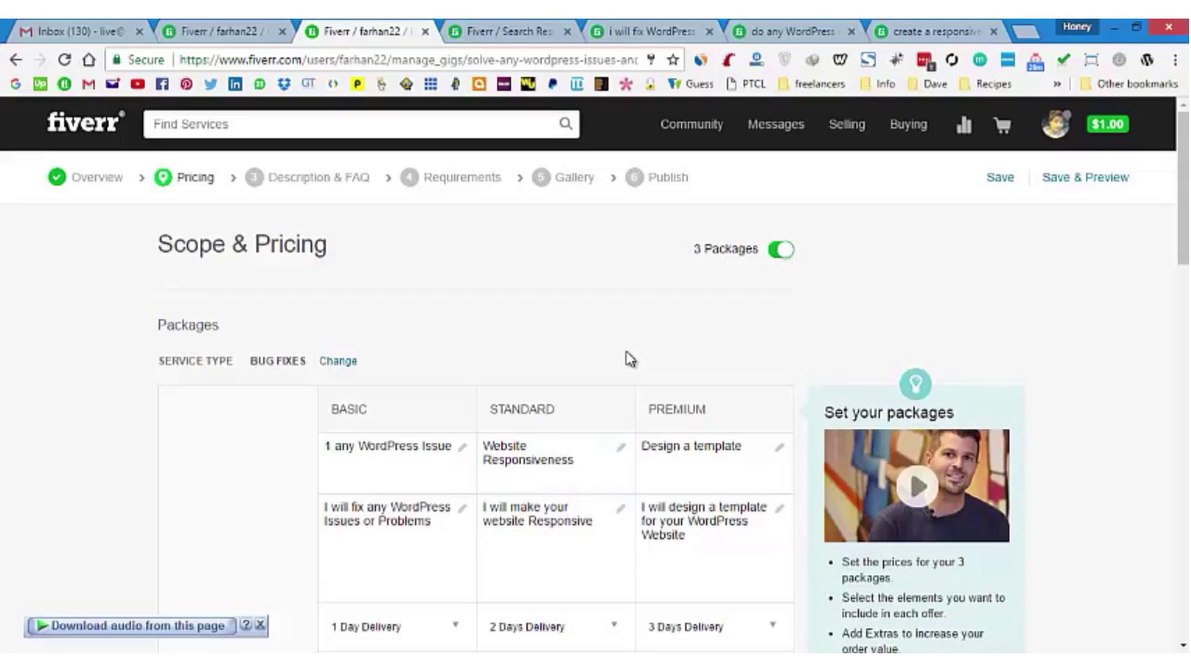
# Try to save the Scope & Pricing section and continue to the gig's description
pyautogui.scroll(-8, 627, 362)
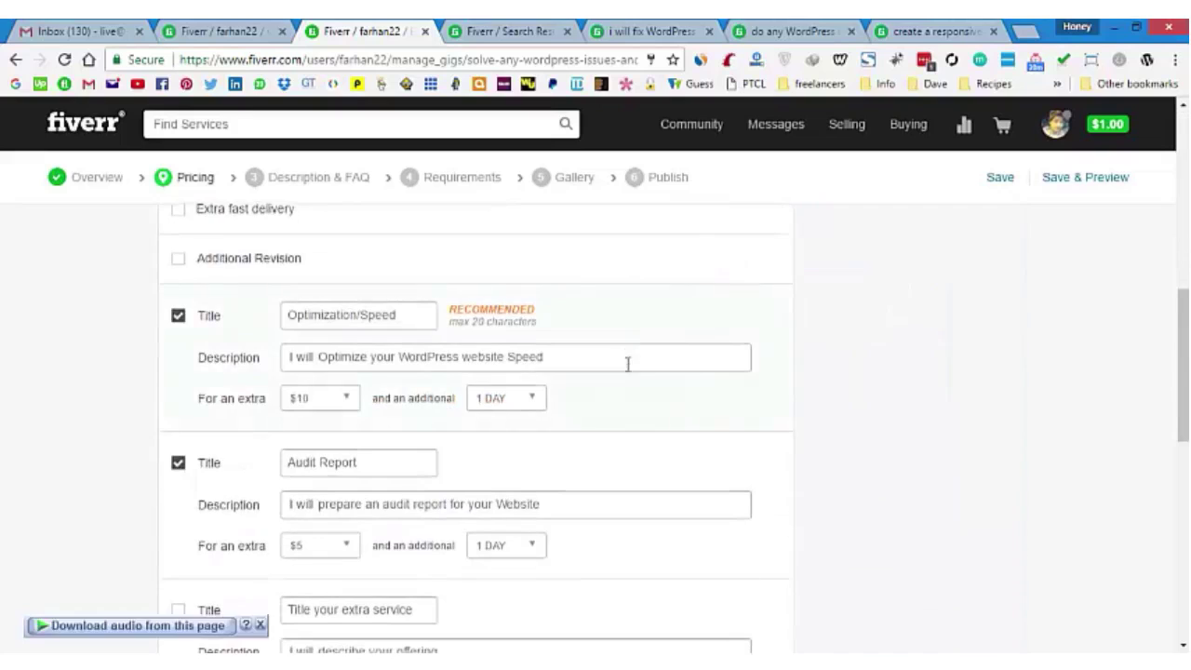
pyautogui.scroll(-3, 628, 372)
pyautogui.click(682, 461)
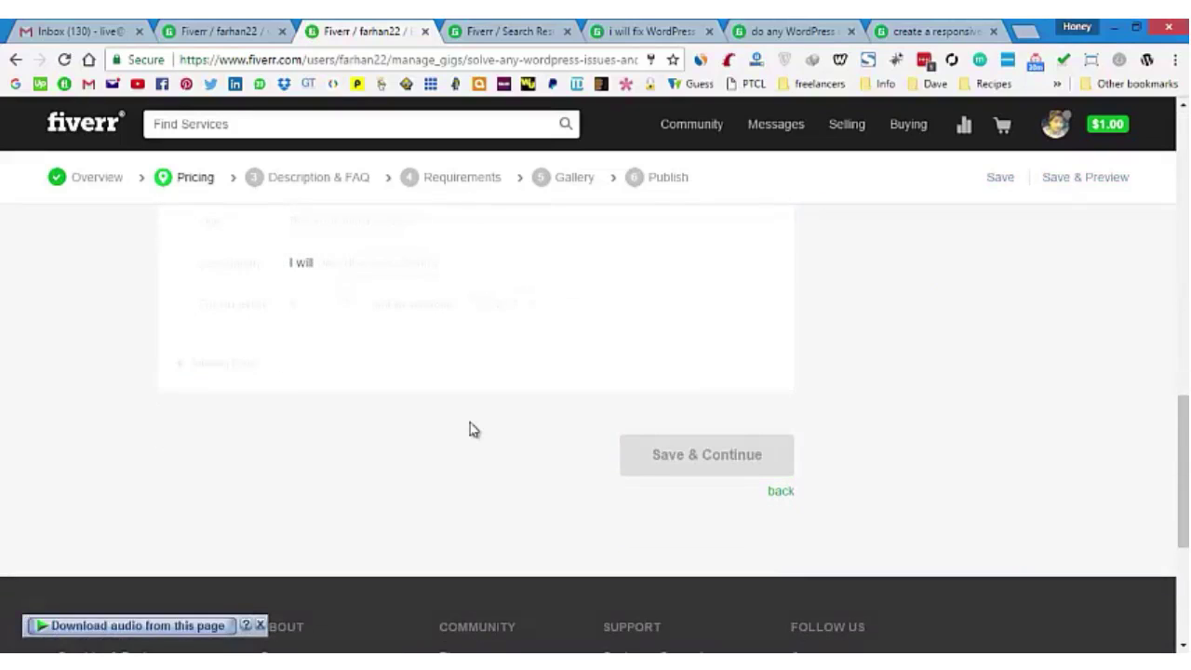
pyautogui.scroll(-10, 471, 428)
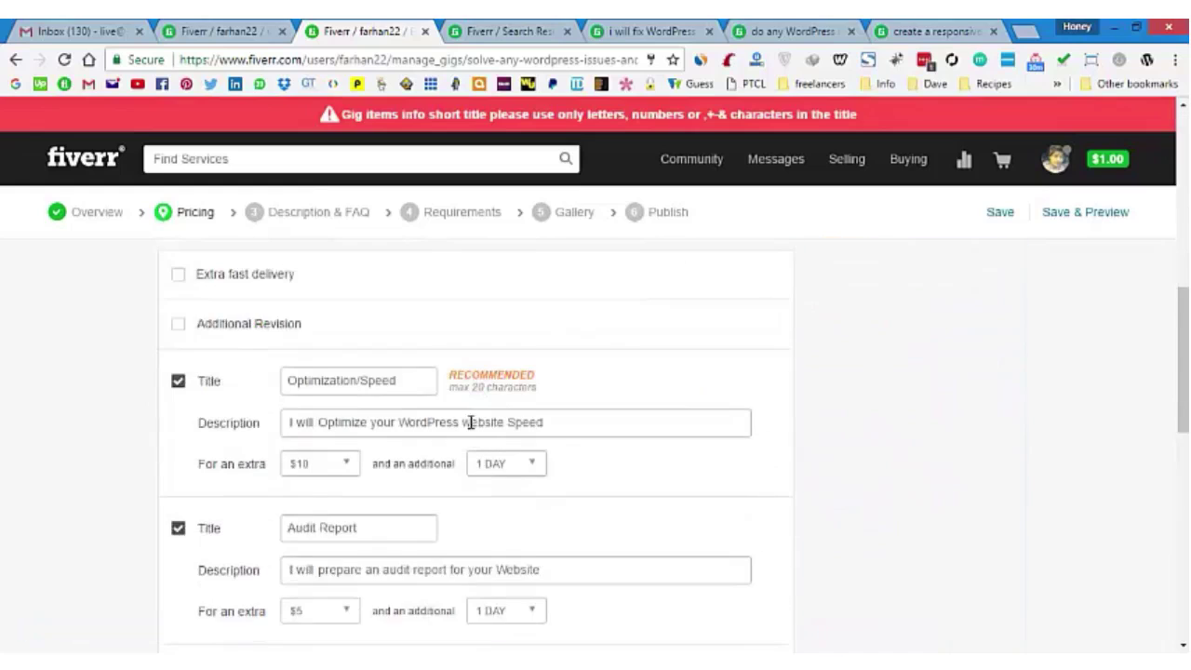
pyautogui.scroll(-3, 447, 418)
pyautogui.scroll(2, 247, 381)
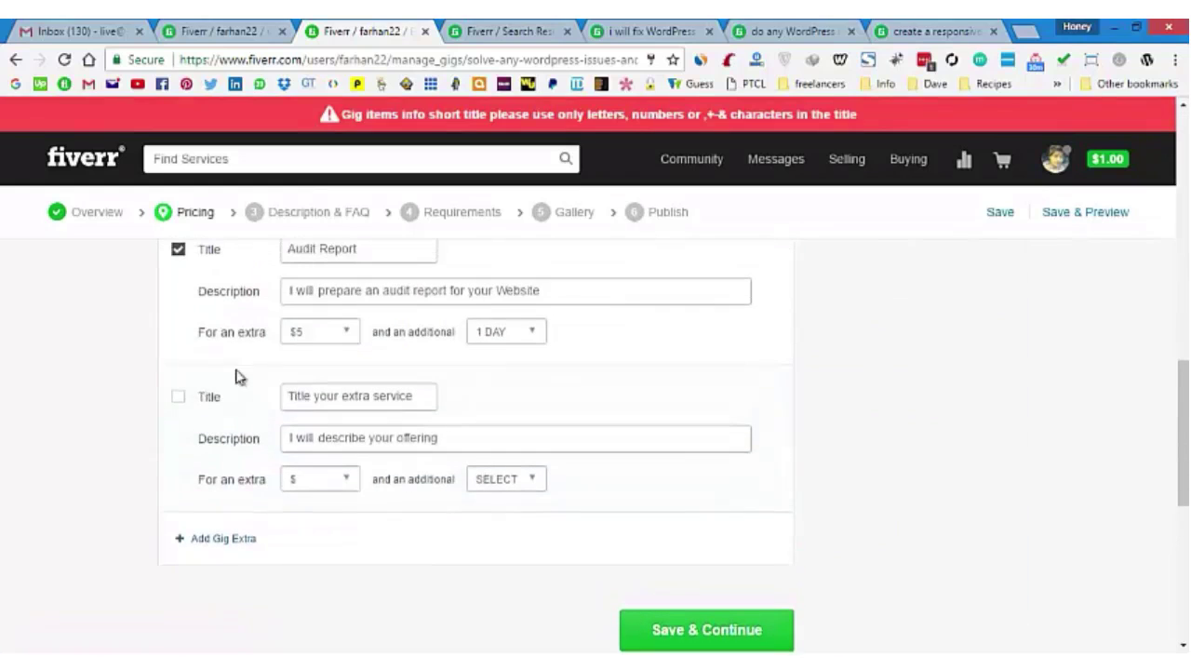
# Enable the blank third extra and shorten the Optimization/Speed extra's title to "Optimization"
pyautogui.click(177, 402)
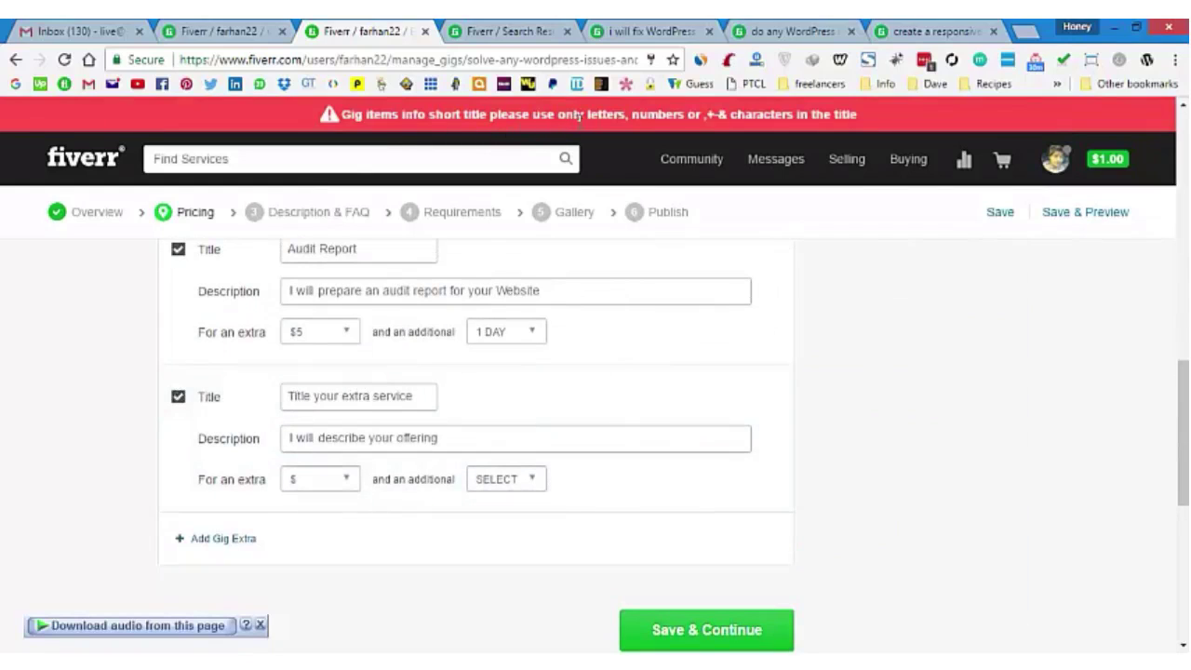
pyautogui.scroll(4, 513, 292)
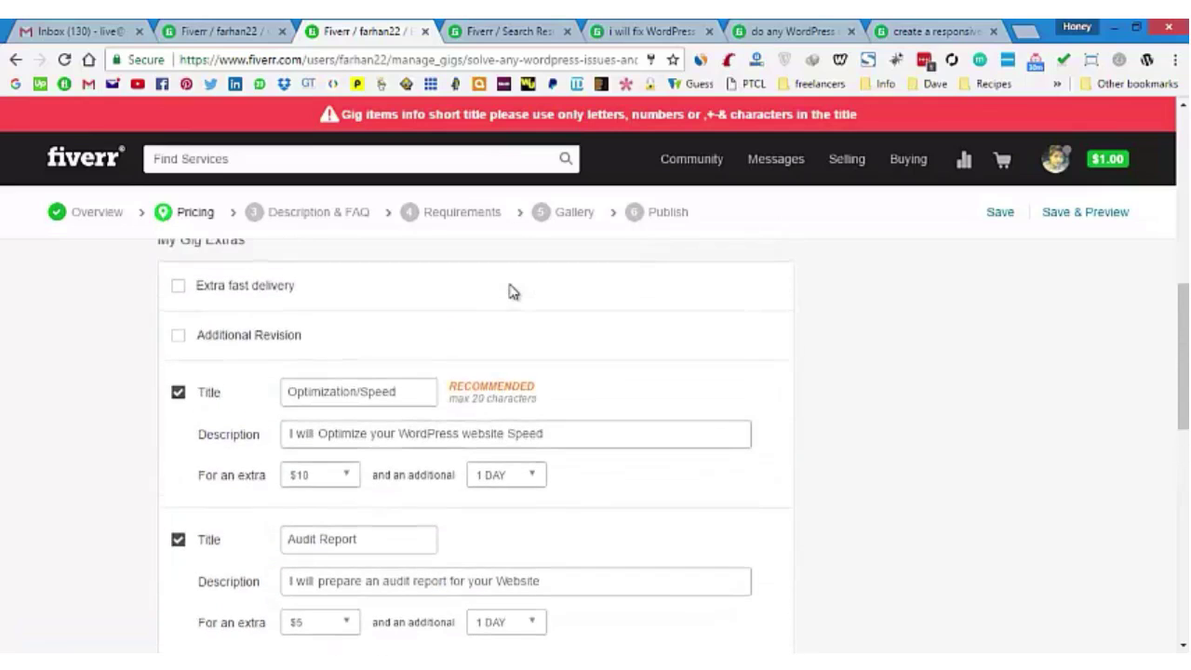
pyautogui.scroll(5, 513, 292)
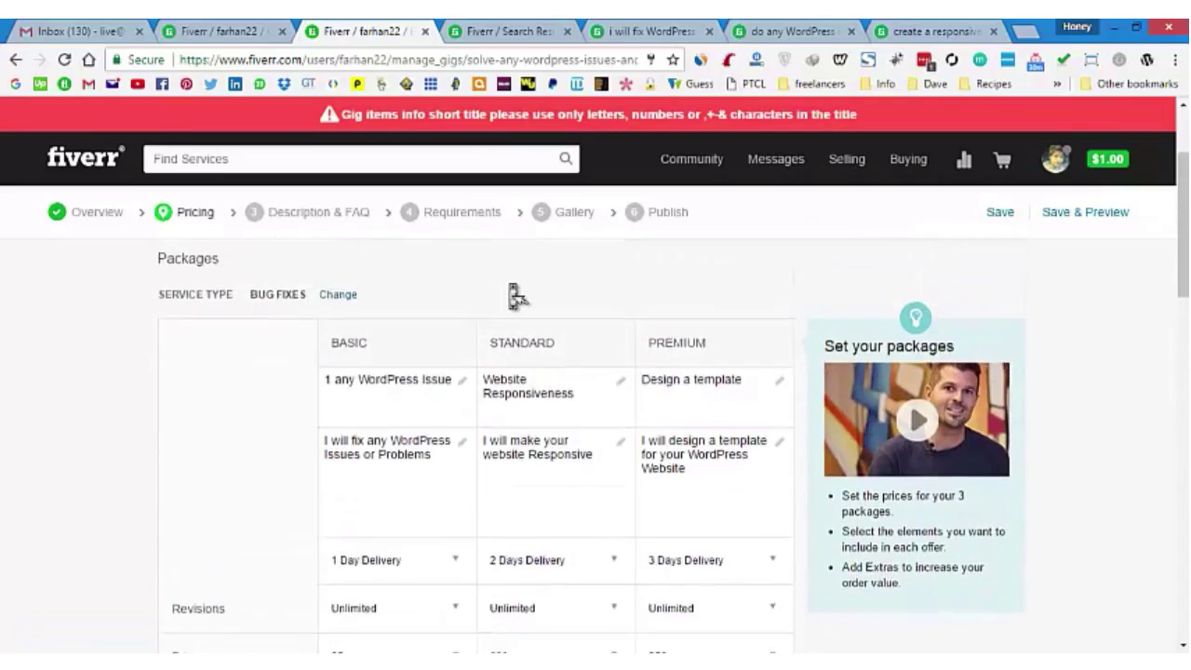
pyautogui.scroll(-3, 513, 296)
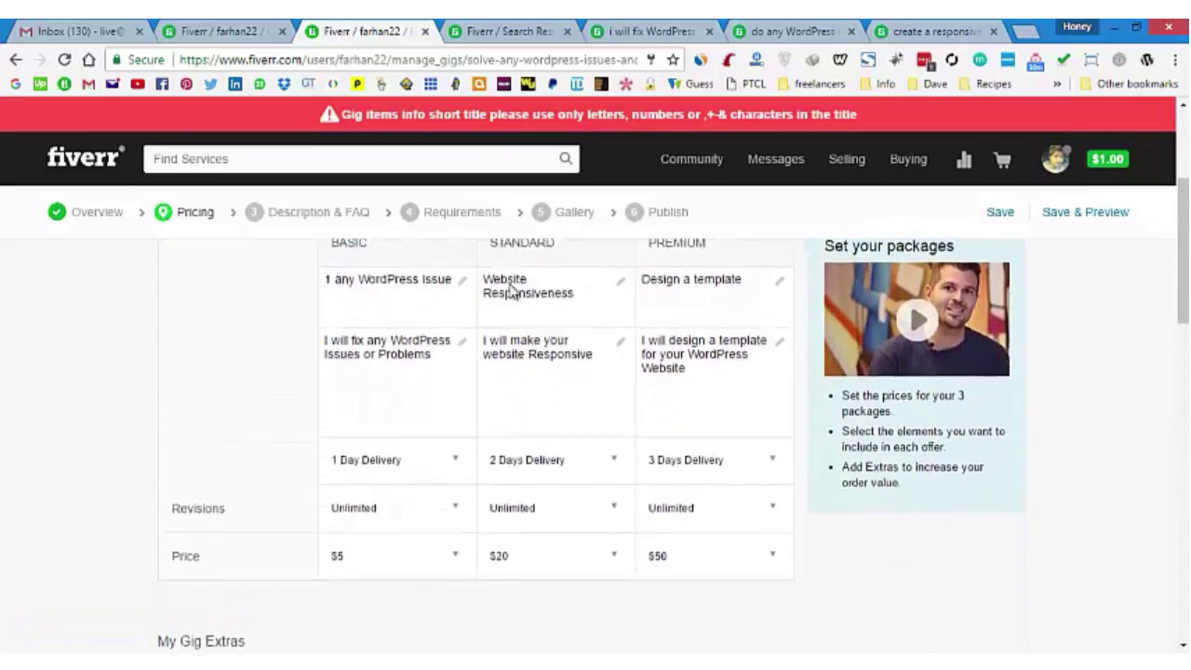
pyautogui.scroll(-5, 513, 296)
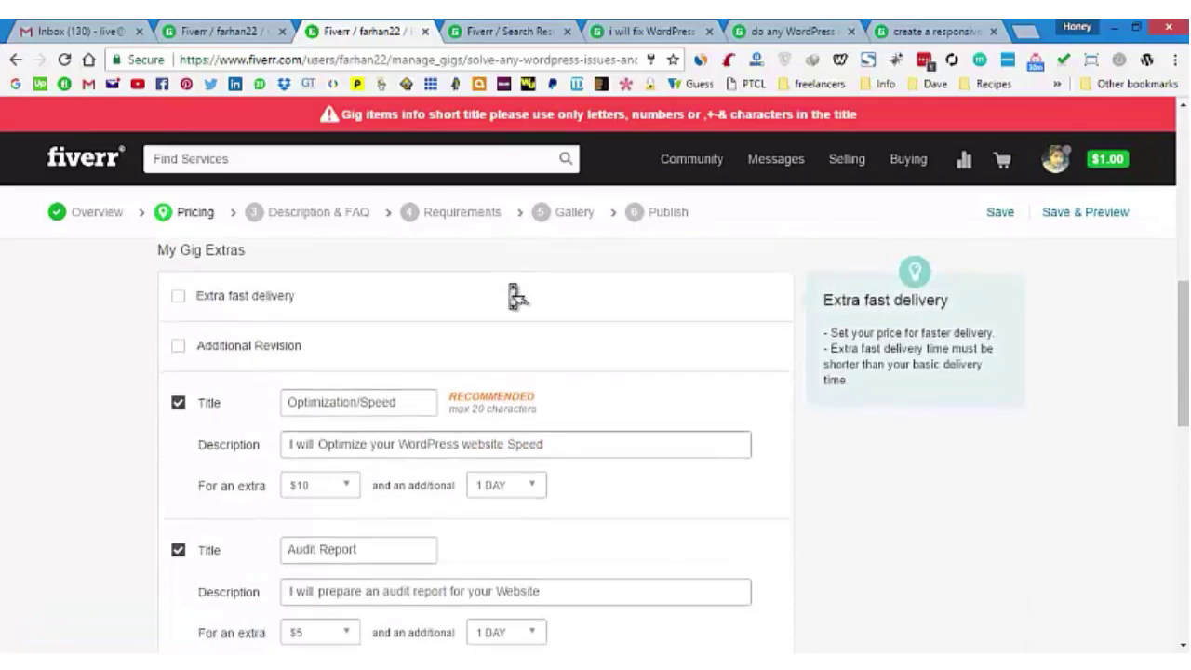
pyautogui.click(362, 317)
pyautogui.press('BackSpace')
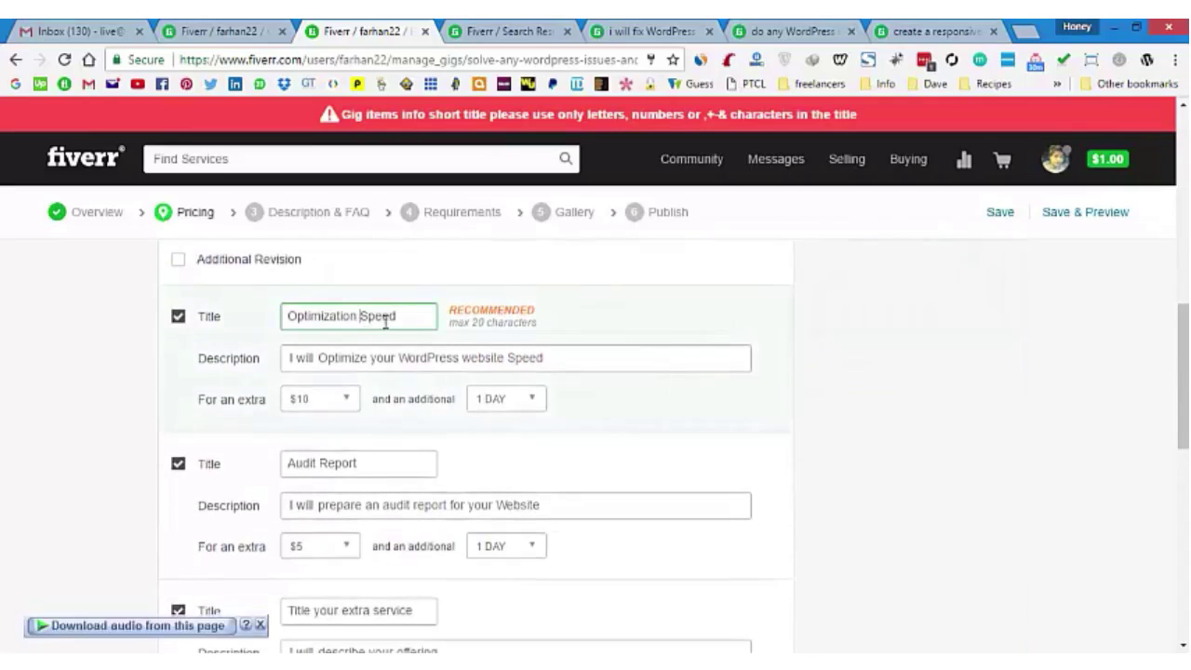
pyautogui.moveTo(360, 317); pyautogui.dragTo(398, 316)
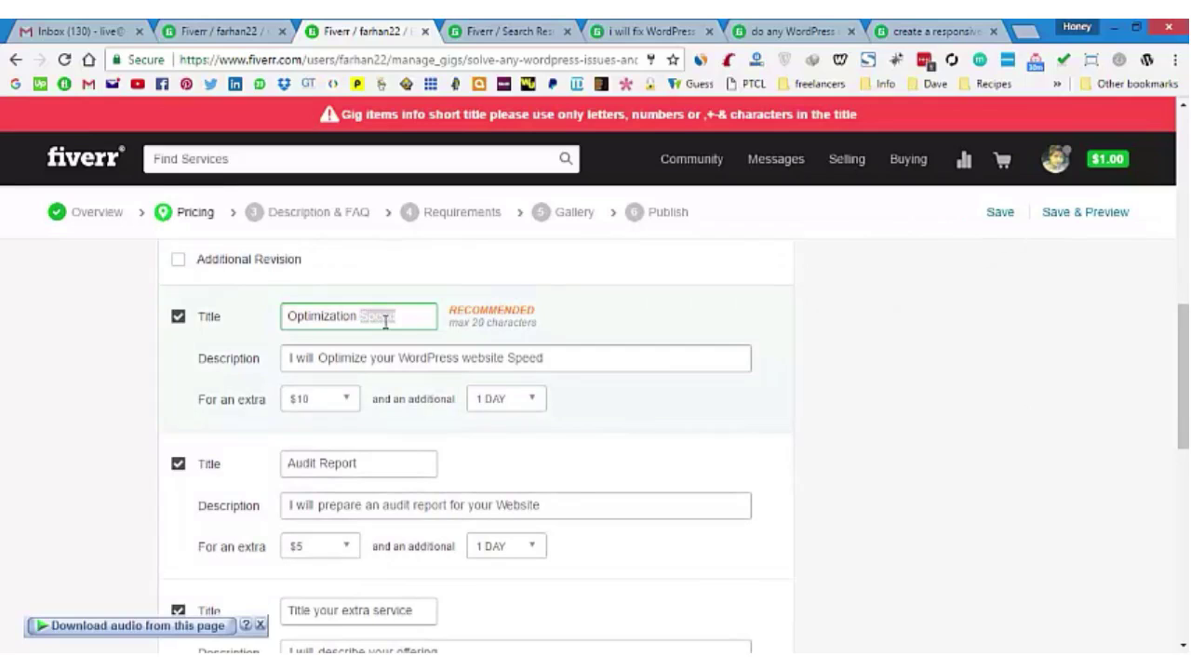
pyautogui.press('BackSpace')
# Disable the blank third extra, then save the pricing and continue to Description & FAQ
pyautogui.scroll(-3, 388, 330)
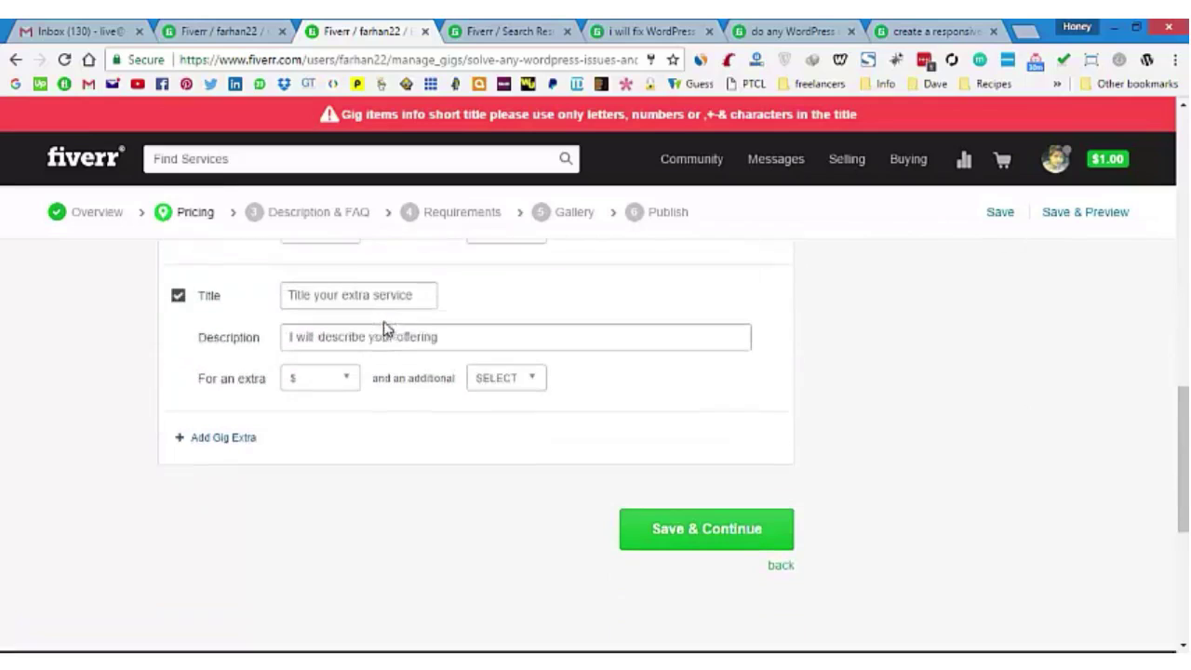
pyautogui.click(179, 287)
pyautogui.click(693, 521)
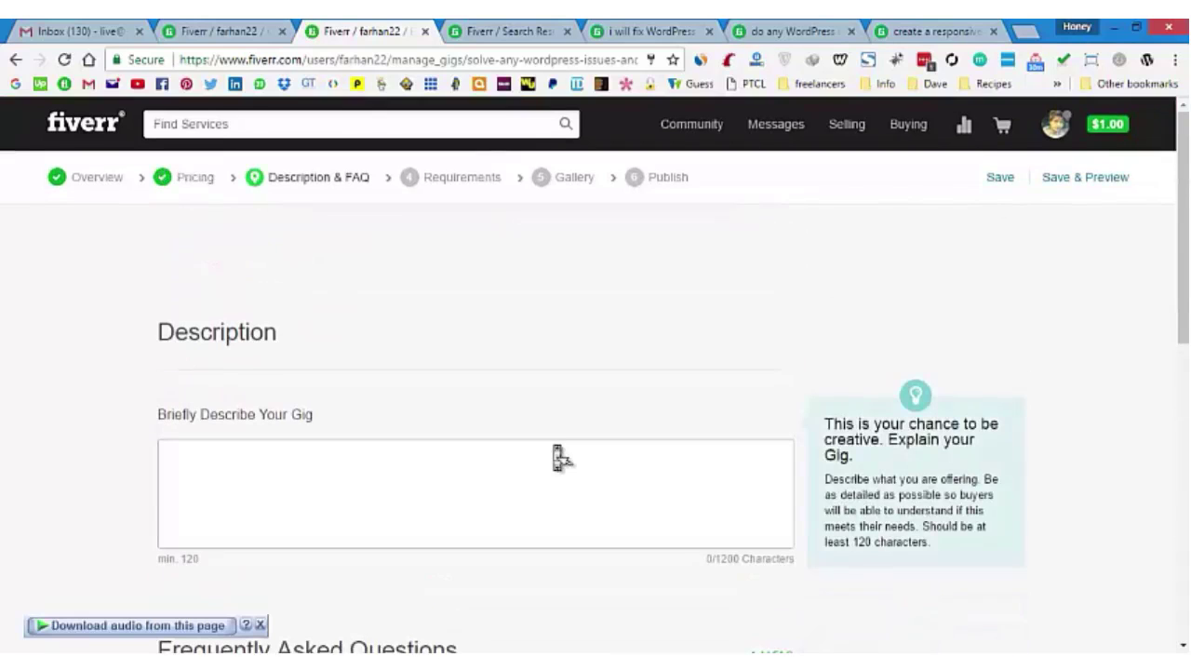
# Start the empty gig description, and examine the similar "fix WordPress issues" and "do any WordPress" gigs as models for its text
pyautogui.click(453, 423)
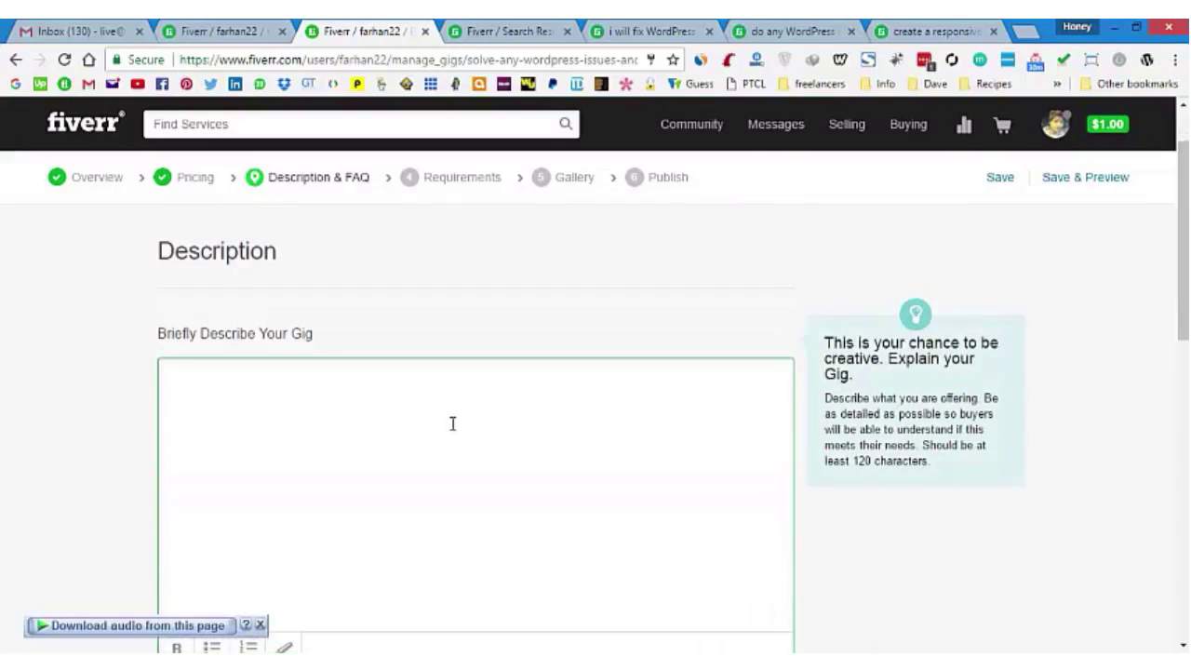
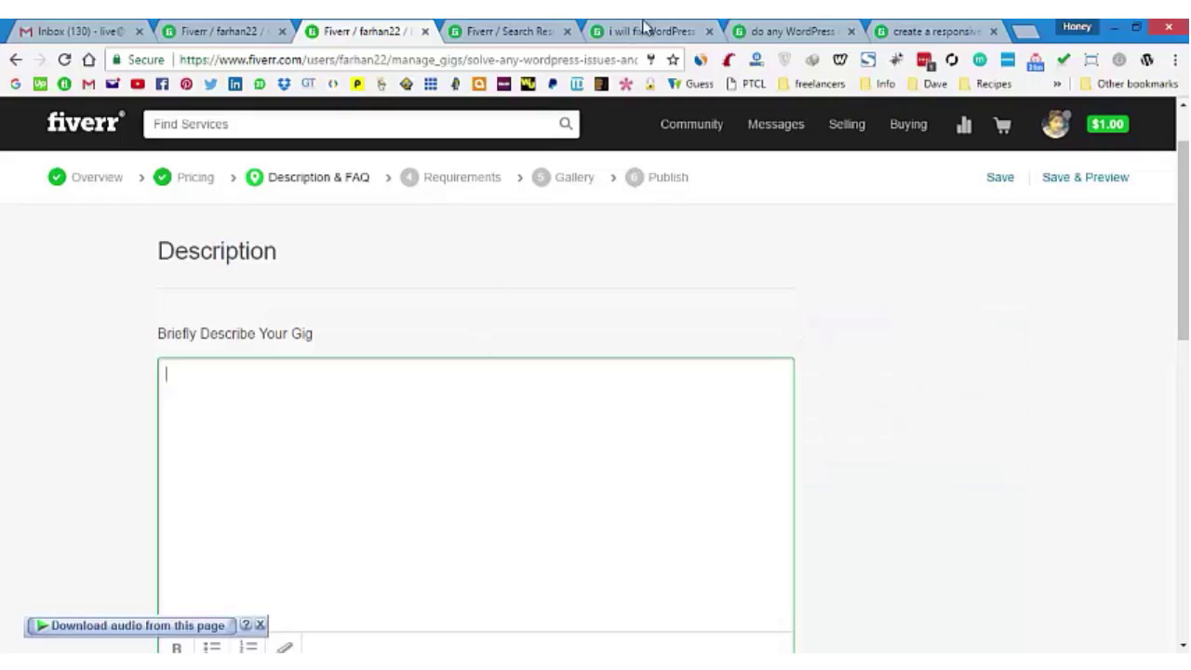
pyautogui.click(399, 447)
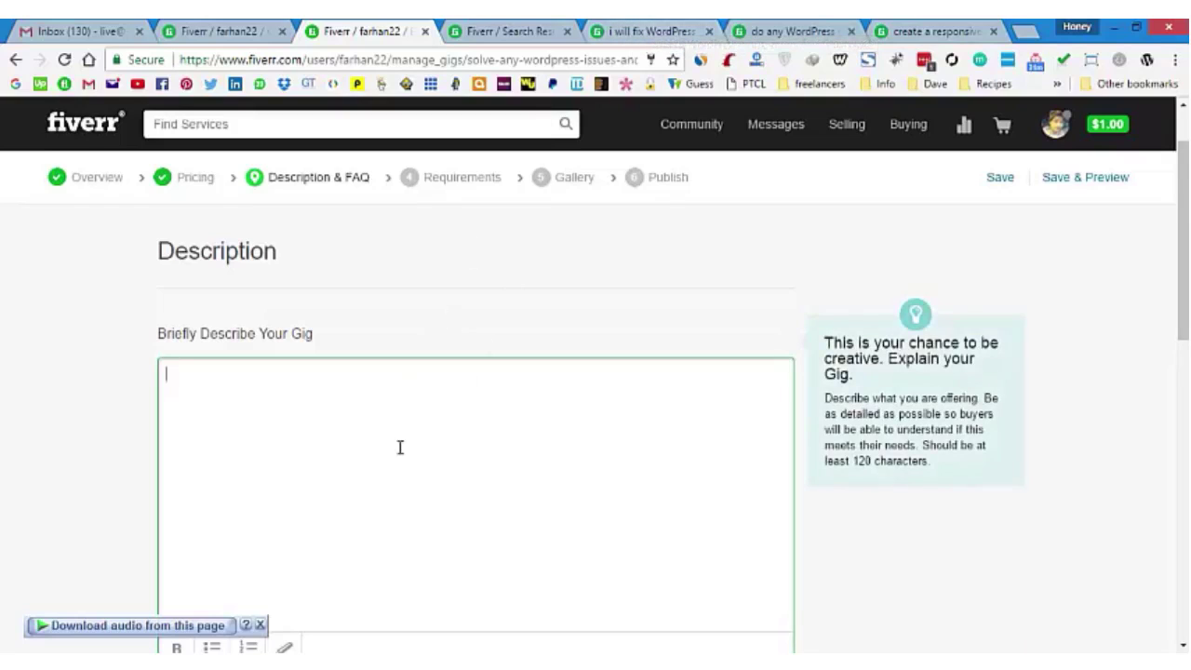
pyautogui.click(663, 29)
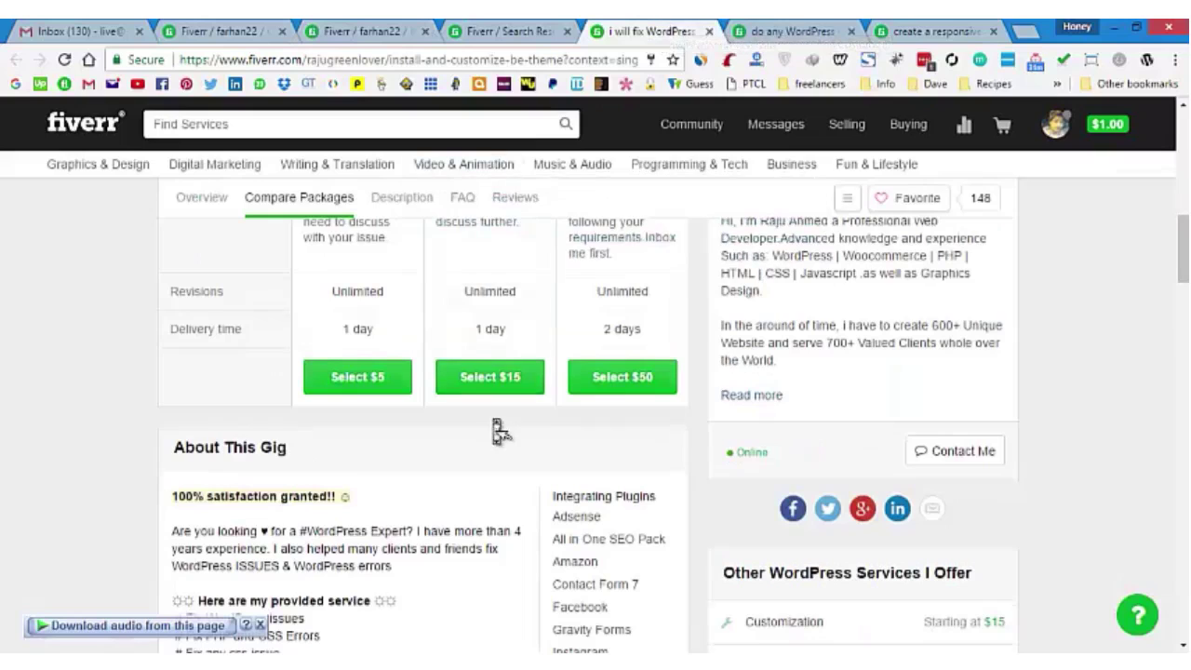
pyautogui.scroll(10, 494, 428)
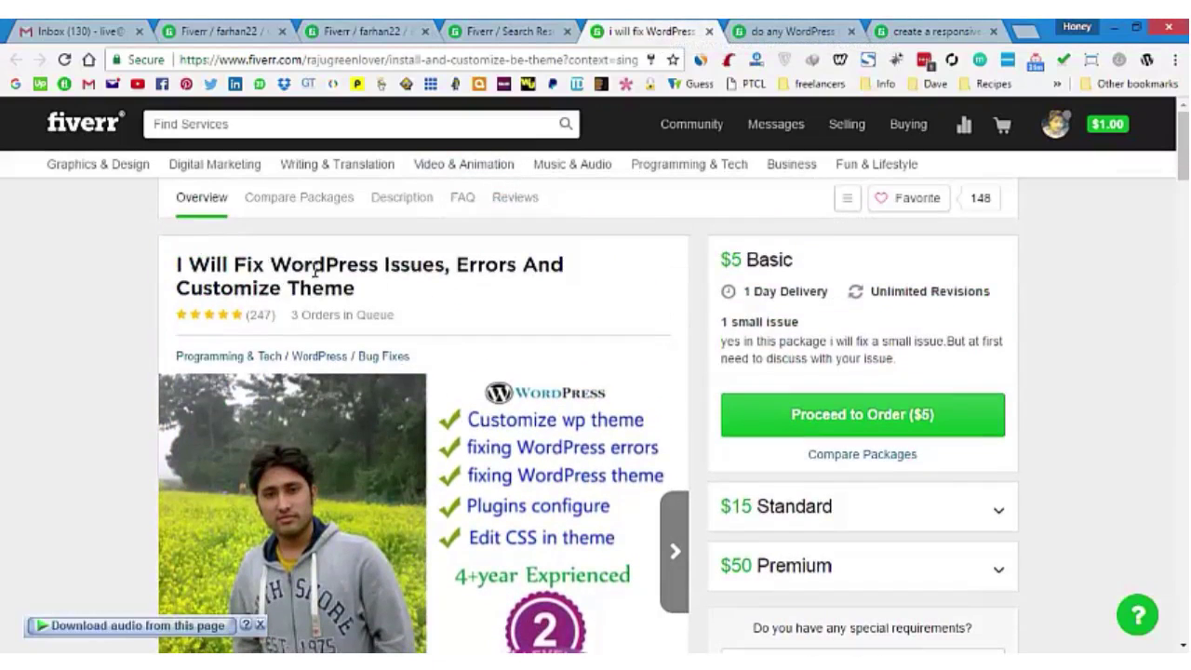
pyautogui.scroll(-5, 314, 272)
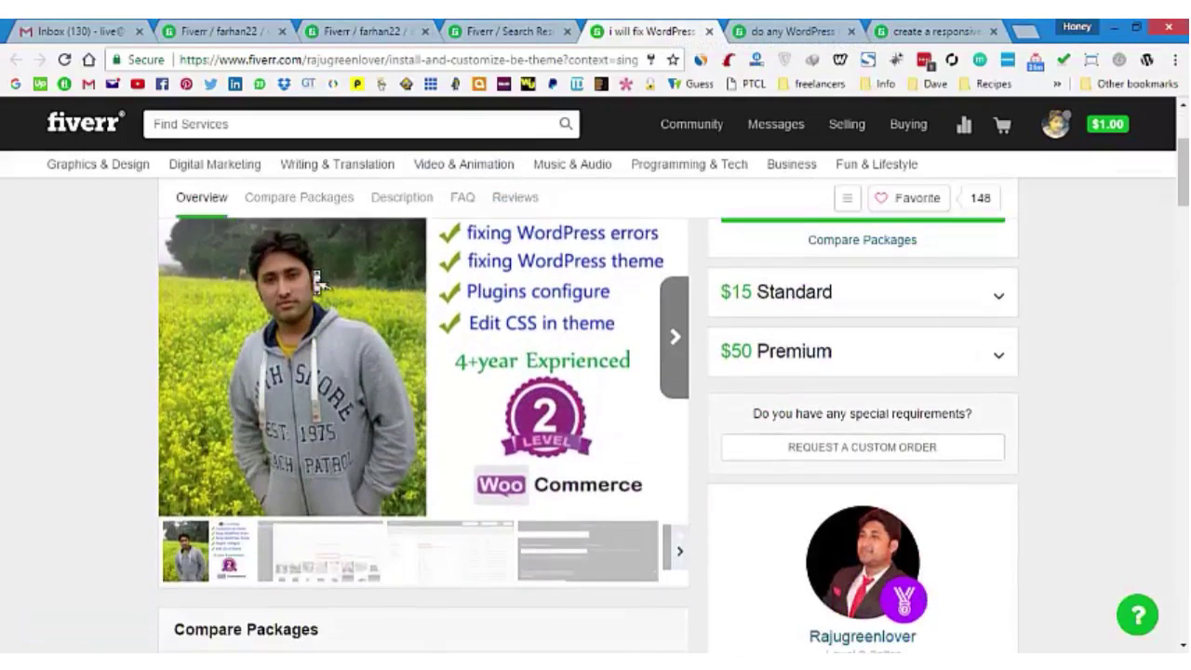
pyautogui.scroll(-3, 315, 283)
pyautogui.click(789, 31)
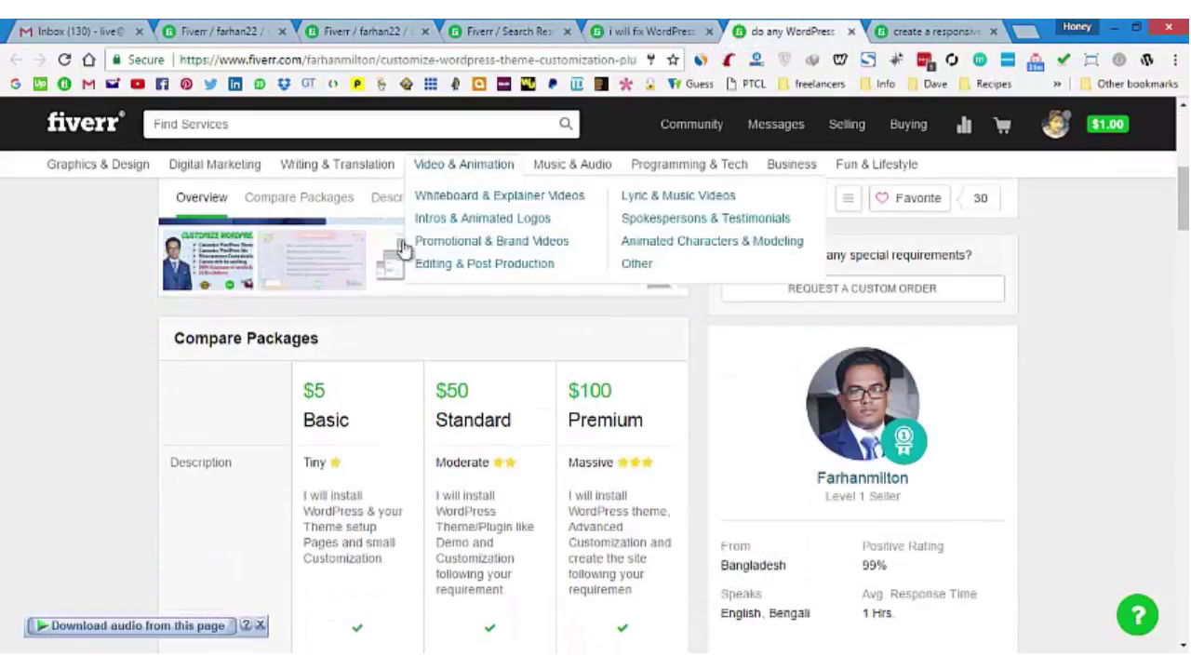
# Browse the gig listings in the "wordpress" search results for competing services
pyautogui.click(500, 31)
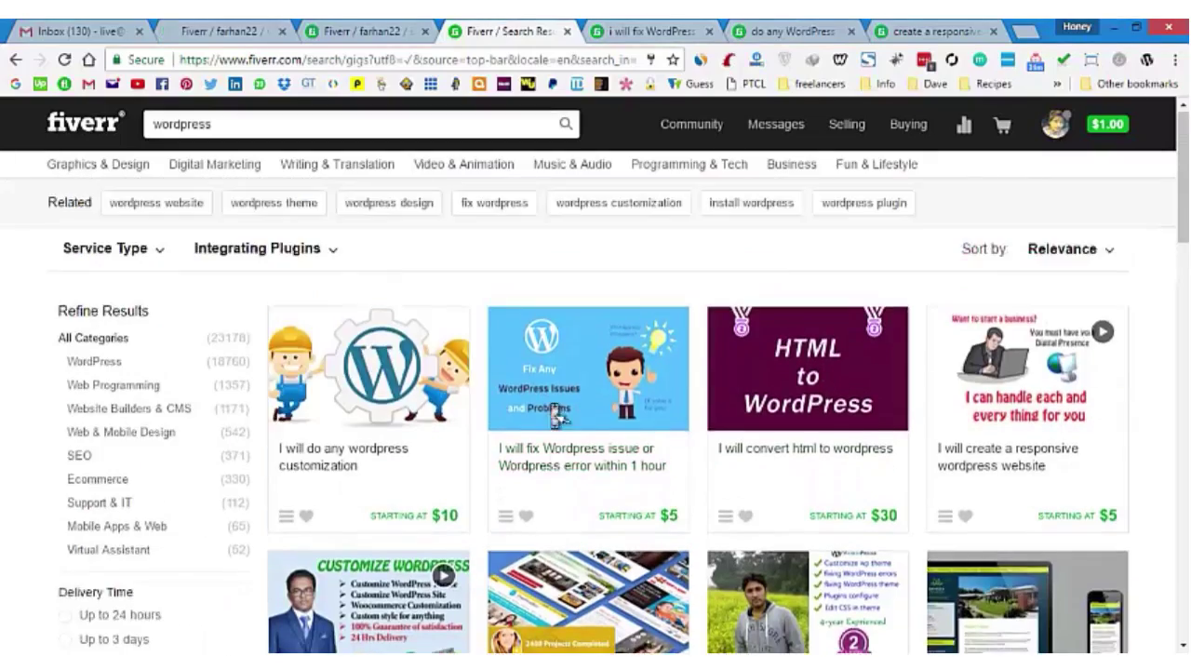
pyautogui.scroll(-3, 1001, 412)
pyautogui.scroll(3, 672, 452)
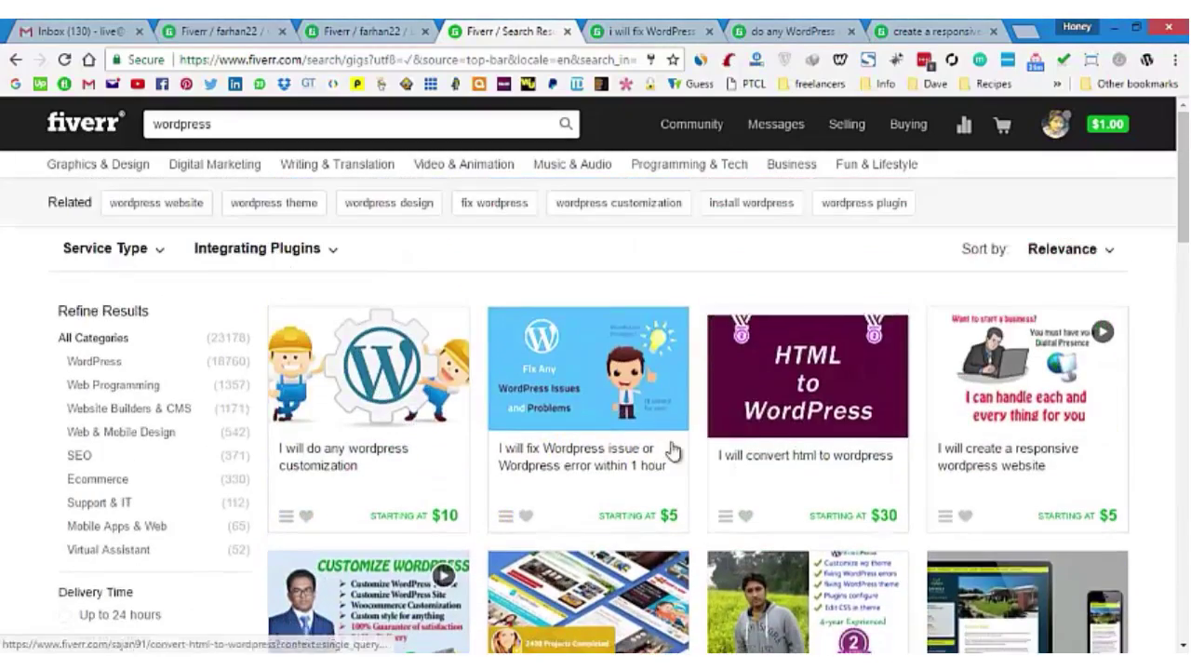
pyautogui.scroll(-1, 519, 574)
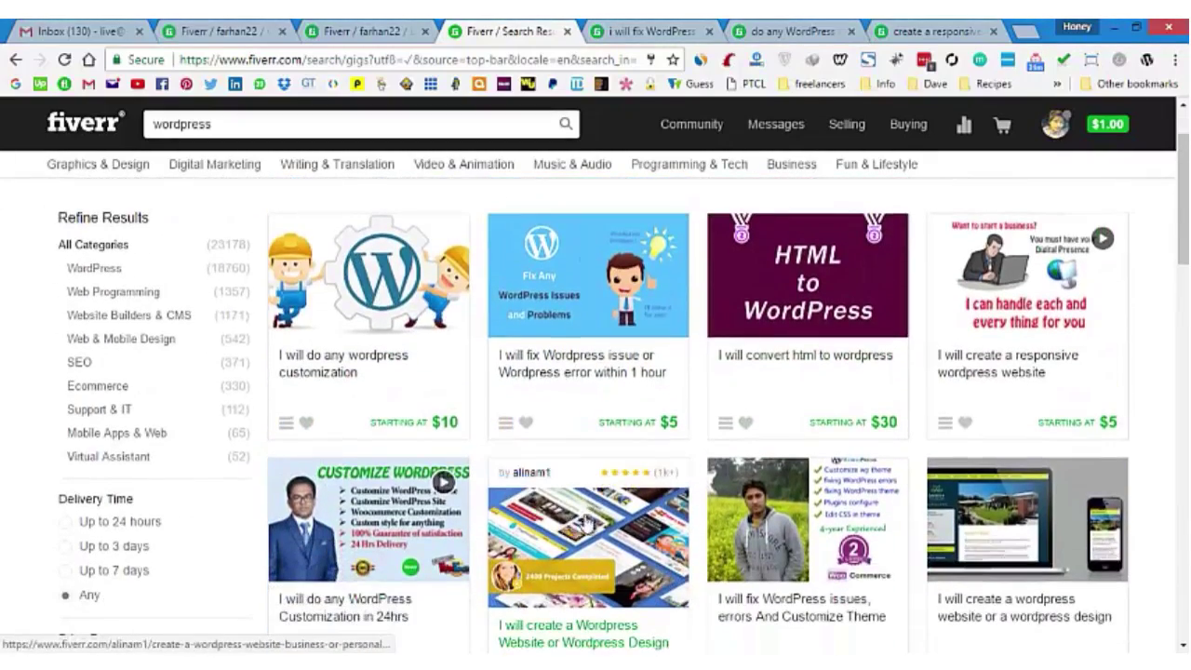
pyautogui.scroll(-5, 632, 510)
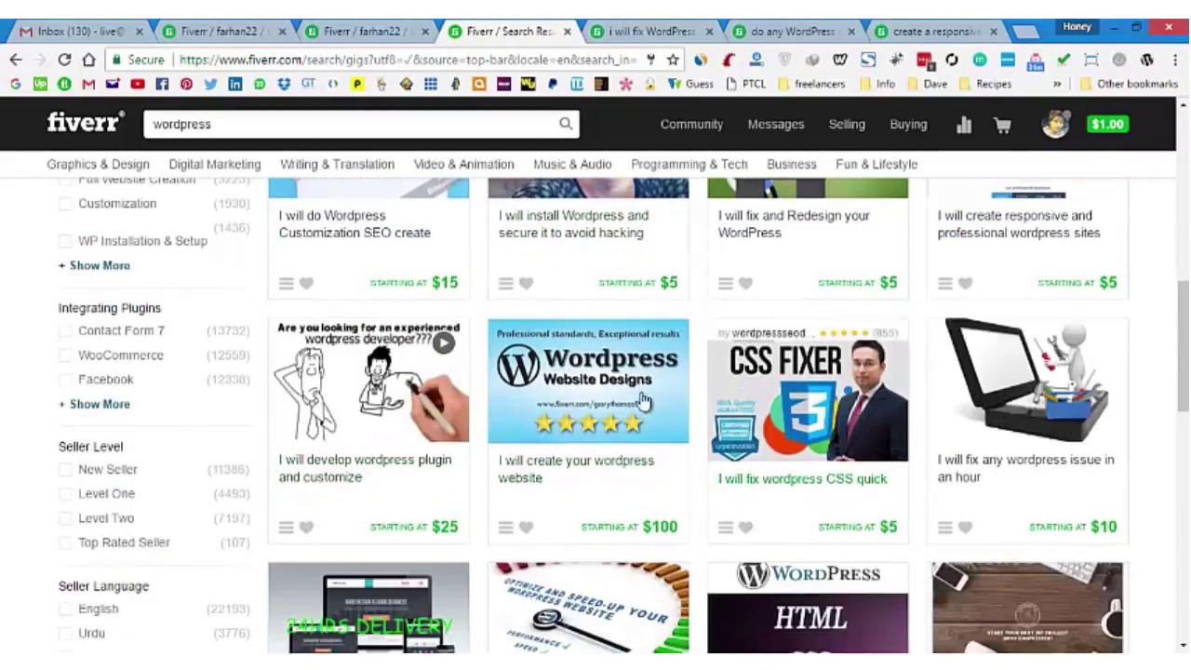
pyautogui.scroll(3, 316, 465)
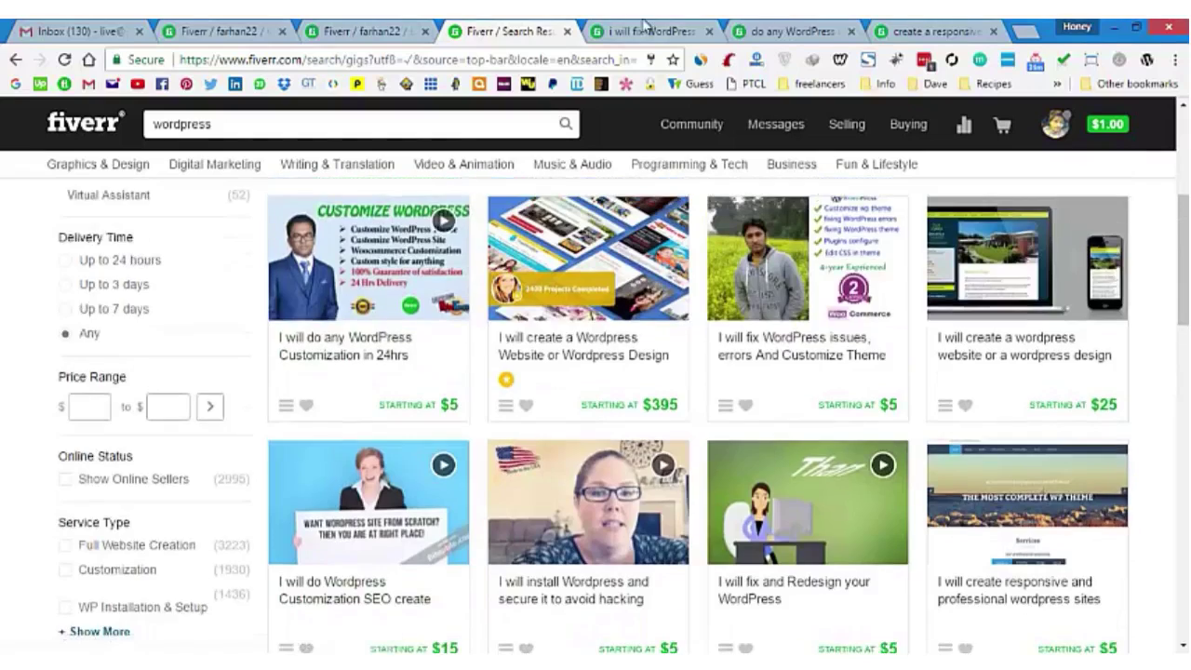
# Examine the WordPress issue-fixing gig's description, from its satisfaction heading and service list to the closing notes, and its package comparison
pyautogui.hotkey('ctrl', 'Tab')
pyautogui.scroll(-6, 313, 473)
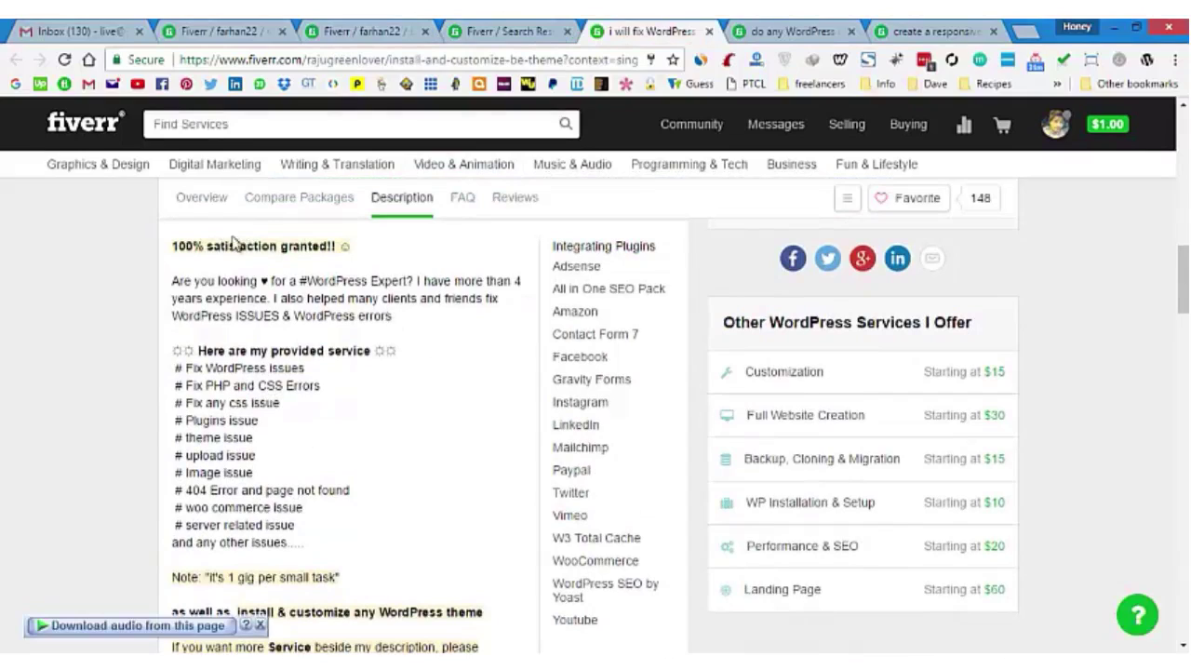
pyautogui.moveTo(186, 247); pyautogui.dragTo(360, 248)
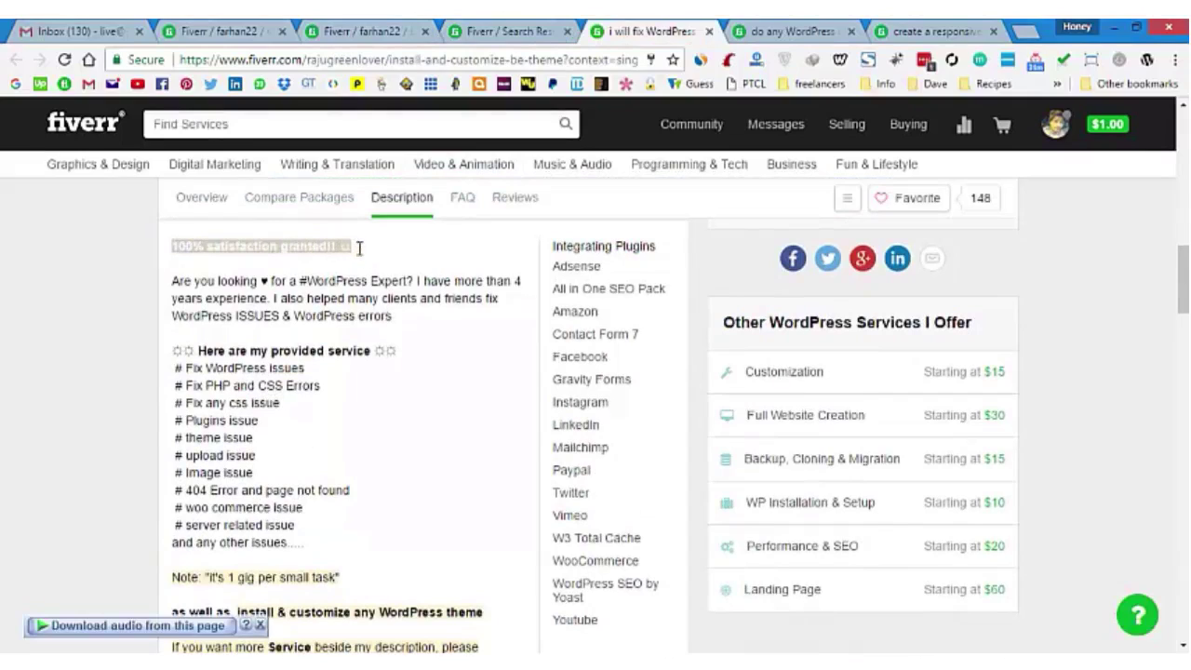
pyautogui.click(372, 249)
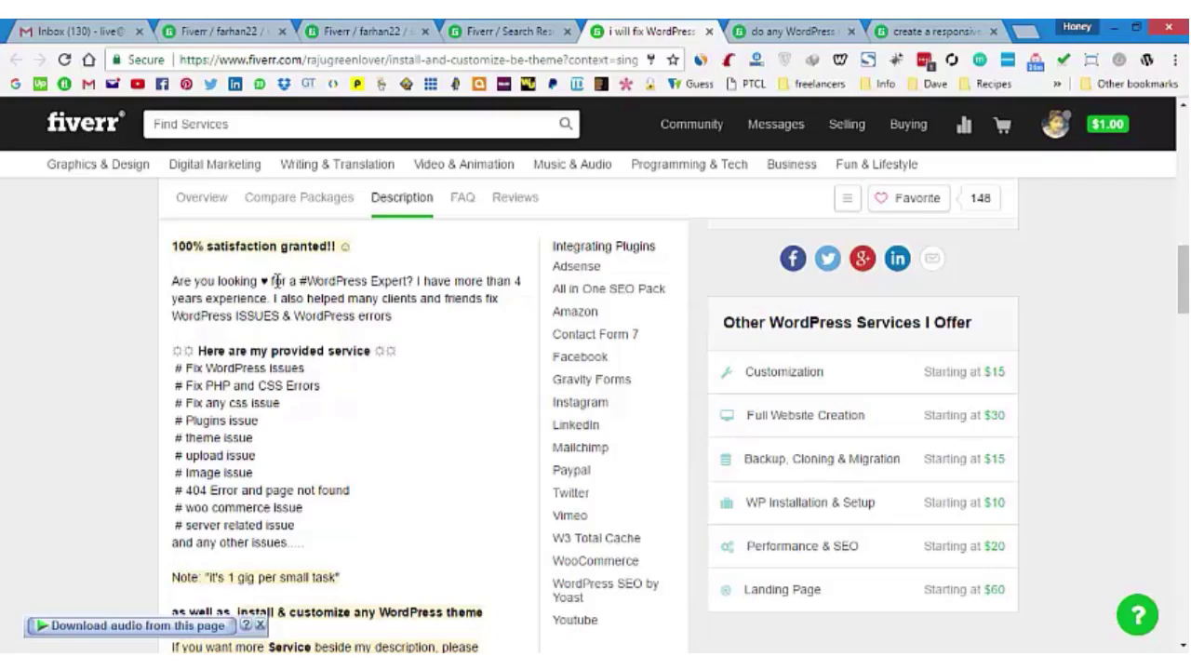
pyautogui.scroll(1, 277, 284)
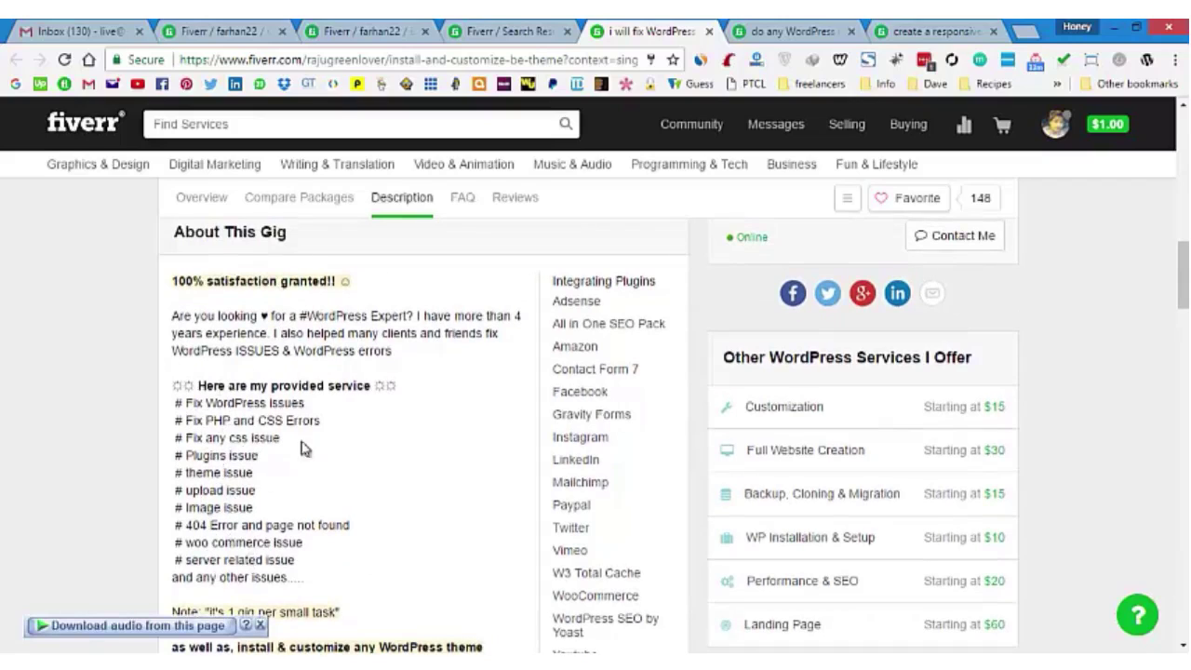
pyautogui.scroll(-2, 369, 474)
pyautogui.scroll(-2, 384, 488)
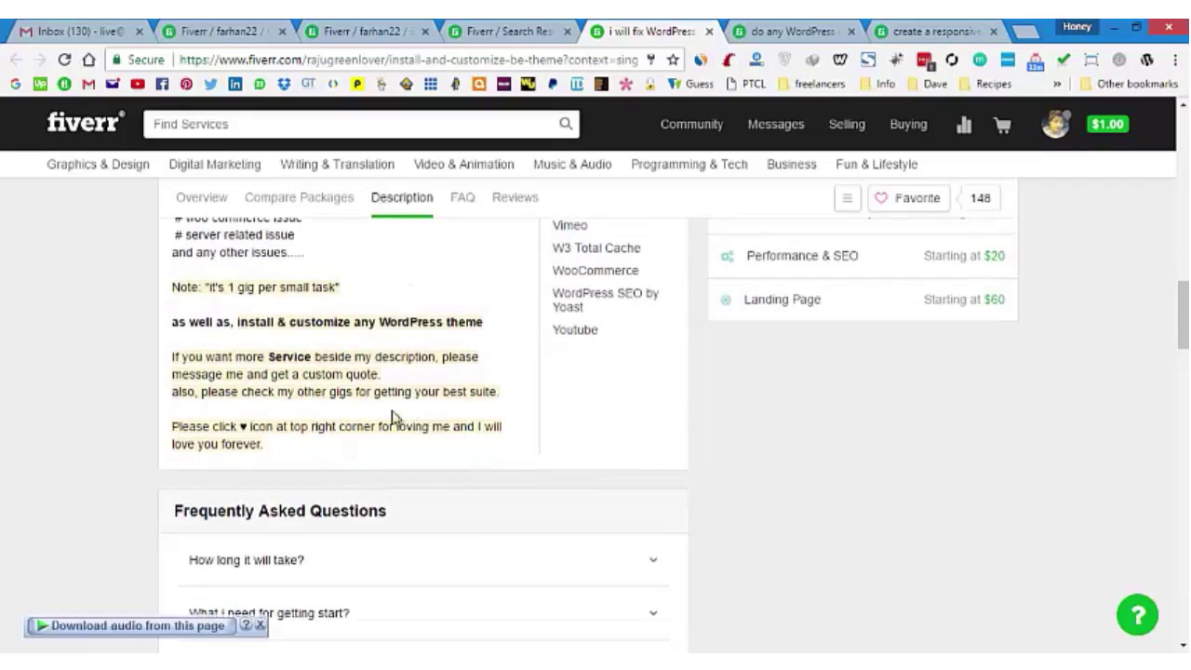
pyautogui.scroll(6, 481, 415)
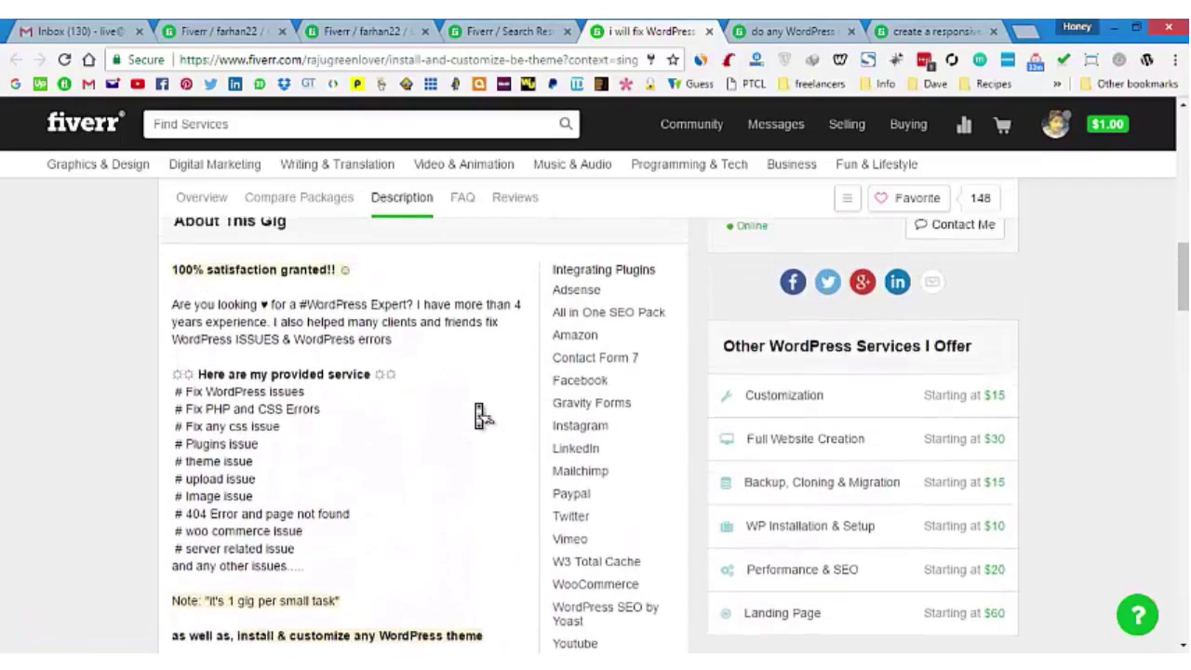
pyautogui.scroll(3, 476, 146)
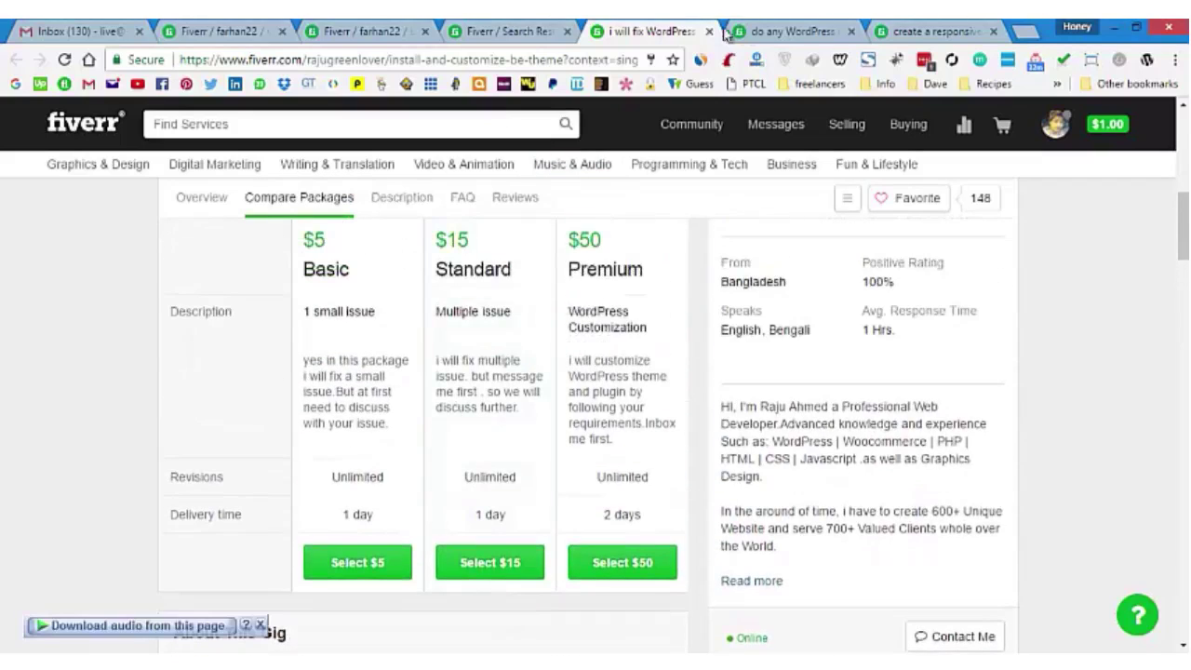
# Examine the WordPress customization gig's packages and description, then return to the own gig's Description & FAQ form
pyautogui.click(786, 33)
pyautogui.scroll(-3, 288, 553)
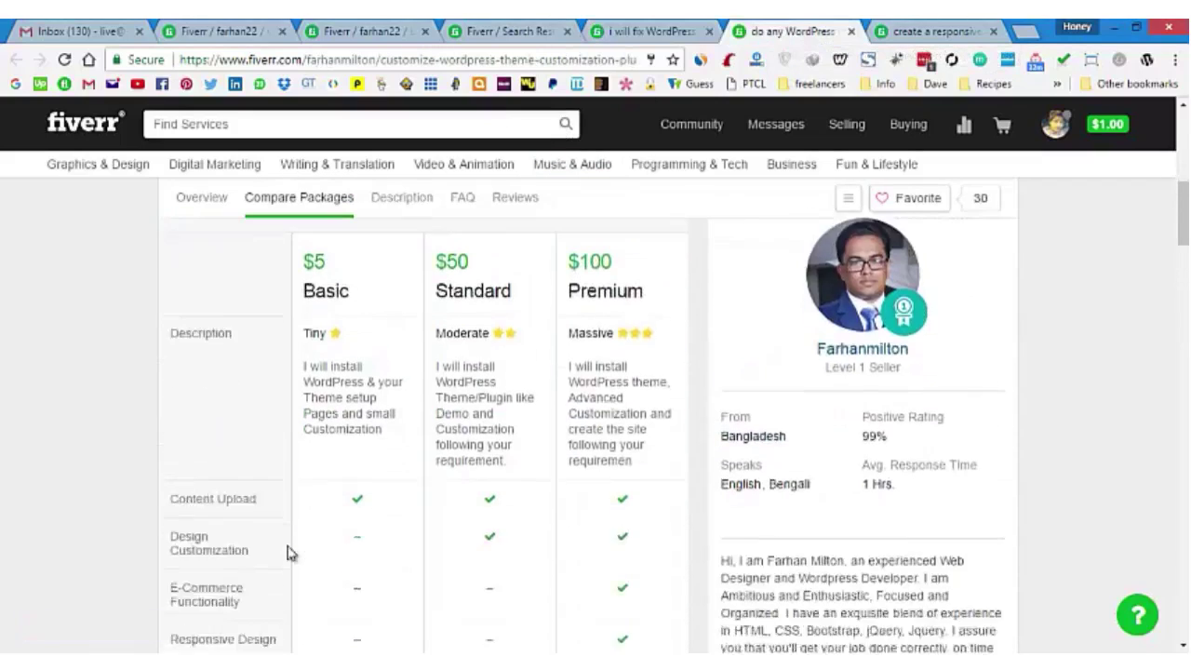
pyautogui.scroll(-6, 419, 502)
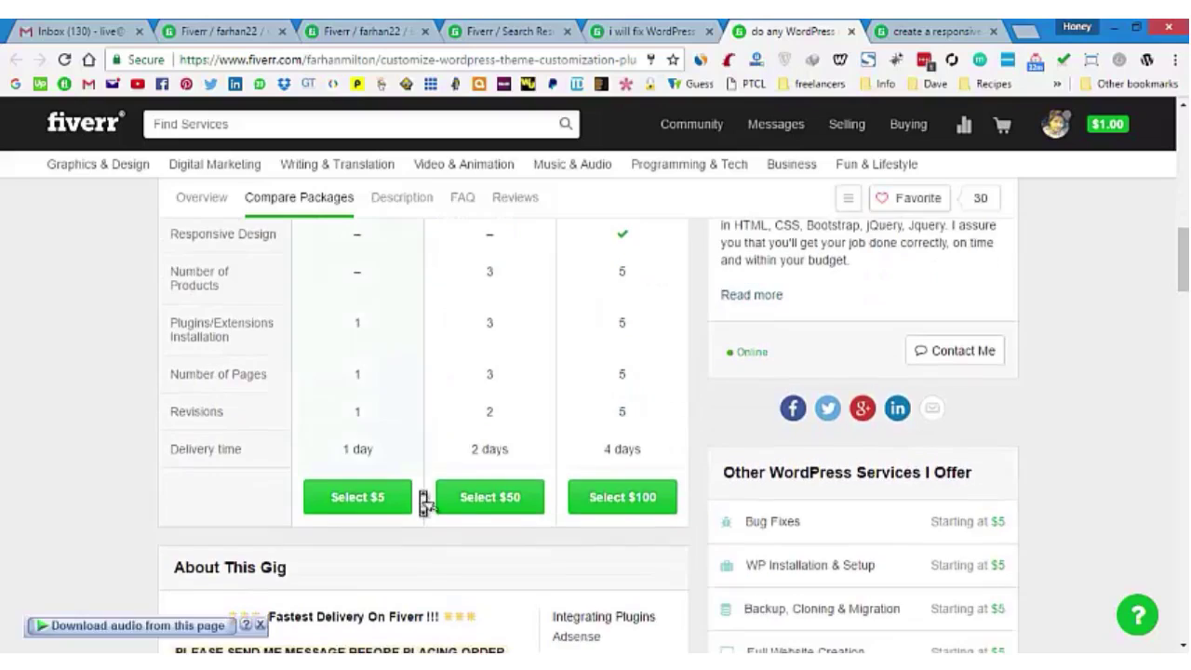
pyautogui.scroll(-2, 420, 498)
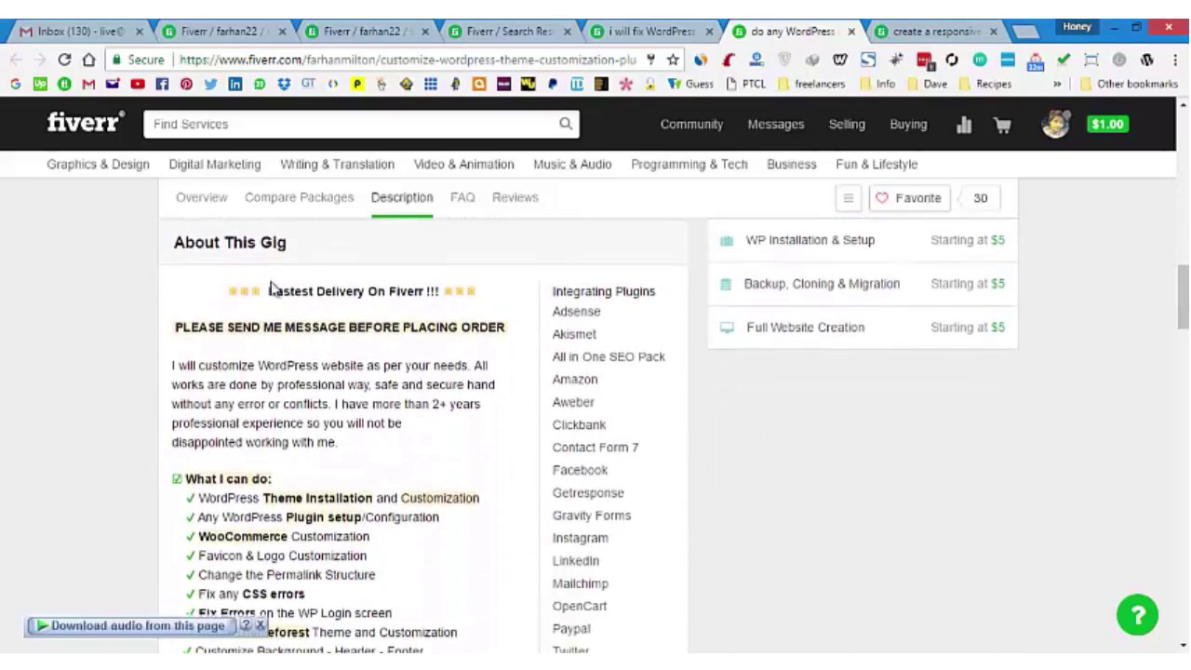
pyautogui.moveTo(258, 290); pyautogui.dragTo(445, 294)
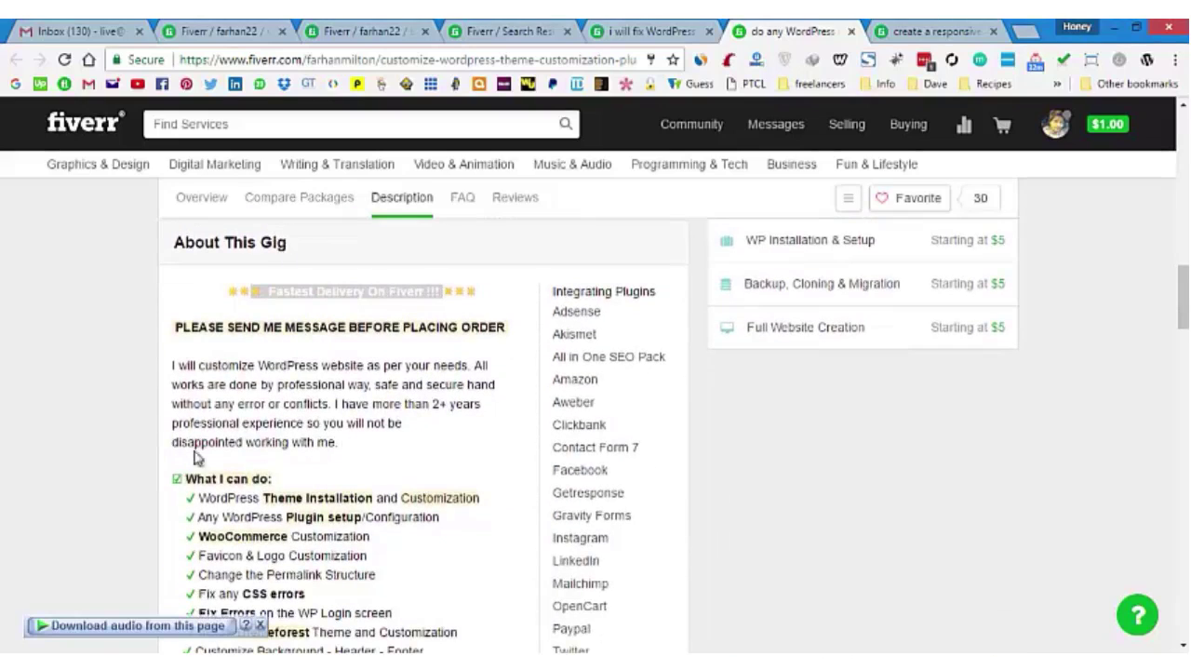
pyautogui.click(284, 353)
pyautogui.scroll(-2, 285, 507)
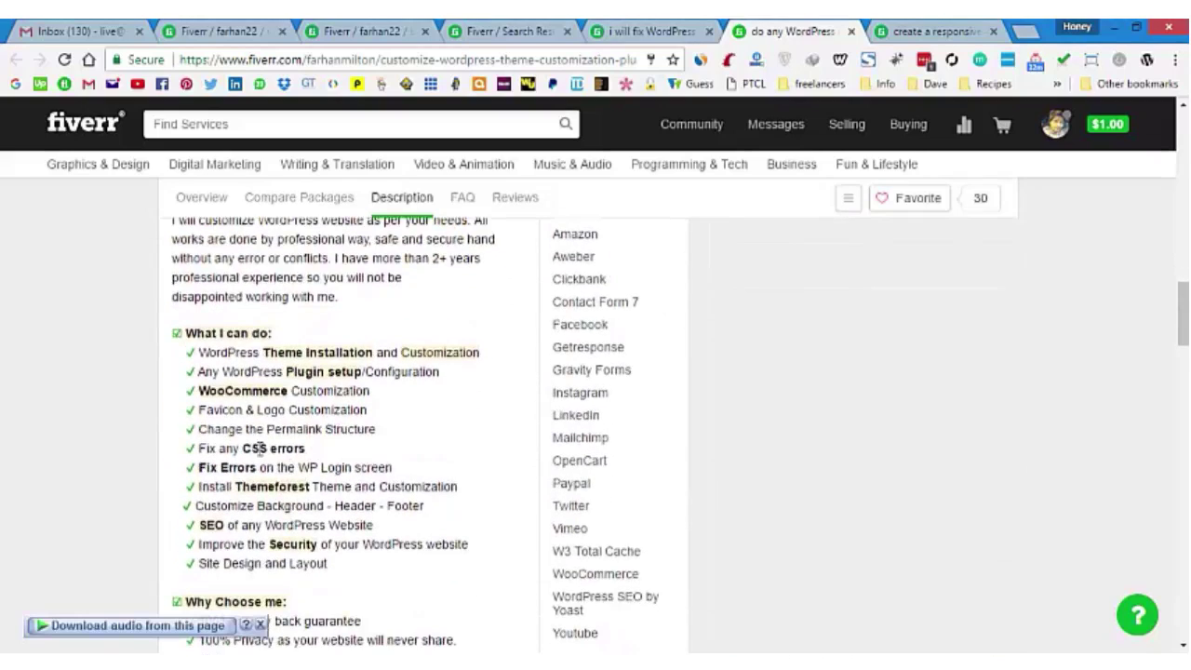
pyautogui.scroll(-3, 405, 543)
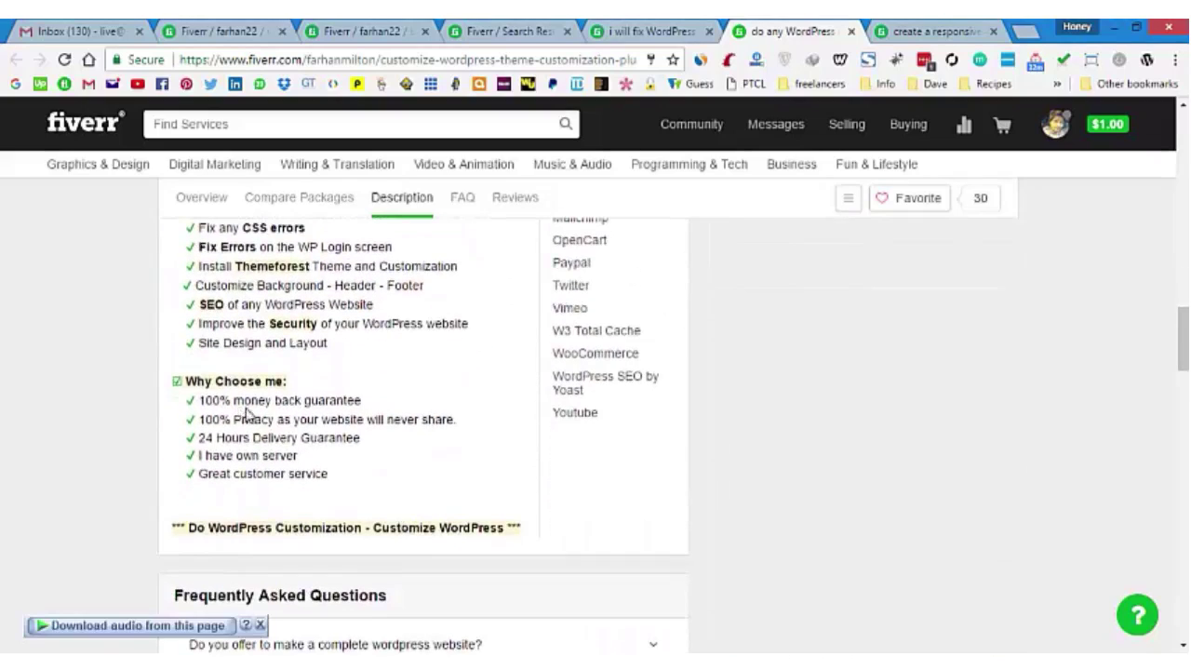
pyautogui.scroll(6, 456, 390)
pyautogui.scroll(3, 457, 391)
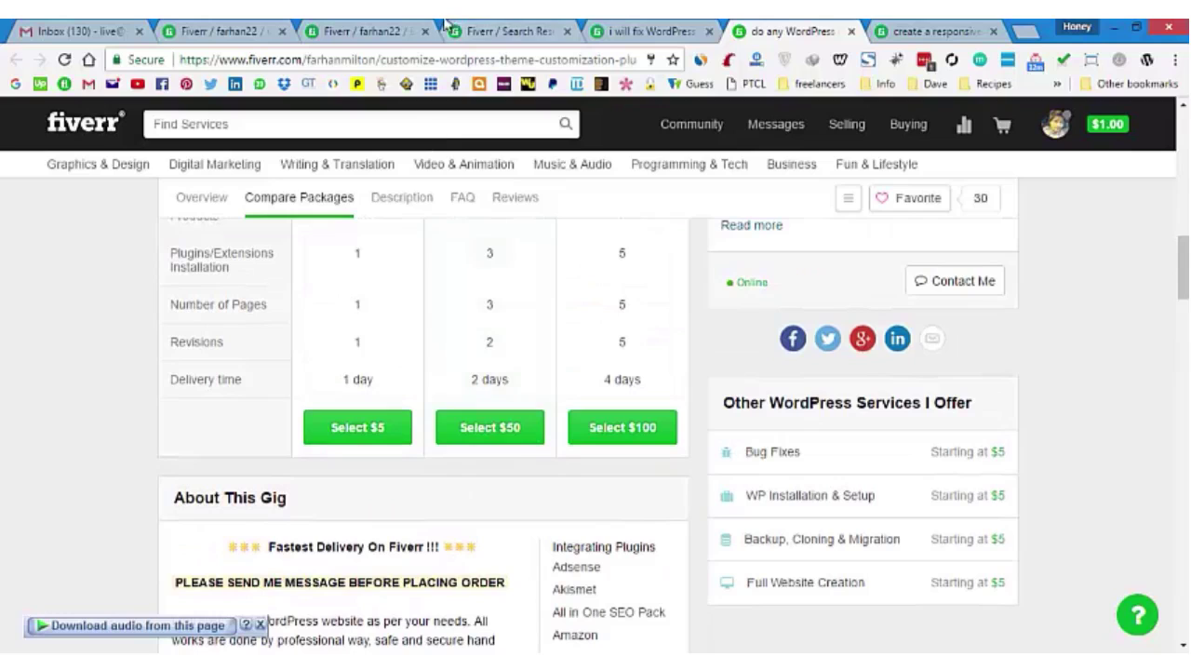
pyautogui.scroll(-3, 450, 519)
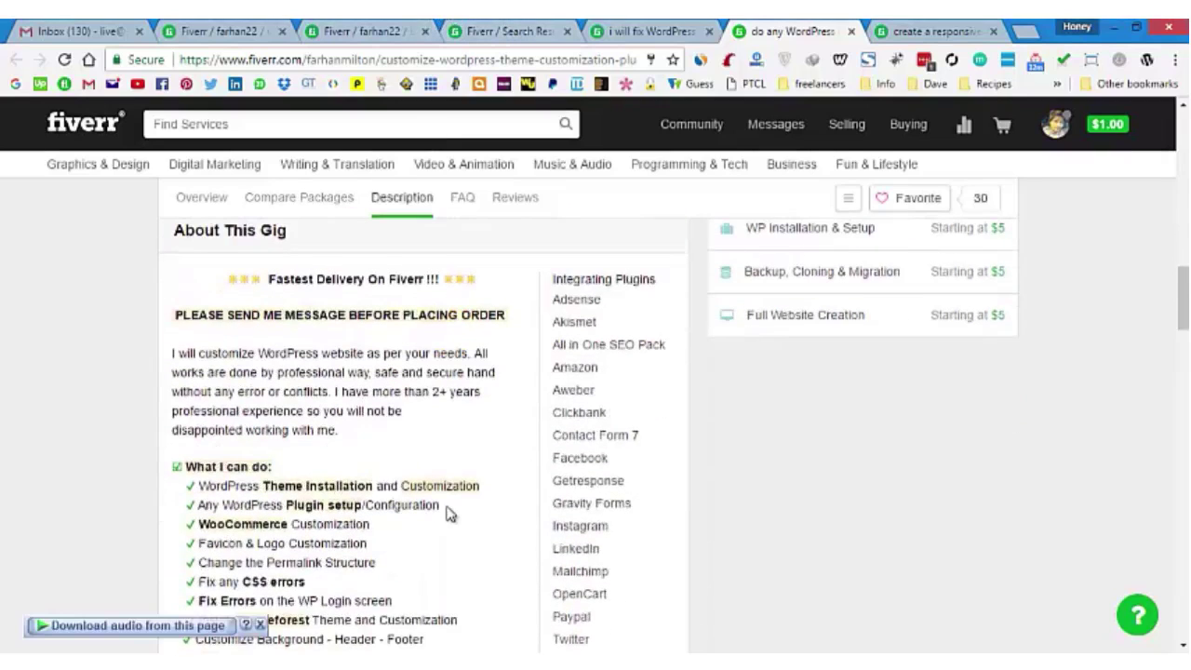
pyautogui.click(379, 28)
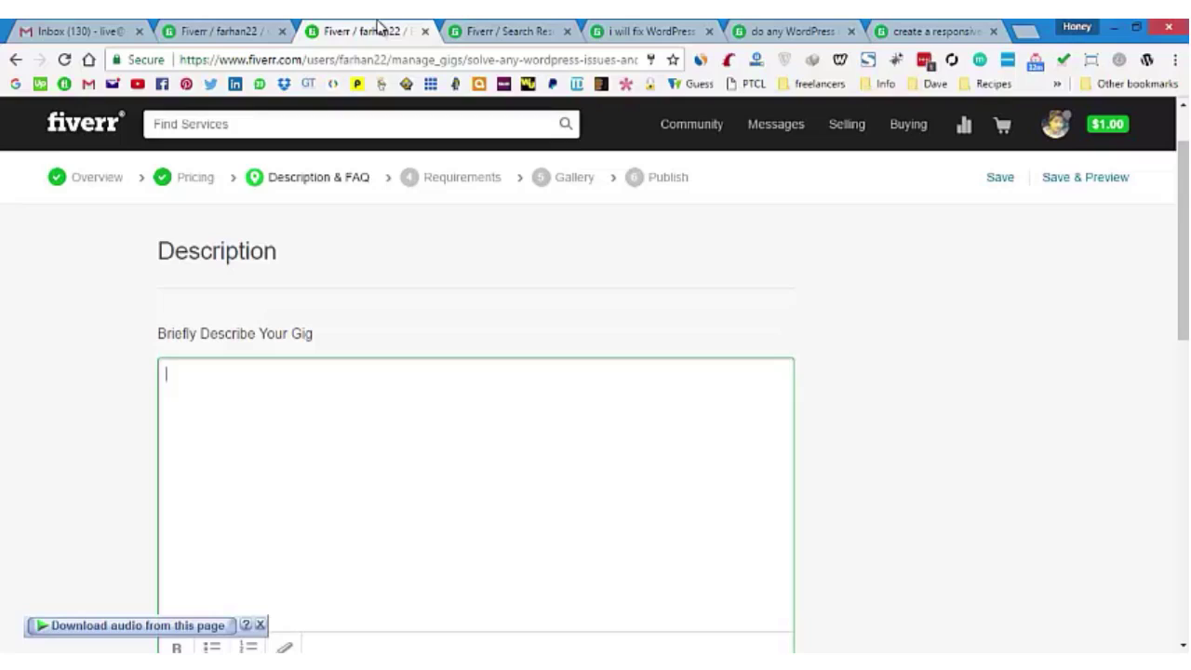
pyautogui.write('Weclom')
pyautogui.press('BackSpace')
pyautogui.press('BackSpace')
pyautogui.press('BackSpace')
pyautogui.write('come')
pyautogui.press('BackSpace')
pyautogui.press('BackSpace')
pyautogui.press('BackSpace')
pyautogui.press('BackSpace')
pyautogui.press('BackSpace')
pyautogui.press('BackSpace')
pyautogui.press('BackSpace')
pyautogui.press('BackSpace')
# Enter the heading "Exclusively on Fiverr !!" on the first line of the gig description
pyautogui.write('Exclus')
pyautogui.press('BackSpace')
pyautogui.press('BackSpace')
pyautogui.press('BackSpace')
pyautogui.write('lusiovely on Five')
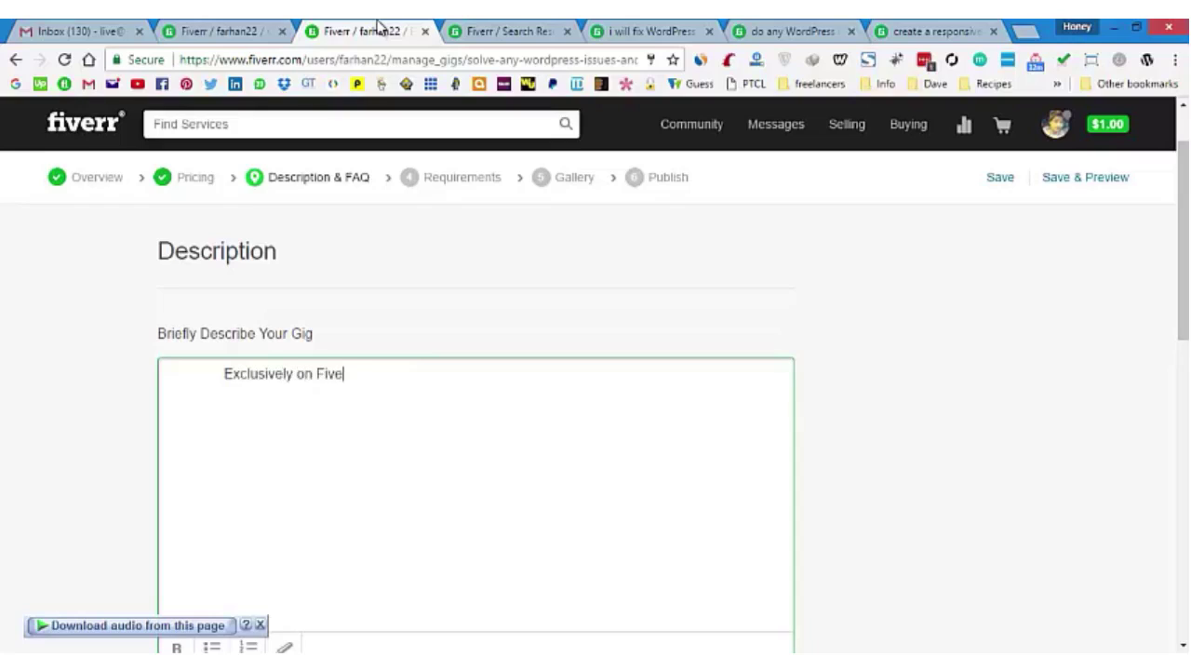
pyautogui.write('rr !!!')
pyautogui.press('BackSpace')
pyautogui.press('BackSpace')
pyautogui.press('BackSpace')
pyautogui.write('>>')
pyautogui.press('BackSpace')
pyautogui.press('BackSpace')
pyautogui.write('!!')
# Make the "Exclusively on Fiverr !!" heading bold
pyautogui.hotkey('shift', 'Left')
pyautogui.hotkey('shift', 'Left')
pyautogui.hotkey('shift', 'Left')
pyautogui.hotkey('shift', 'Left')
pyautogui.hotkey('shift', 'Left')
pyautogui.hotkey('shift', 'Left')
pyautogui.hotkey('shift', 'Left')
pyautogui.hotkey('shift', 'Left')
pyautogui.hotkey('shift', 'Left')
pyautogui.hotkey('shift', 'Left')
pyautogui.hotkey('shift', 'Left')
pyautogui.hotkey('shift', 'Left')
pyautogui.hotkey('shift', 'Left')
pyautogui.hotkey('shift', 'Left')
pyautogui.hotkey('shift', 'Left')
pyautogui.hotkey('shift', 'Left')
pyautogui.hotkey('shift', 'Left')
pyautogui.hotkey('shift', 'Left')
pyautogui.hotkey('shift', 'Left')
pyautogui.hotkey('shift', 'Left')
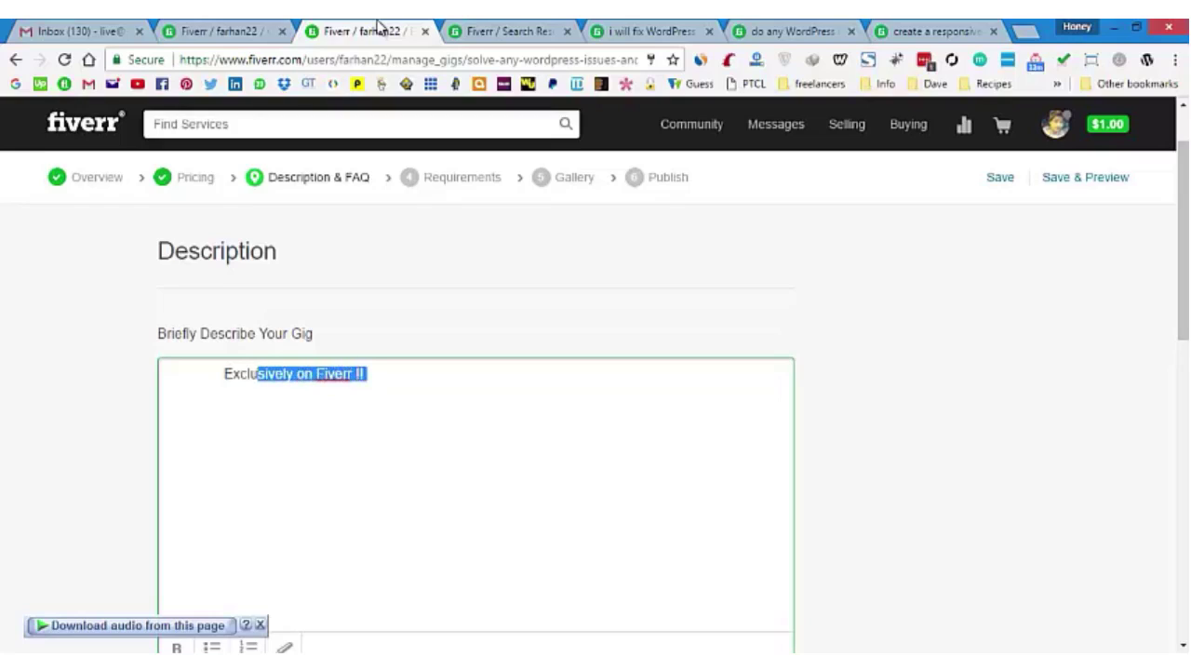
pyautogui.hotkey('ctrl', 'b')
pyautogui.press('Right')
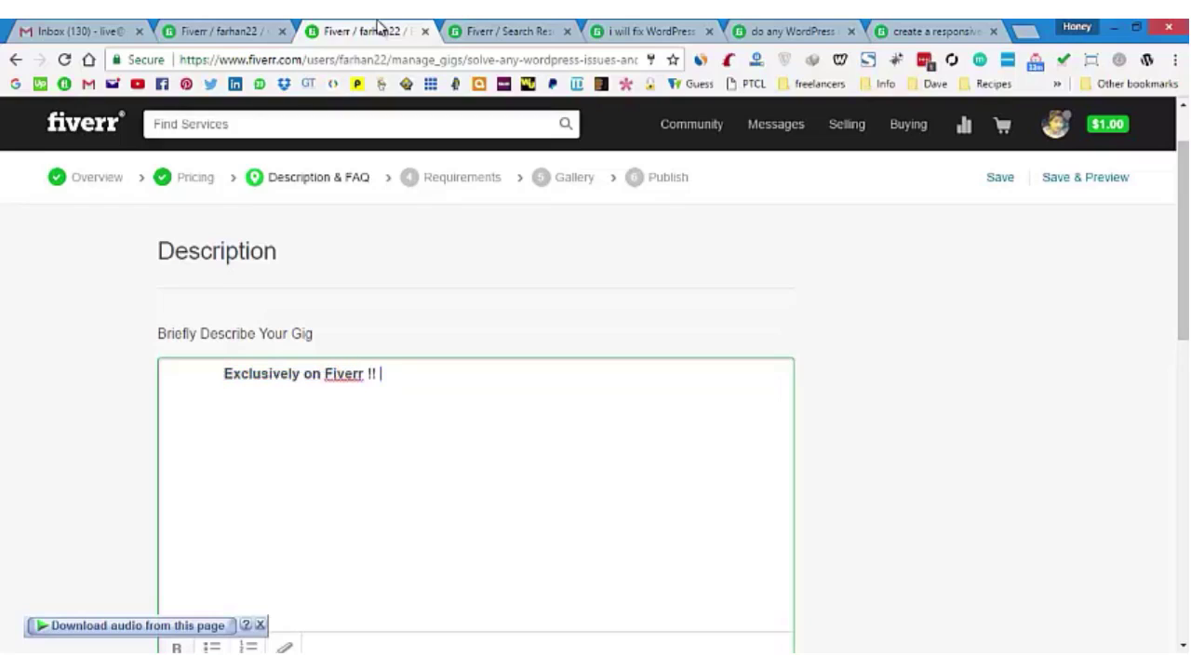
# Apply the highlight formatting to the whole "Exclusively on Fiverr !!" heading
pyautogui.hotkey('shift', 'Left')
pyautogui.hotkey('shift', 'Left')
pyautogui.hotkey('shift', 'Left')
pyautogui.hotkey('shift', 'Left')
pyautogui.hotkey('shift', 'Left')
pyautogui.hotkey('shift', 'Left')
pyautogui.hotkey('shift', 'Left')
pyautogui.hotkey('shift', 'Left')
pyautogui.hotkey('shift', 'Left')
pyautogui.hotkey('shift', 'Left')
pyautogui.hotkey('shift', 'Left')
pyautogui.hotkey('shift', 'Left')
pyautogui.hotkey('shift', 'Left')
pyautogui.hotkey('shift', 'Left')
pyautogui.hotkey('shift', 'Left')
pyautogui.hotkey('shift', 'Left')
pyautogui.hotkey('shift', 'Left')
pyautogui.hotkey('shift', 'Left')
pyautogui.hotkey('shift', 'Left')
pyautogui.hotkey('shift', 'Left')
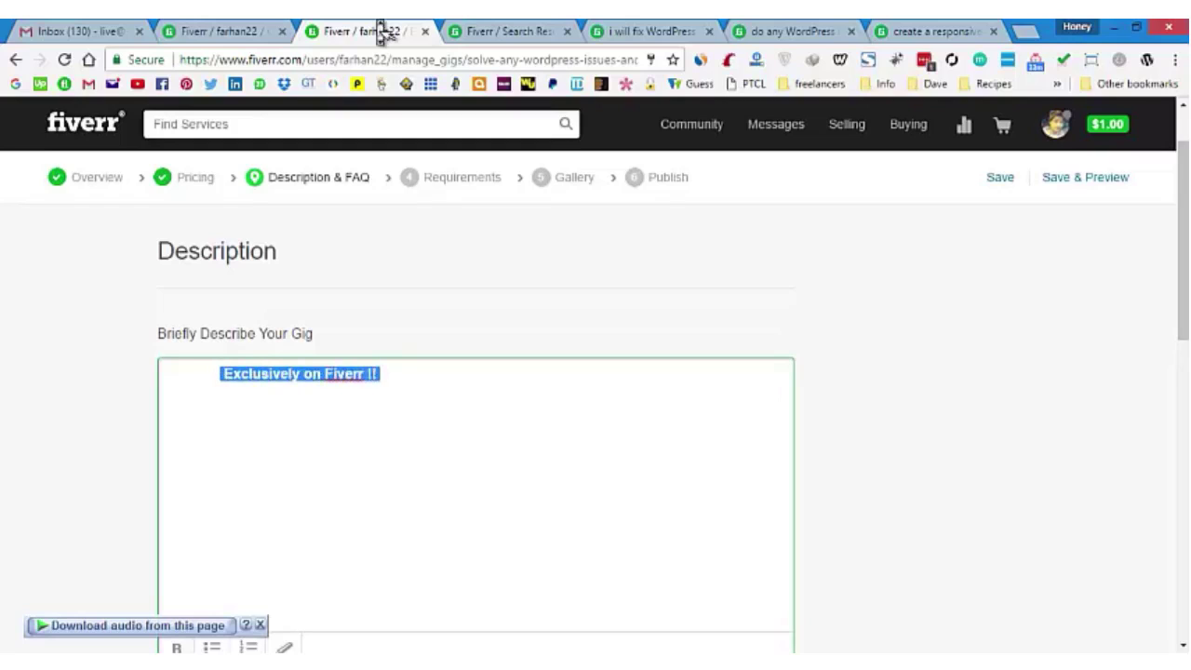
pyautogui.scroll(-3, 423, 475)
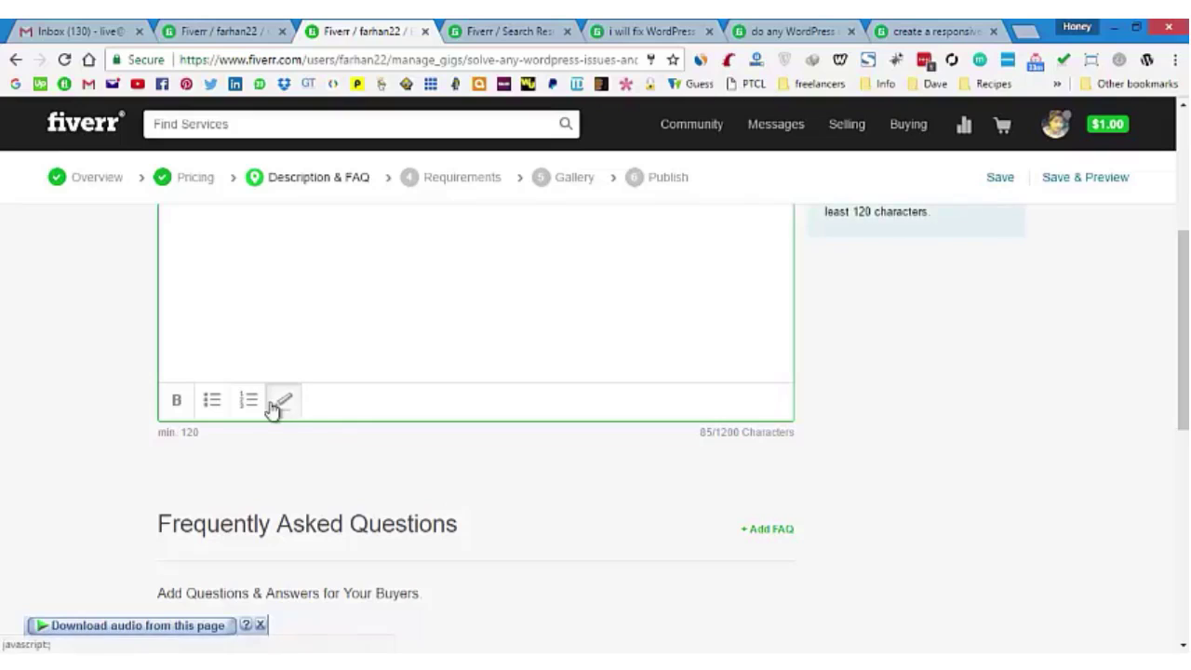
pyautogui.click(272, 409)
pyautogui.scroll(3, 550, 345)
# Indent the heading with spaces toward the middle of its line and add new lines below it
pyautogui.click(216, 417)
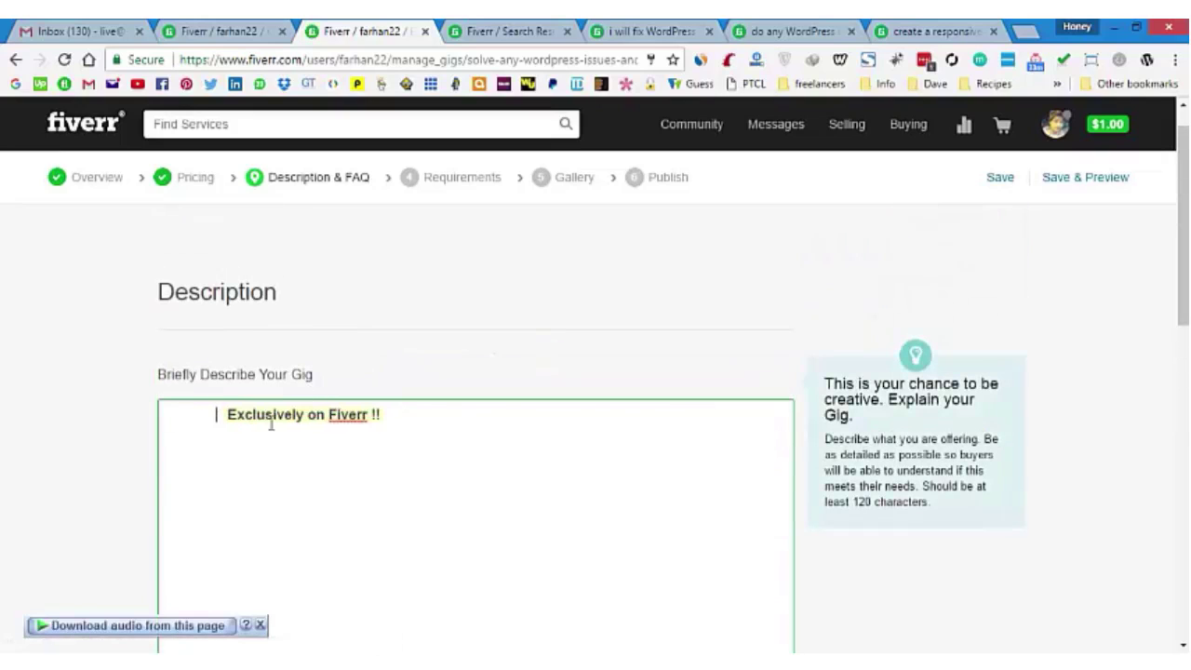
pyautogui.click(558, 424)
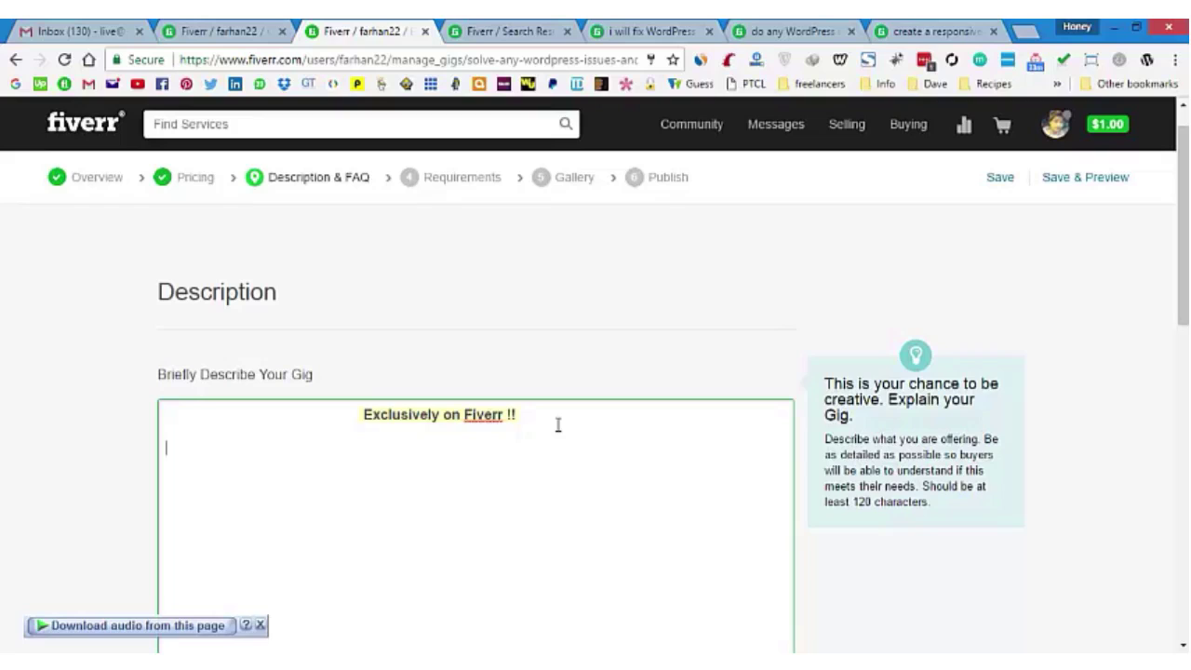
pyautogui.scroll(-3, 555, 430)
pyautogui.scroll(3, 502, 441)
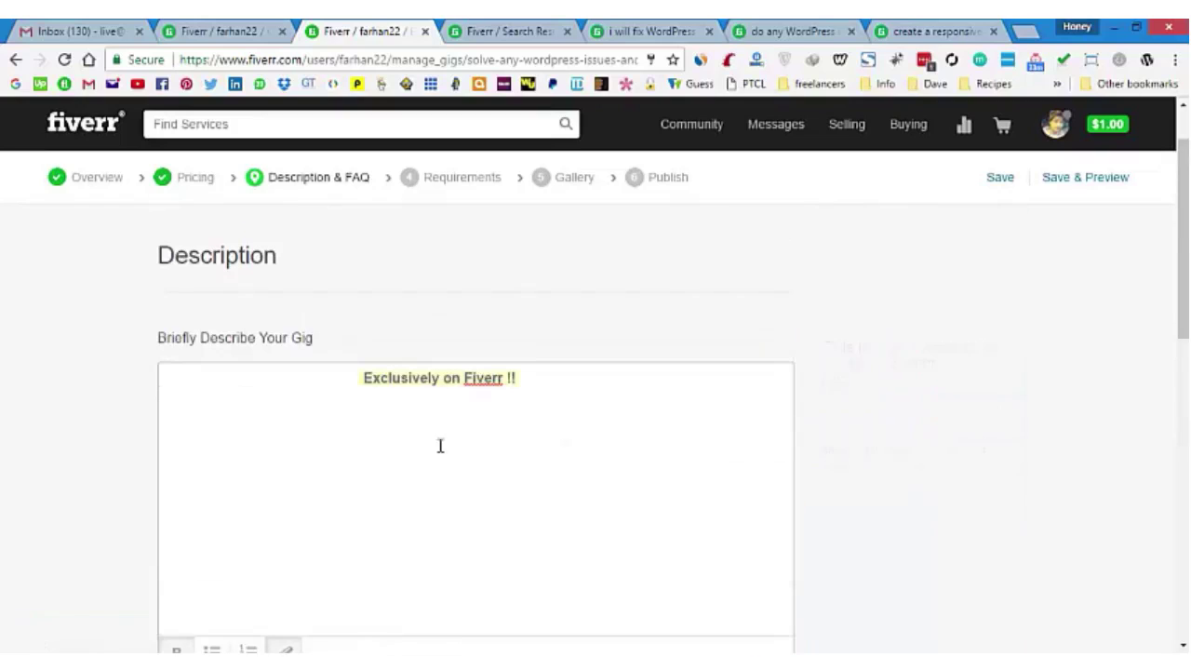
# Add "100% Satisfaction" on the line directly below the heading, followed by wide spacing
pyautogui.click(367, 404)
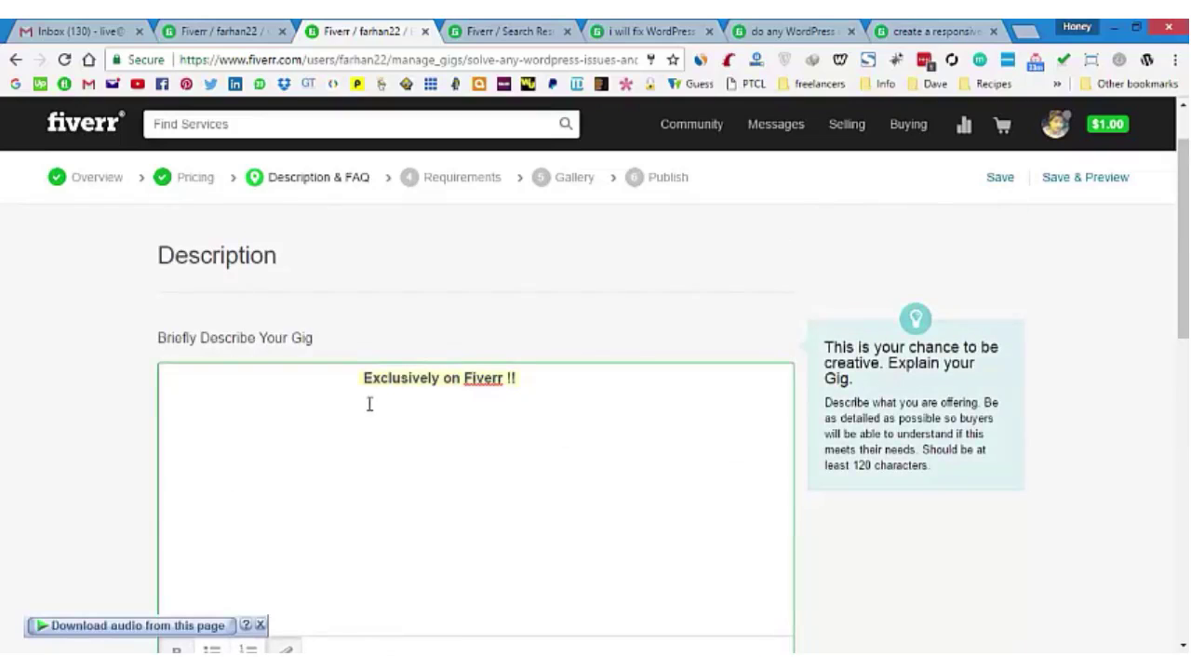
pyautogui.write('100')
pyautogui.press('BackSpace')
pyautogui.press('BackSpace')
pyautogui.press('BackSpace')
pyautogui.write('100% Satisfaction                              ')
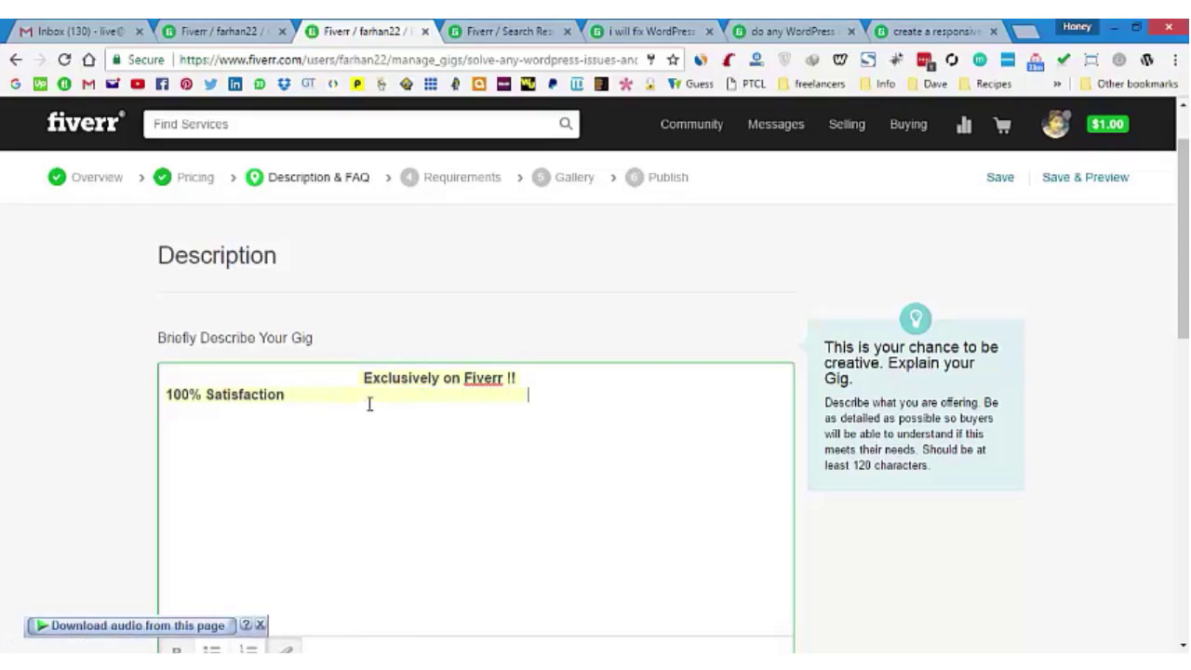
# Add "24/7 Online Support" at the far end of the "100% Satisfaction" line
pyautogui.write('                                                          24/7 Suppor')
pyautogui.press('BackSpace')
pyautogui.press('BackSpace')
pyautogui.press('BackSpace')
pyautogui.press('BackSpace')
pyautogui.press('BackSpace')
pyautogui.press('BackSpace')
pyautogui.write('online Support')
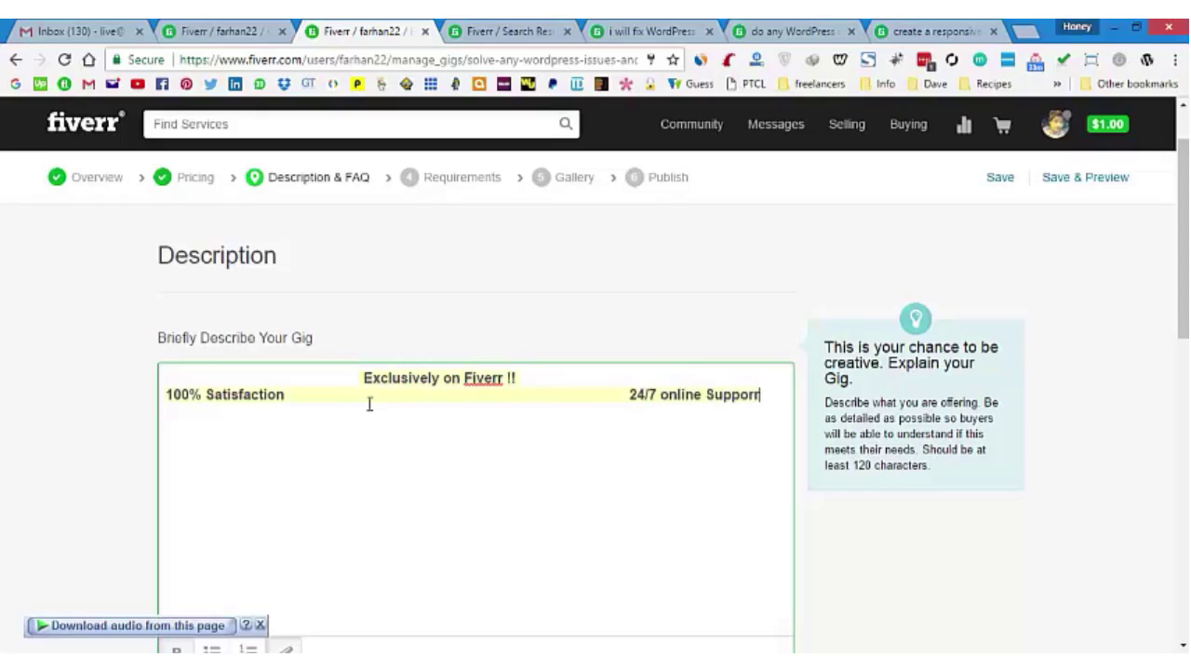
pyautogui.click(669, 395)
pyautogui.press('BackSpace')
pyautogui.write('O')
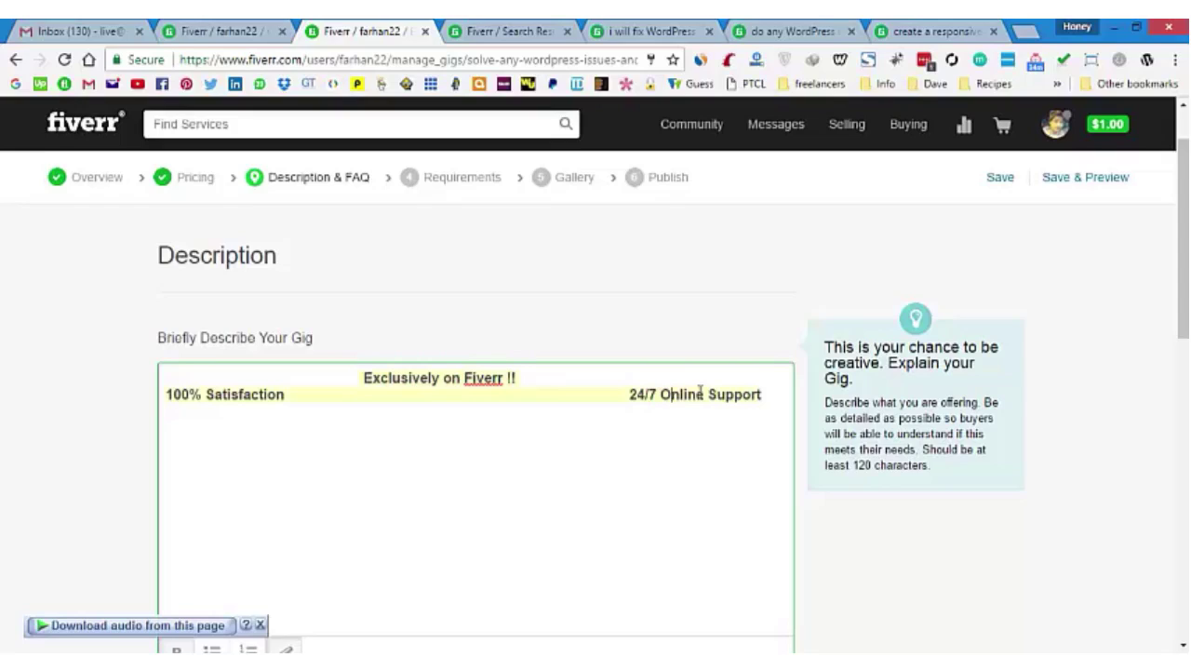
# Indent the heading slightly further and start a new paragraph below the "100% Satisfaction" line
pyautogui.click(771, 395)
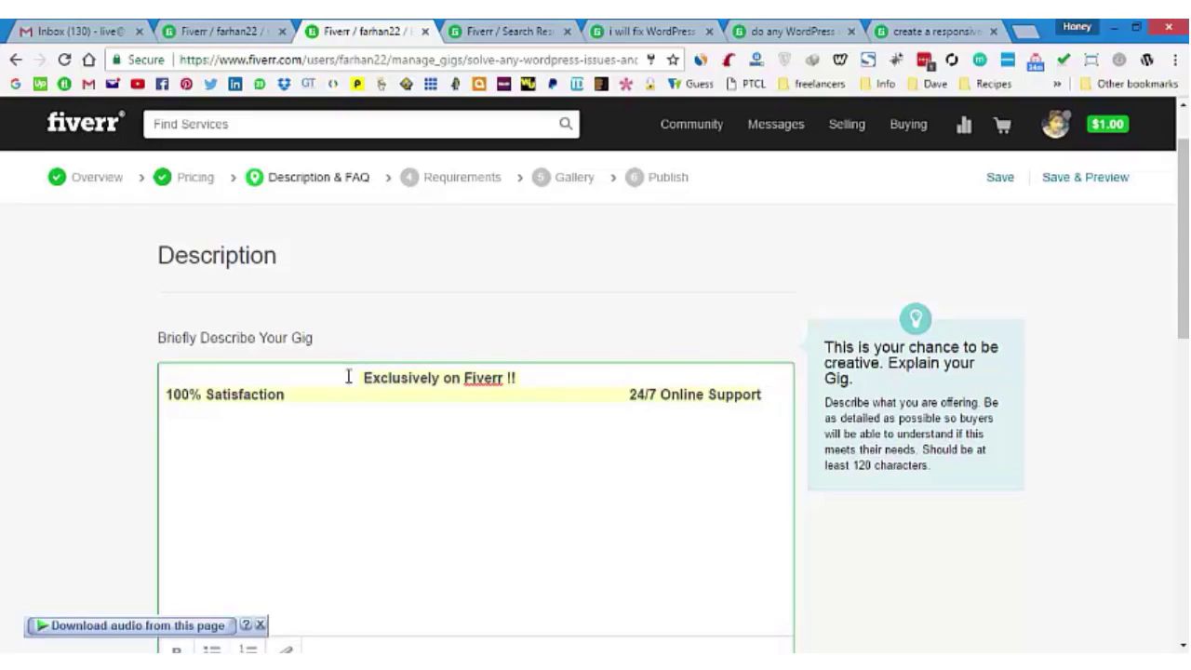
pyautogui.click(271, 444)
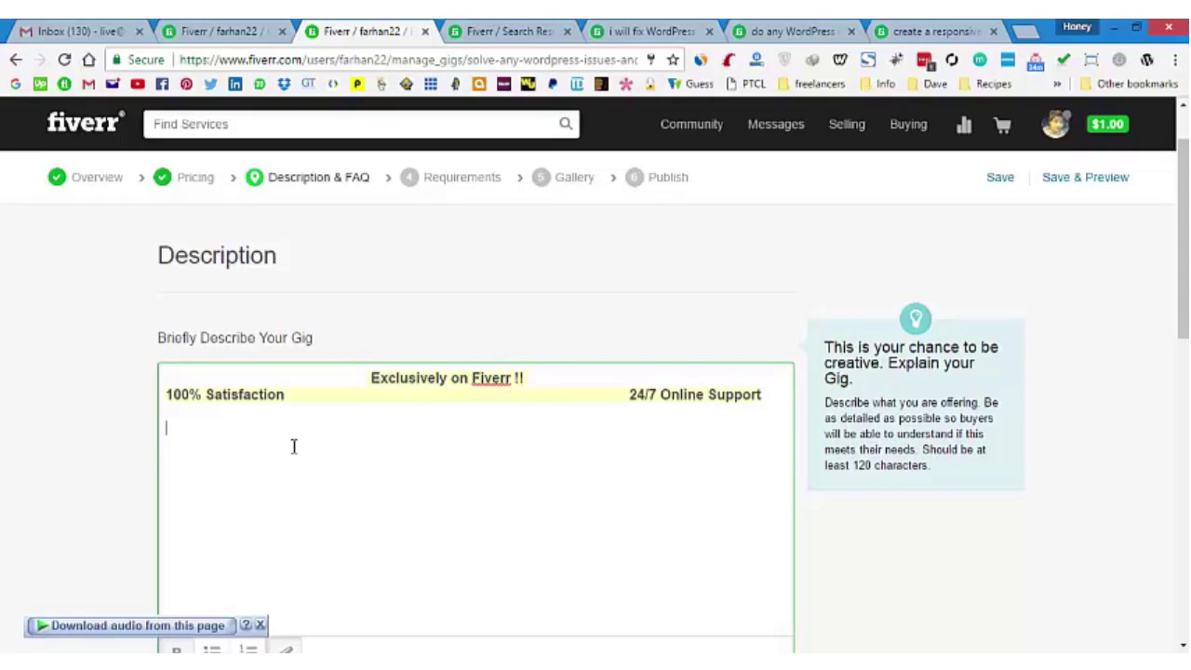
pyautogui.write('I wil')
pyautogui.press('BackSpace')
pyautogui.press('BackSpace')
pyautogui.press('BackSpace')
pyautogui.press('BackSpace')
pyautogui.press('BackSpace')
pyautogui.press('BackSpace')
# Turn off highlighting for the new paragraph below the "100% Satisfaction" line
pyautogui.scroll(-3, 294, 452)
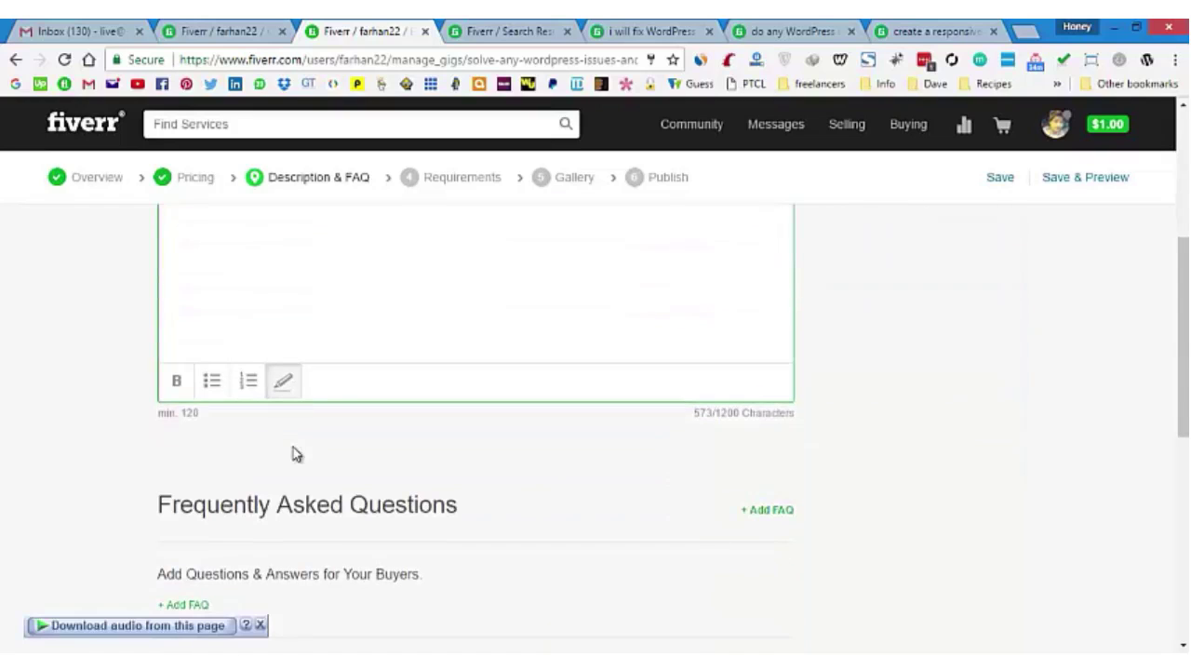
pyautogui.click(285, 387)
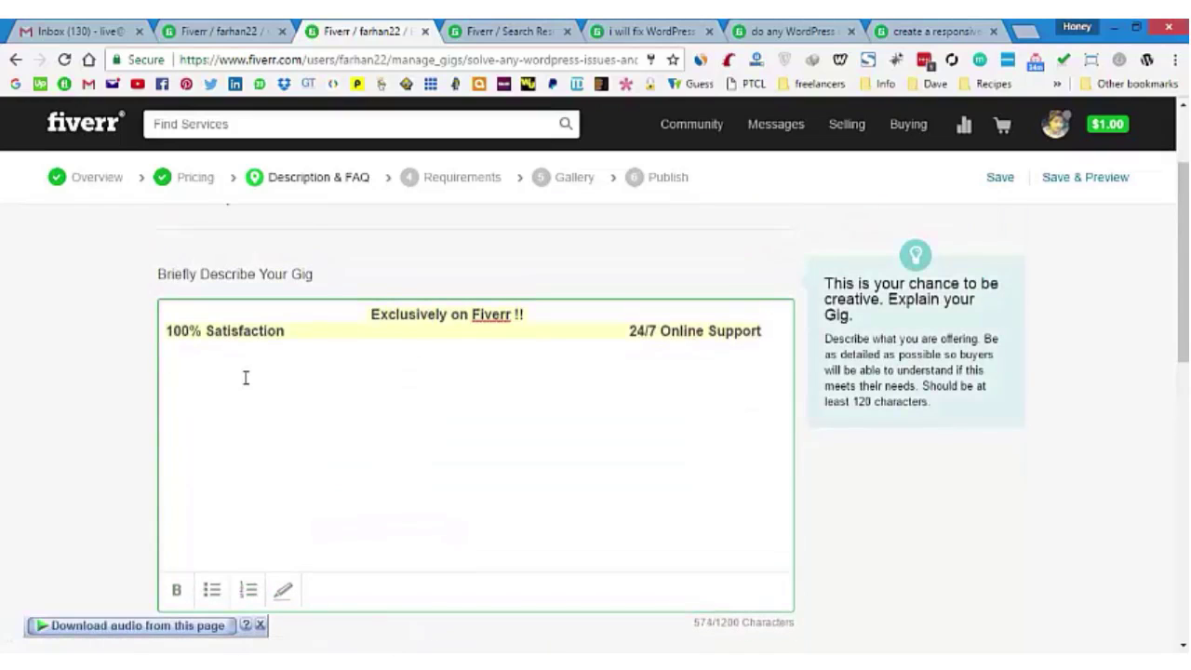
pyautogui.write('i will fix')
pyautogui.press('BackSpace')
pyautogui.press('BackSpace')
pyautogui.press('BackSpace')
pyautogui.press('BackSpace')
pyautogui.press('BackSpace')
pyautogui.press('BackSpace')
pyautogui.press('BackSpace')
pyautogui.press('BackSpace')
pyautogui.press('BackSpace')
pyautogui.press('BackSpace')
# Review the descriptions of the competing WordPress gigs for wording ideas and return to the gig's description form
pyautogui.click(651, 31)
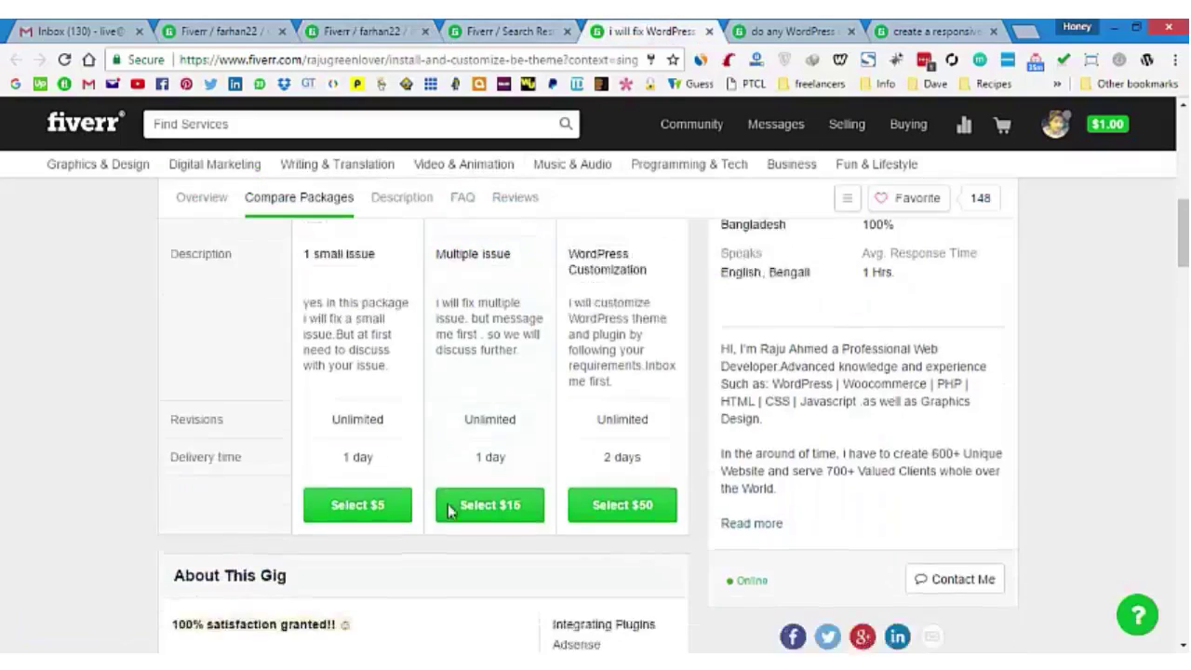
pyautogui.scroll(-4, 447, 510)
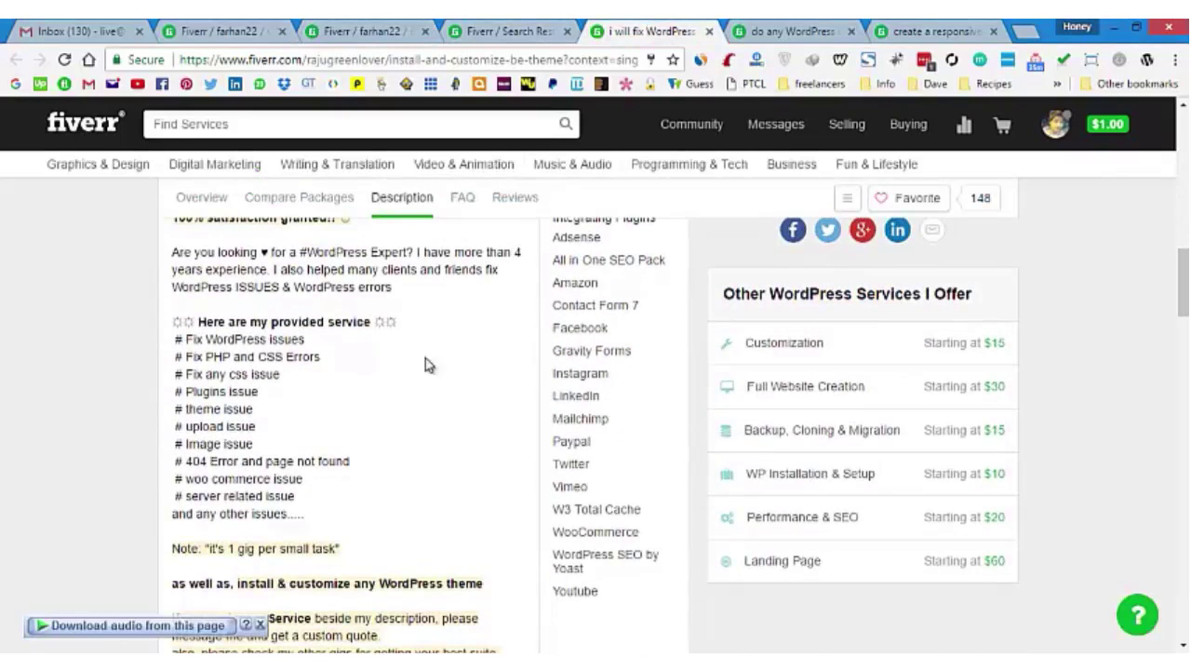
pyautogui.scroll(-2, 530, 428)
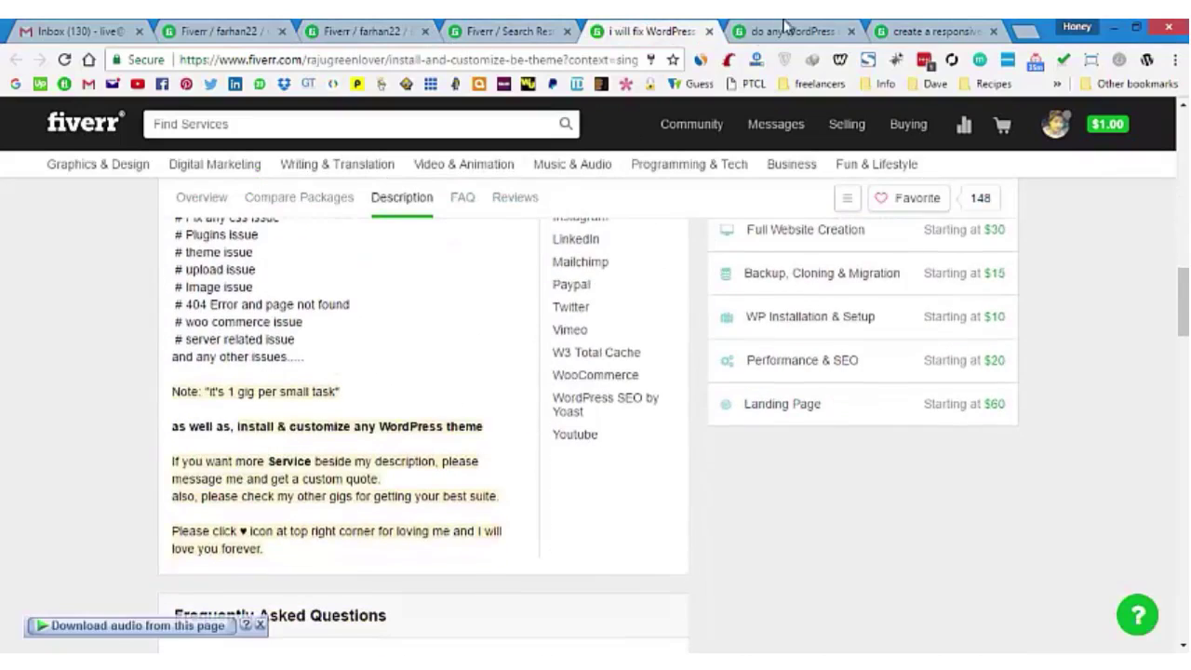
pyautogui.click(785, 26)
pyautogui.scroll(-1, 335, 447)
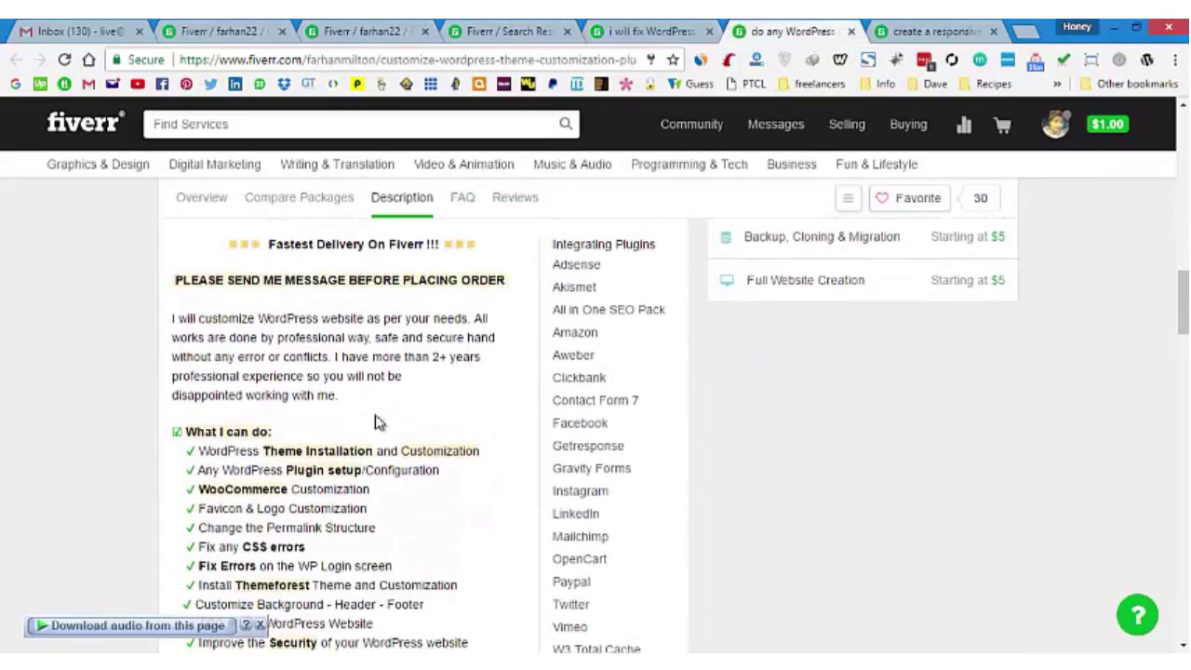
pyautogui.scroll(-2, 379, 423)
pyautogui.click(463, 27)
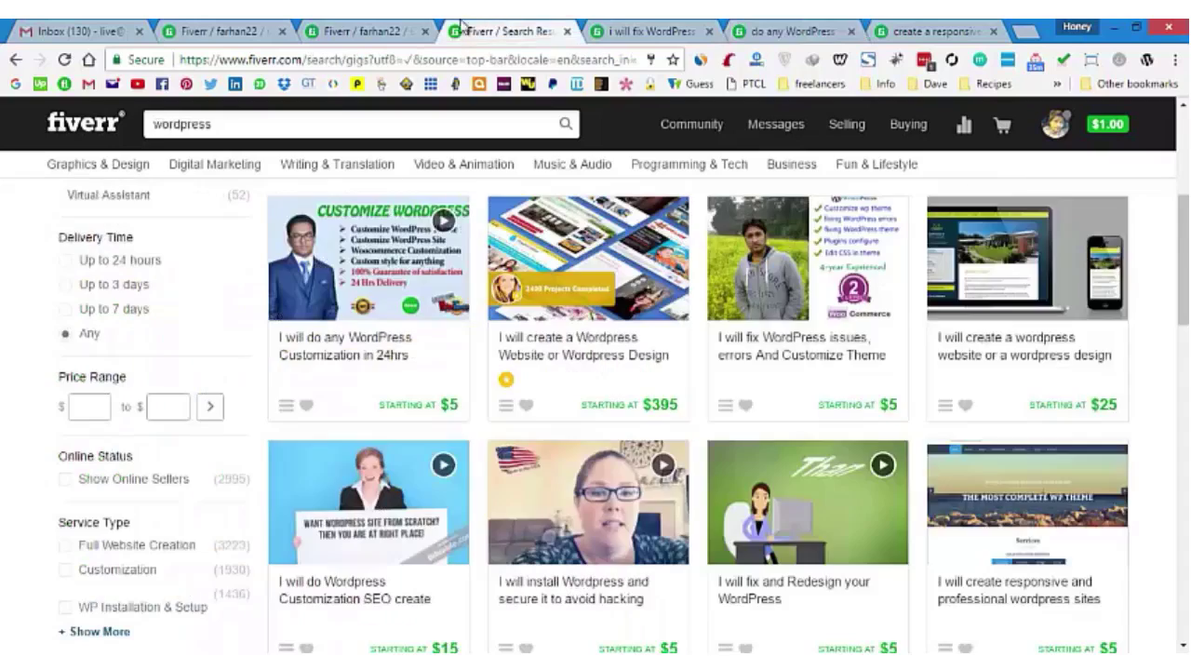
pyautogui.click(391, 30)
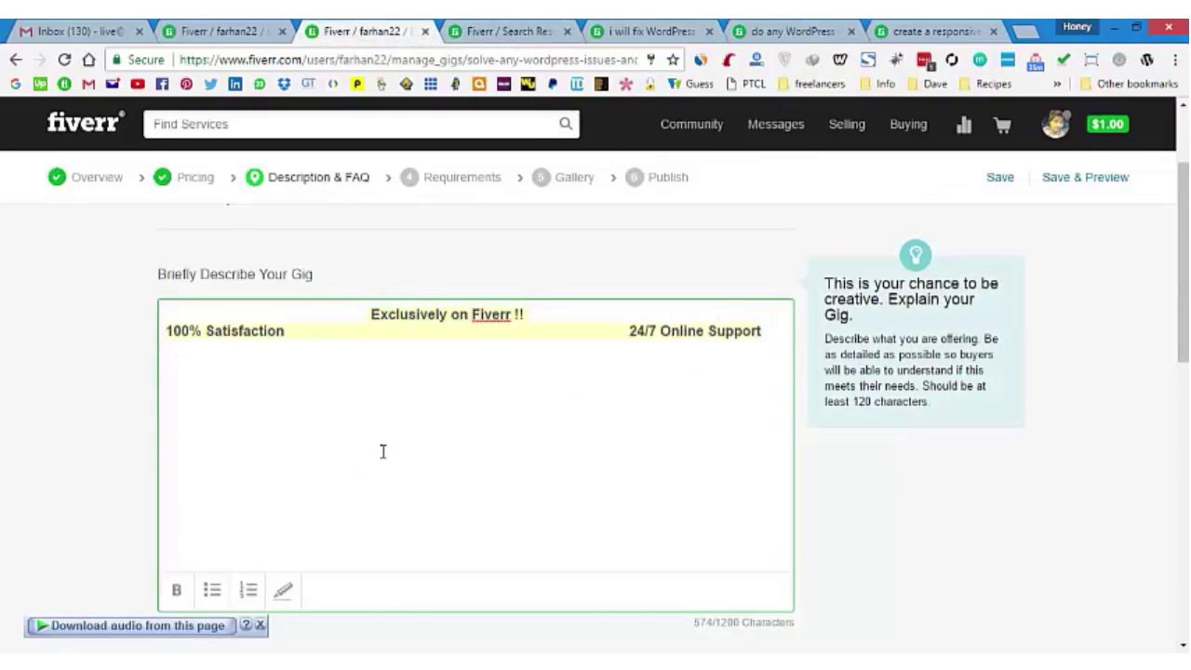
# Write the opening sentence "You are here because you need a Professional and Catchy Designs for your Business."
pyautogui.write('You are here f')
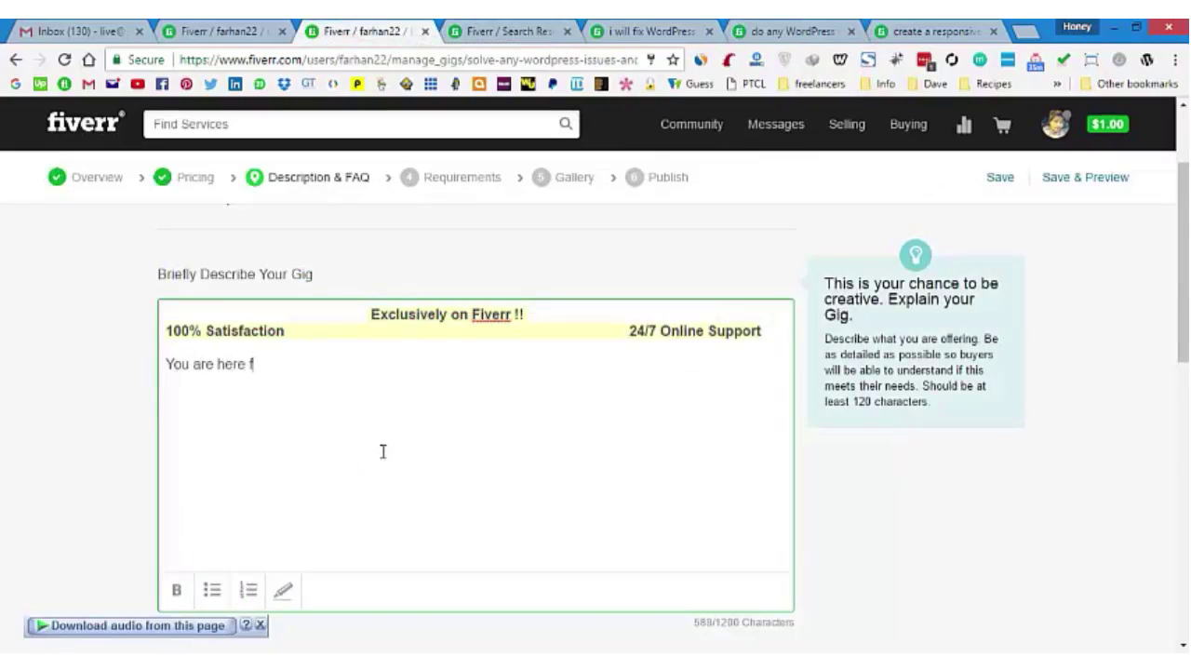
pyautogui.press('BackSpace')
pyautogui.write('because you need a')
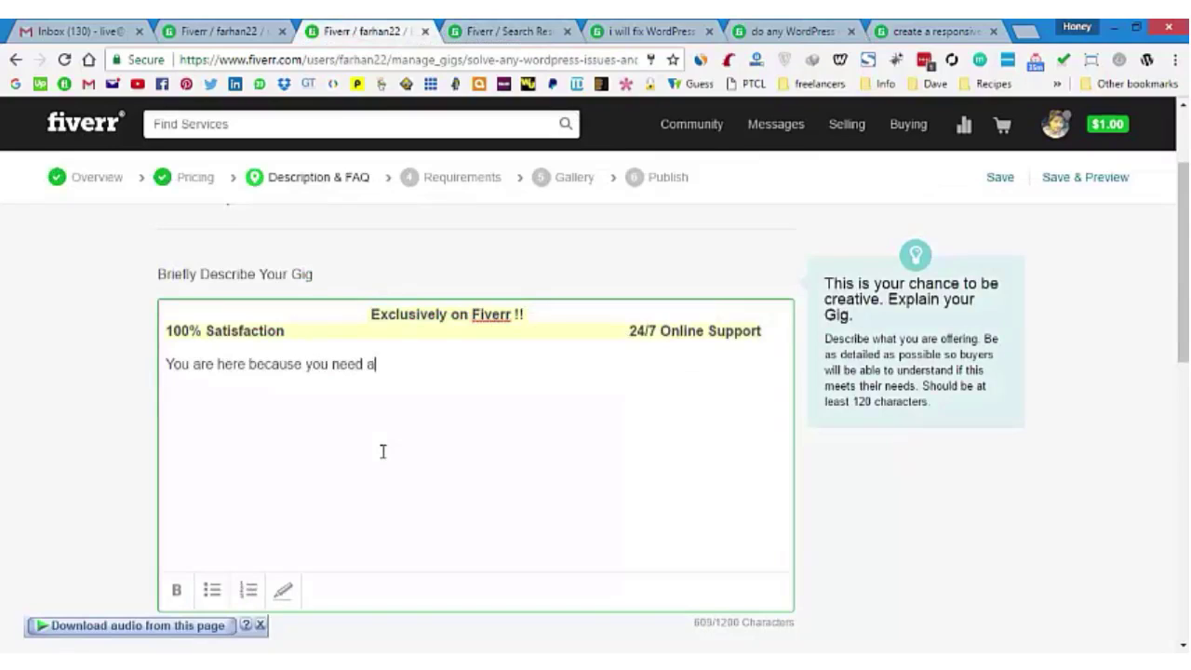
pyautogui.write(' Professional a')
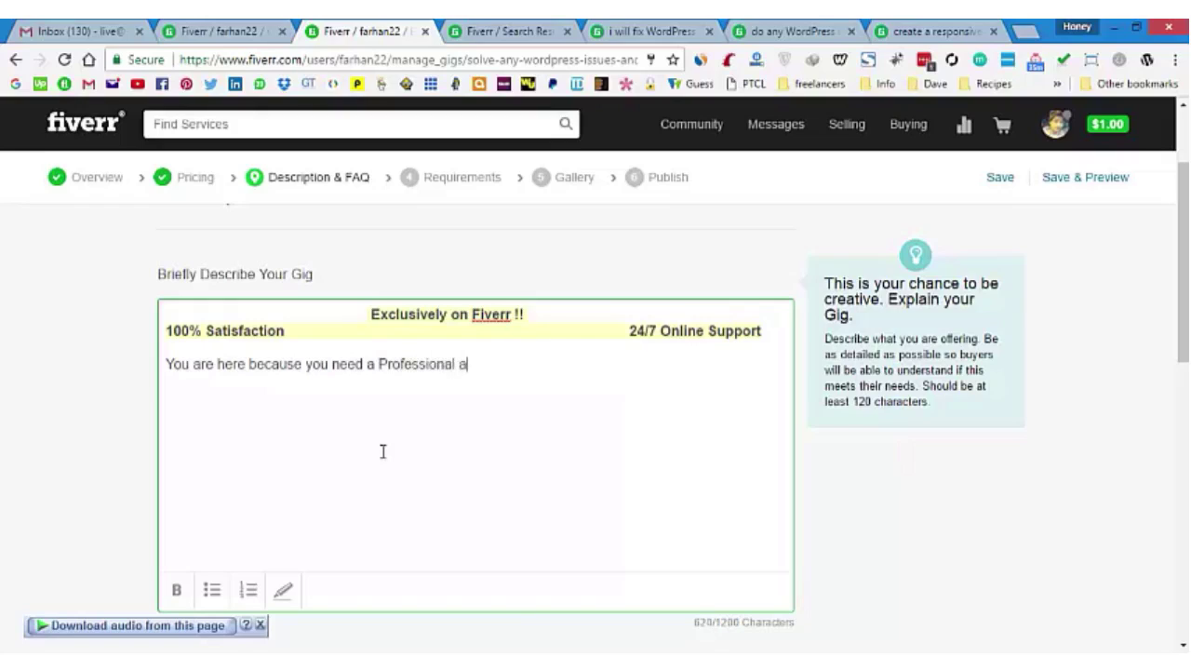
pyautogui.write('nd Catchy Designs for y')
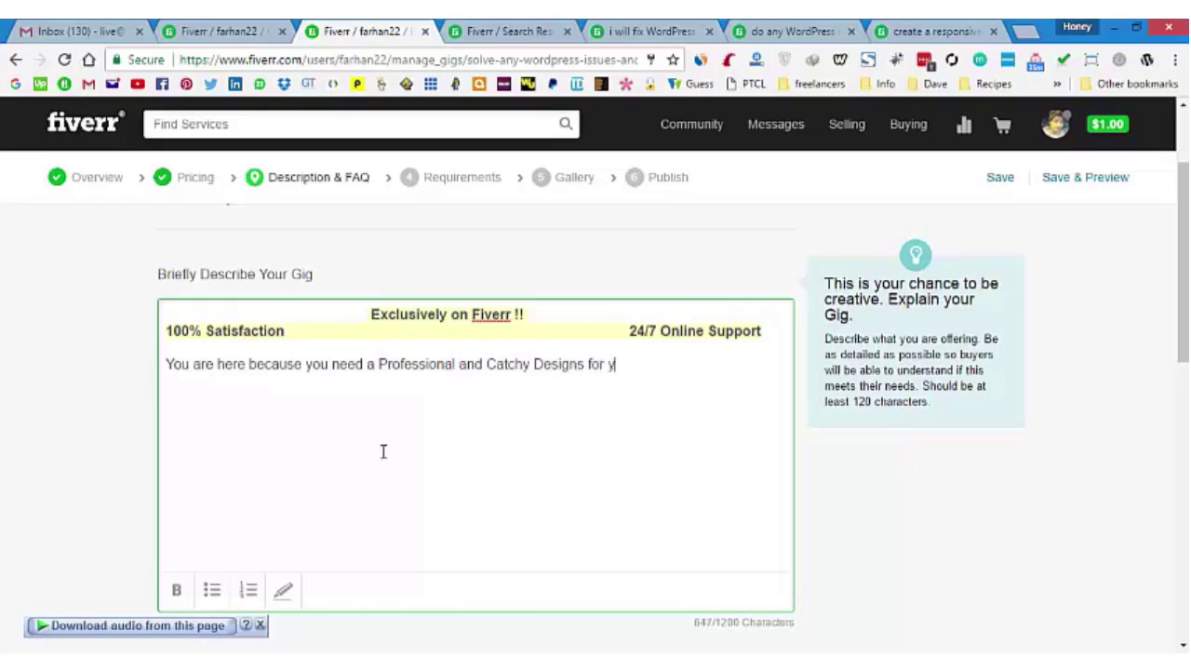
pyautogui.write('our Business. ')
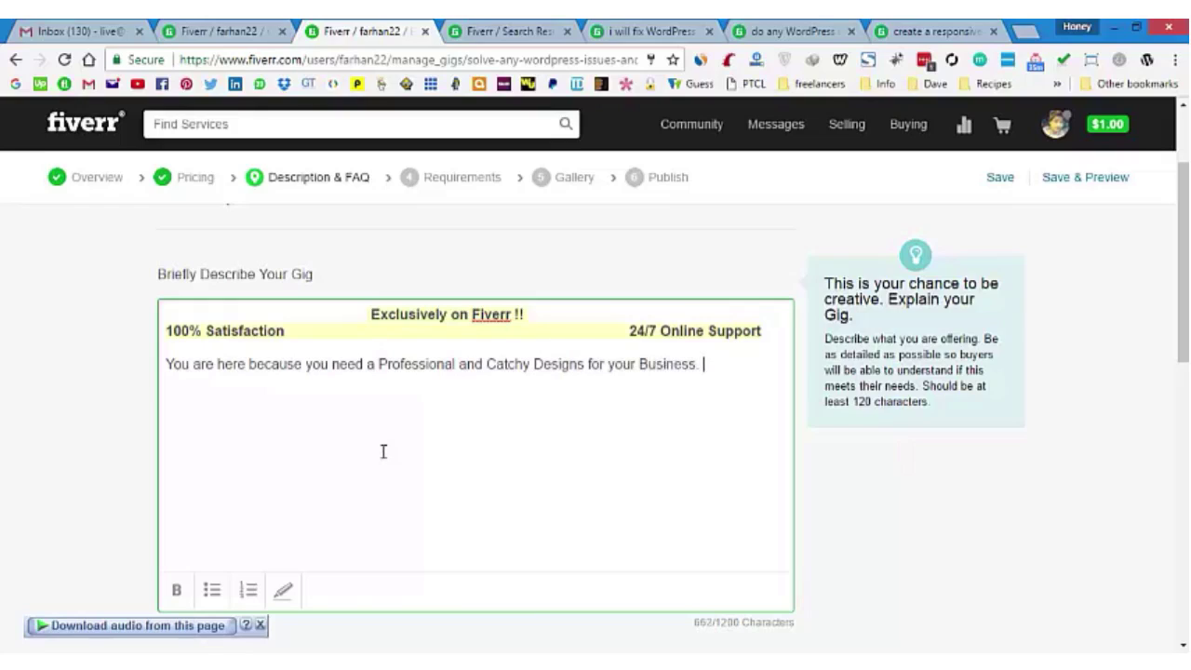
# Continue the paragraph with "I have been working in the field of WordPress from past 5 years and successfully develop and maintain number of websites."
pyautogui.write('I have been working in thei')
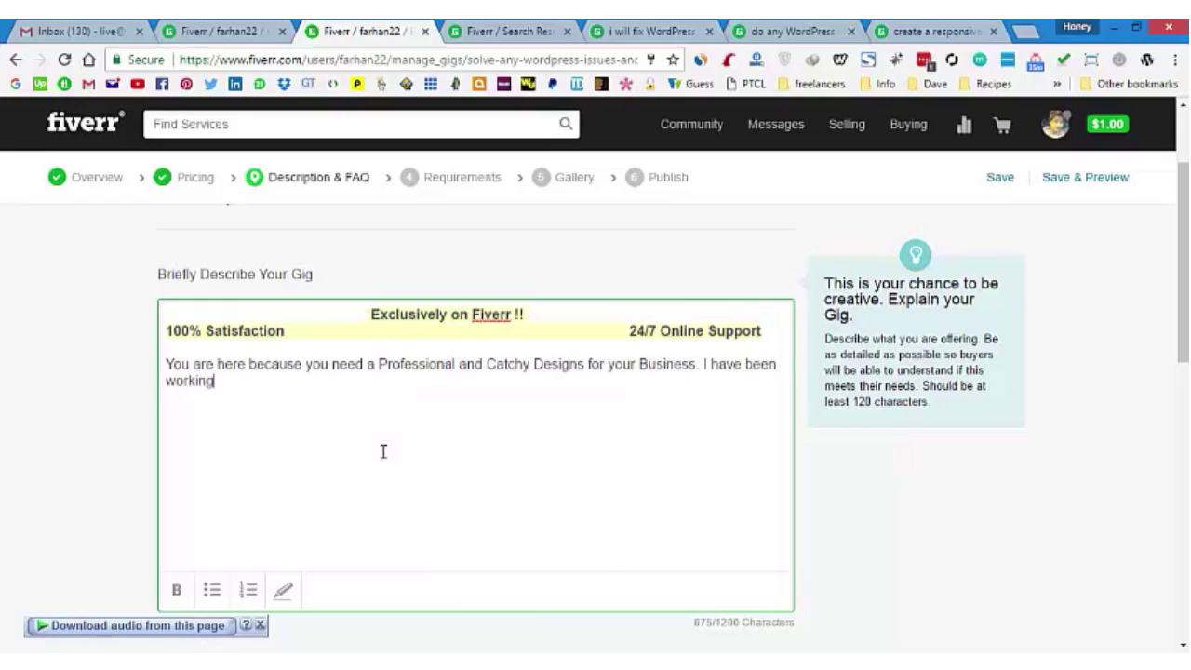
pyautogui.press('BackSpace')
pyautogui.write('Fi')
pyautogui.press('BackSpace')
pyautogui.press('BackSpace')
pyautogui.write('field of ')
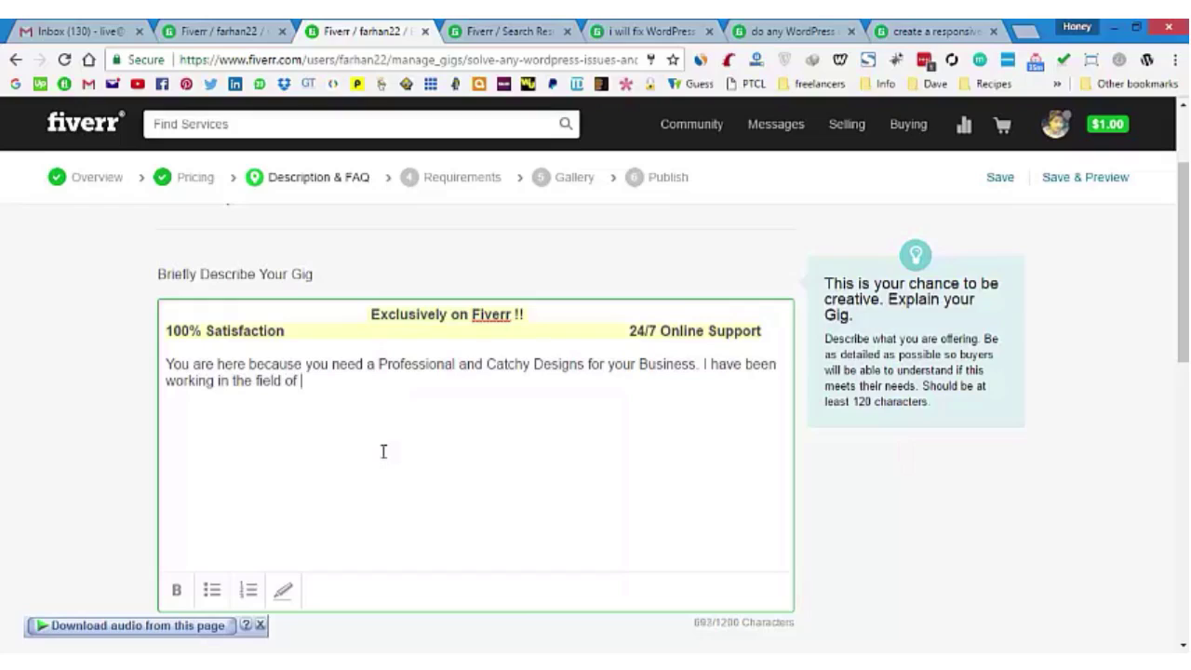
pyautogui.write('WordPress ')
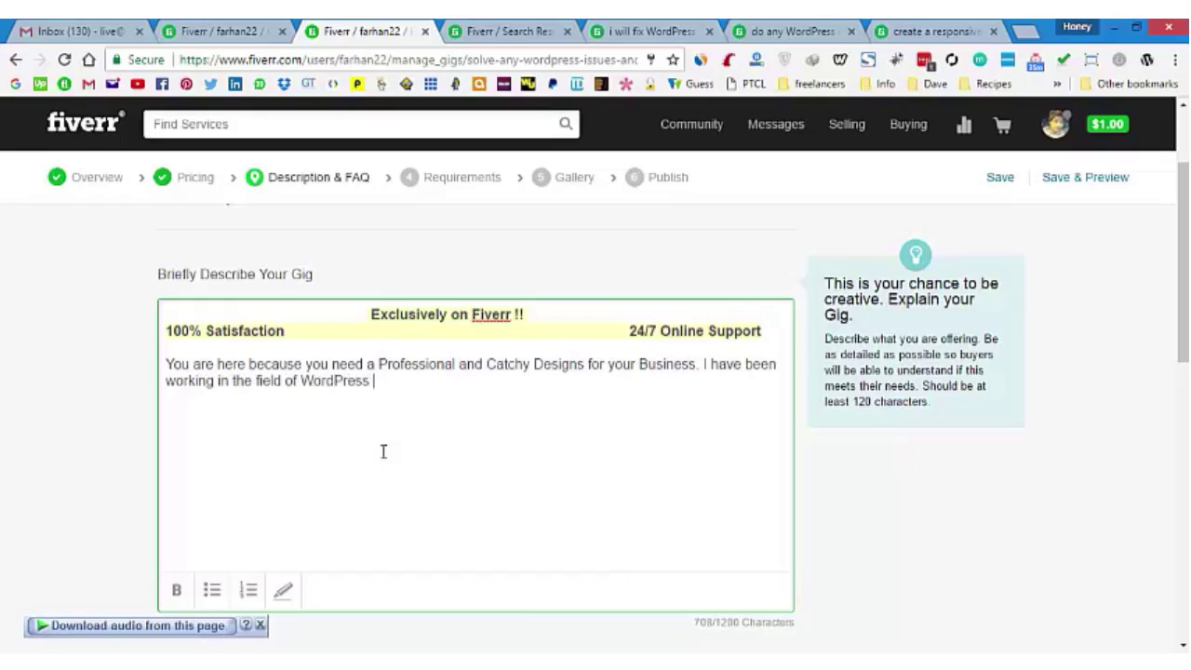
pyautogui.write('from past 5 ye')
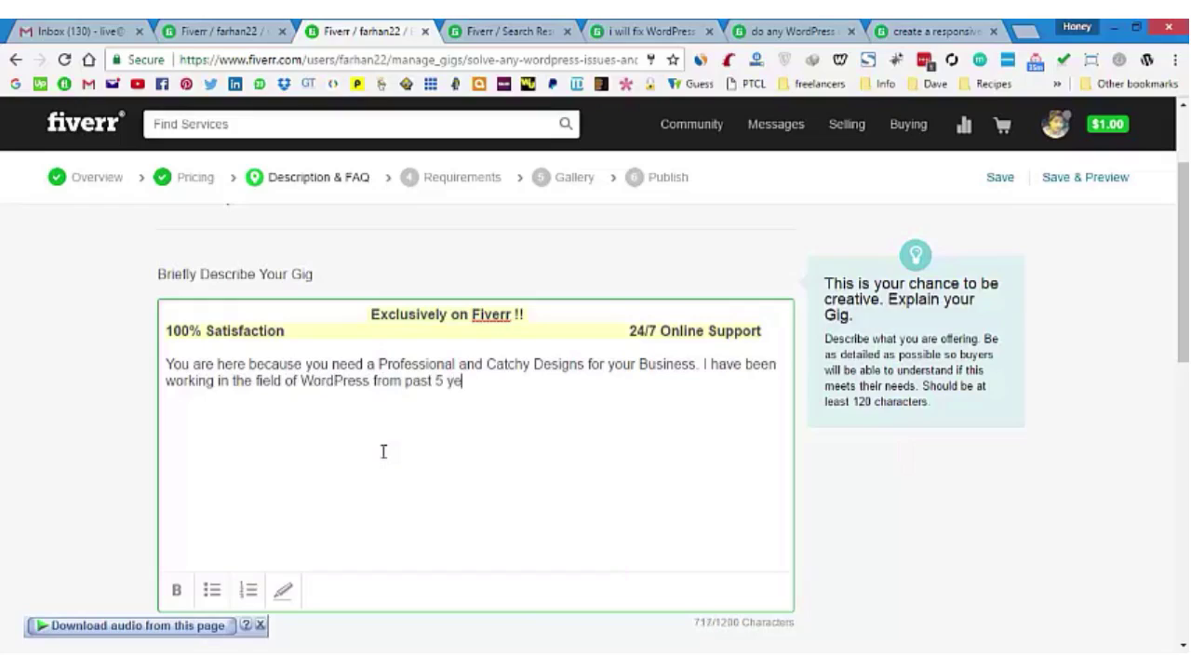
pyautogui.write('ars and succ')
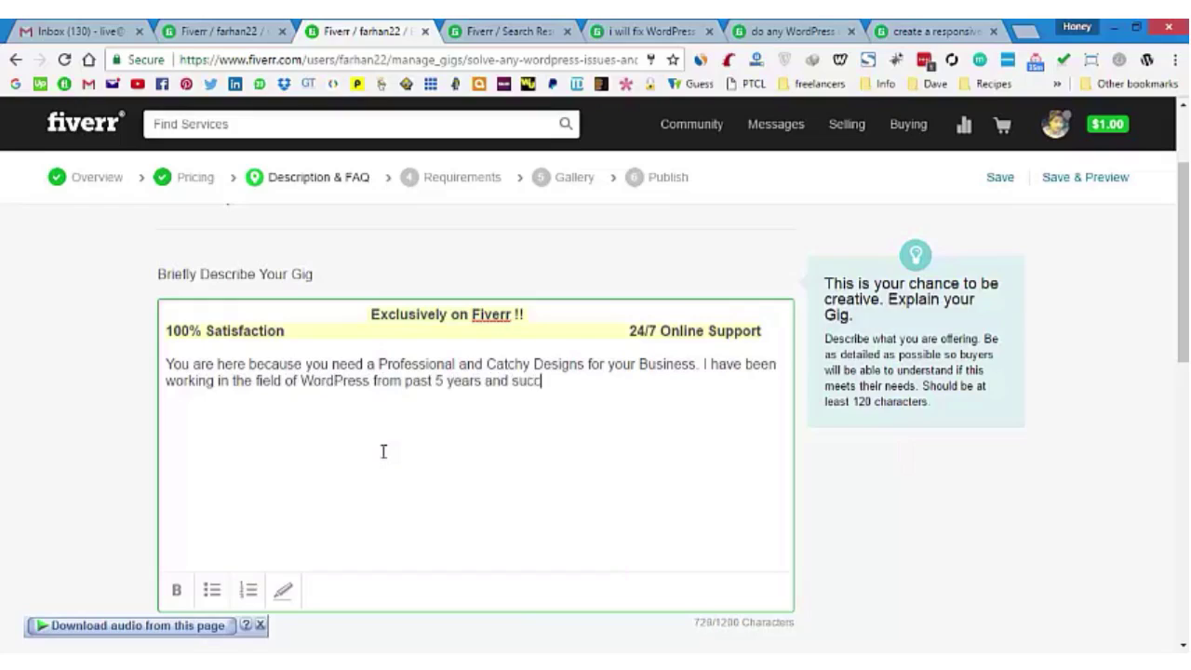
pyautogui.write('essfully develop ')
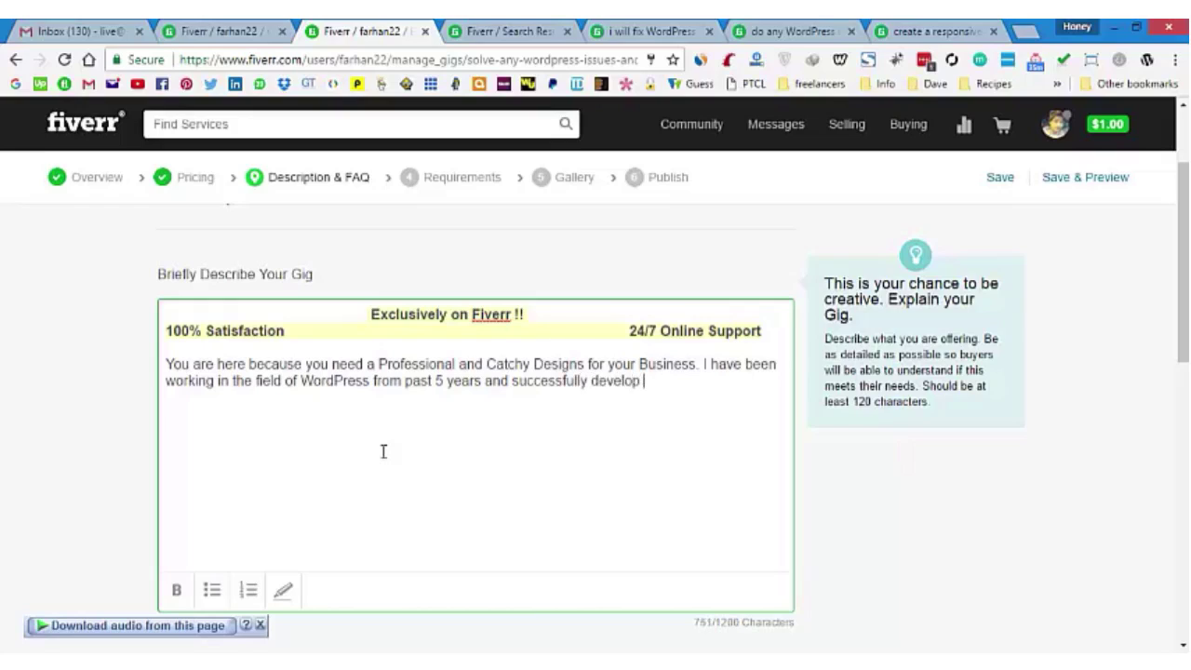
pyautogui.write('and maintain numb')
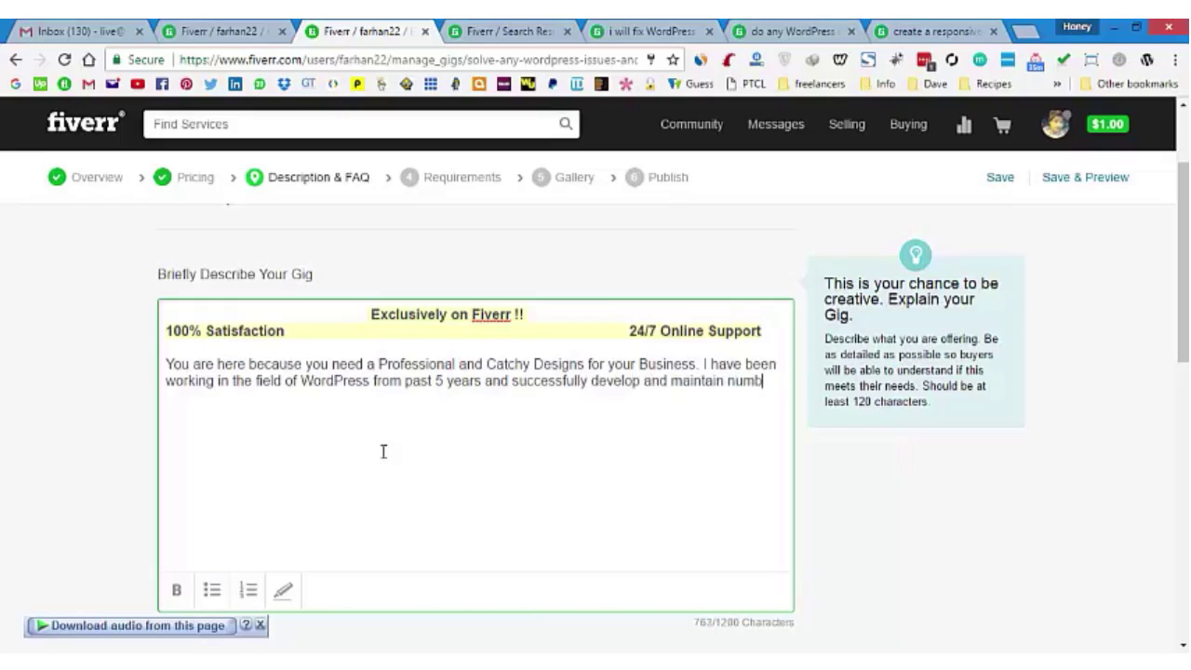
pyautogui.write('er of websites.')
pyautogui.press('Return')
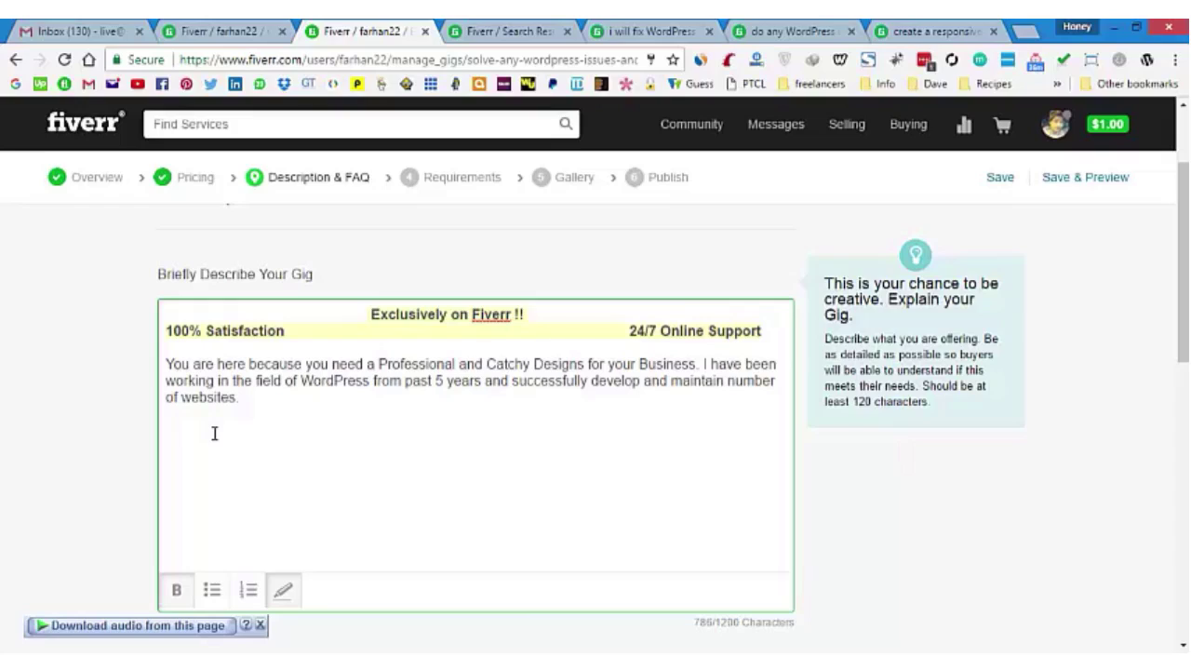
# Add the bold, highlighted subheading "I will Fix any WordPress Issues & Problems Including:" below the introduction, followed by a blank line
pyautogui.write('will Fix any WordPress Issues')
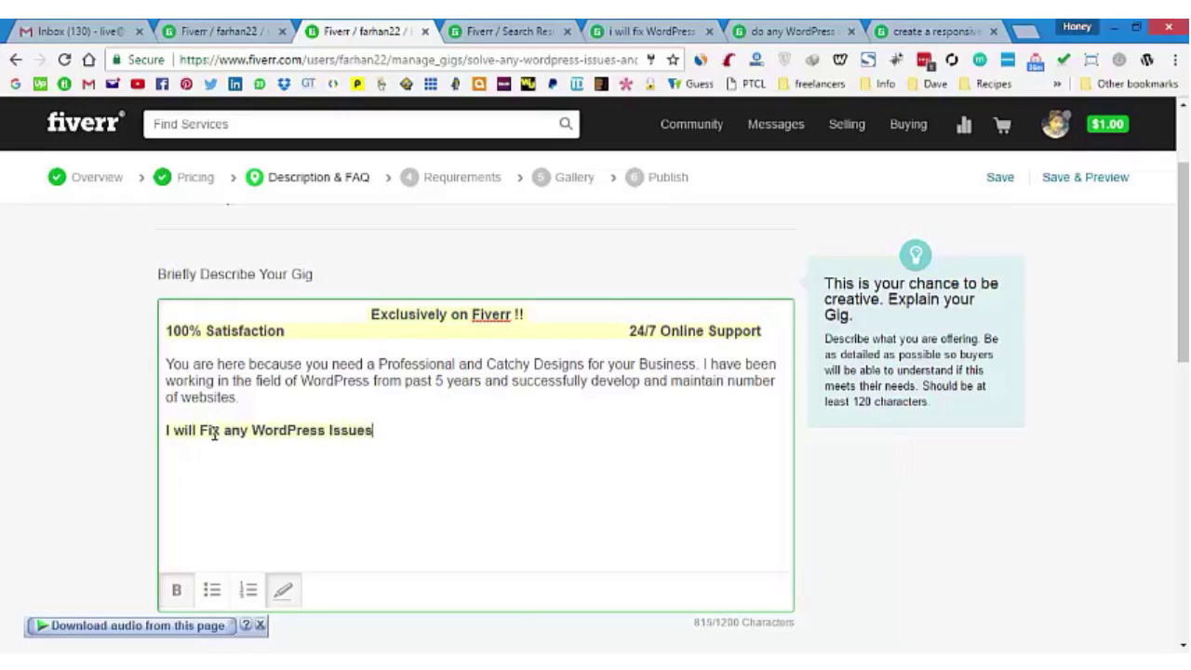
pyautogui.write(' & Proble')
pyautogui.press('BackSpace')
pyautogui.write('lems Including:')
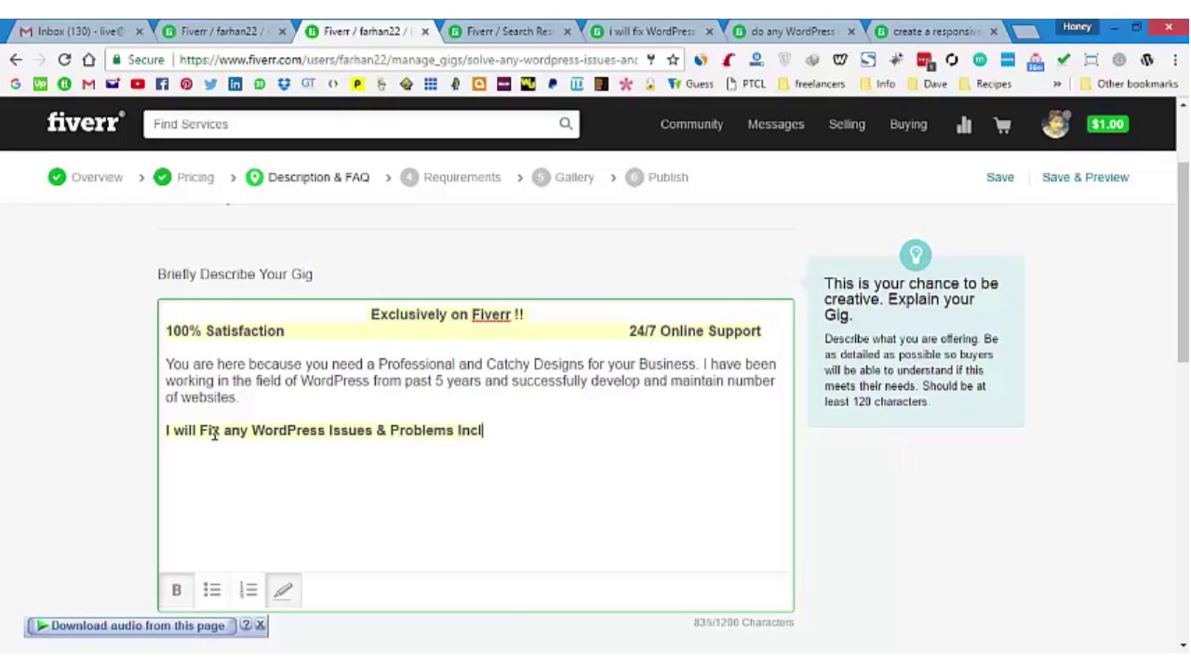
pyautogui.press('Return')
pyautogui.press('Return')
pyautogui.write('-')
pyautogui.write('WordPress')
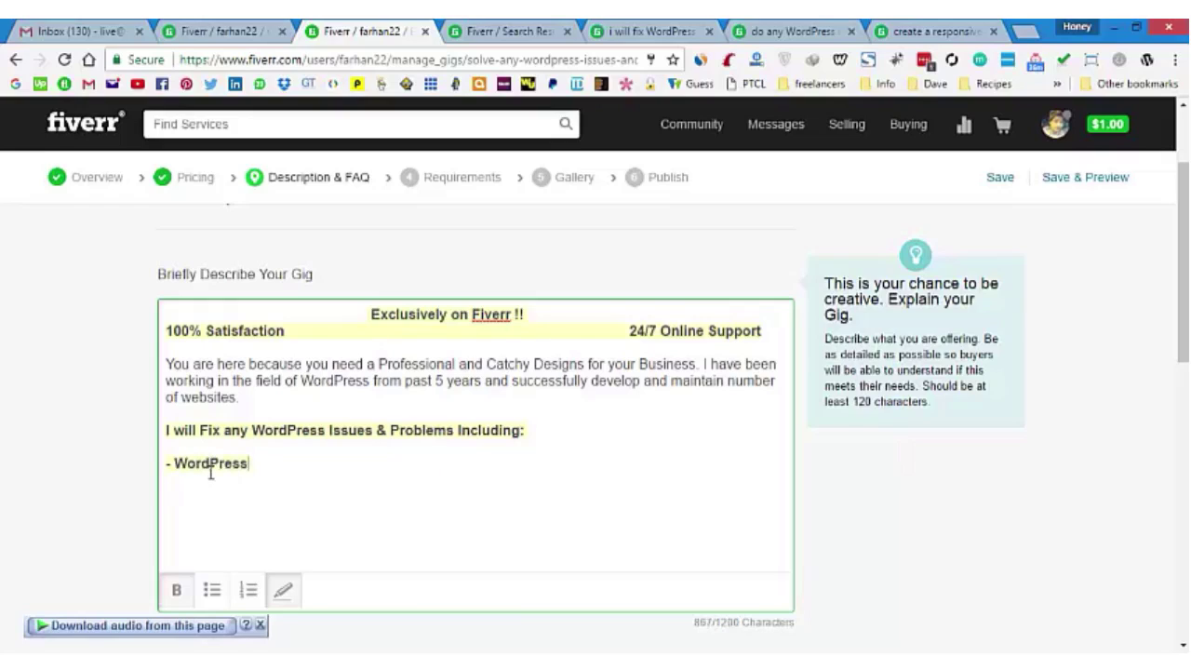
pyautogui.press('BackSpace')
pyautogui.press('BackSpace')
pyautogui.press('BackSpace')
pyautogui.press('BackSpace')
pyautogui.press('BackSpace')
pyautogui.press('BackSpace')
pyautogui.press('BackSpace')
pyautogui.press('BackSpace')
pyautogui.press('BackSpace')
pyautogui.press('BackSpace')
pyautogui.press('BackSpace')
pyautogui.press('BackSpace')
# Turn off highlighting but keep bold for the list below the subheading
pyautogui.click(183, 597)
pyautogui.click(277, 598)
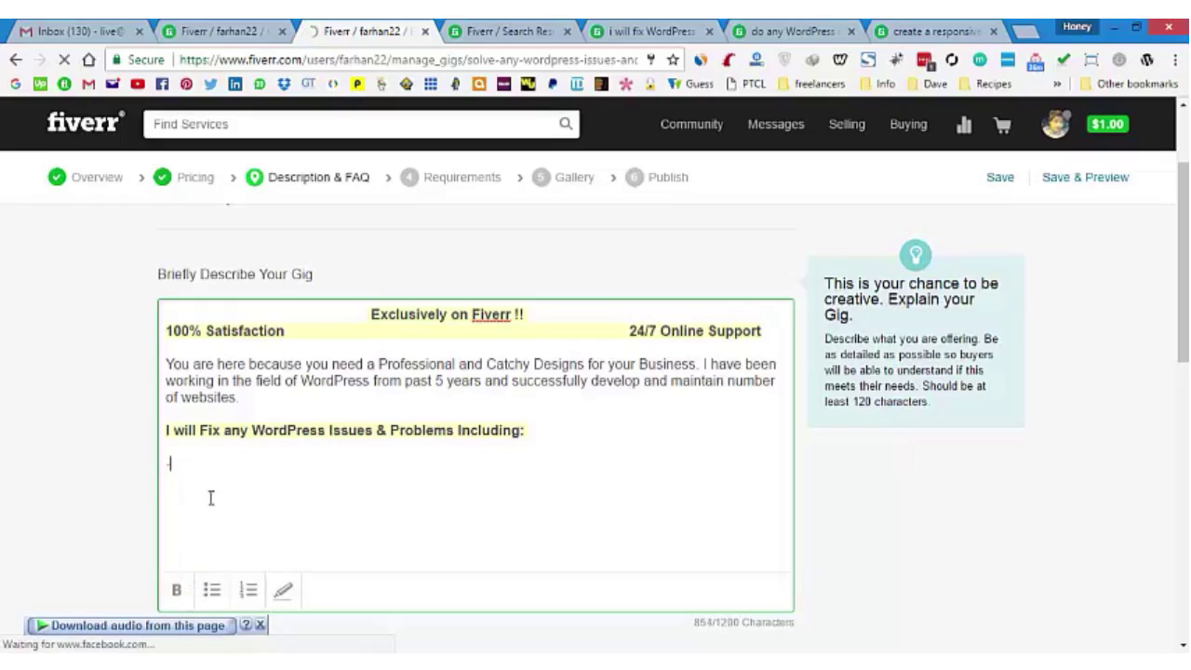
pyautogui.hotkey('ctrl', 'b')
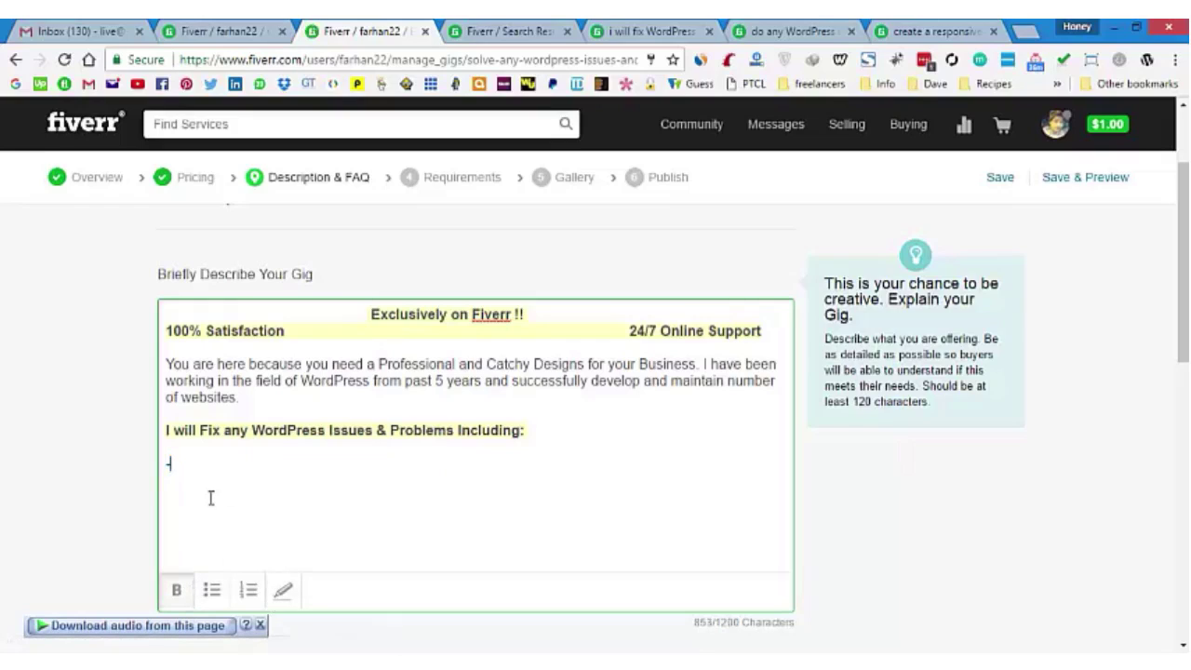
# Write "- WordPress Plugin Issues" as the first bold list item below the subheading and start a new line
pyautogui.write('- WordPress Pr')
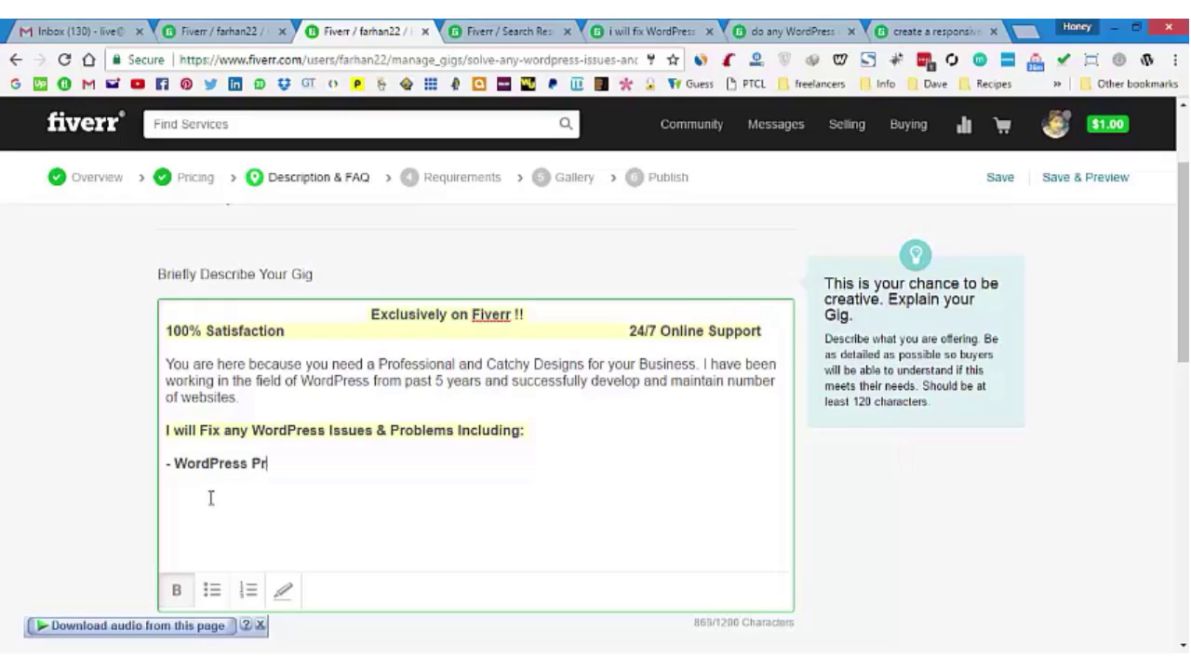
pyautogui.write('o')
pyautogui.press('BackSpace')
pyautogui.press('BackSpace')
pyautogui.press('BackSpace')
pyautogui.press('BackSpace')
pyautogui.press('BackSpace')
pyautogui.press('BackSpace')
pyautogui.press('BackSpace')
pyautogui.press('BackSpace')
pyautogui.press('BackSpace')
pyautogui.press('BackSpace')
pyautogui.press('BackSpace')
pyautogui.press('BackSpace')
pyautogui.press('BackSpace')
pyautogui.press('BackSpace')
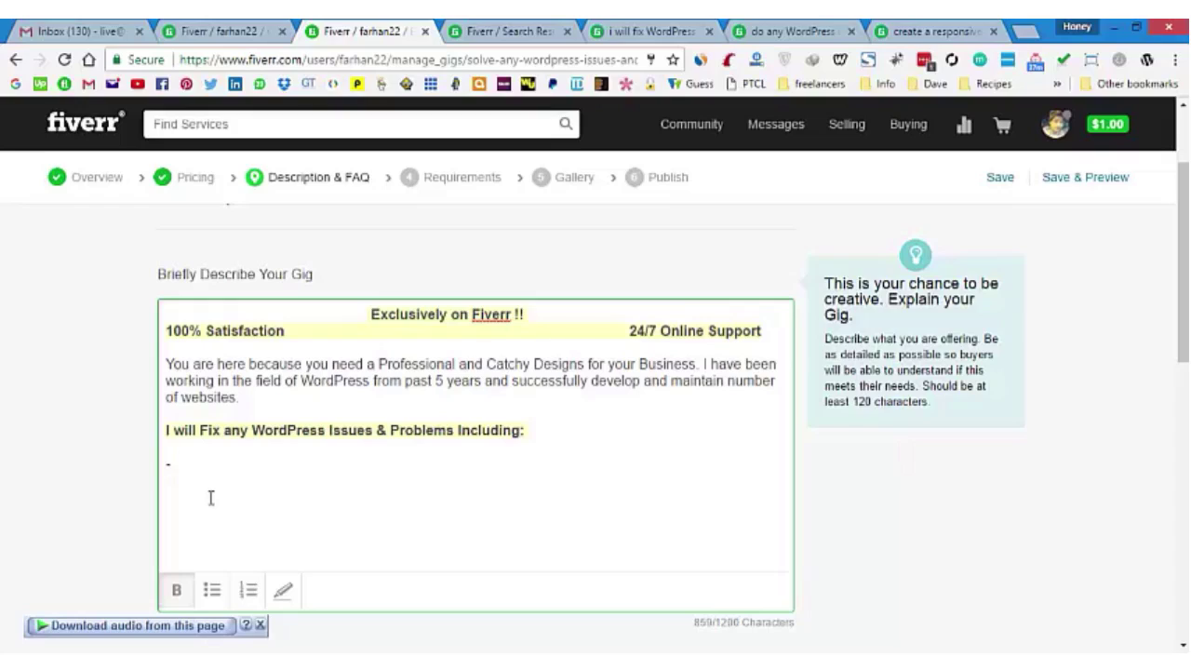
pyautogui.write('WordPress Plugin Issues')
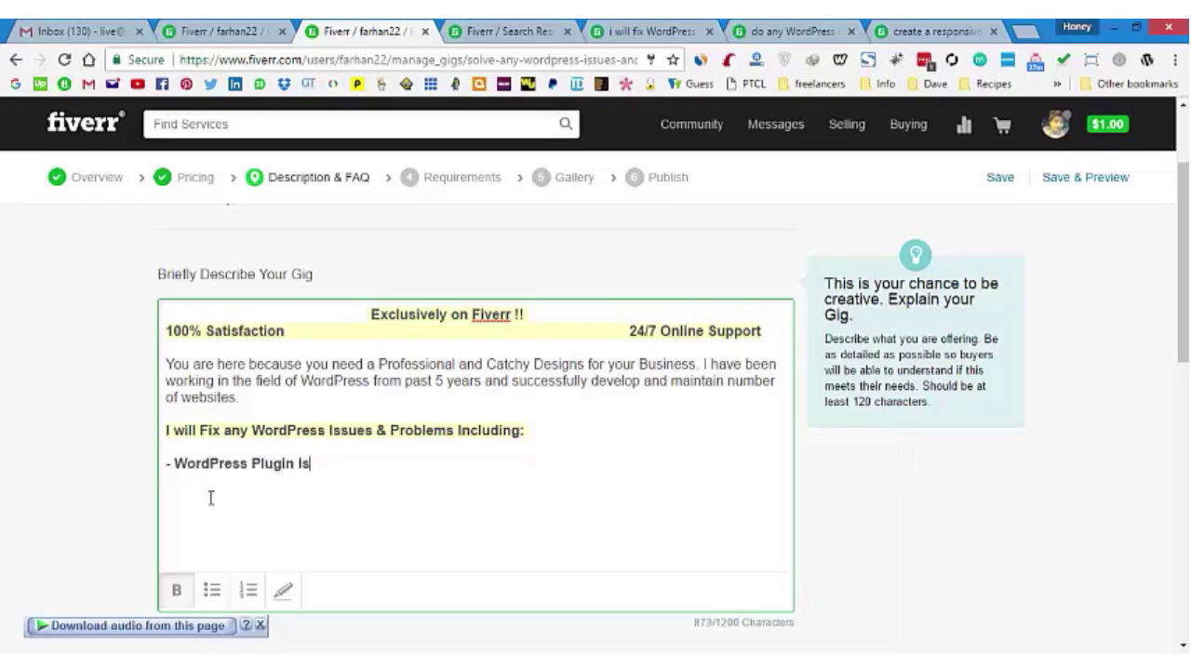
pyautogui.press('Return')
# Add "- WordPress Hack Issues" as the second list item
pyautogui.write('- WordPress Hack')
pyautogui.press('BackSpace')
pyautogui.press('BackSpace')
pyautogui.press('BackSpace')
pyautogui.press('BackSpace')
pyautogui.write('Hack')
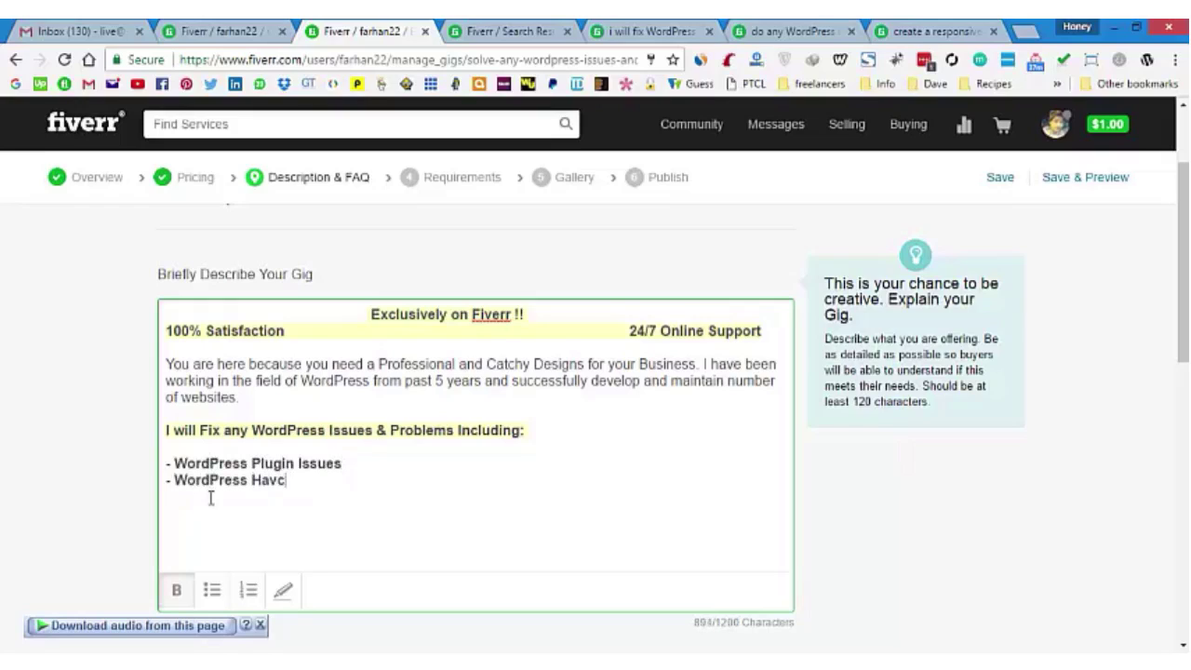
pyautogui.press('BackSpace')
pyautogui.write('k Issues ')
# Add "- WordPress Layout Issues" and "- Optimization Issues" as the next list items in the gig description
pyautogui.write('- Wordpress')
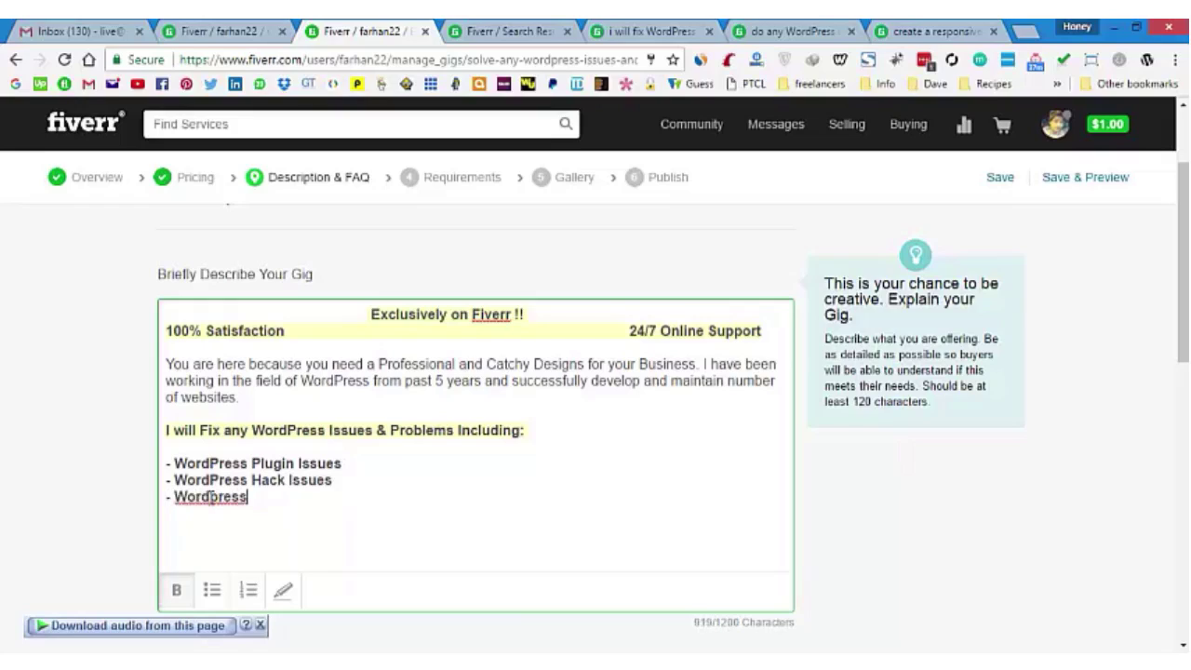
pyautogui.press('BackSpace')
pyautogui.press('BackSpace')
pyautogui.press('BackSpace')
pyautogui.press('BackSpace')
pyautogui.press('BackSpace')
pyautogui.write('press')
pyautogui.press('BackSpace')
pyautogui.press('BackSpace')
pyautogui.press('BackSpace')
pyautogui.press('BackSpace')
pyautogui.press('BackSpace')
pyautogui.press('BackSpace')
pyautogui.write('Press La')
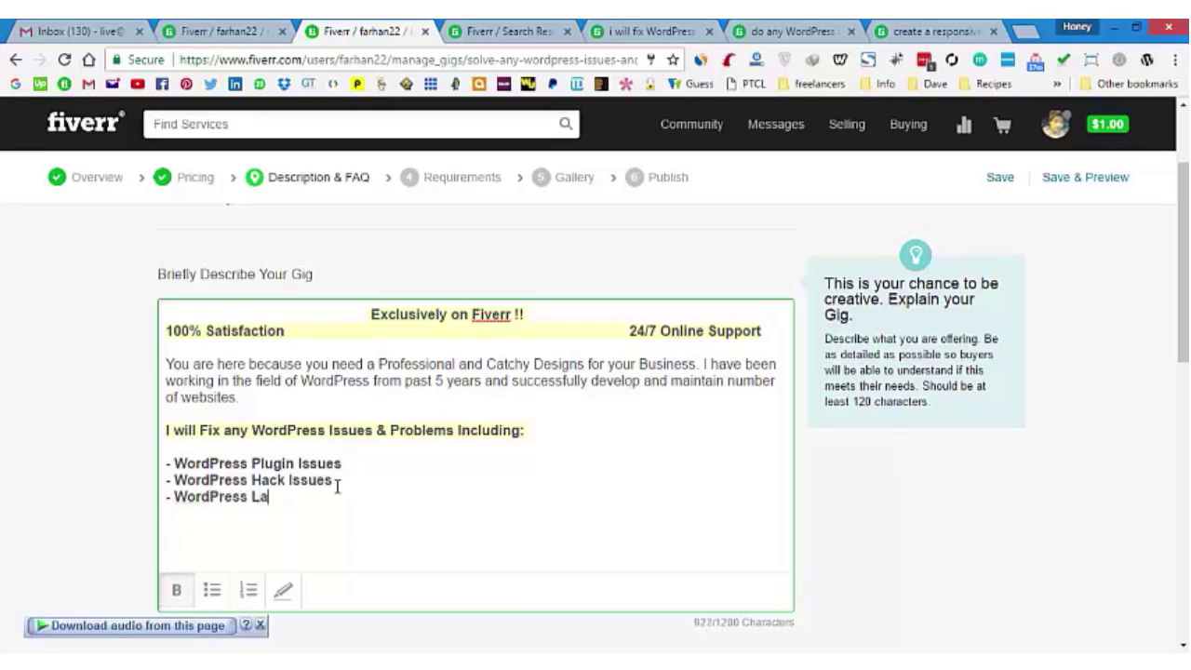
pyautogui.write('yout Issues - Optimi')
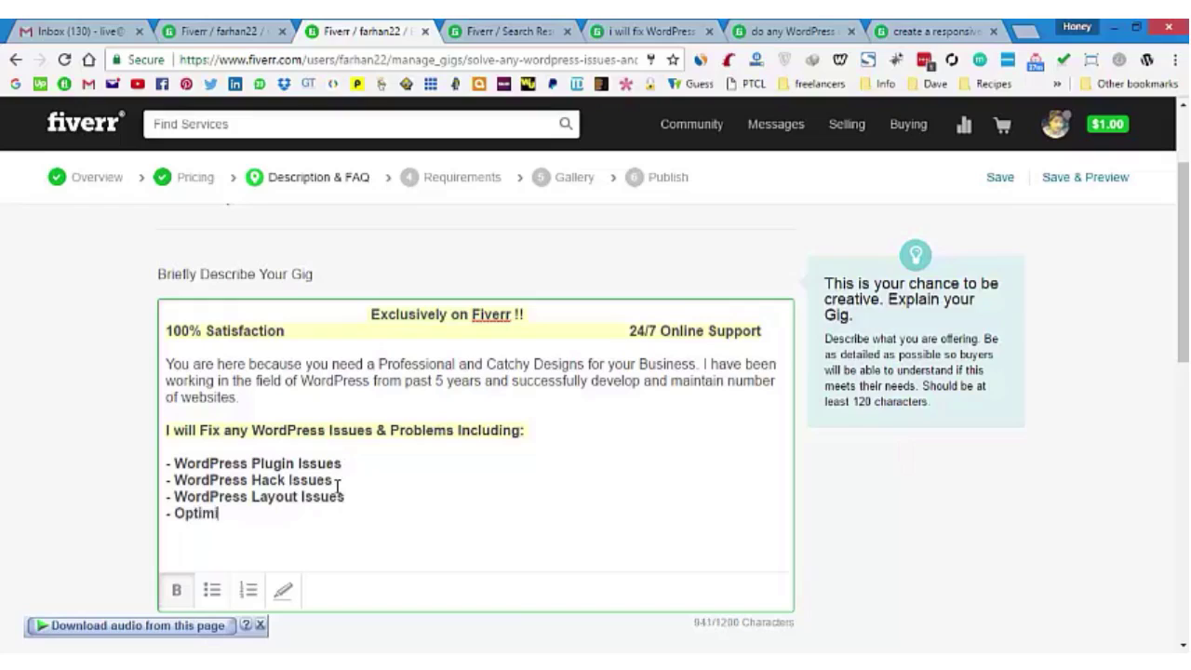
pyautogui.write('zation Issues -')
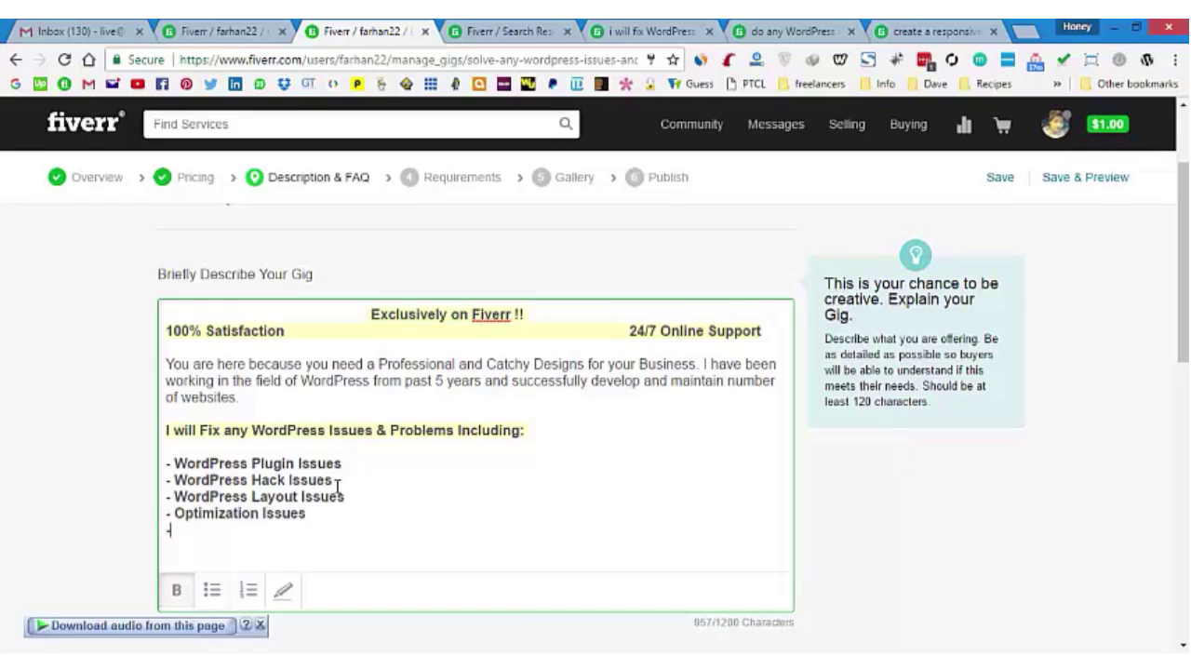
# Add "- Server Side Issues" and "- SSL issues" to the list of issues
pyautogui.write(' Server Side')
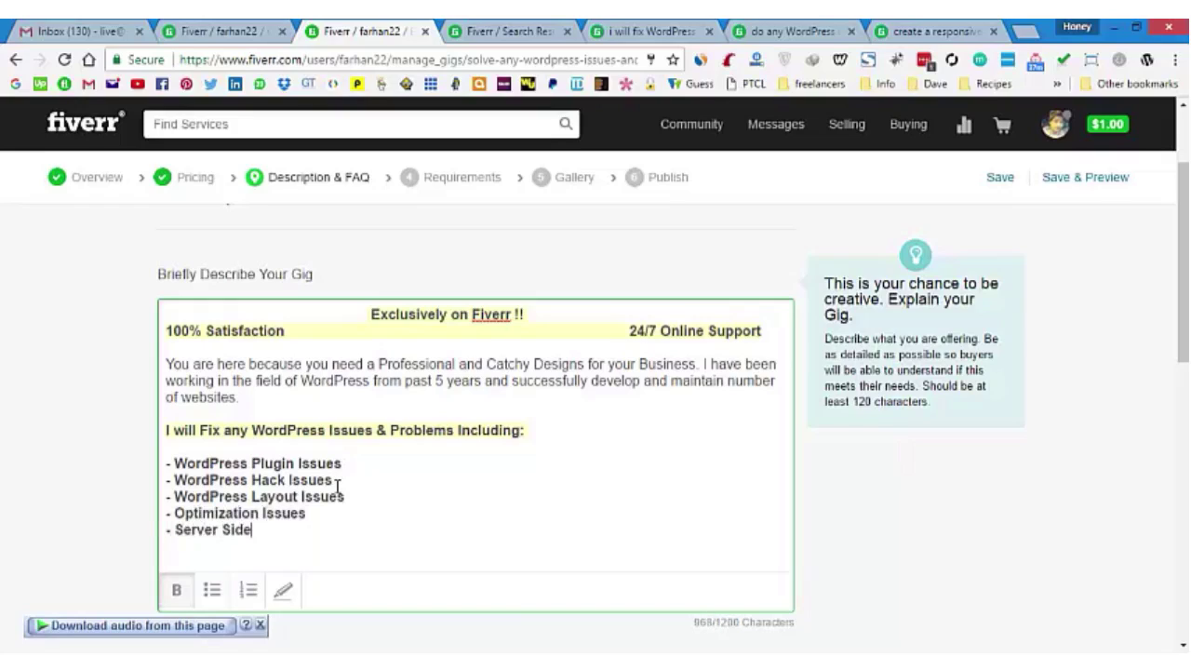
pyautogui.write(' Issues')
pyautogui.write(' - SS')
pyautogui.write('L issues')
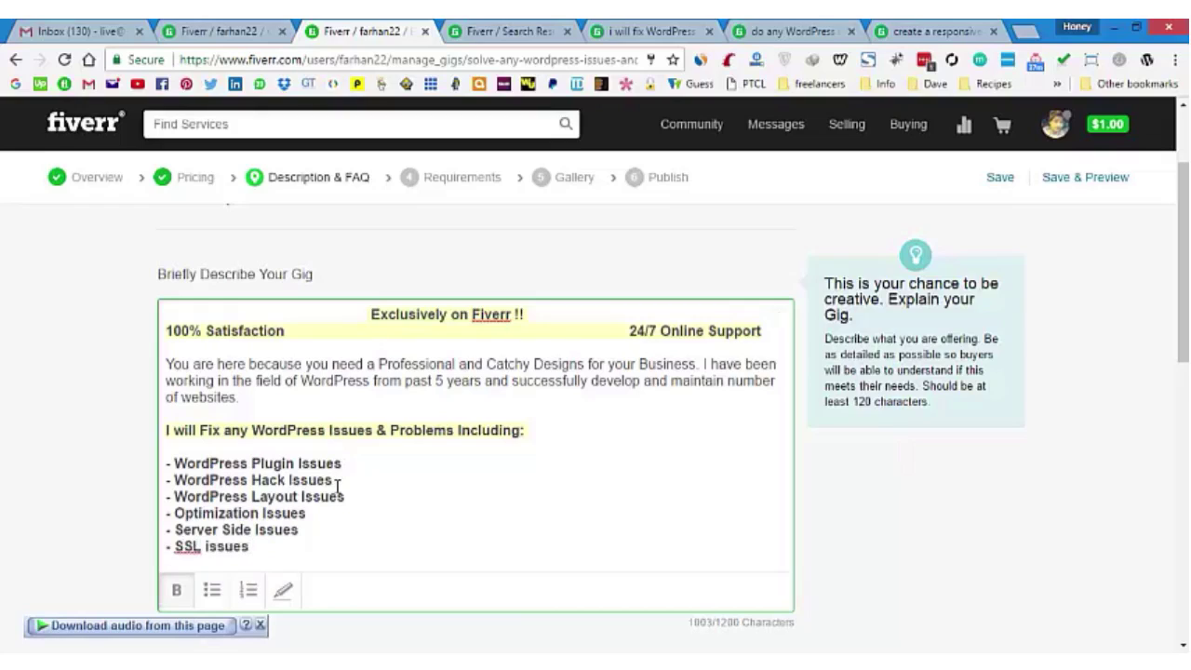
# Add "- Website Security Issues" as the last item of the issues list
pyautogui.press('Return')
pyautogui.write('-')
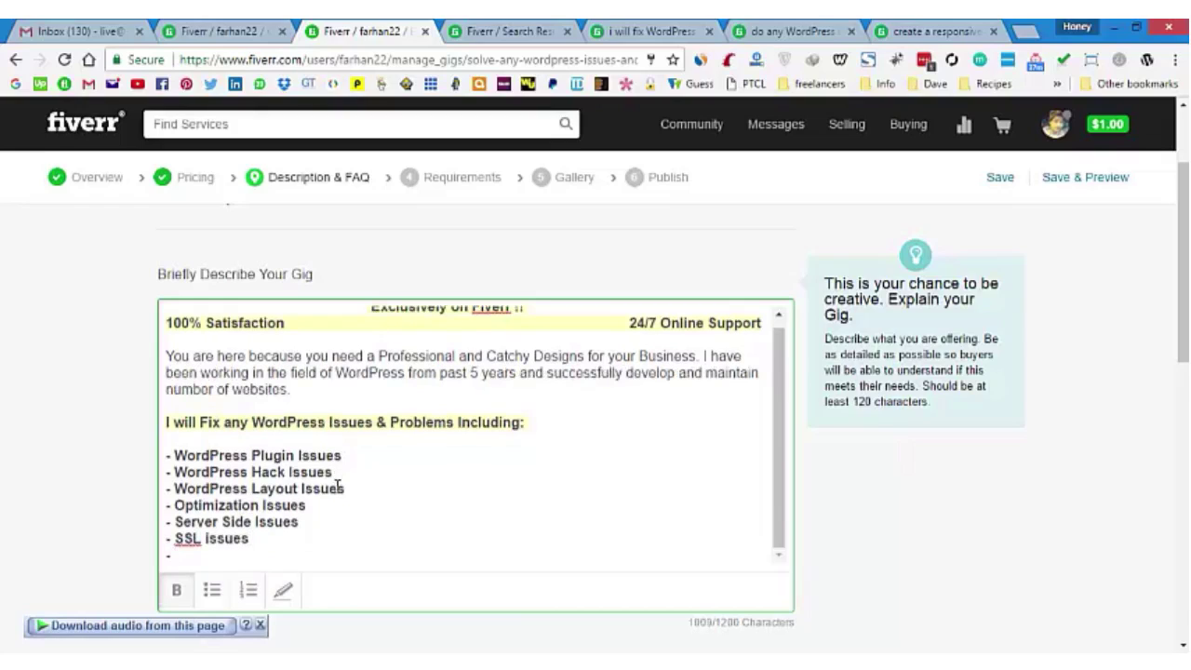
pyautogui.write(' Website e')
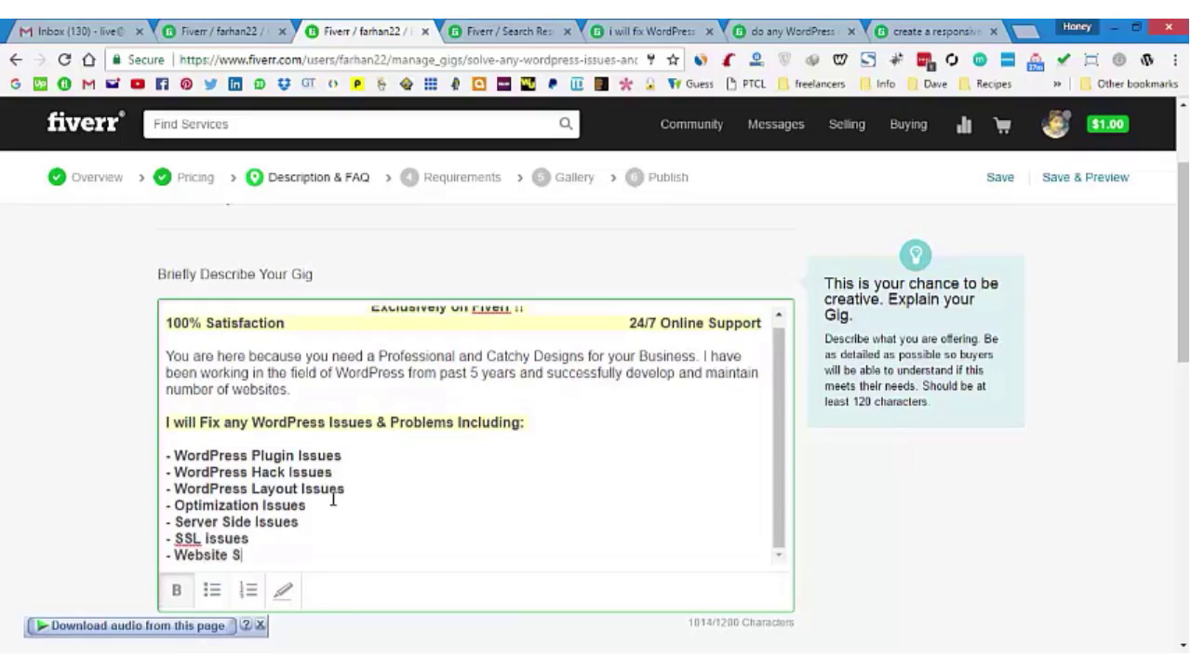
pyautogui.press('BackSpace')
pyautogui.write('Security Issues')
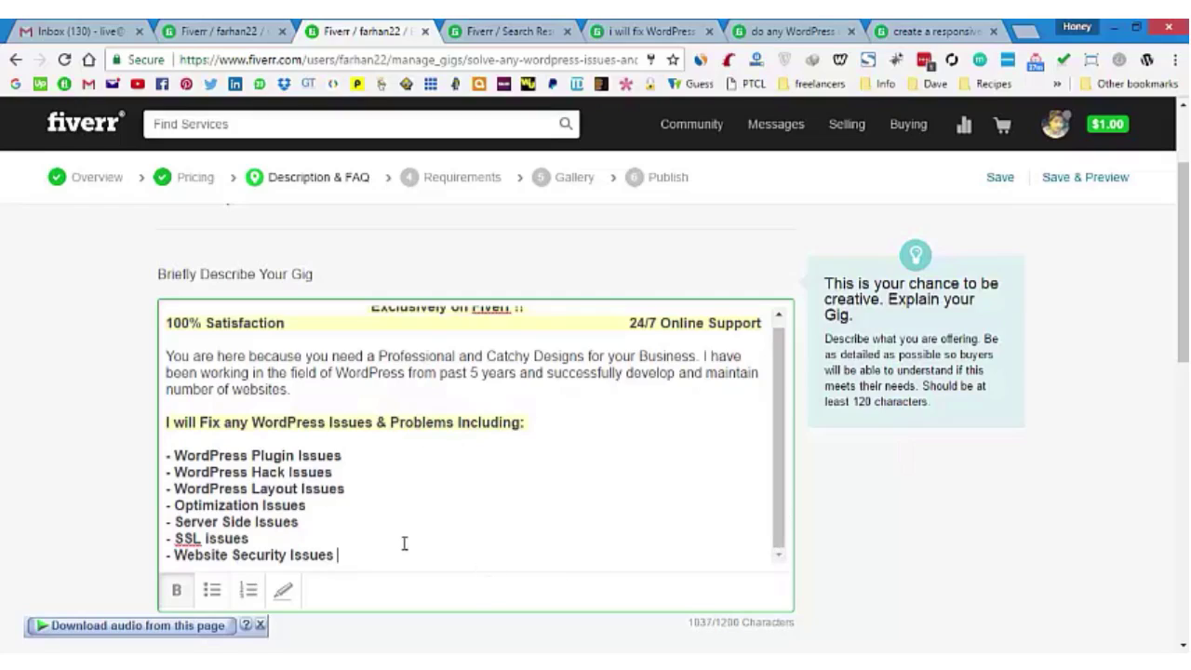
# Leave blank lines below the list and begin a closing line "Note: If you do have any other WordPress task which is not enlisted"
pyautogui.press('Return')
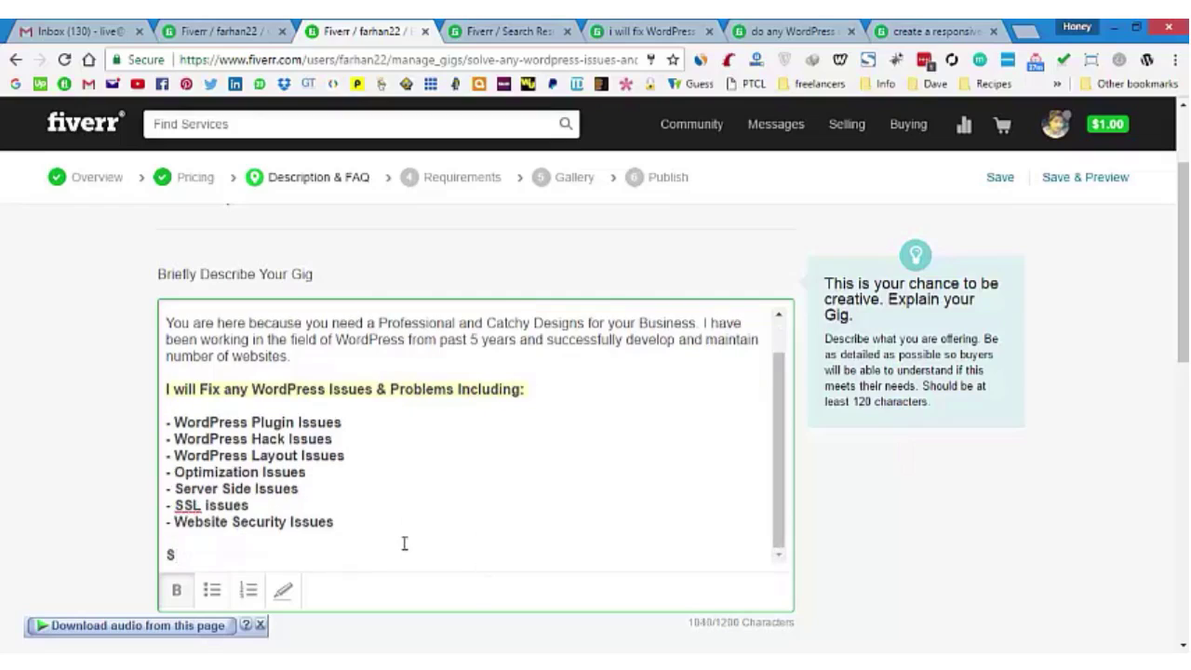
pyautogui.scroll(1, 403, 543)
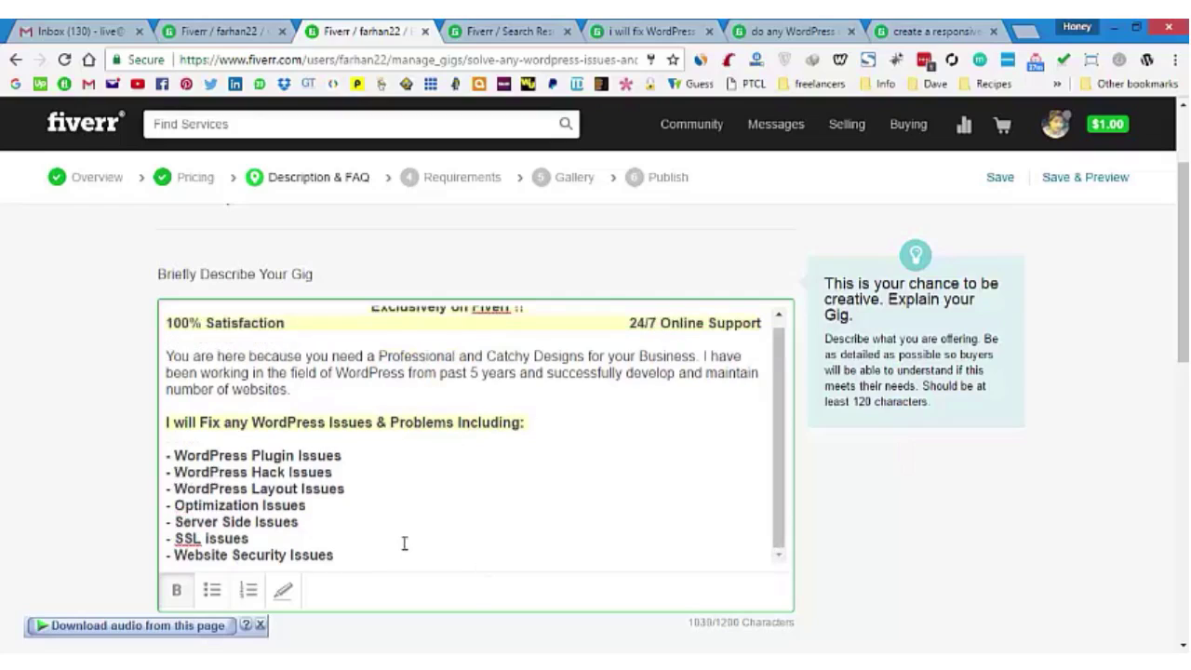
pyautogui.press('Return')
pyautogui.write('Note:')
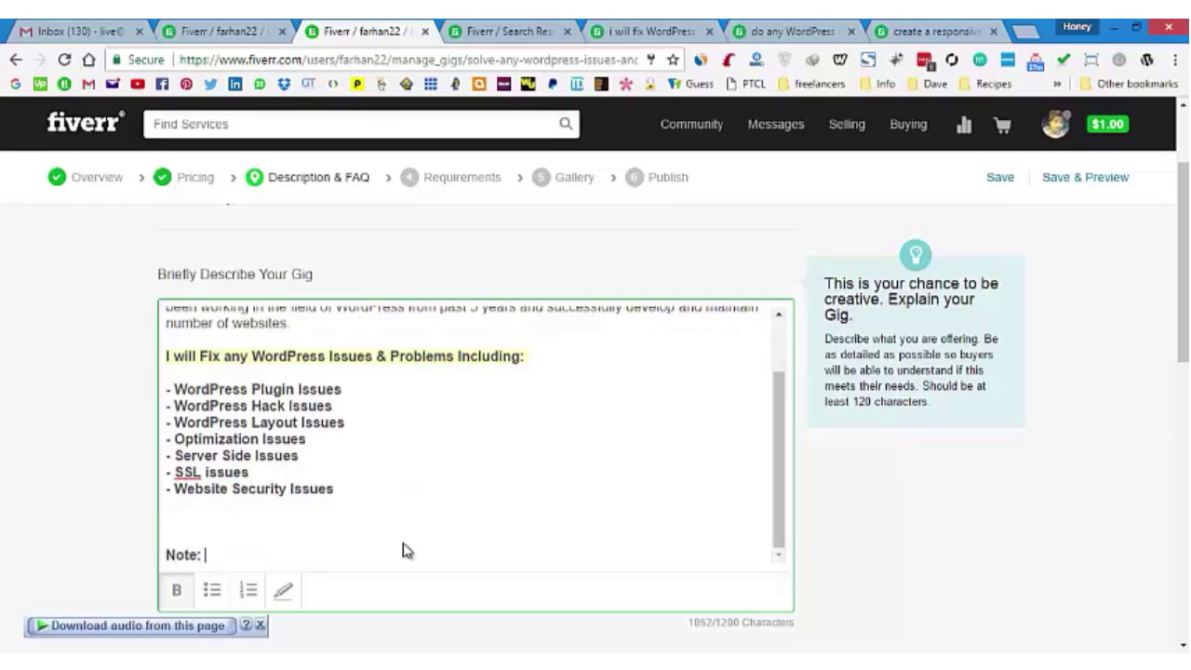
pyautogui.write(' Its one')
pyautogui.press('BackSpace')
pyautogui.press('BackSpace')
pyautogui.press('BackSpace')
pyautogui.press('BackSpace')
pyautogui.press('BackSpace')
pyautogui.press('BackSpace')
pyautogui.write('f you do have any other WordPr')
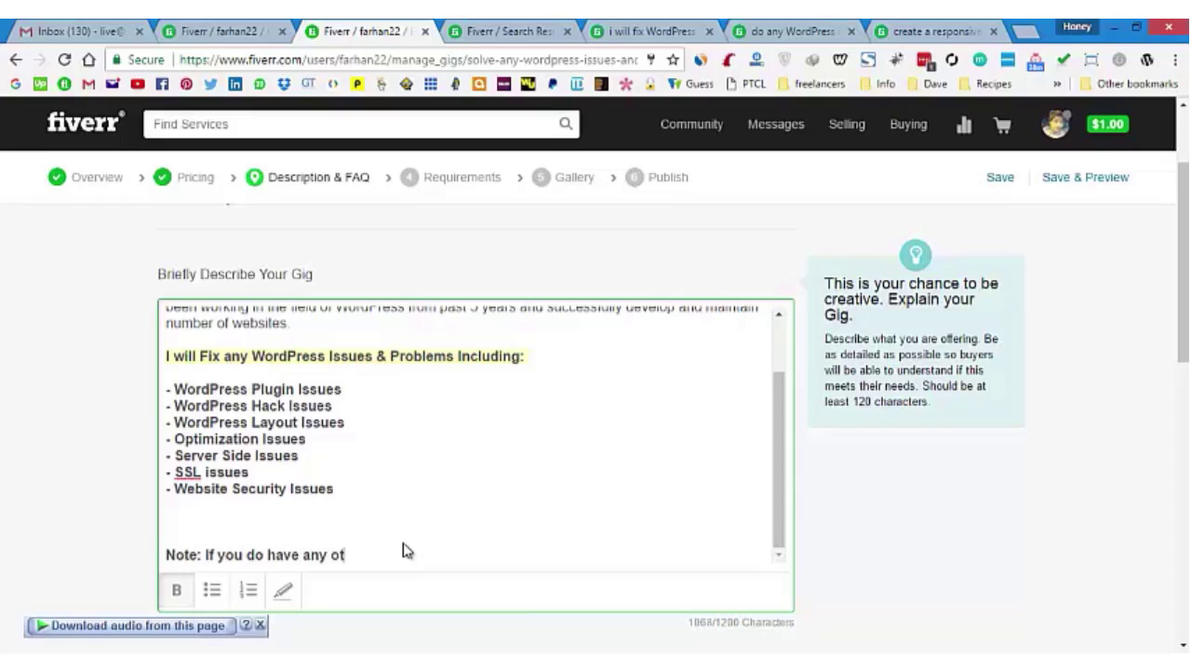
pyautogui.press('BackSpace')
pyautogui.press('BackSpace')
pyautogui.write('Press task which is not en')
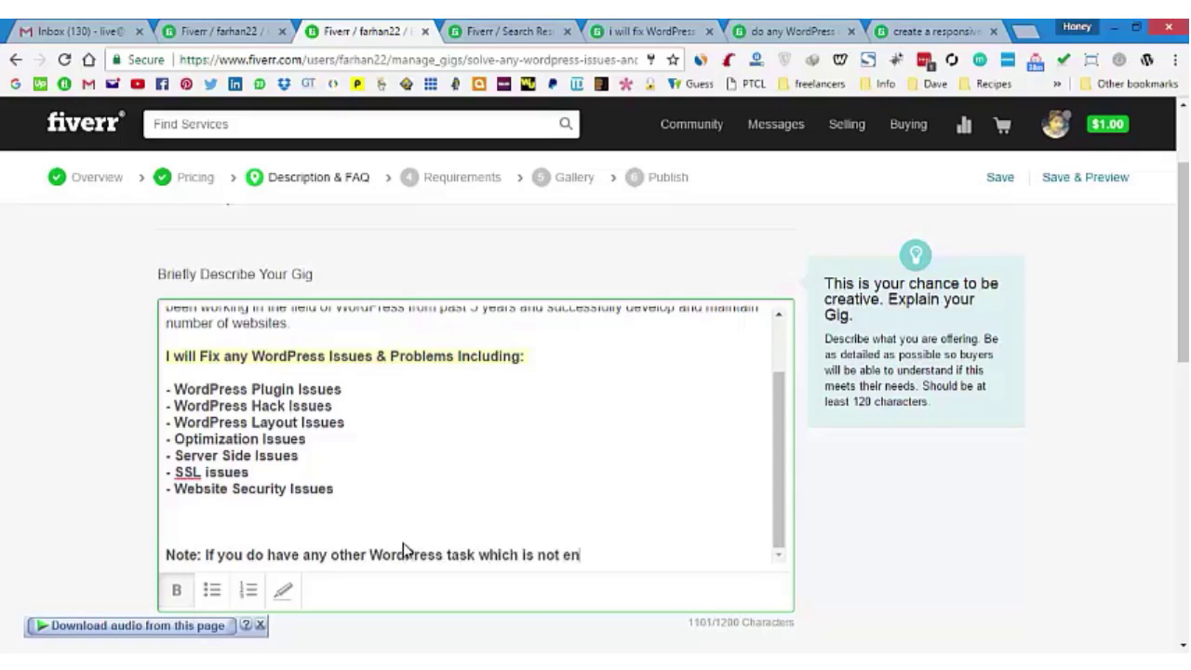
pyautogui.write('listed')
# Complete the note sentence with "above, you can contact me in my inbox."
pyautogui.write('above')
pyautogui.press('BackSpace')
pyautogui.press('BackSpace')
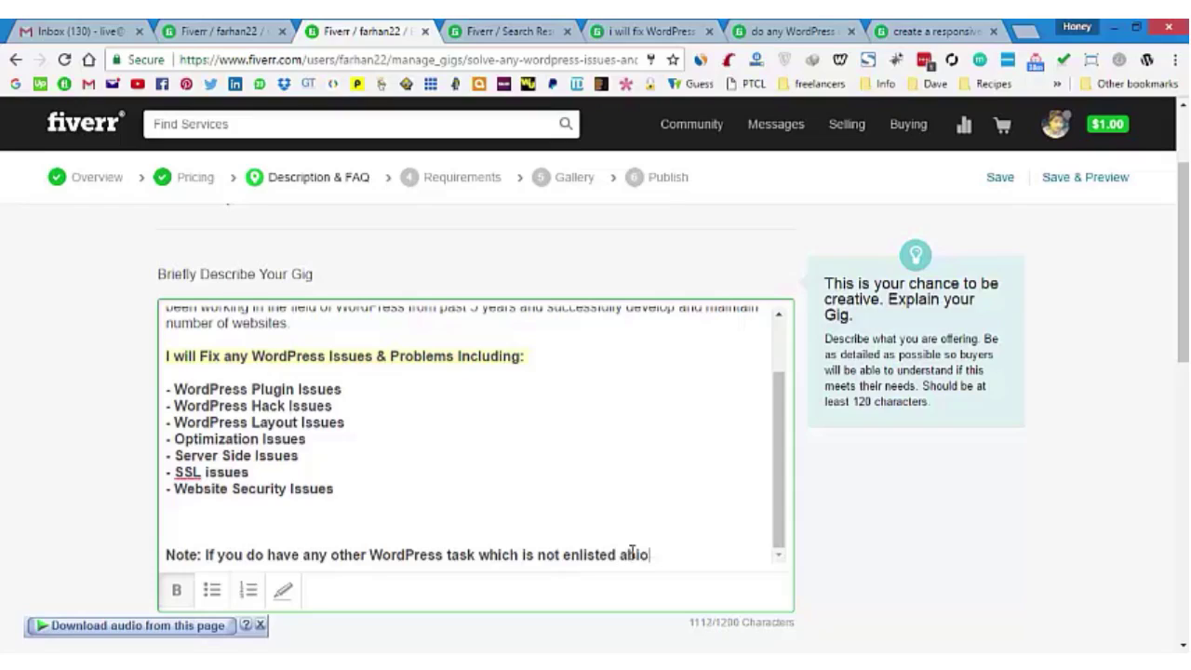
pyautogui.press('BackSpace')
pyautogui.press('BackSpace')
pyautogui.write('bove, you can contact me ')
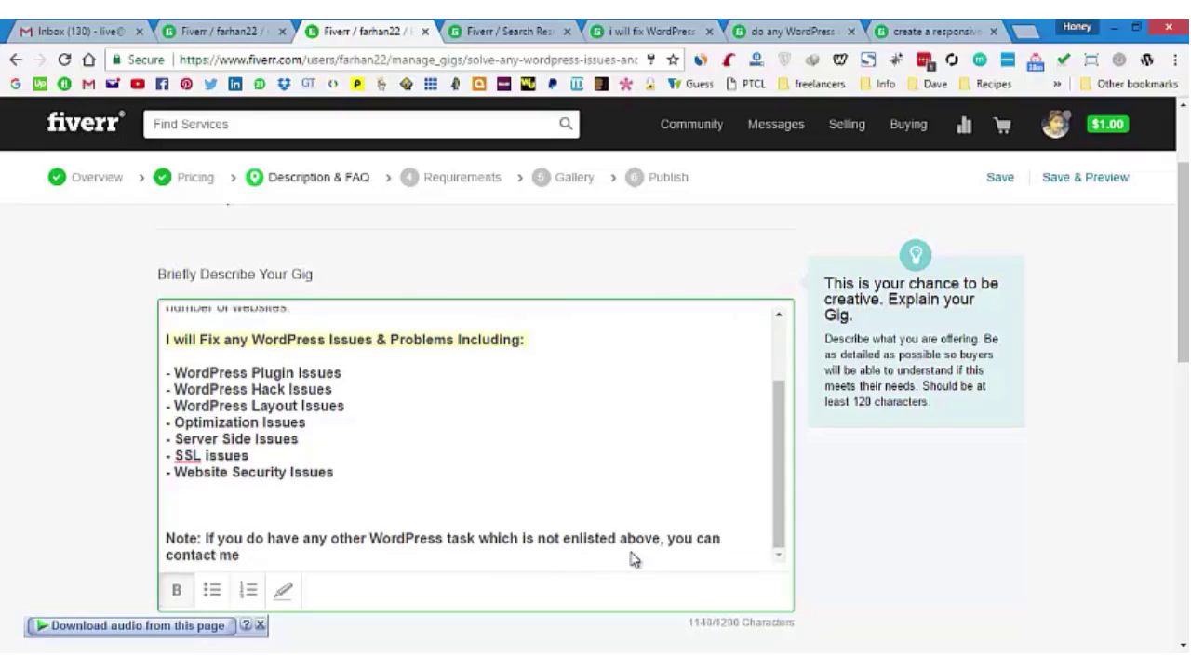
pyautogui.write('in my inbox.')
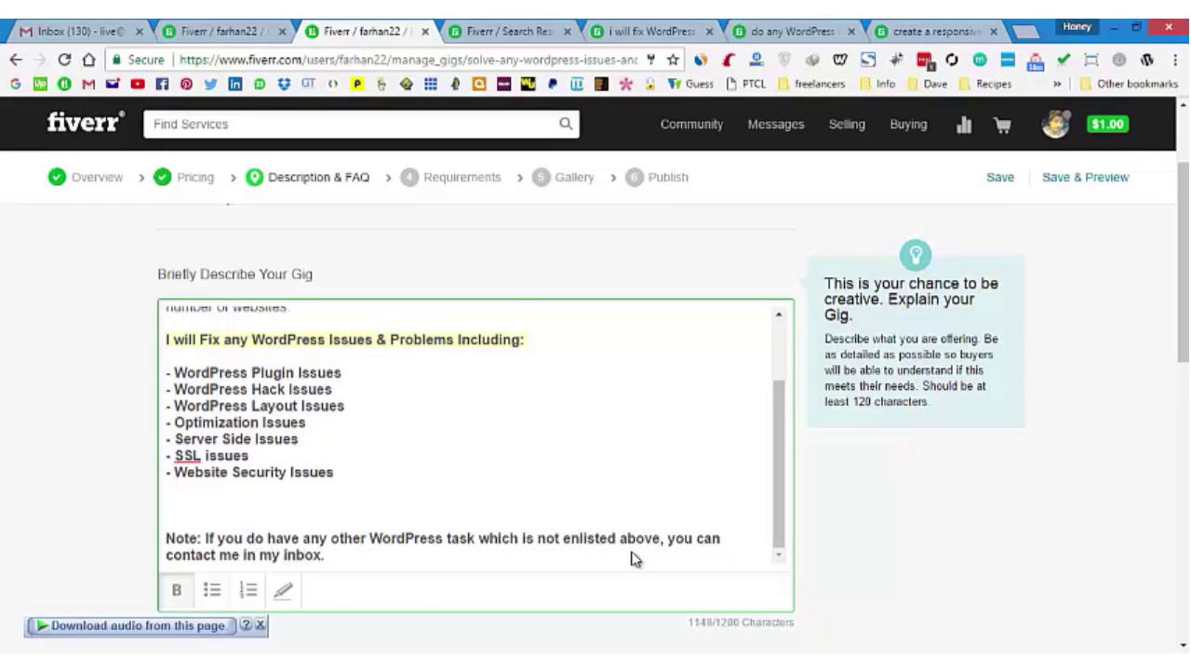
# Leave a blank line after the note and close the description with "Thanks"
pyautogui.press('Return')
pyautogui.press('Return')
pyautogui.write('Thanks')
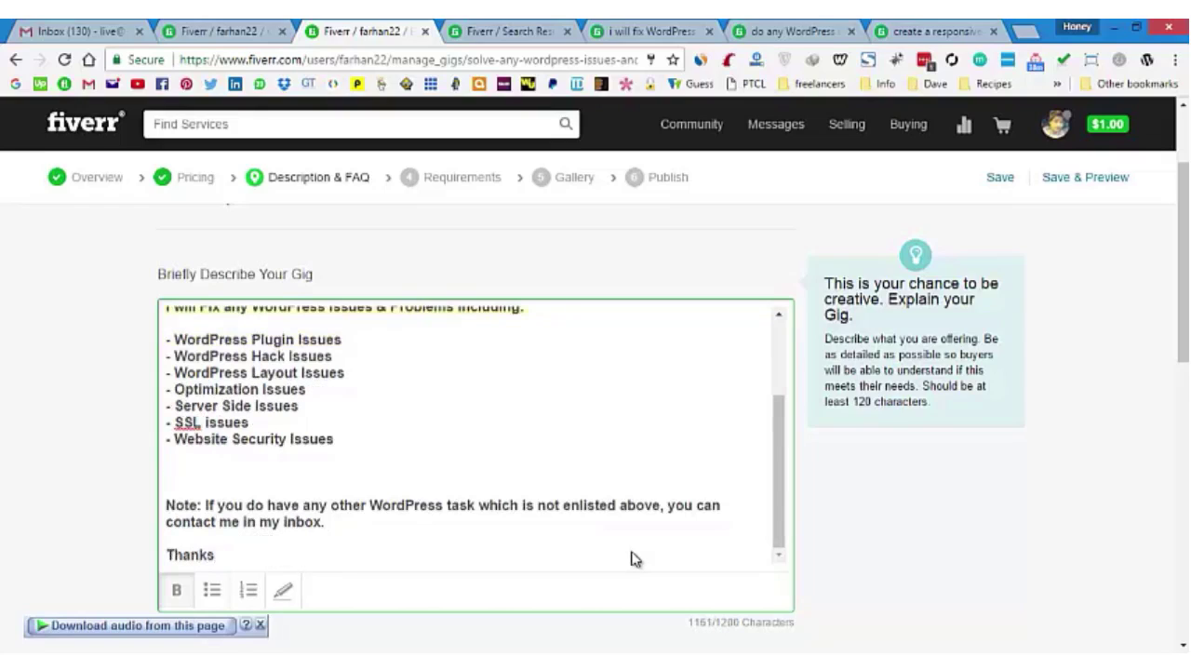
# Highlight only the word "Note:" at the start of the closing note
pyautogui.click(203, 506)
pyautogui.hotkey('shift', 'Home')
pyautogui.click(283, 590)
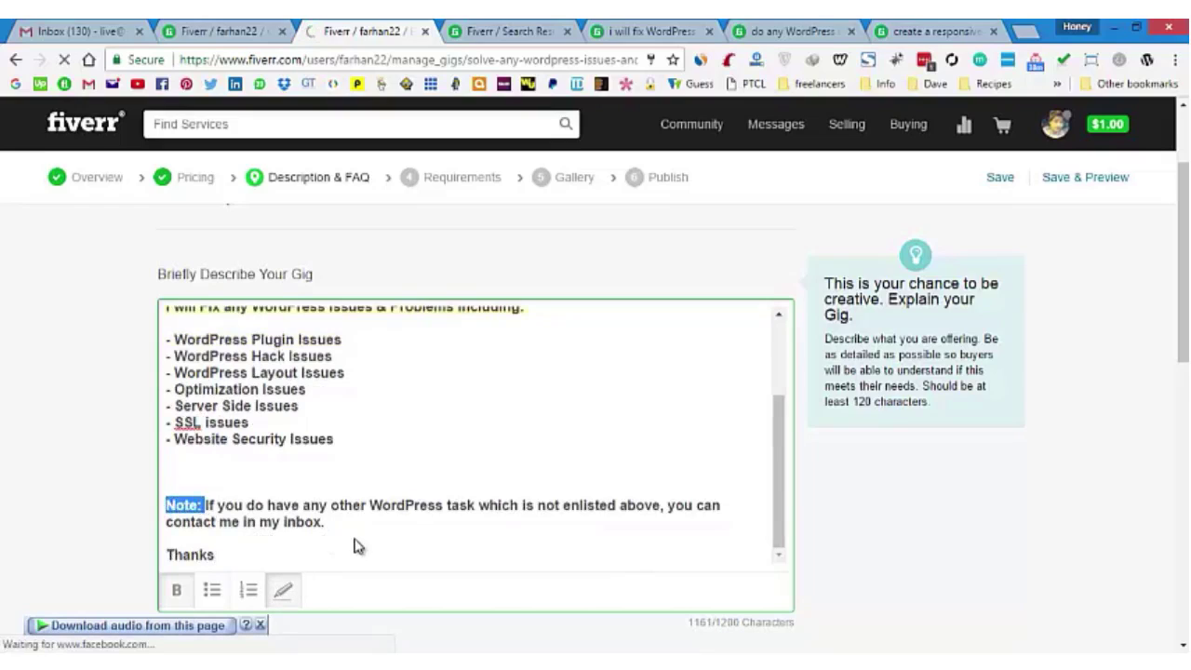
pyautogui.click(206, 505)
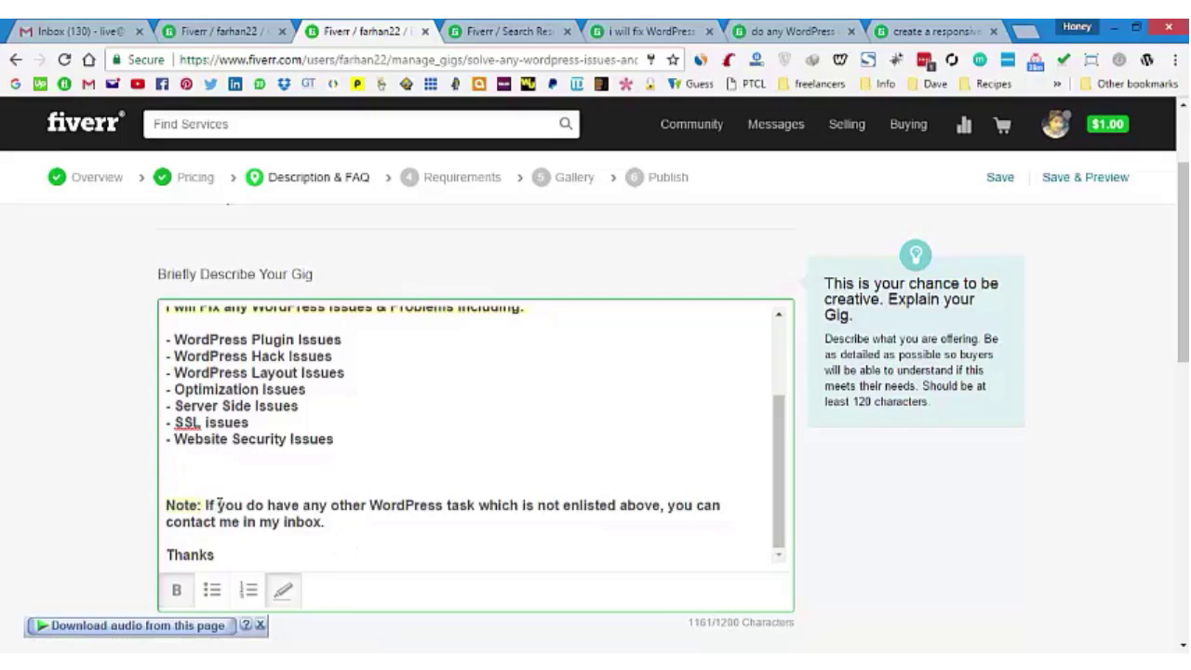
pyautogui.click(377, 539)
pyautogui.scroll(5, 377, 544)
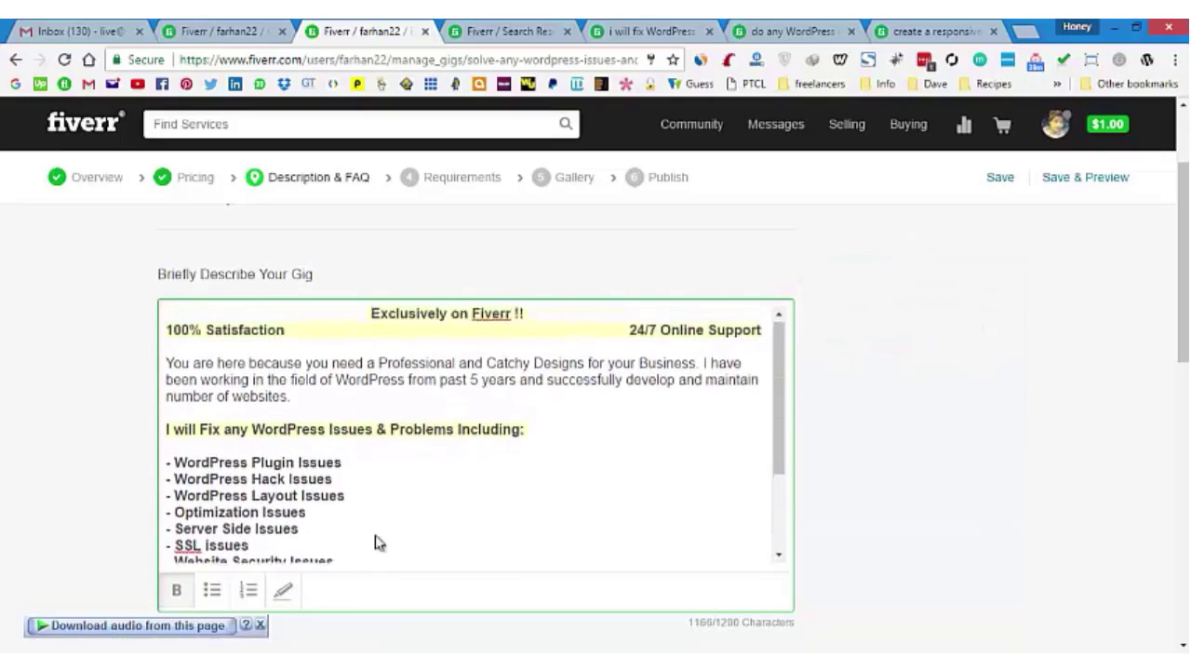
# Start a new FAQ entry in the Frequently Asked Questions section, ready to enter its question
pyautogui.scroll(-10, 376, 544)
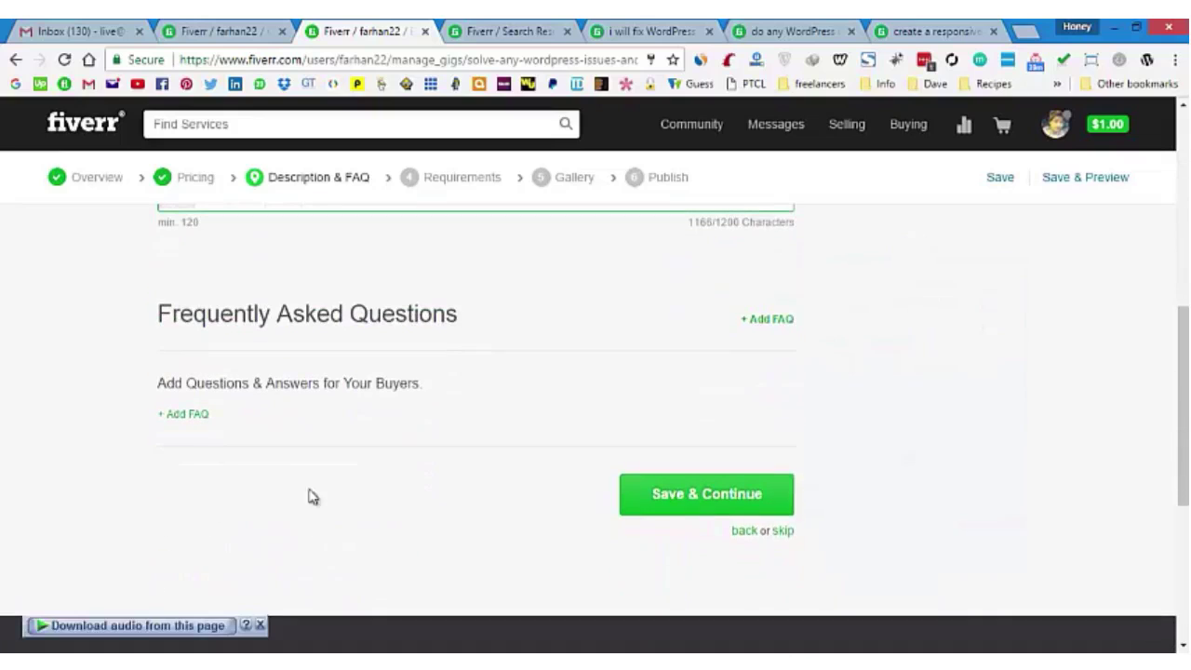
pyautogui.click(185, 416)
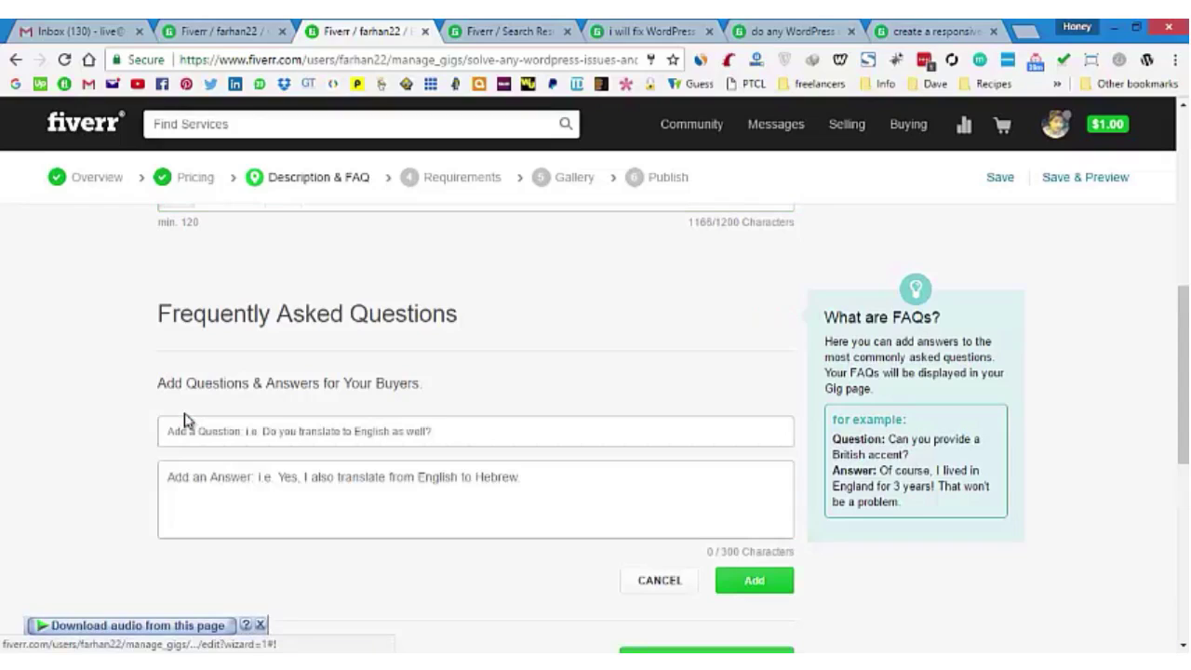
pyautogui.click(247, 434)
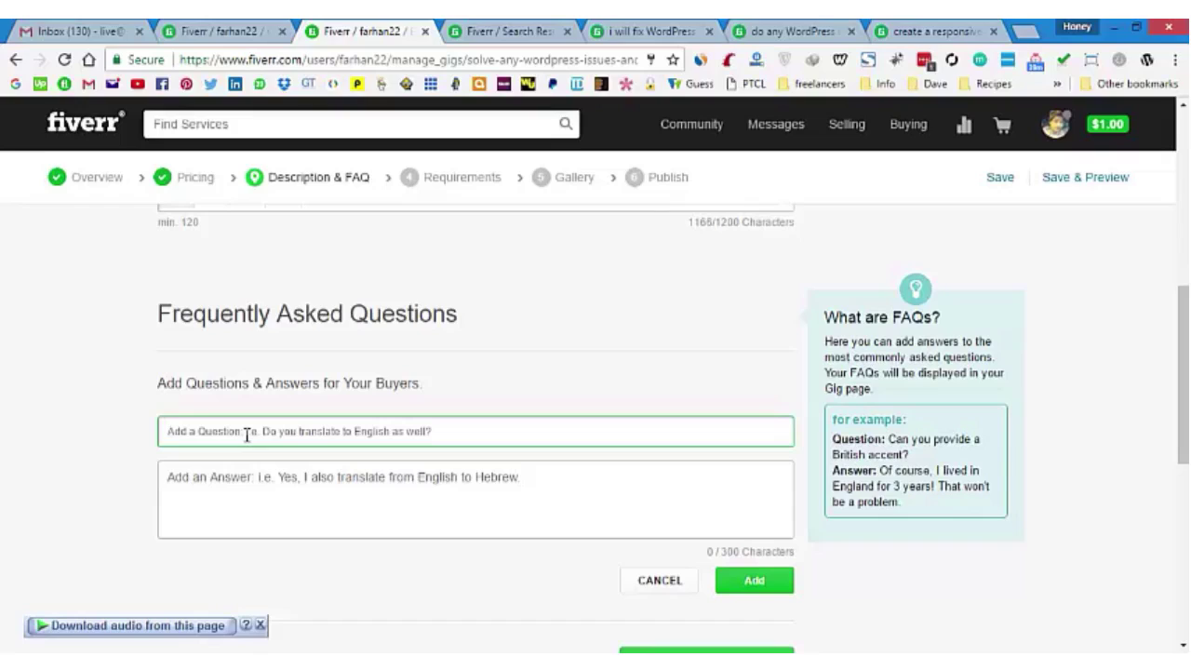
# Try to enter the FAQ question "Please describe the complete details about your issues and website link as well?"
pyautogui.write('Please des')
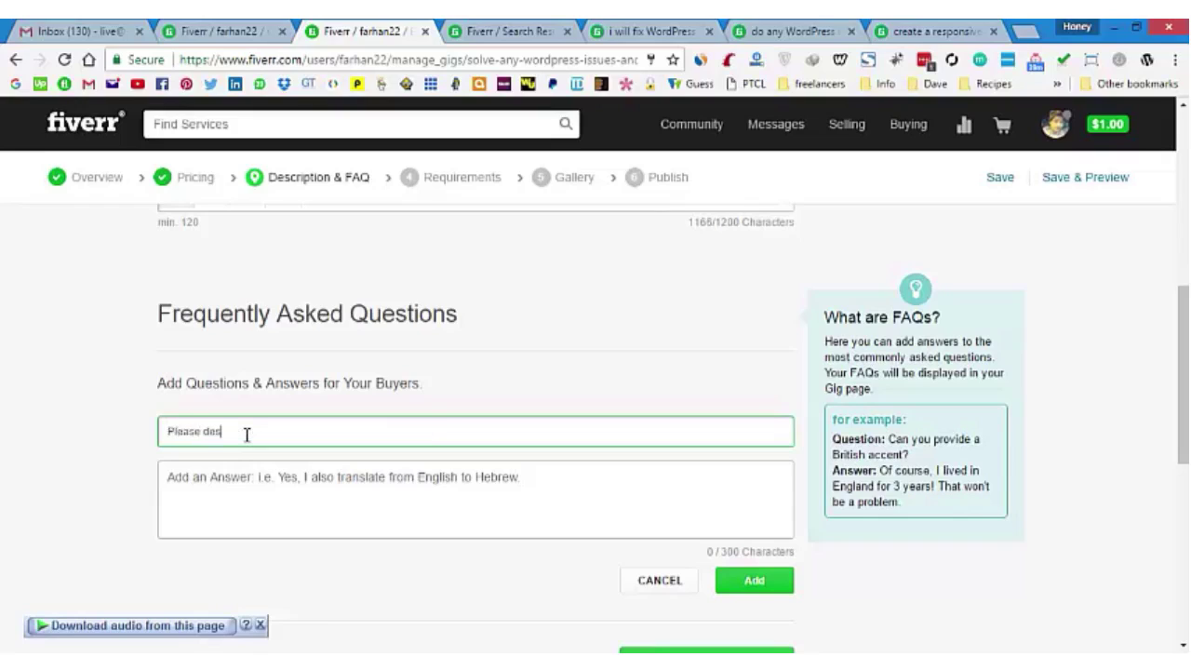
pyautogui.write('cribe the complete details abo')
pyautogui.press('BackSpace')
pyautogui.write('abotu y')
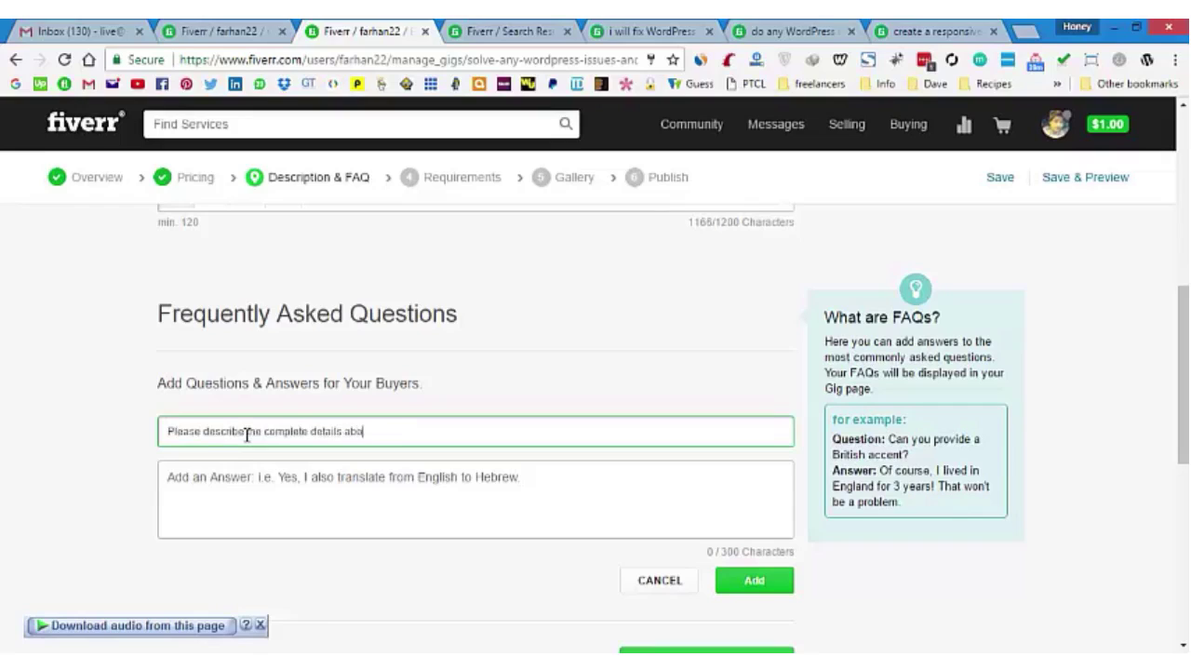
pyautogui.press('BackSpace')
pyautogui.press('BackSpace')
pyautogui.press('BackSpace')
pyautogui.press('BackSpace')
pyautogui.write('ut your issues and website ')
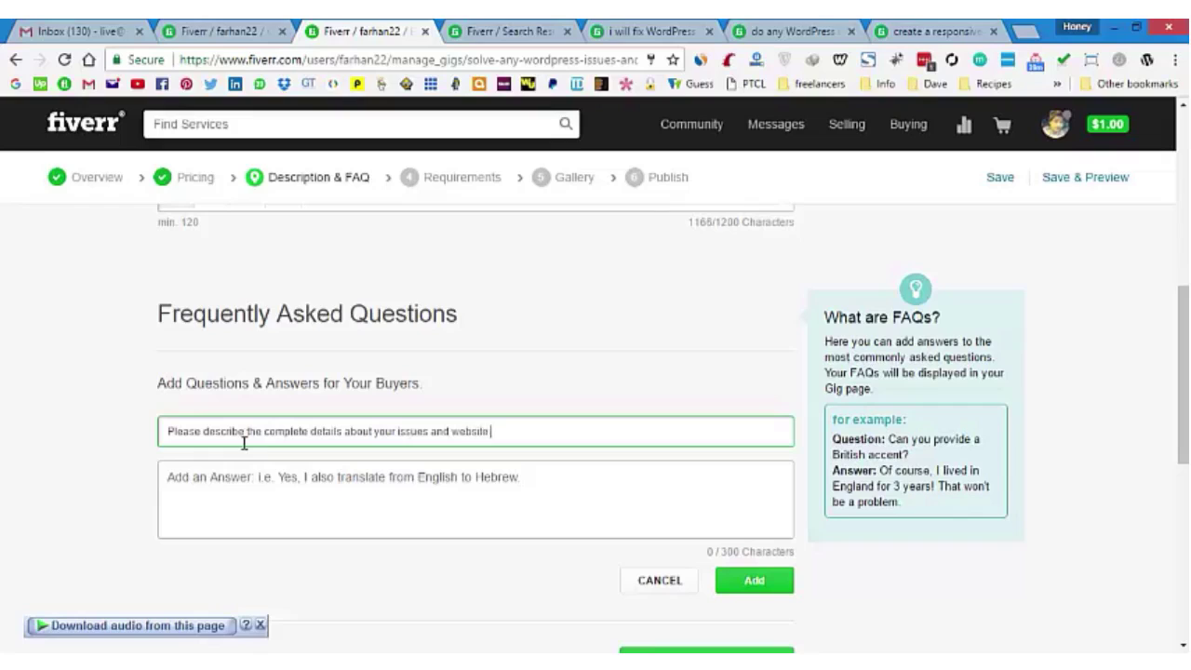
pyautogui.write('link as well?')
pyautogui.press('Return')
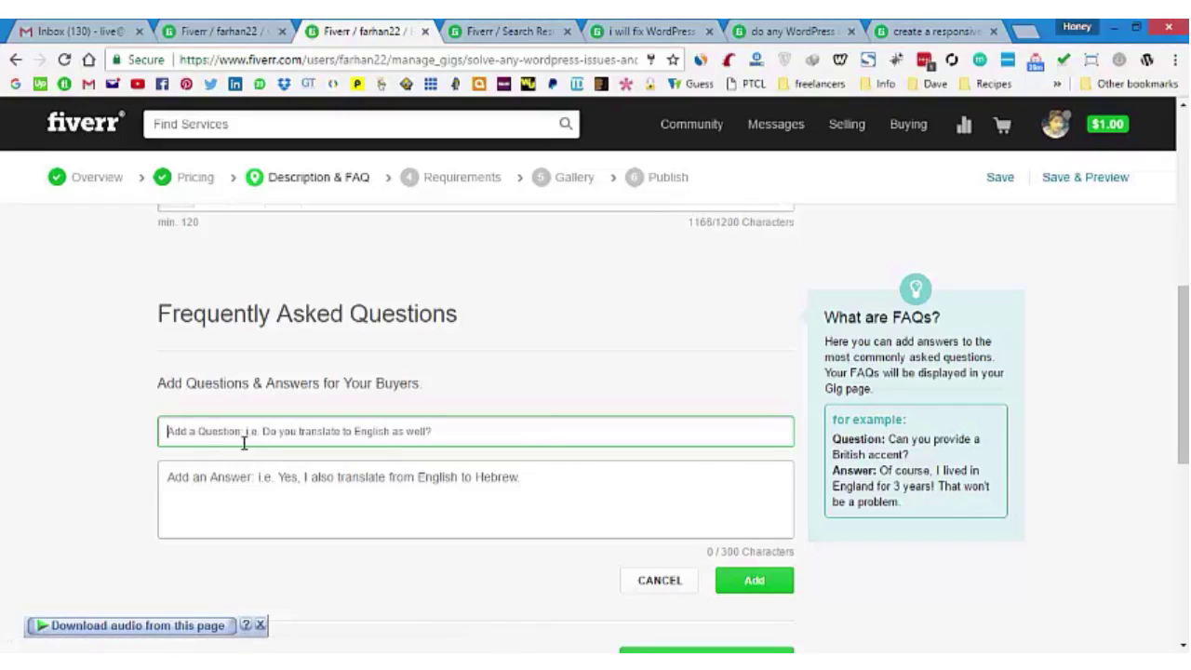
# Try to add the FAQ entry with its question and answer left empty
pyautogui.click(370, 517)
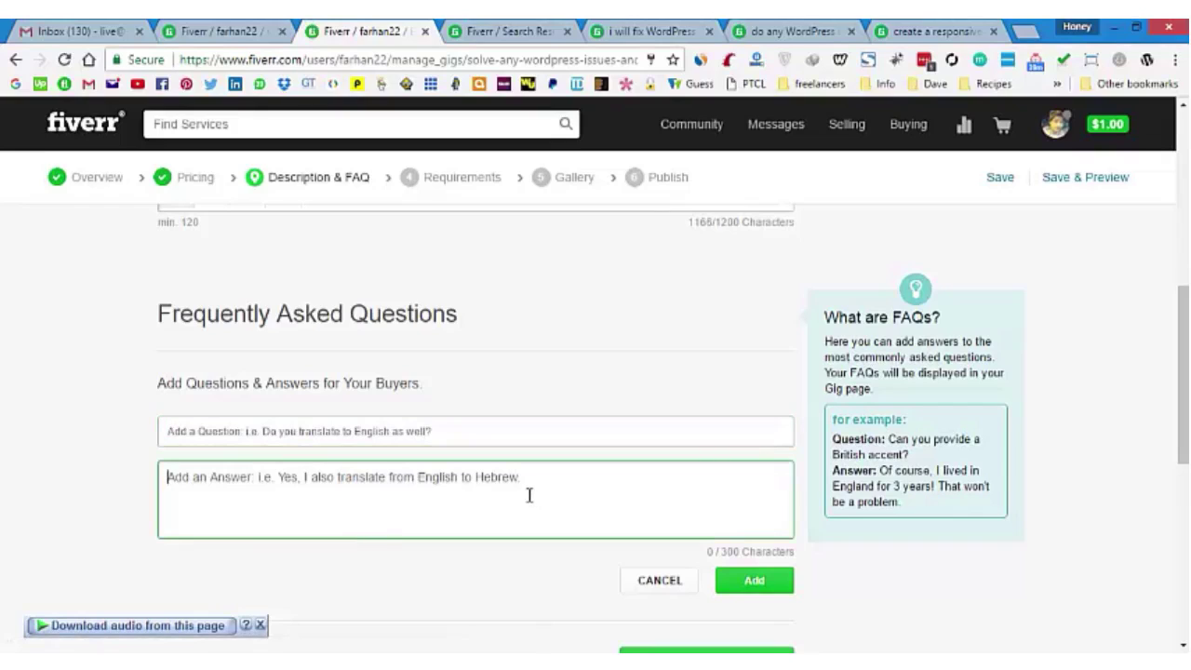
pyautogui.click(752, 579)
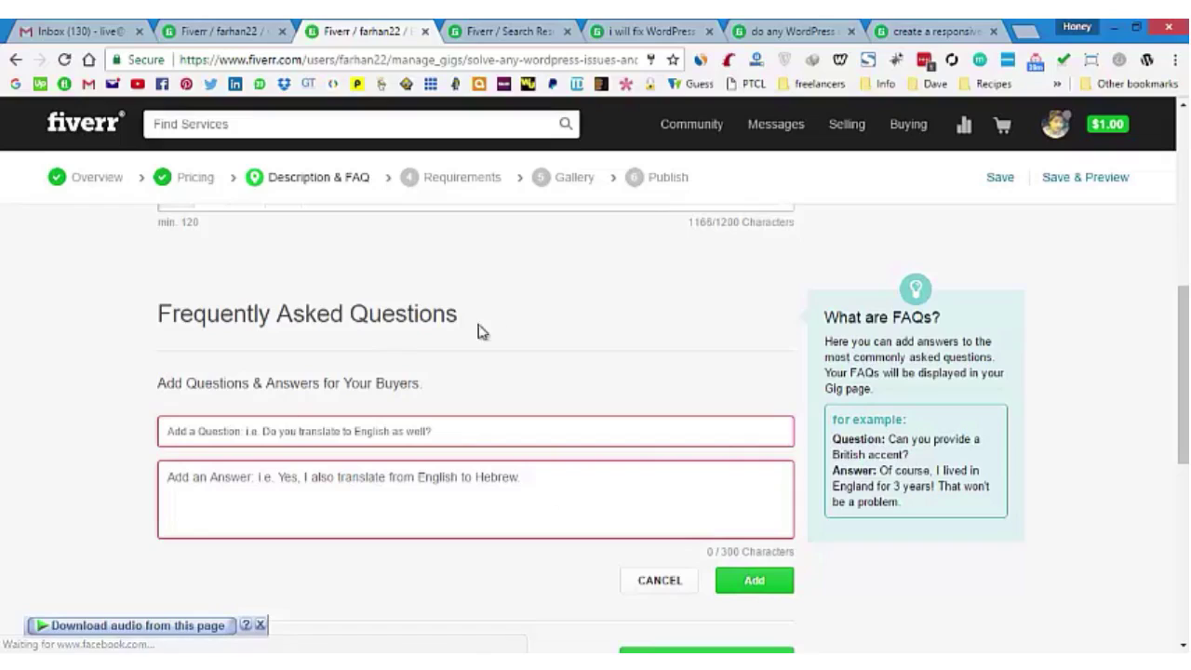
pyautogui.click(268, 432)
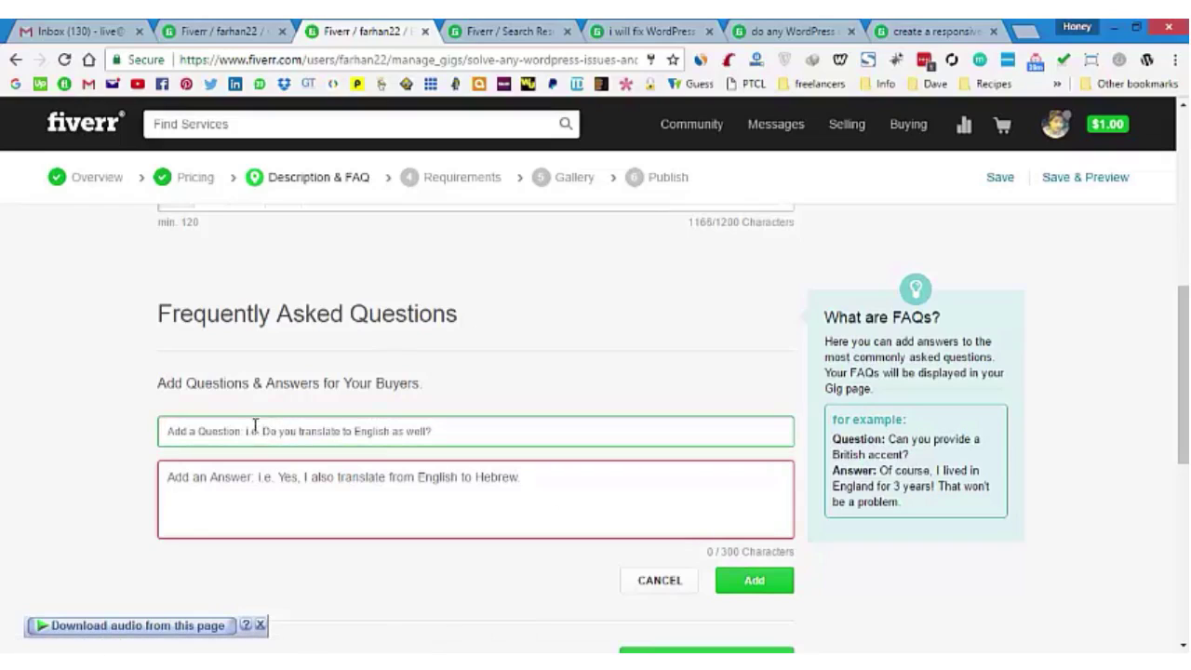
pyautogui.click(382, 505)
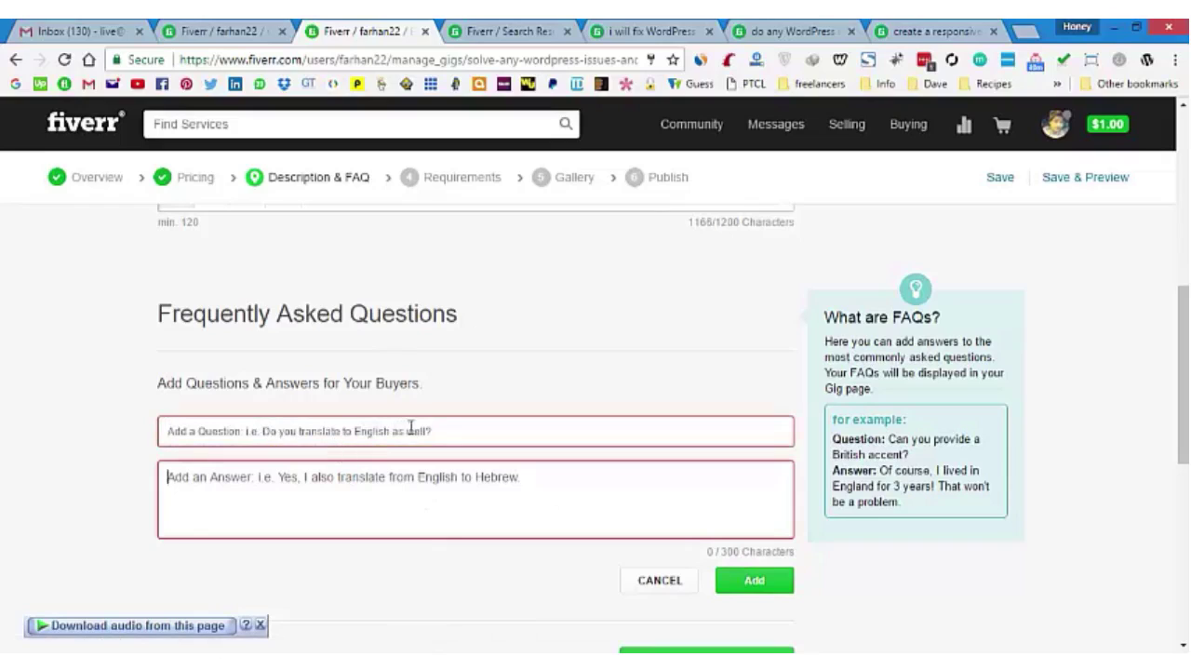
# Try to enter the FAQ question "Please describe your complete problem about your website?"
pyautogui.click(451, 435)
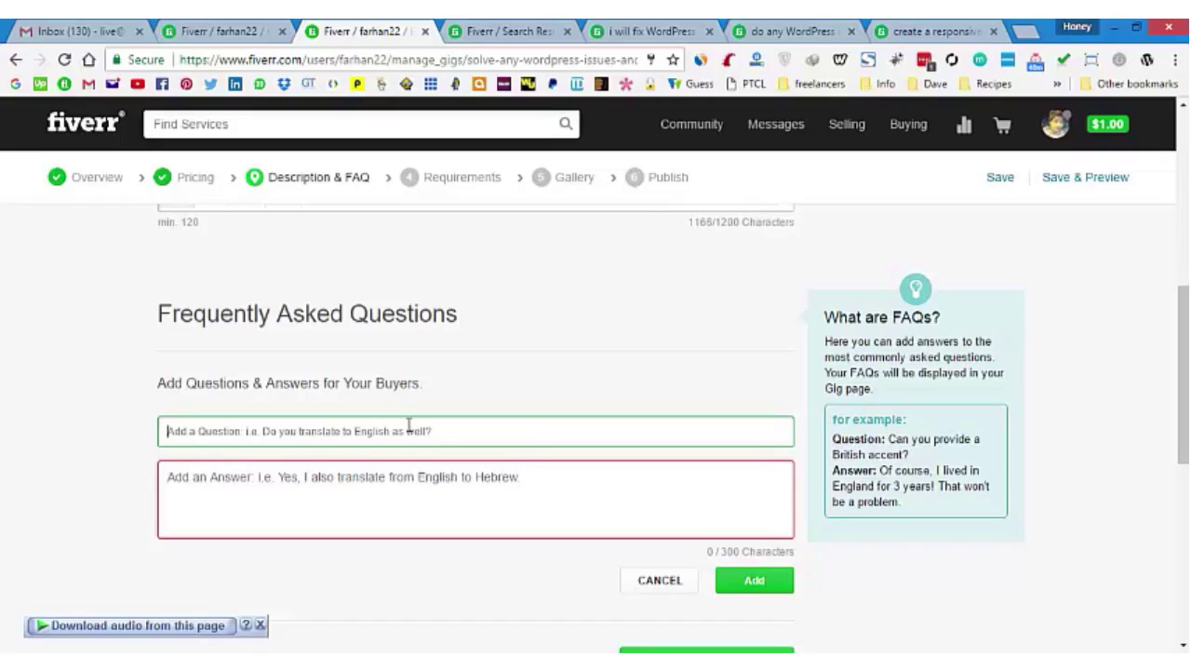
pyautogui.write('W')
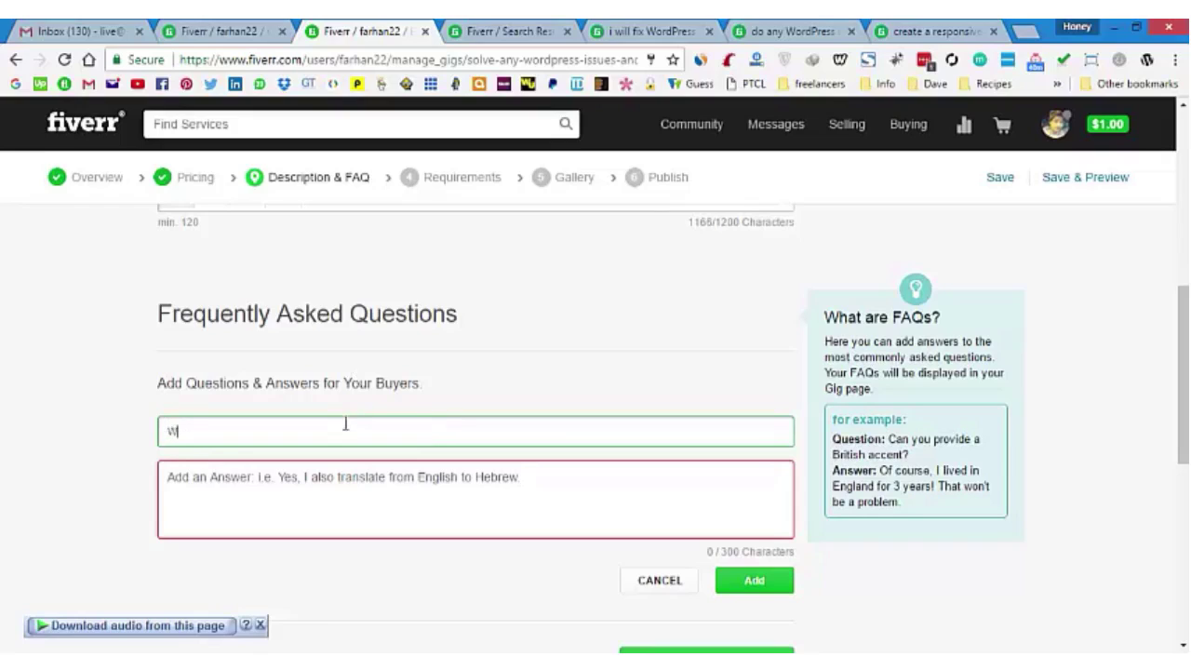
pyautogui.write('hat')
pyautogui.press('BackSpace')
pyautogui.press('BackSpace')
pyautogui.write('Please describe your')
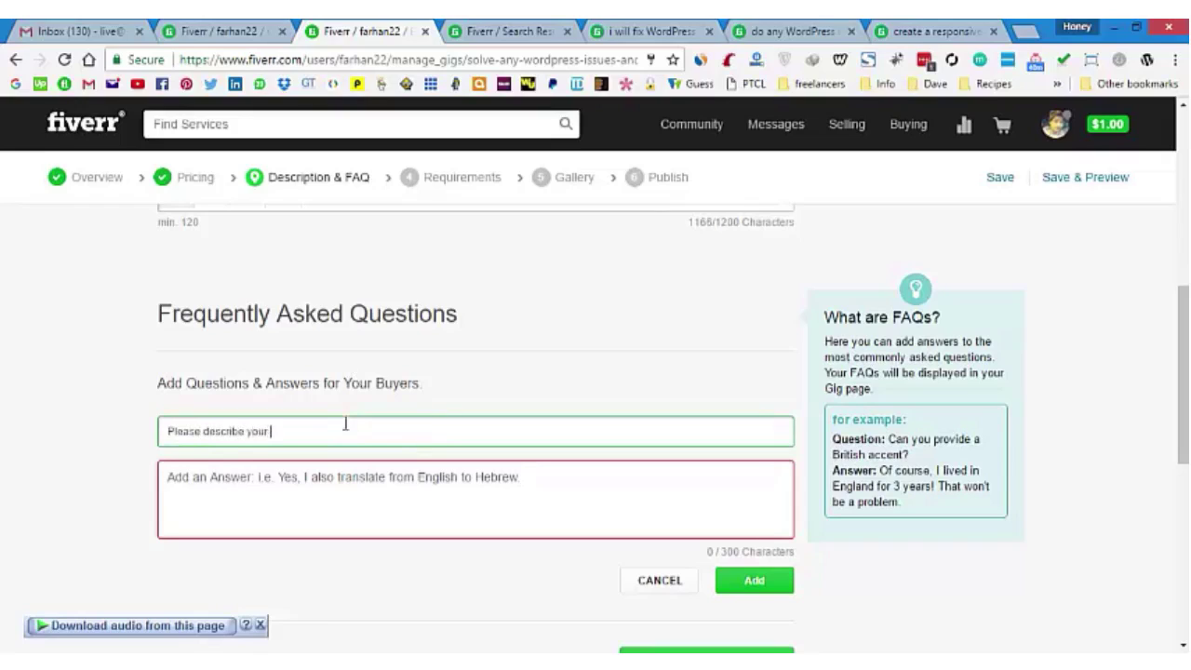
pyautogui.write(' complete problem')
pyautogui.press('BackSpace')
pyautogui.press('BackSpace')
pyautogui.press('BackSpace')
pyautogui.write('em about opu')
pyautogui.press('BackSpace')
pyautogui.press('BackSpace')
pyautogui.write('ur website')
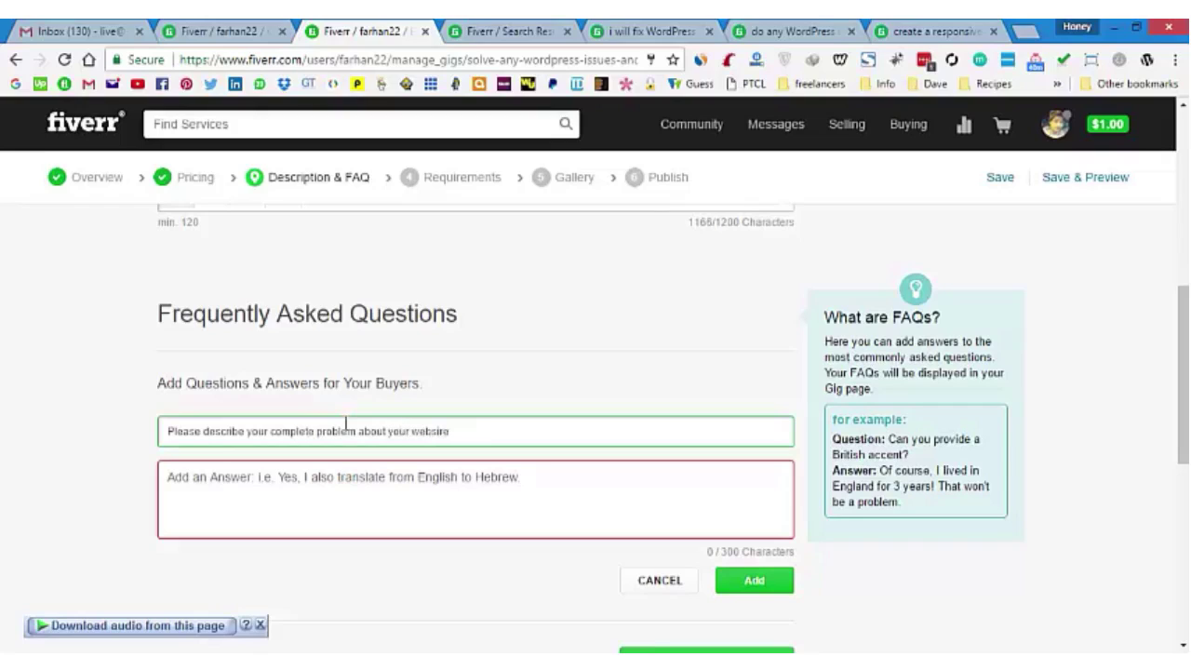
pyautogui.write('?')
pyautogui.press('Return')
pyautogui.press('Tab')
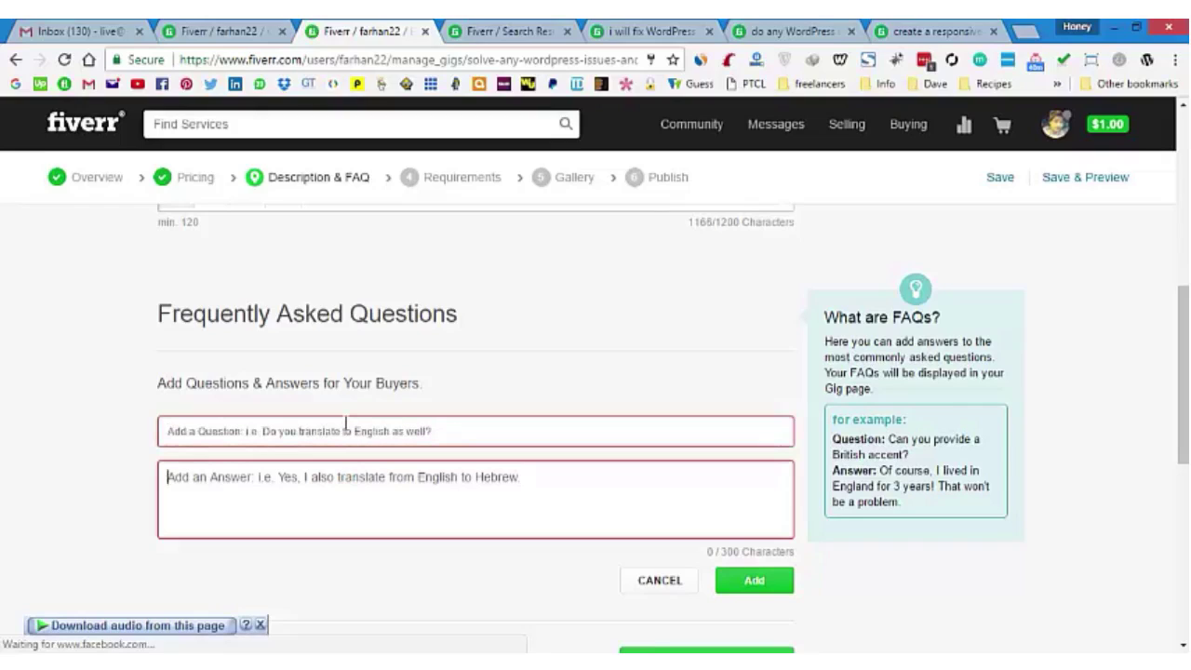
# Discard the empty FAQ entry
pyautogui.click(354, 426)
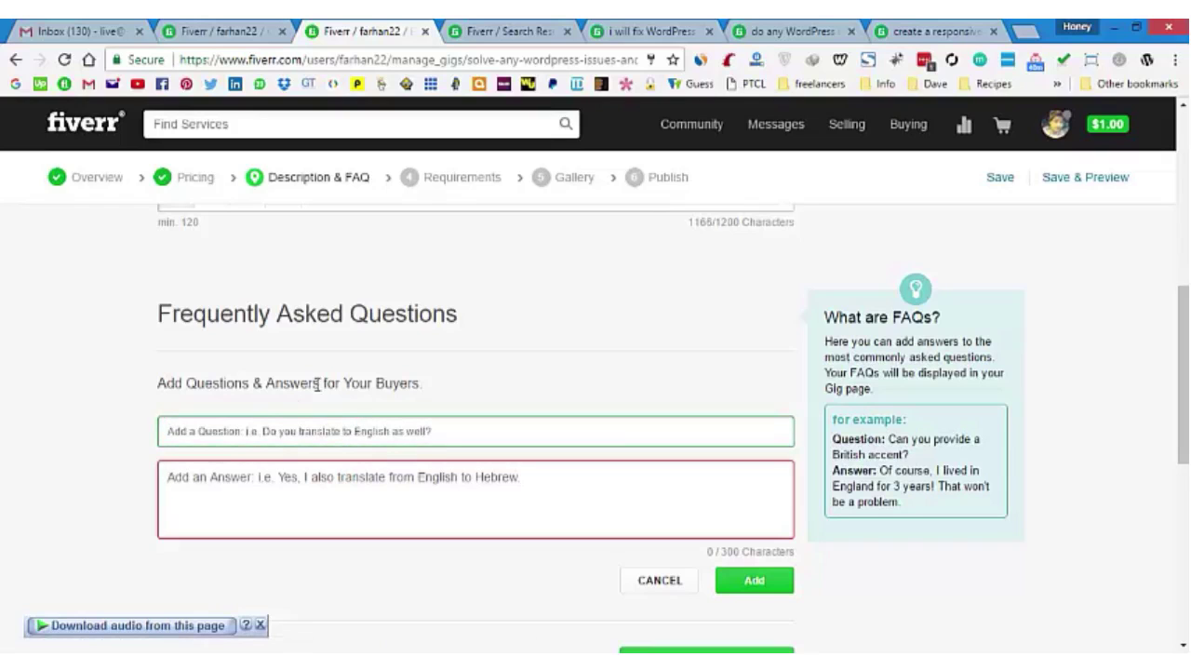
pyautogui.scroll(-3, 391, 354)
pyautogui.click(666, 353)
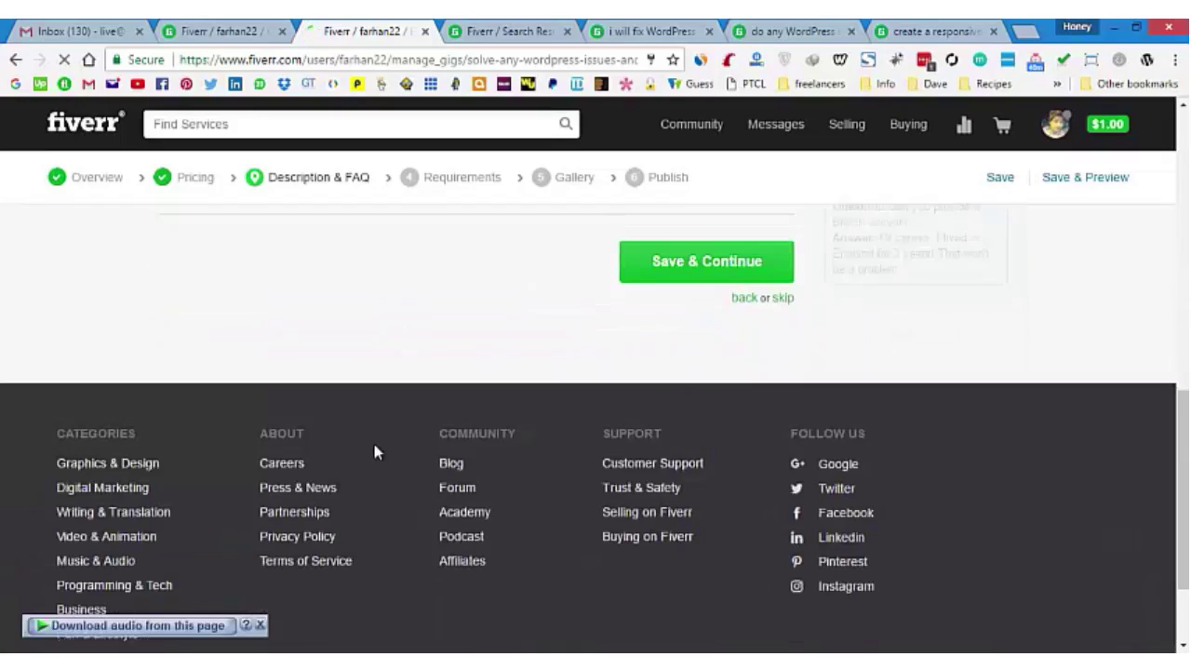
pyautogui.scroll(3, 374, 446)
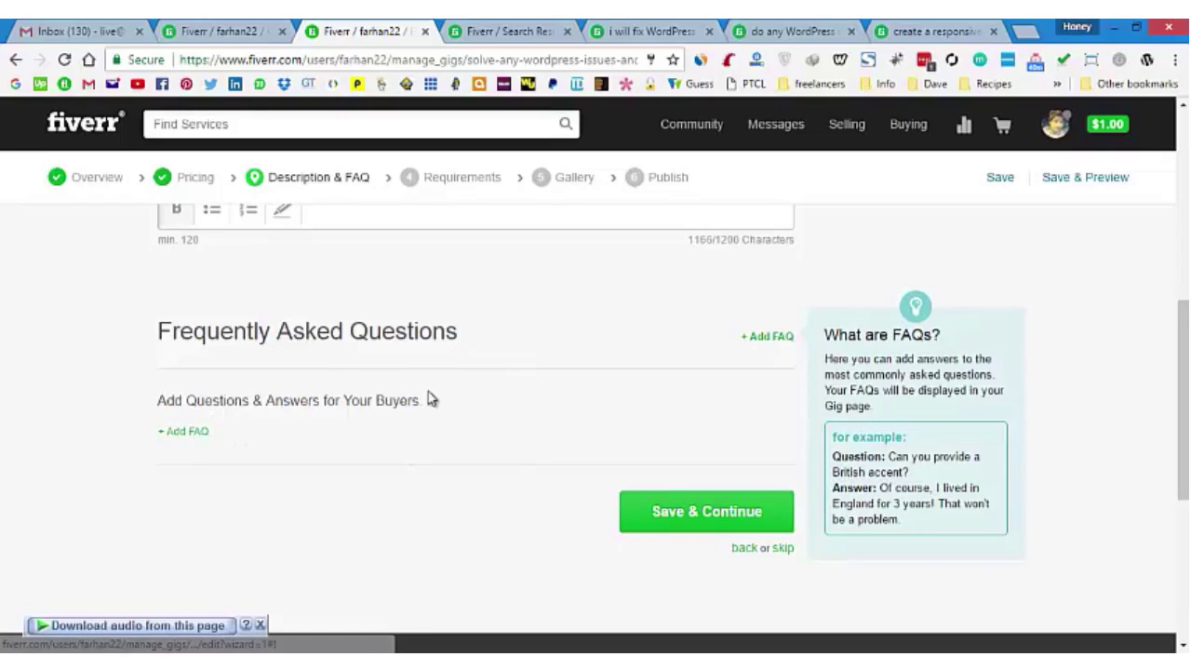
pyautogui.click(771, 342)
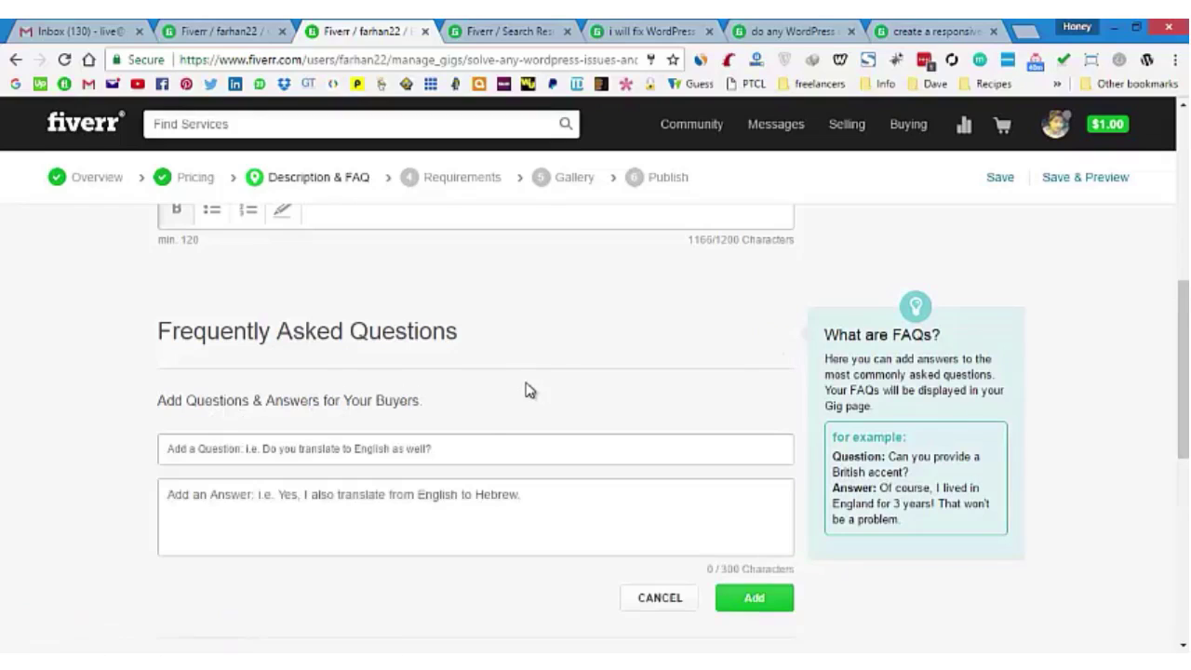
pyautogui.click(340, 452)
pyautogui.click(659, 598)
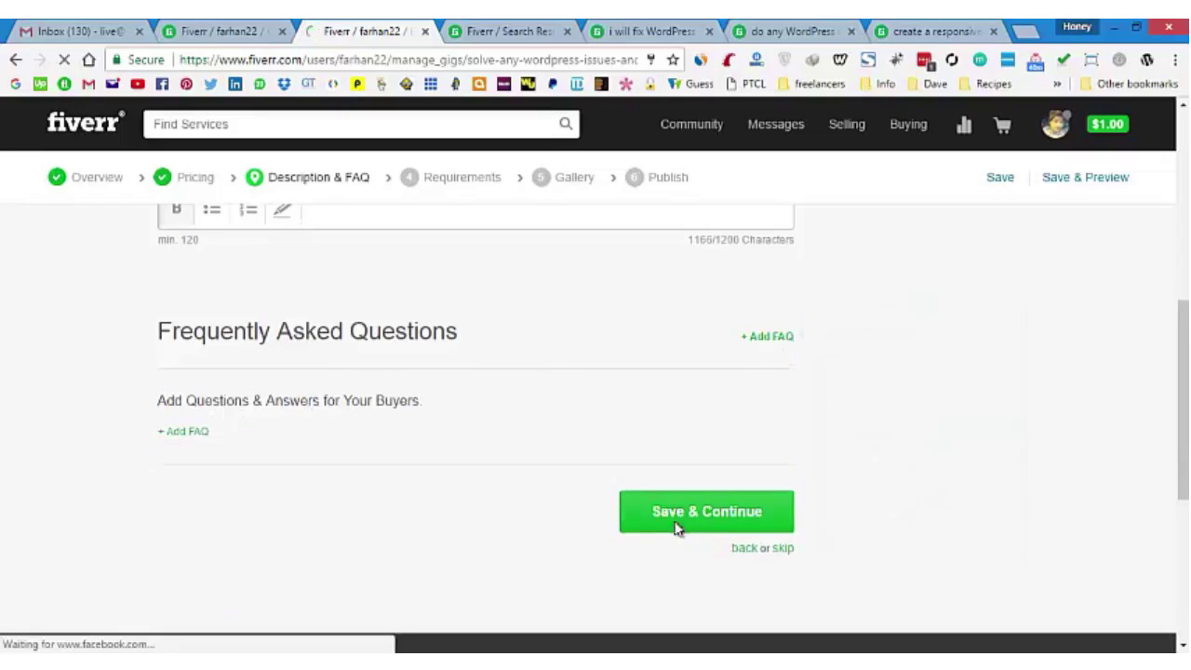
# Save the description section without any FAQ entries and continue to the gig's requirements
pyautogui.scroll(-1, 637, 470)
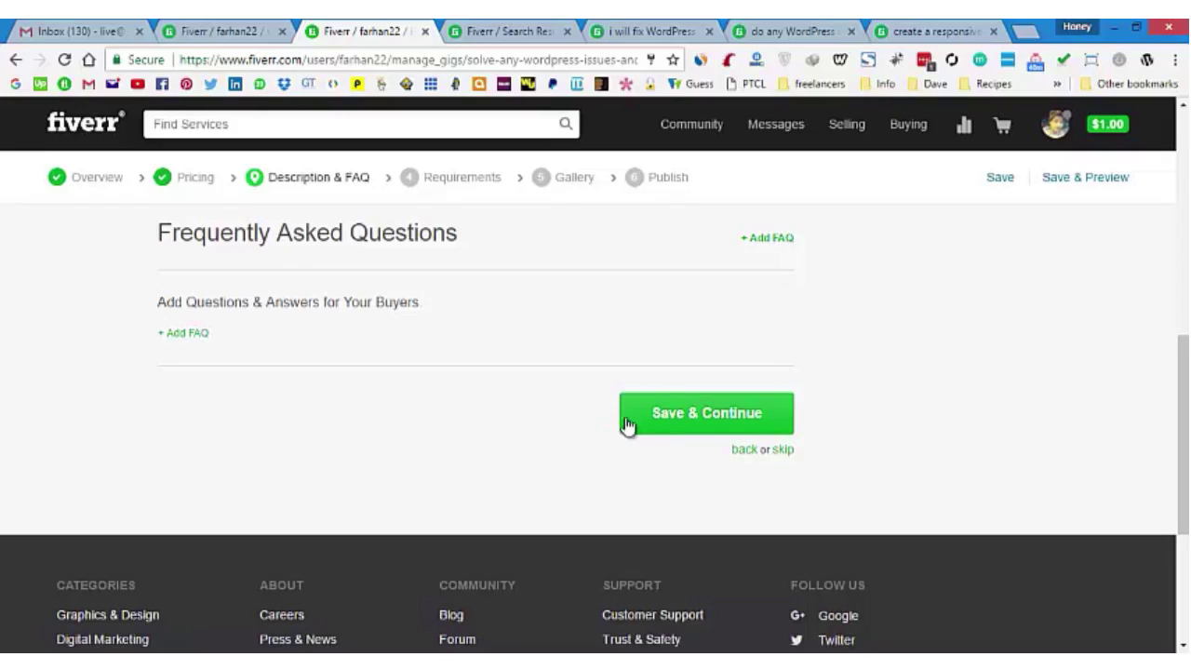
pyautogui.click(679, 426)
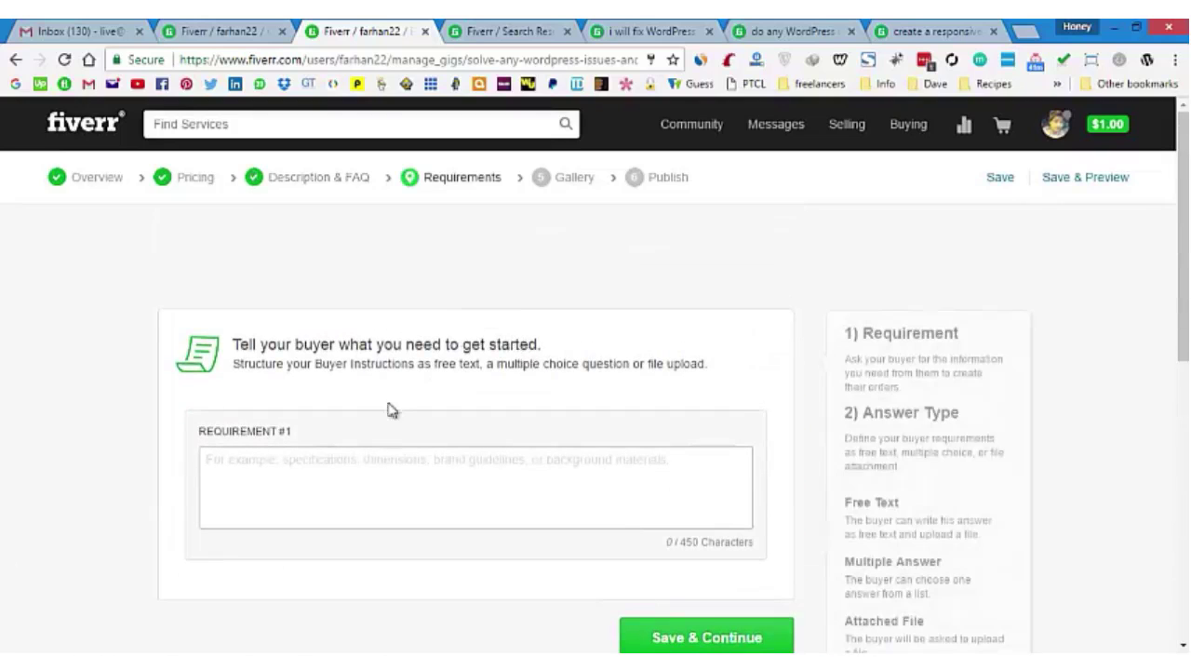
# Write "Please describe your complete problem about your website Issues?" as the text of buyer requirement #1
pyautogui.click(373, 503)
pyautogui.scroll(-1, 506, 426)
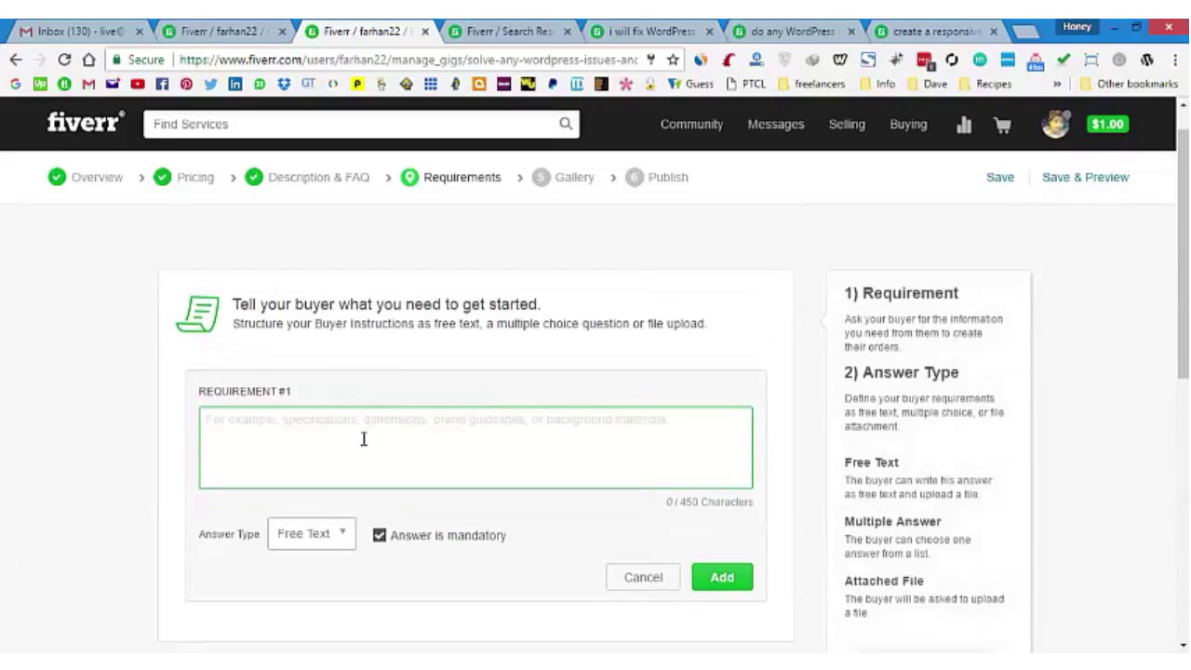
pyautogui.scroll(-1, 364, 438)
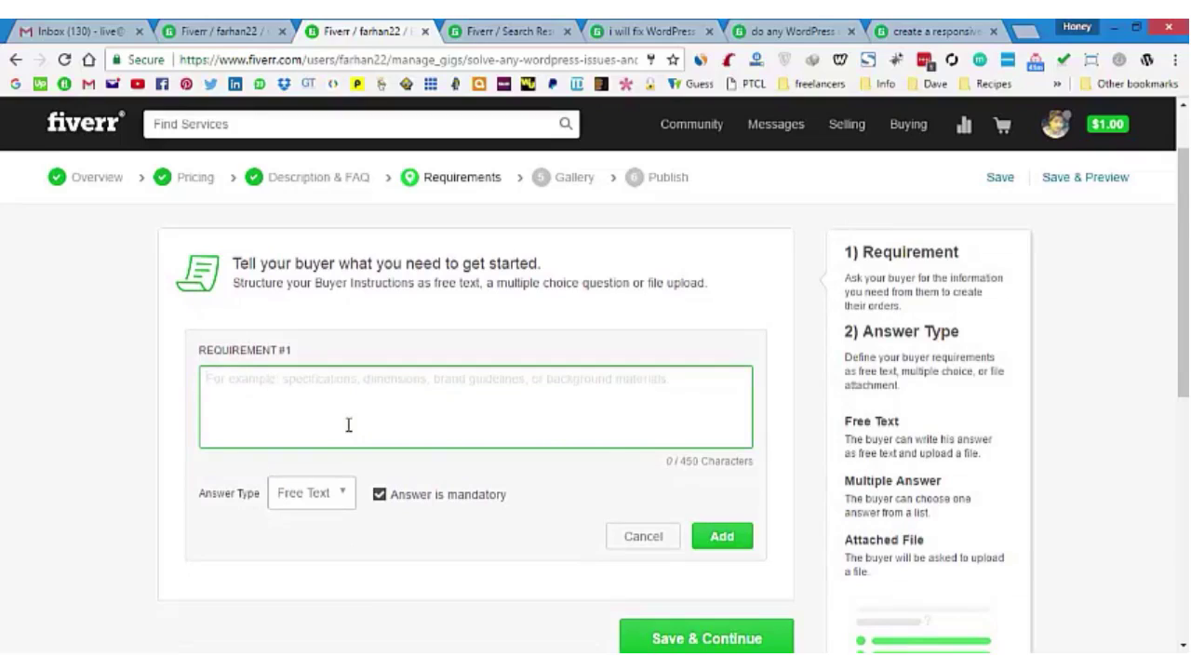
pyautogui.write('Please')
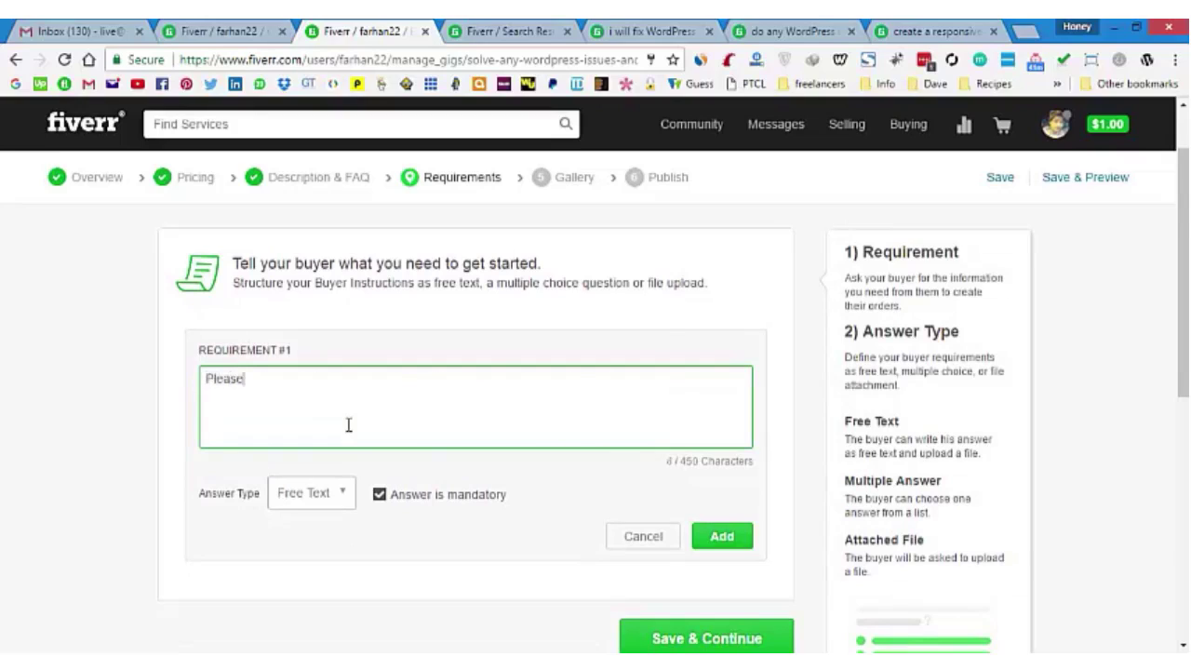
pyautogui.write(' descrobe')
pyautogui.press('BackSpace')
pyautogui.press('BackSpace')
pyautogui.press('BackSpace')
pyautogui.press('BackSpace')
pyautogui.write('ibe your complete pro')
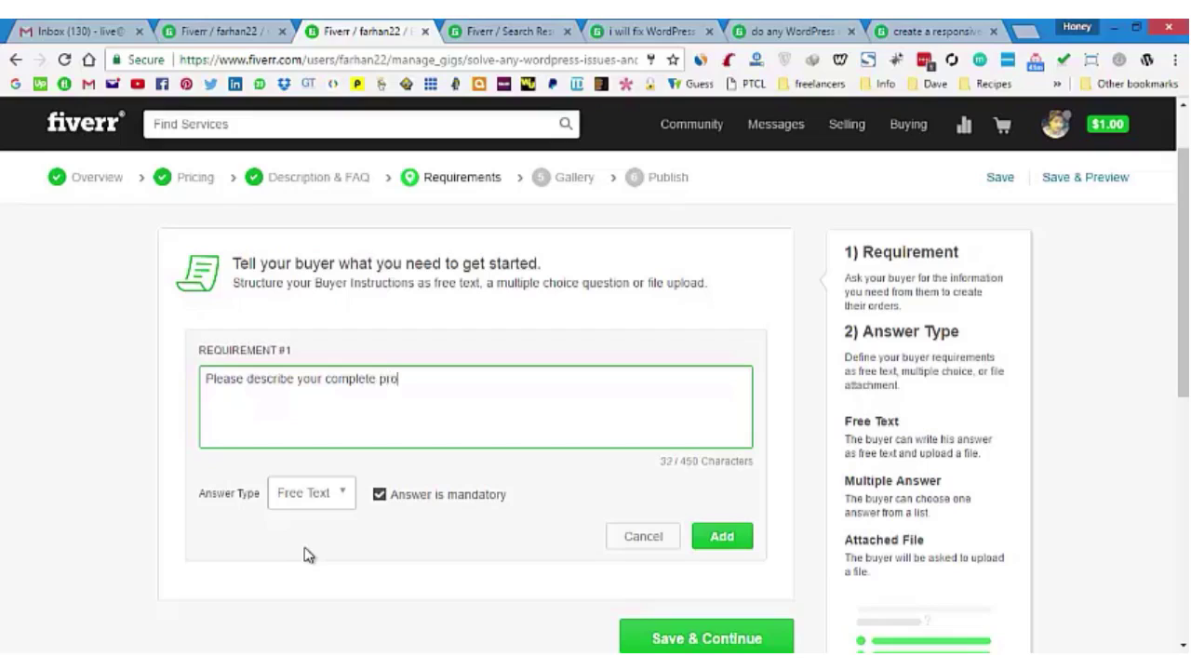
pyautogui.write('blem about your web')
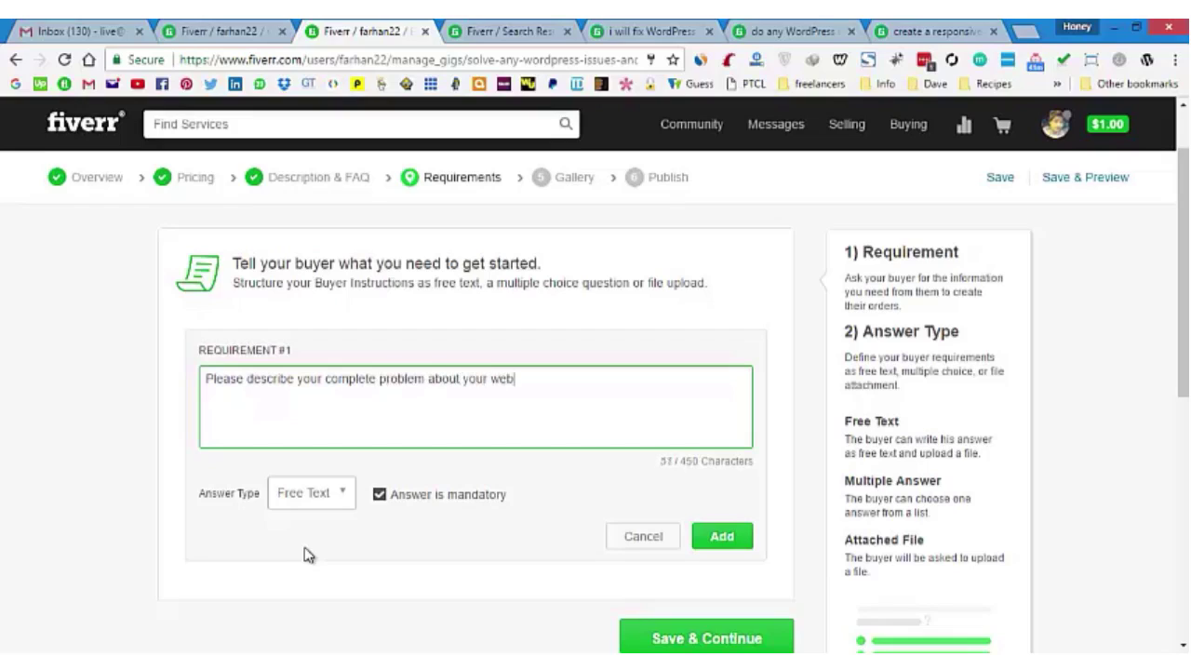
pyautogui.write('site Issues?')
pyautogui.click(513, 344)
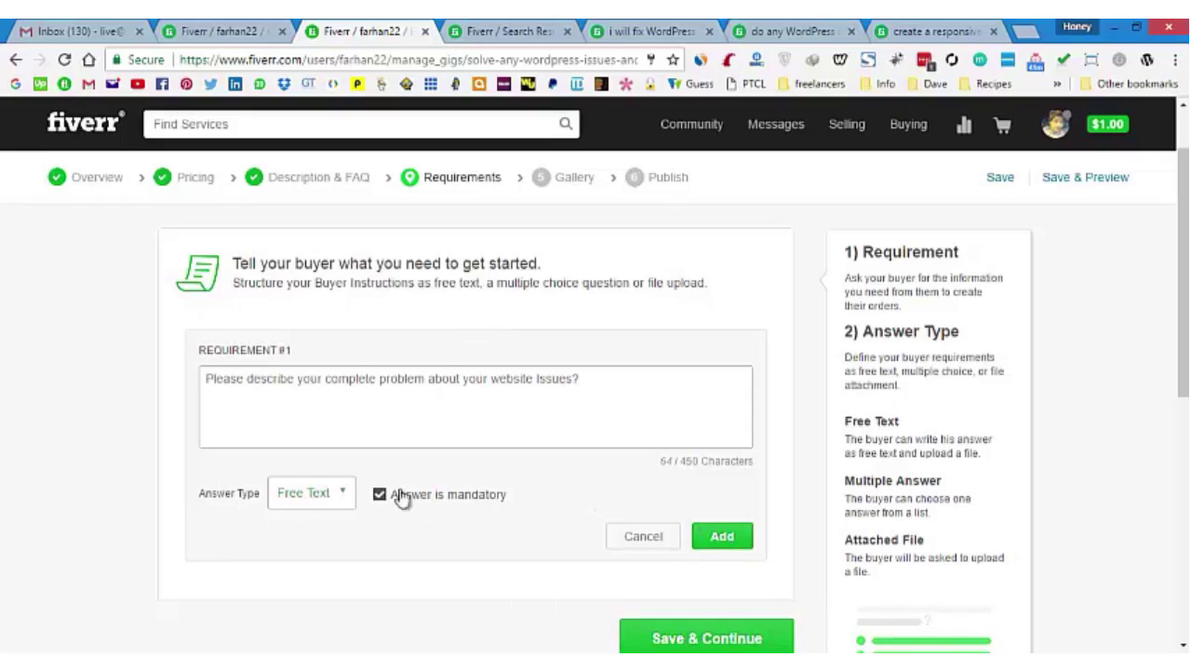
pyautogui.click(301, 503)
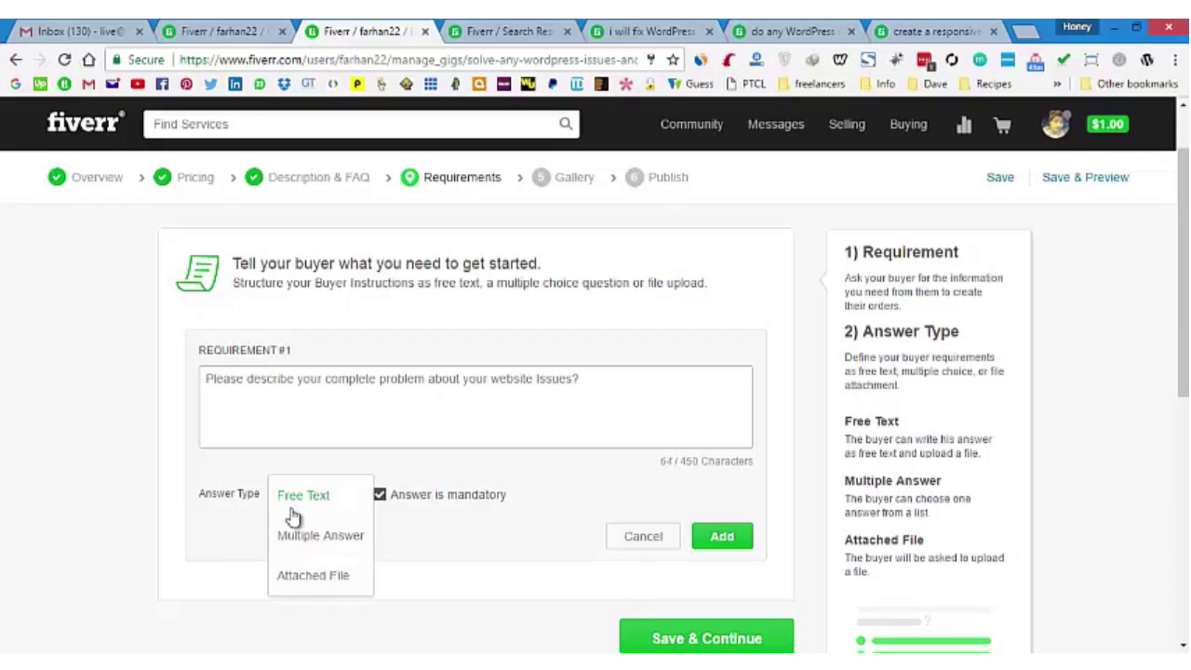
pyautogui.click(316, 571)
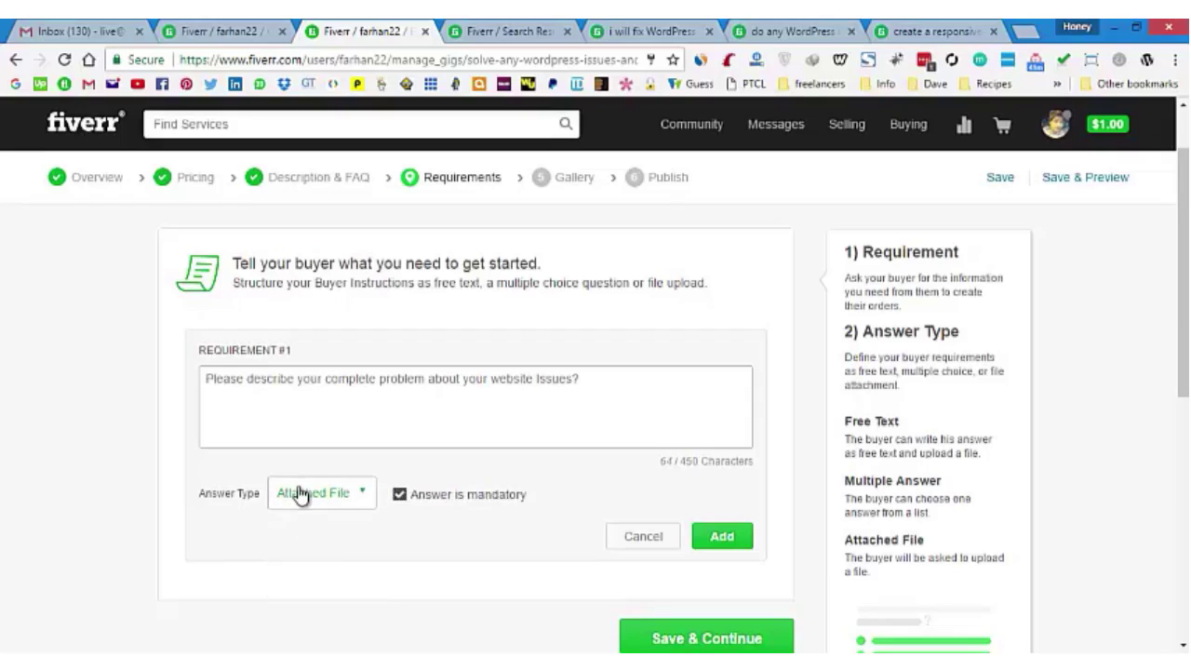
pyautogui.click(302, 495)
pyautogui.click(313, 499)
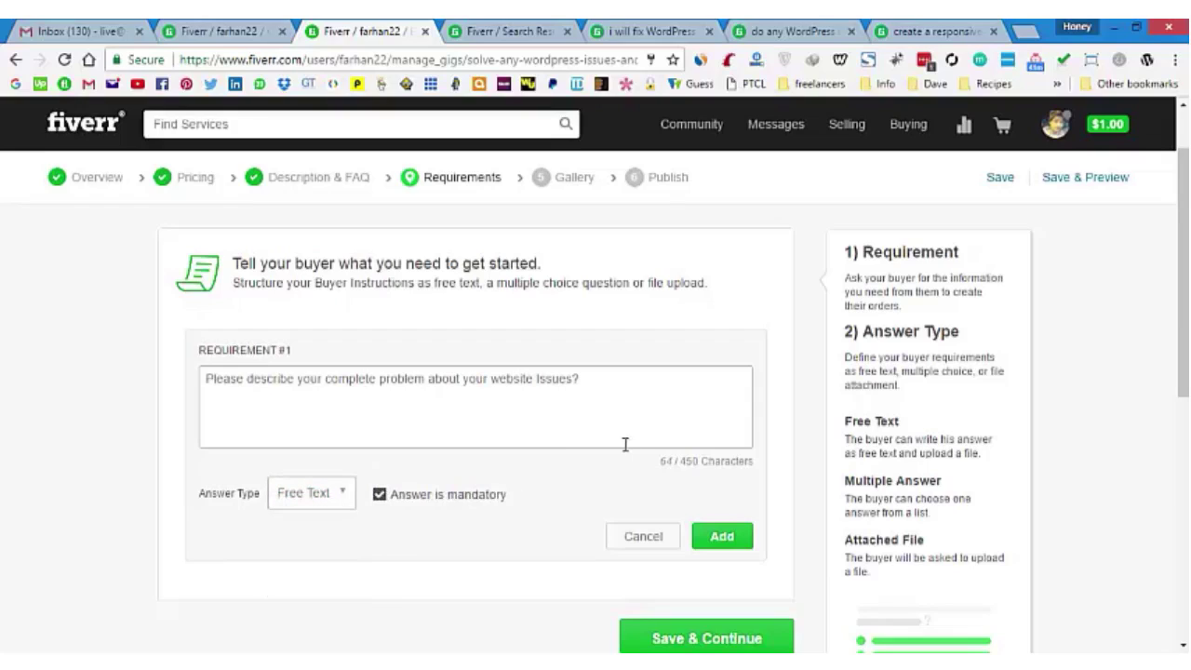
# Add the mandatory free-text requirement, then save the section and continue to the gig gallery
pyautogui.click(737, 537)
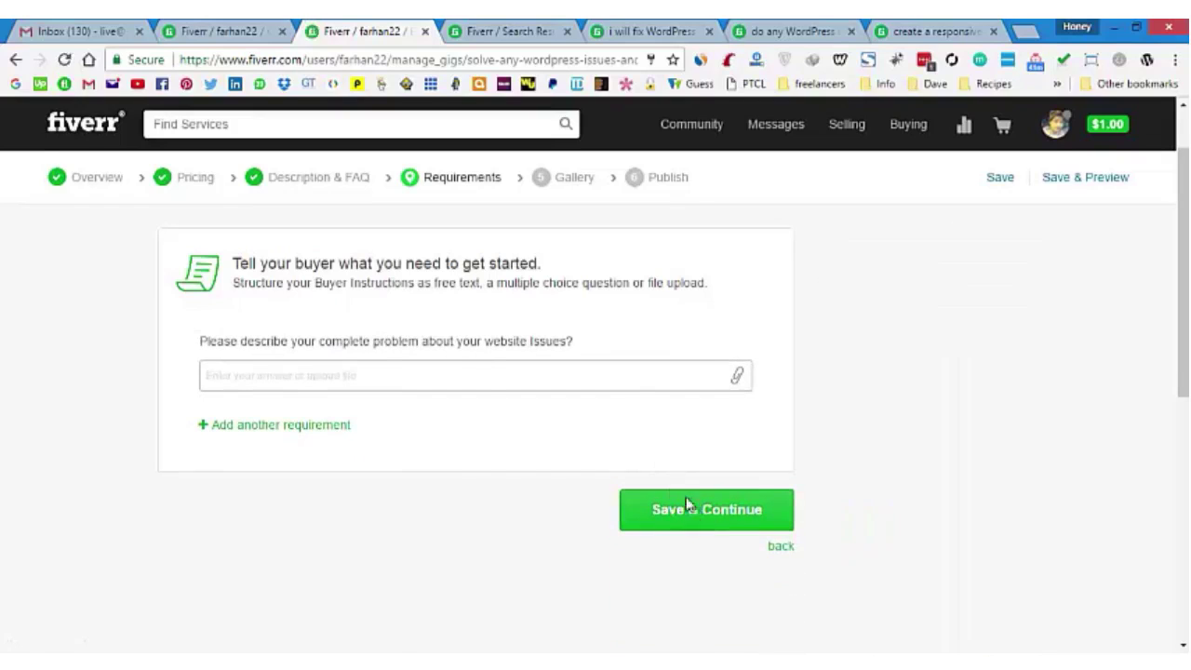
pyautogui.click(687, 506)
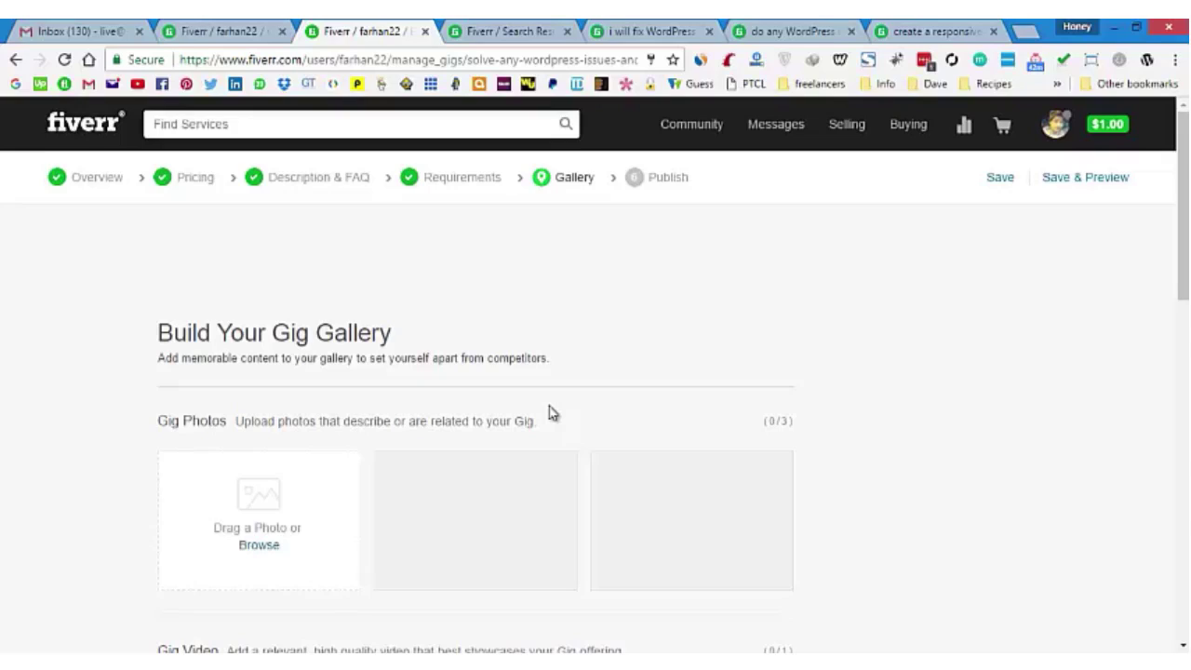
# Search Fiverr services for "wordpress issues" in the tab that holds the earlier WordPress search results
pyautogui.click(538, 26)
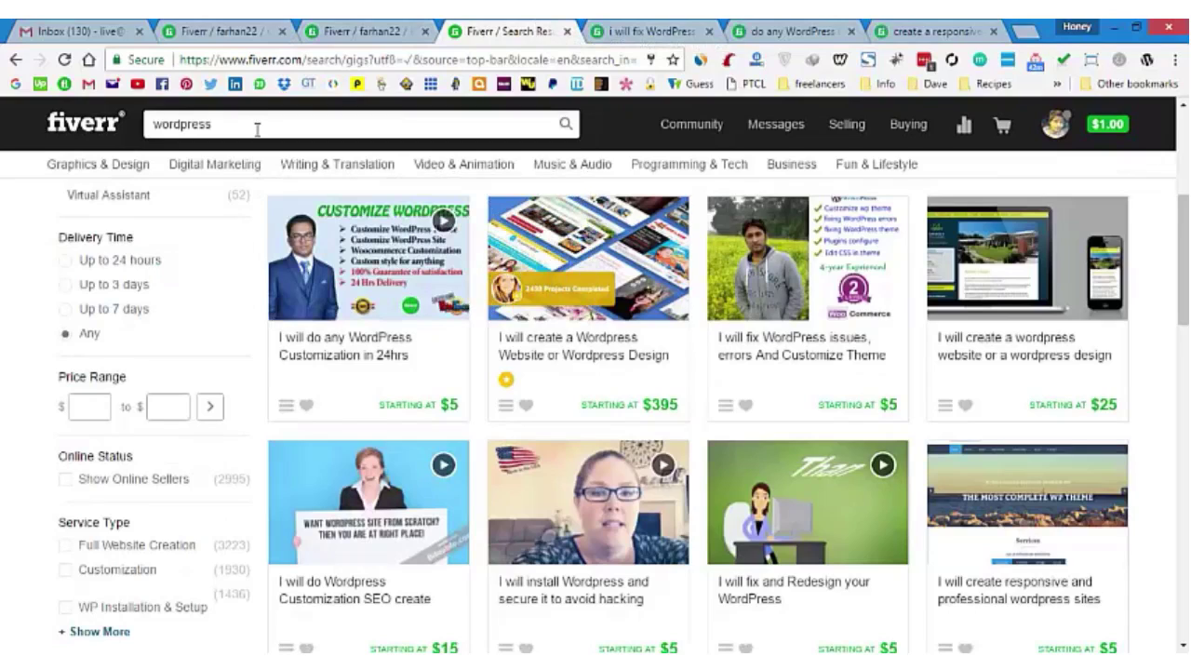
pyautogui.doubleClick(316, 130)
pyautogui.click(621, 138)
pyautogui.click(405, 125)
pyautogui.write('issues')
pyautogui.press('Return')
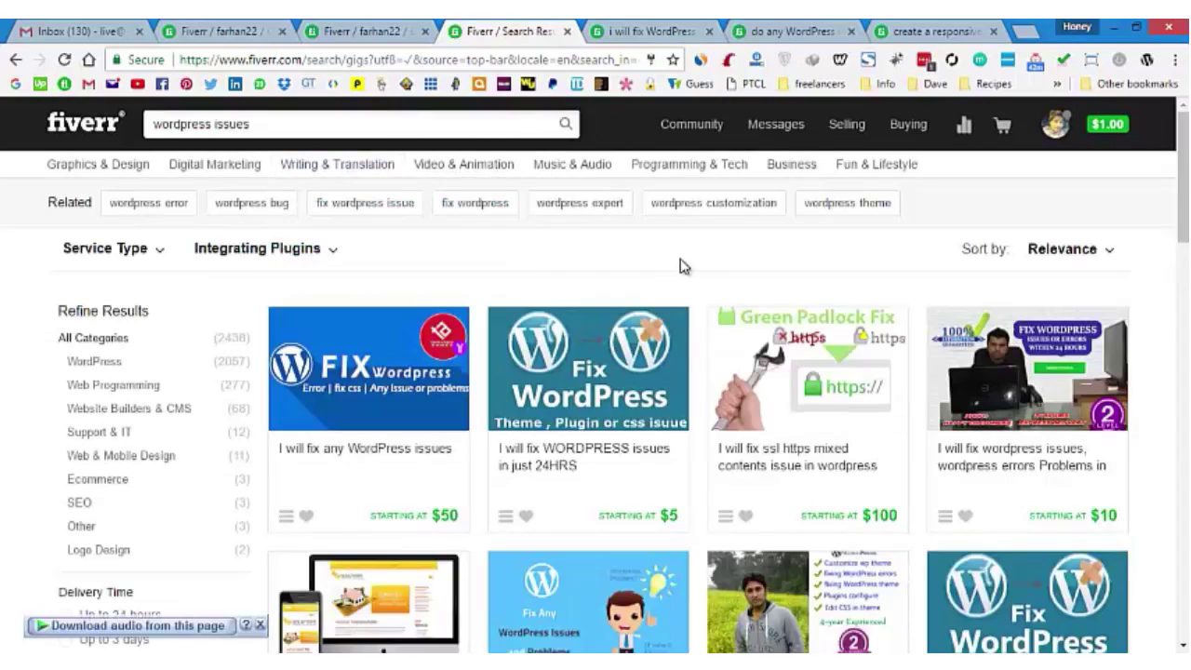
# Compare the cover images of the found gigs and examine the one of "I will fix WordPress issues, errors And Customize Theme" in detail
pyautogui.scroll(-1, 681, 268)
pyautogui.scroll(-3, 684, 270)
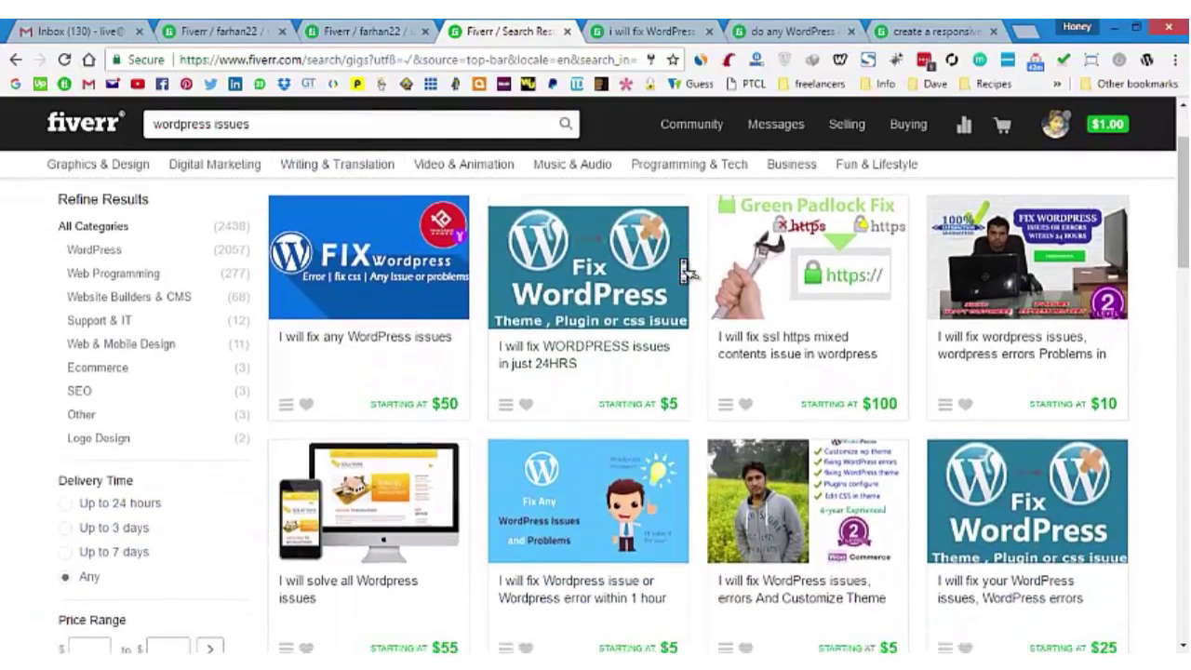
pyautogui.scroll(4, 682, 267)
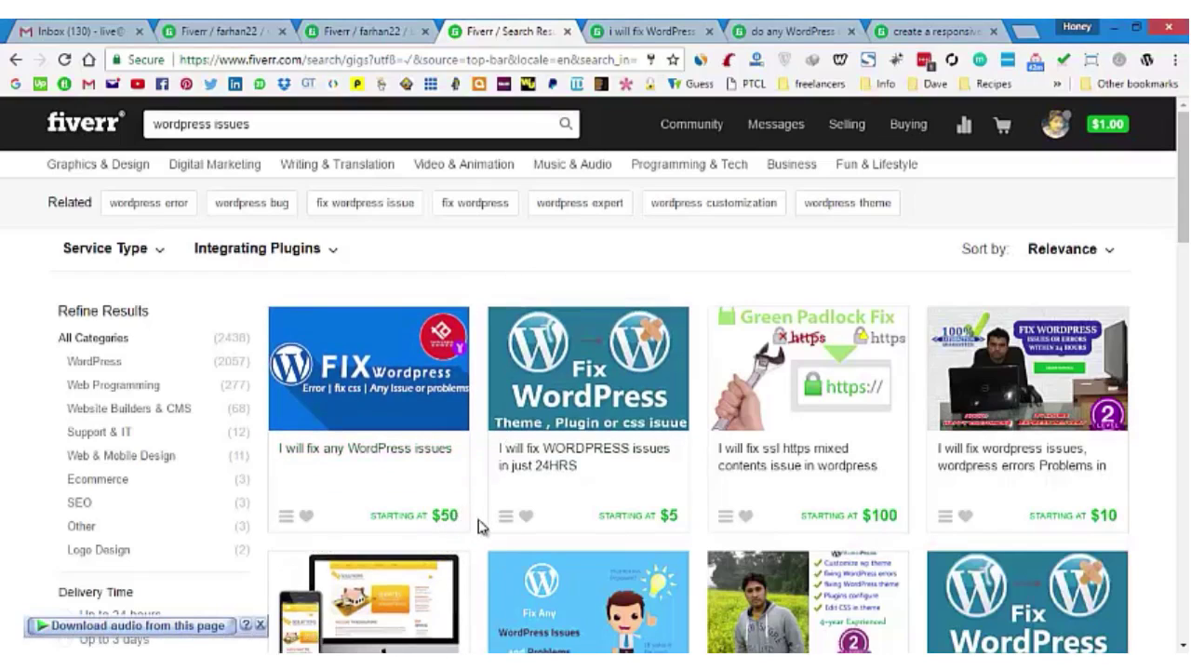
pyautogui.scroll(-1, 481, 527)
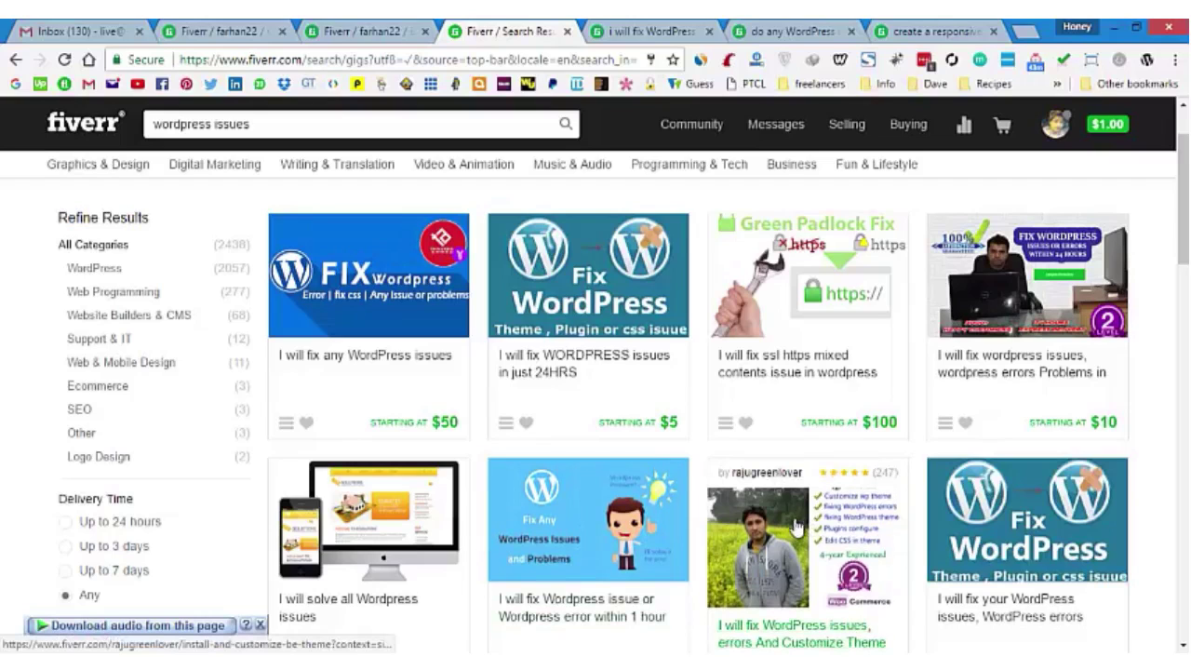
pyautogui.scroll(-1, 780, 530)
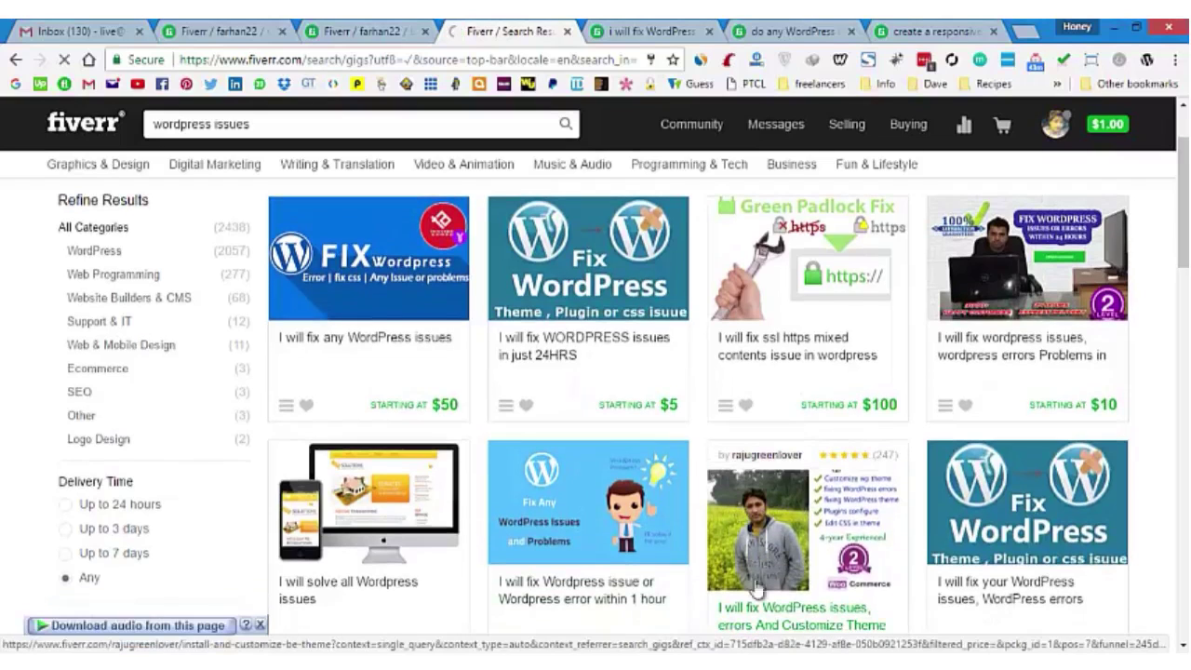
pyautogui.click(763, 518)
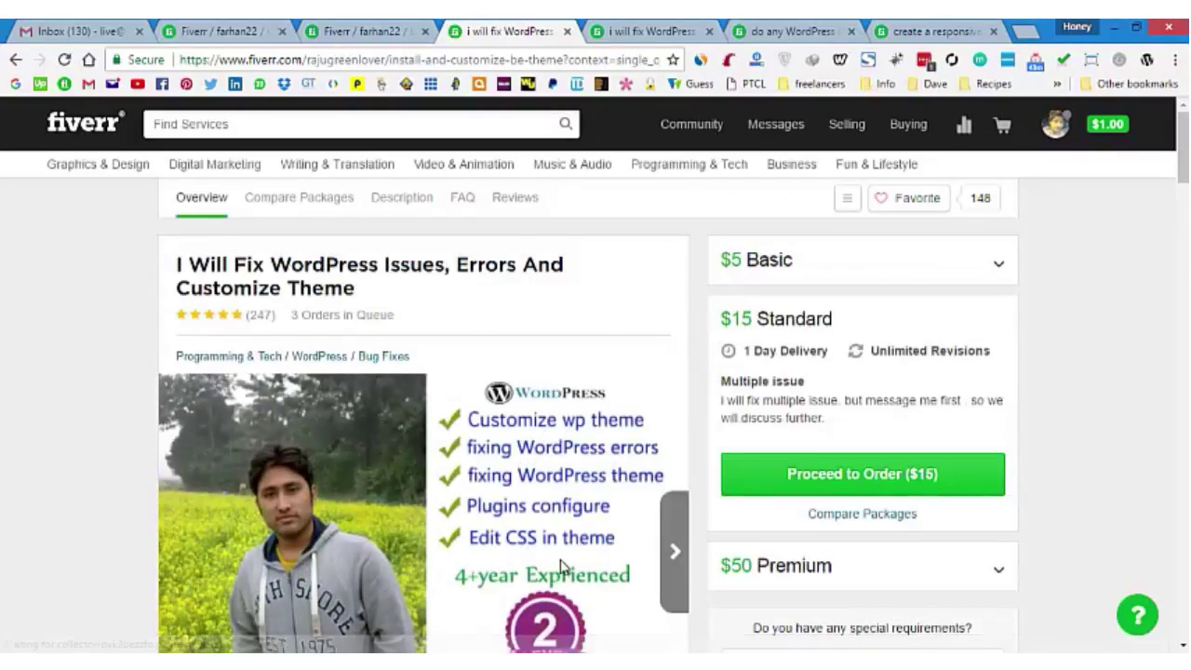
pyautogui.scroll(-2, 511, 518)
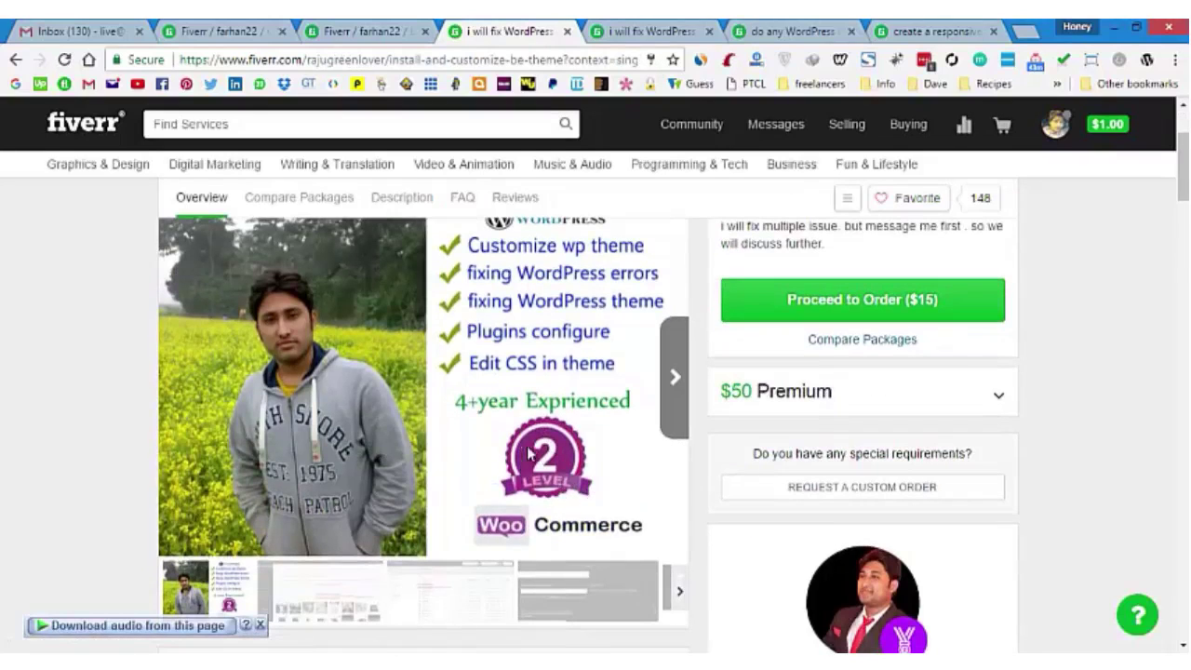
pyautogui.scroll(-1, 596, 416)
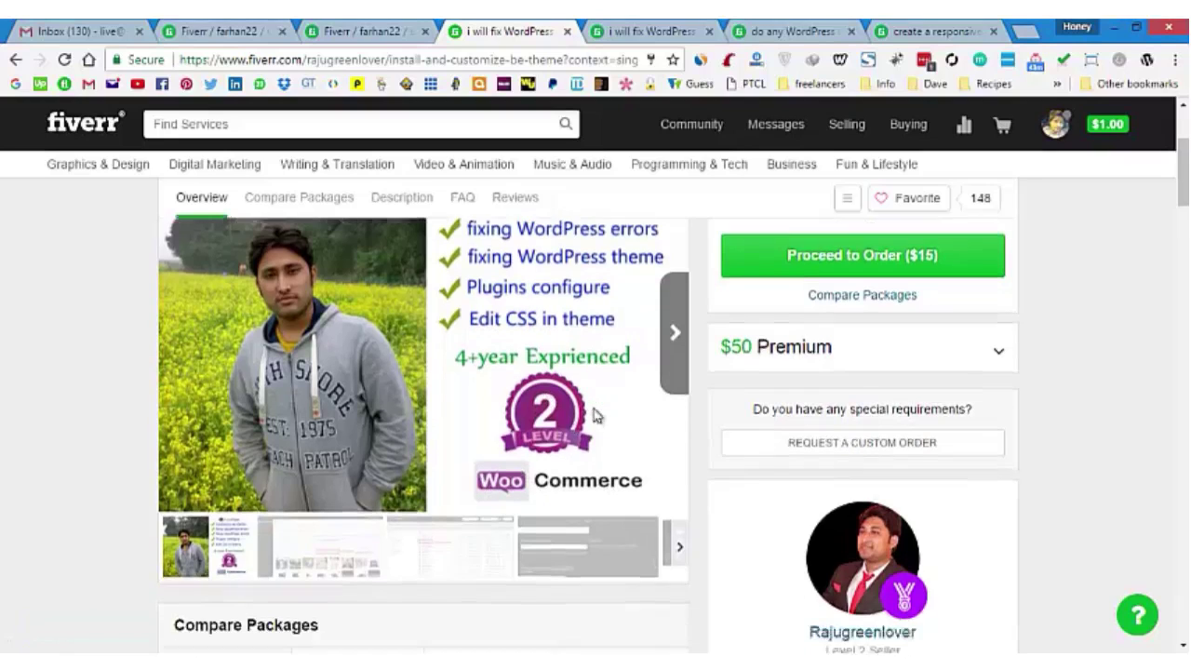
# Upload the JPG named after the seller's username as the gig's first photo and view the image full size in Windows Photo Viewer
pyautogui.click(377, 32)
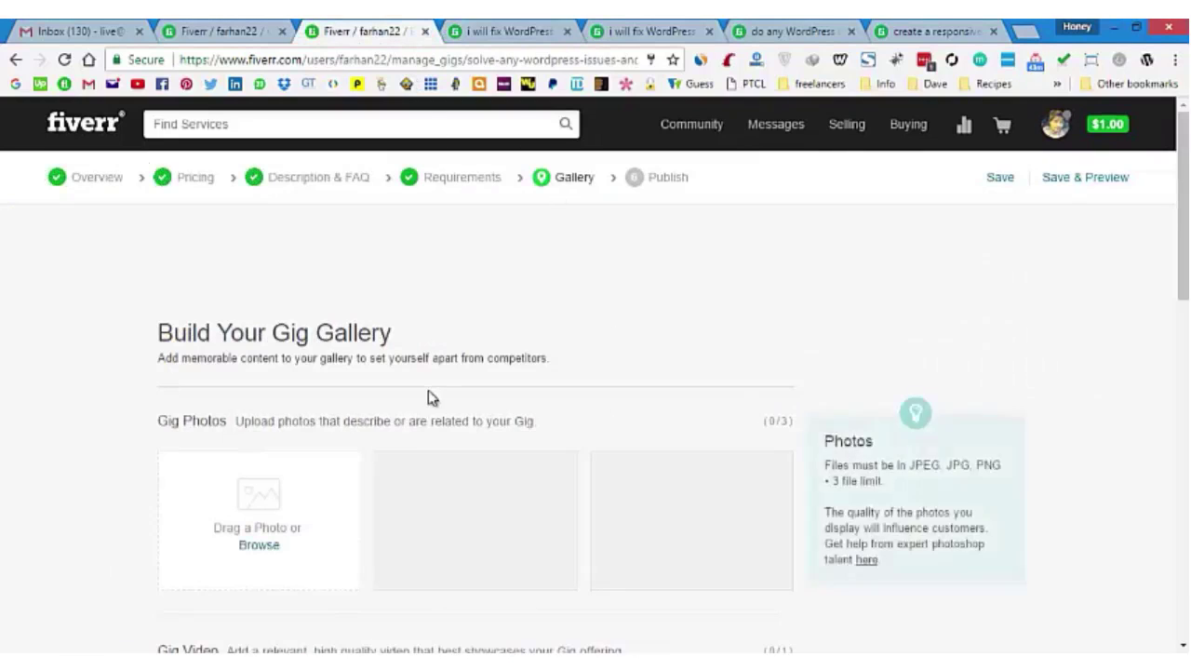
pyautogui.scroll(-2, 430, 397)
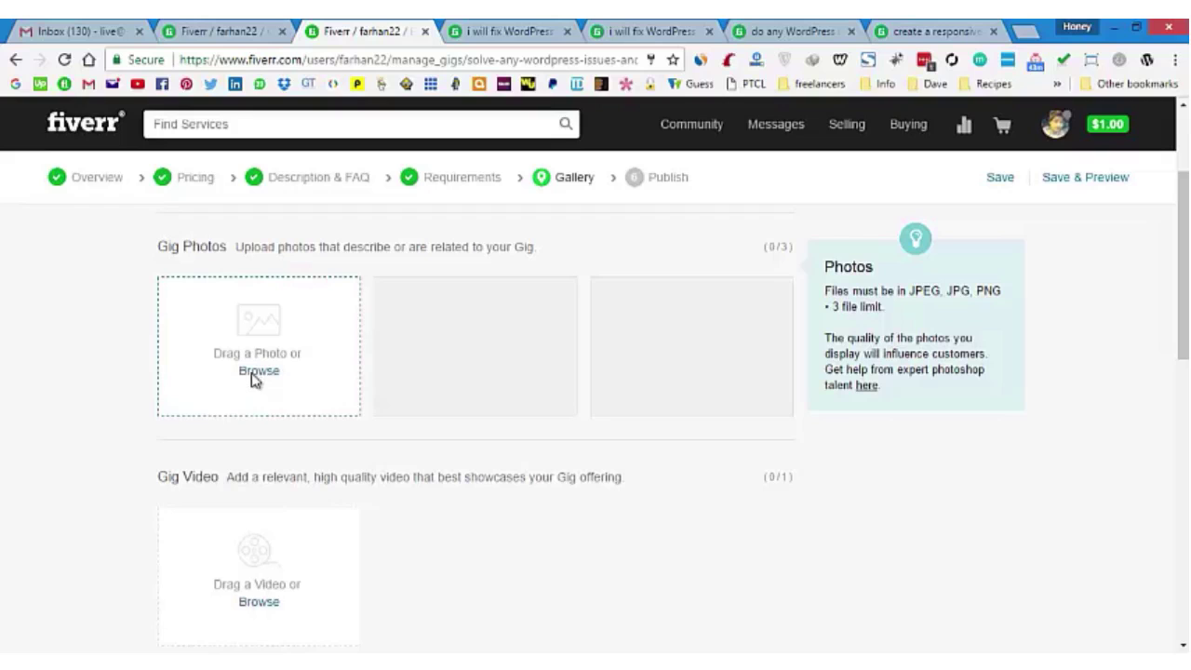
pyautogui.click(256, 372)
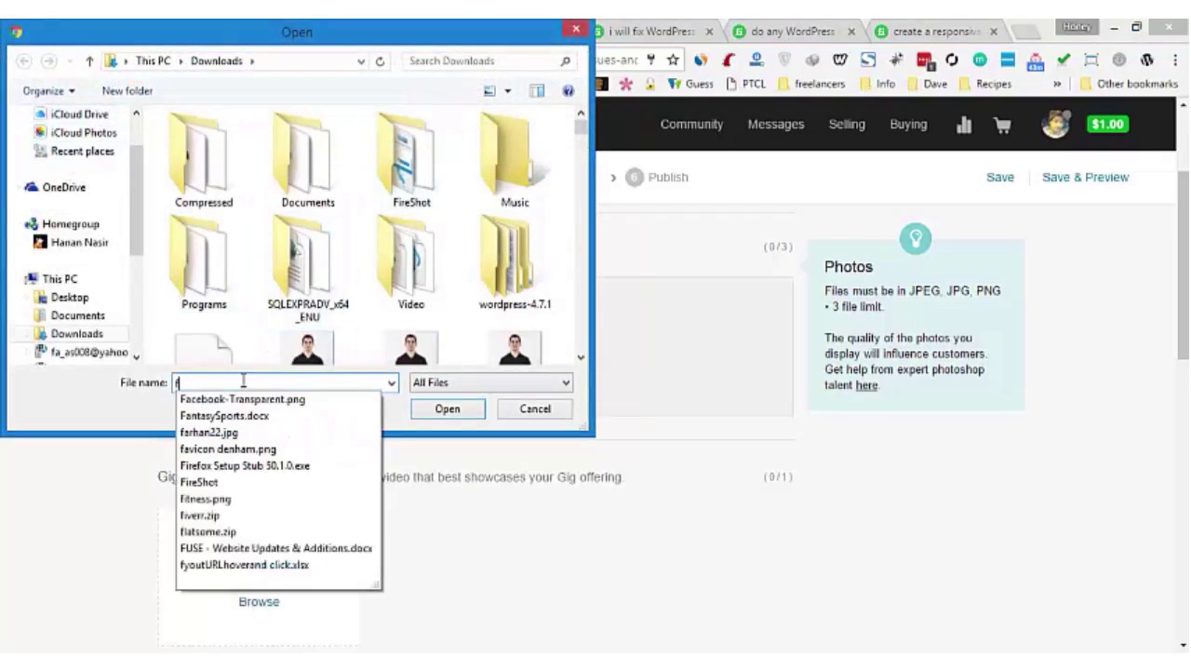
pyautogui.write('farhan')
pyautogui.click(240, 399)
pyautogui.press('Return')
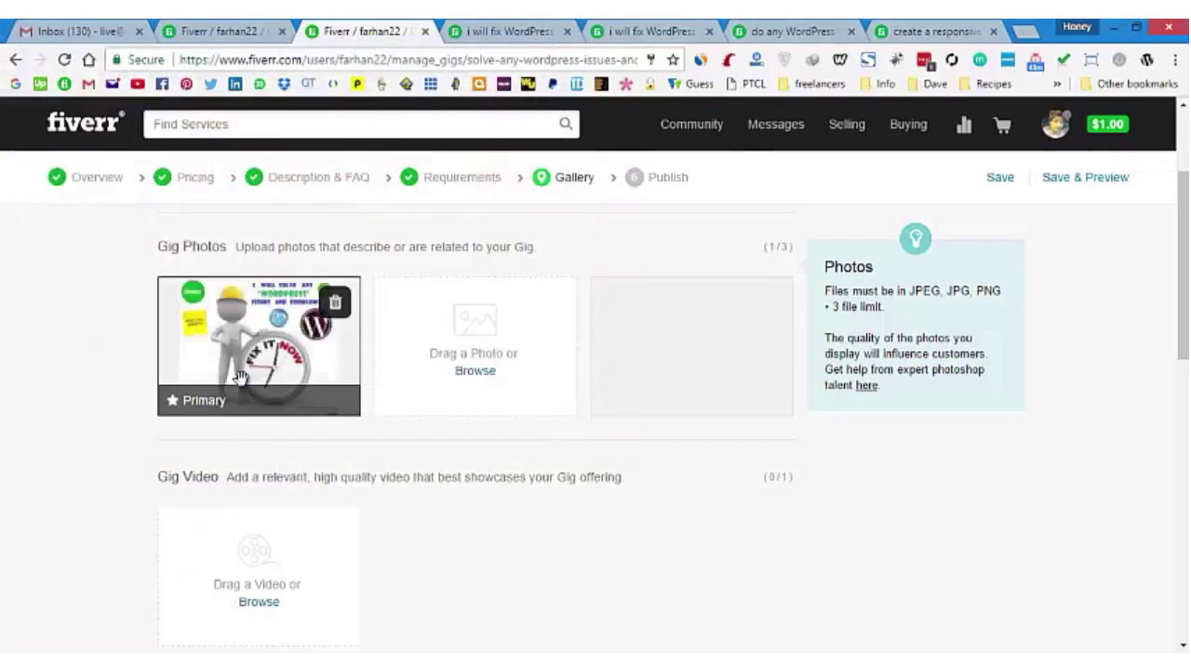
pyautogui.hotkey('alt', 'Tab')
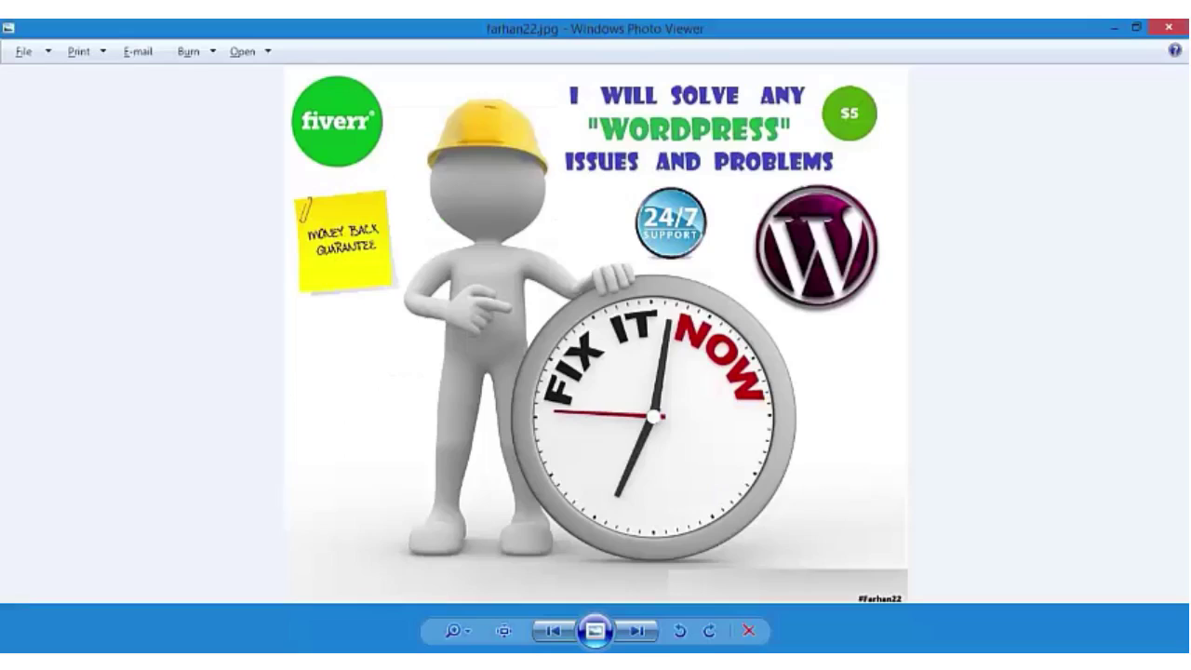
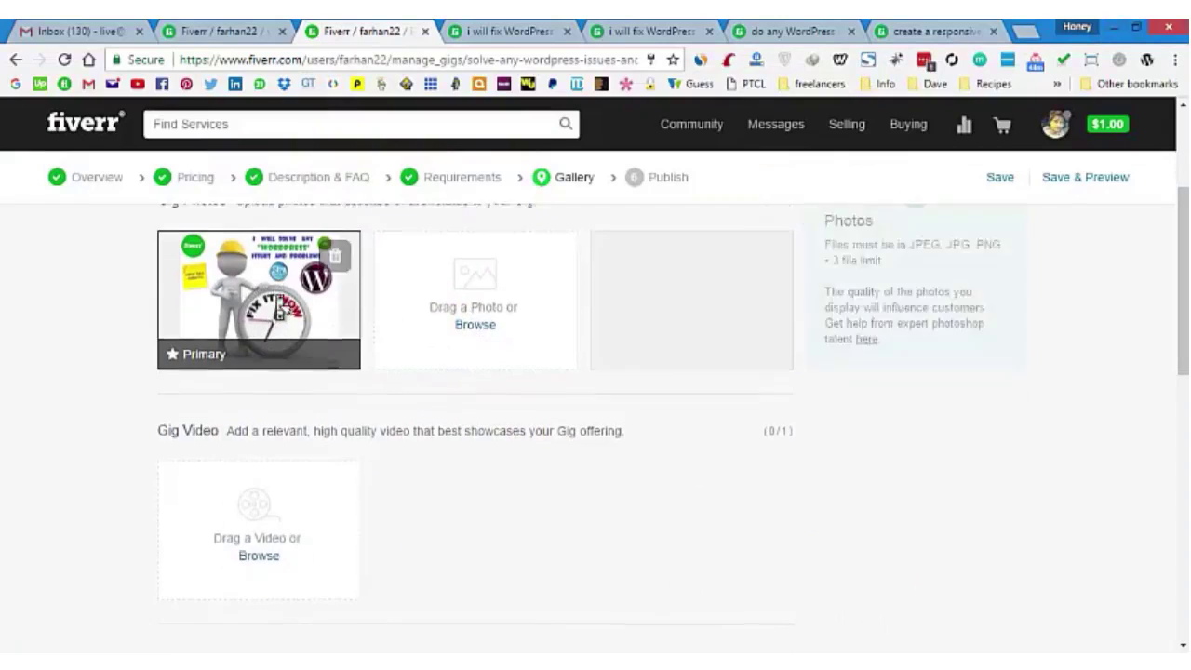
# Examine the tips for the Gig Video section, marking them with a temporary screen-capture selection
pyautogui.scroll(-1, 279, 302)
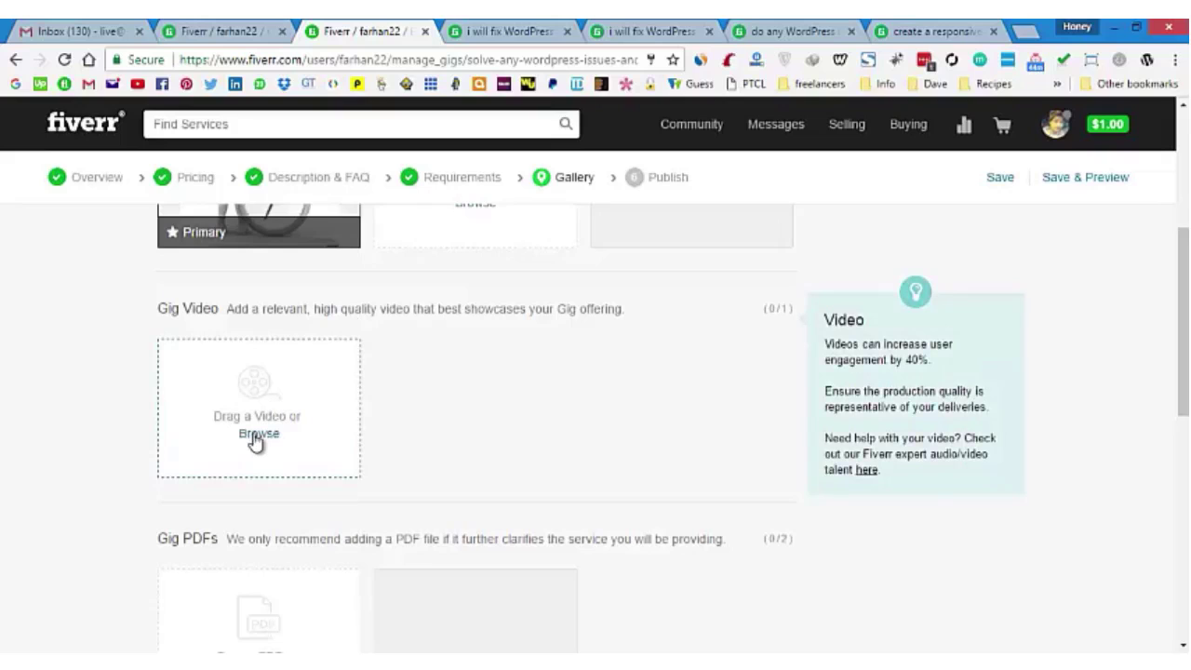
pyautogui.press('Print')
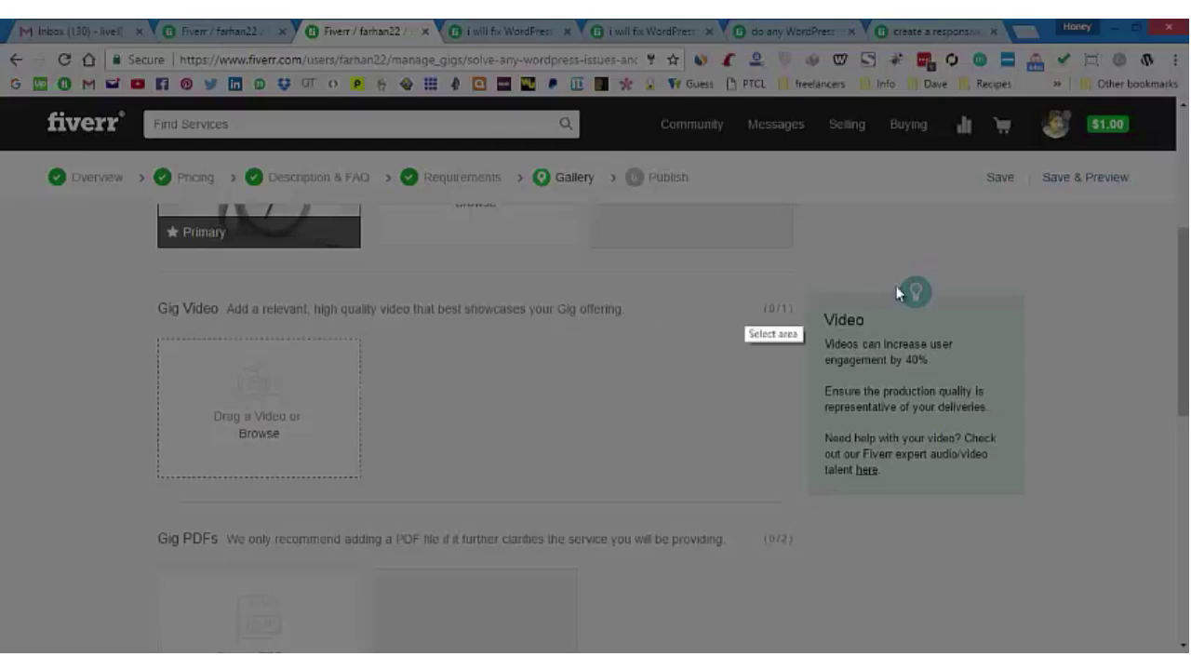
pyautogui.moveTo(801, 285); pyautogui.dragTo(1033, 518)
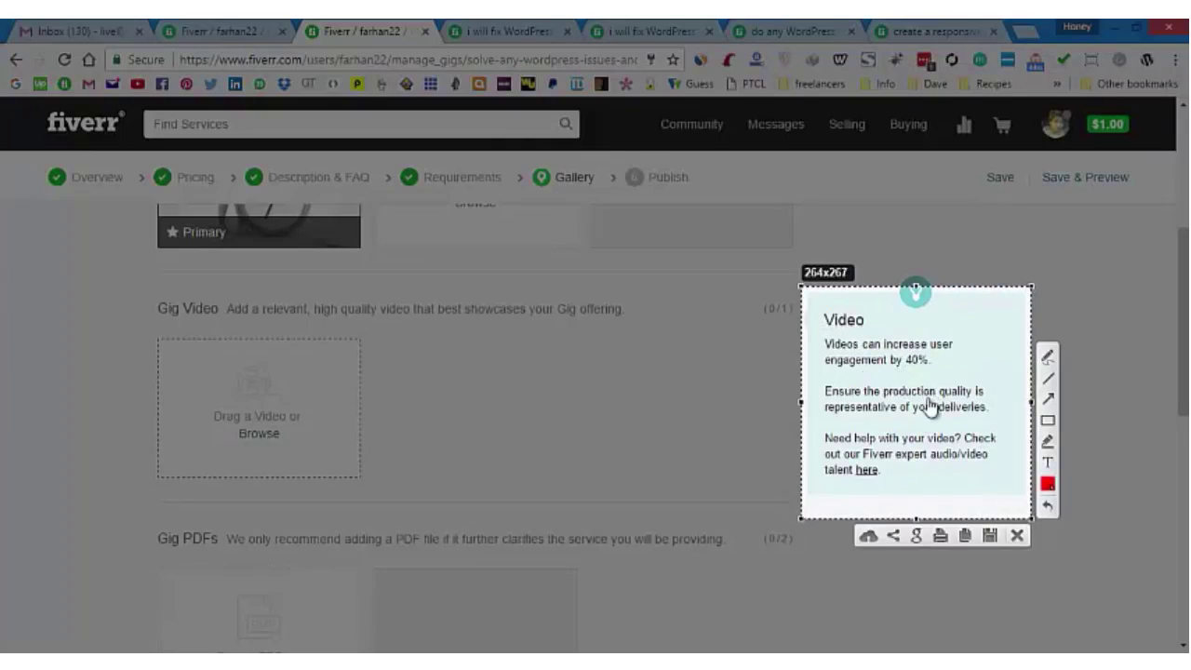
pyautogui.press('Escape')
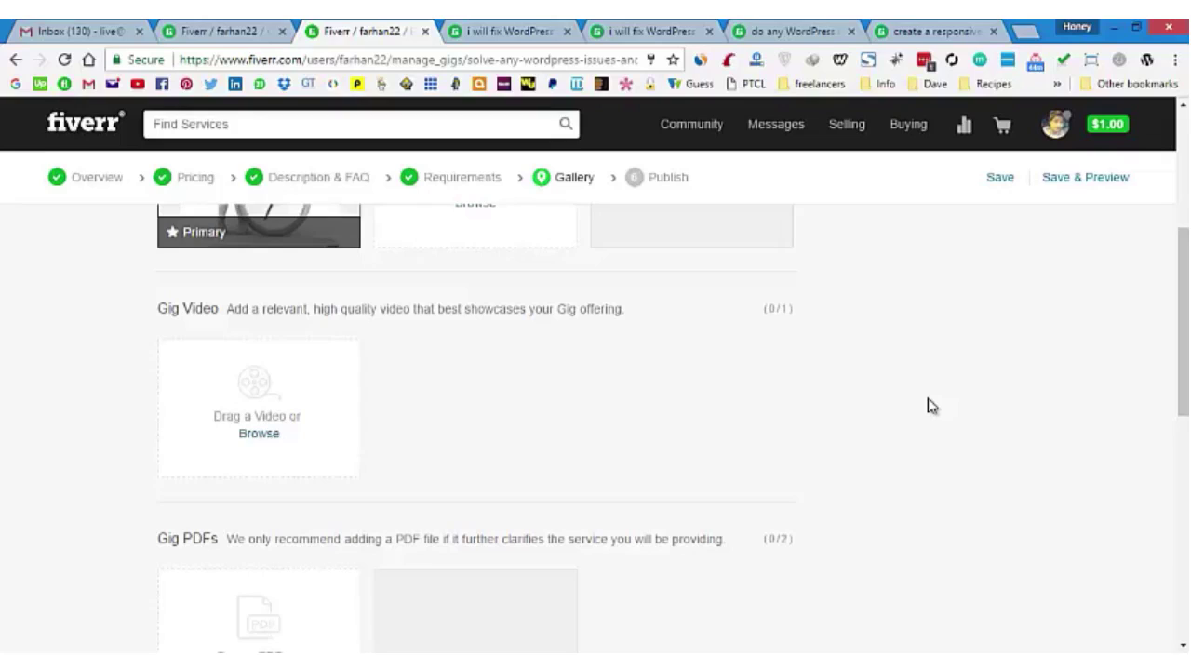
pyautogui.moveTo(292, 407)
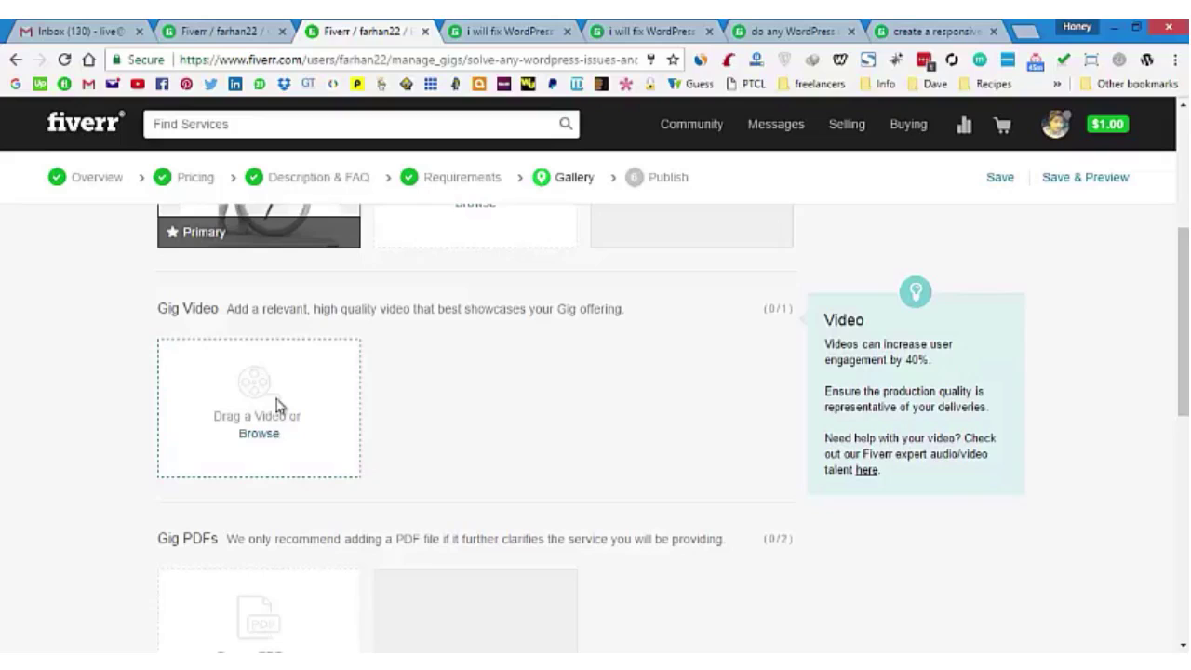
# Save the gallery without adding a video or PDF, and publish the gig
pyautogui.scroll(-2, 279, 400)
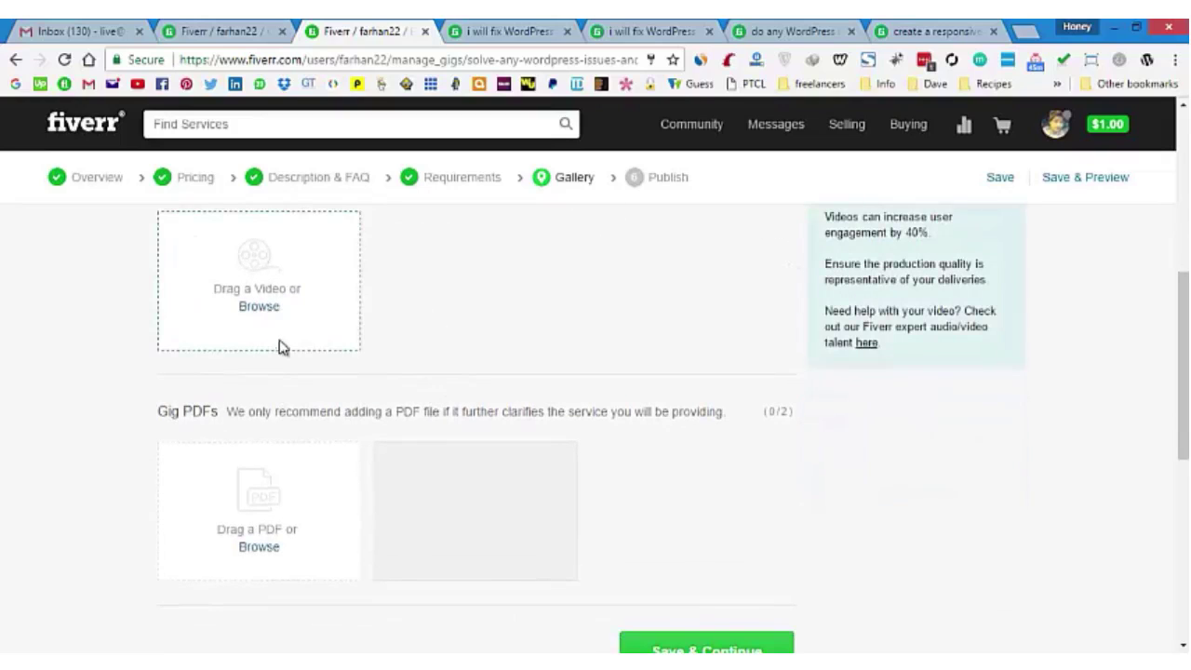
pyautogui.scroll(3, 431, 311)
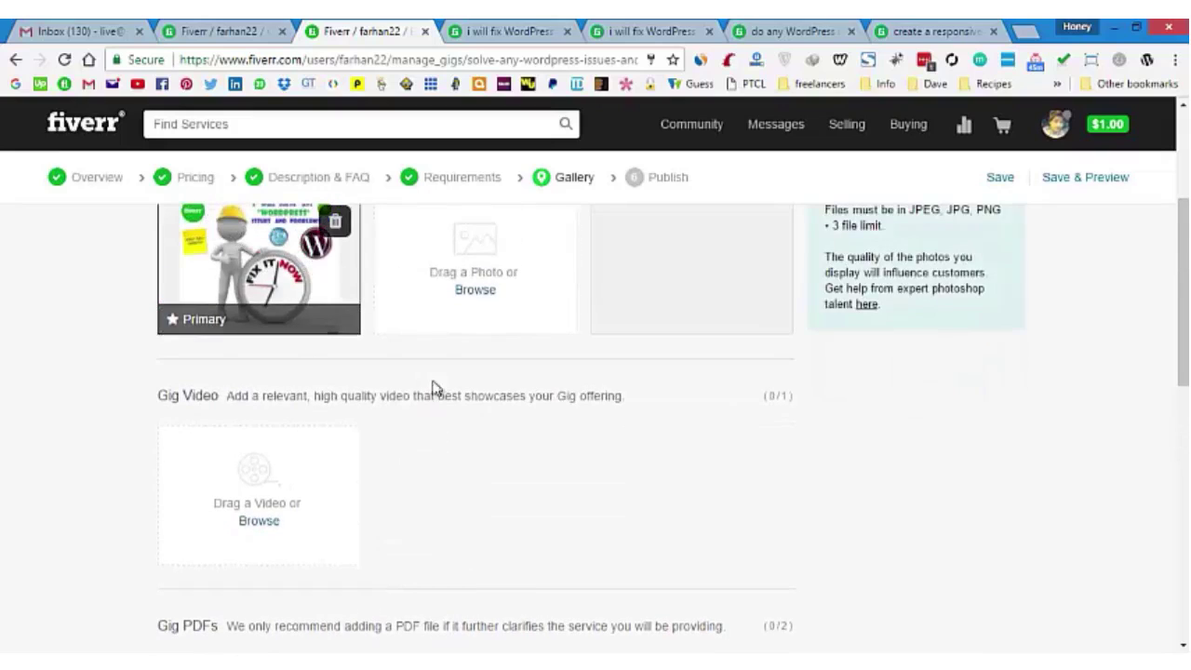
pyautogui.scroll(-3, 462, 445)
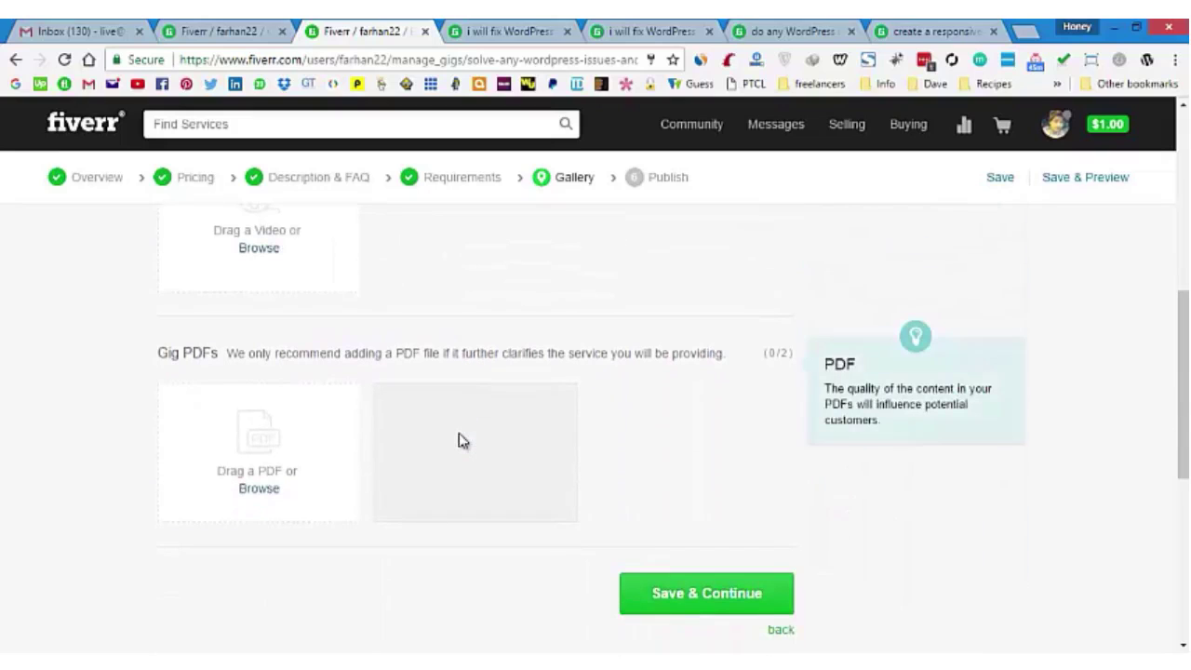
pyautogui.scroll(-1, 462, 445)
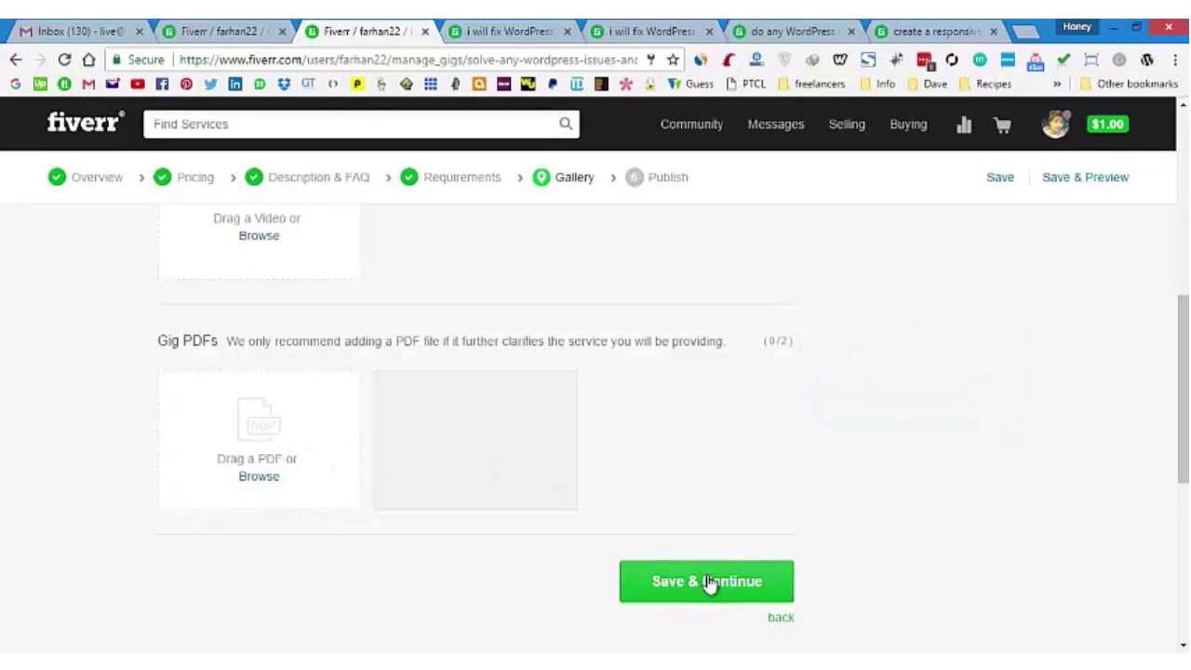
pyautogui.scroll(3, 595, 326)
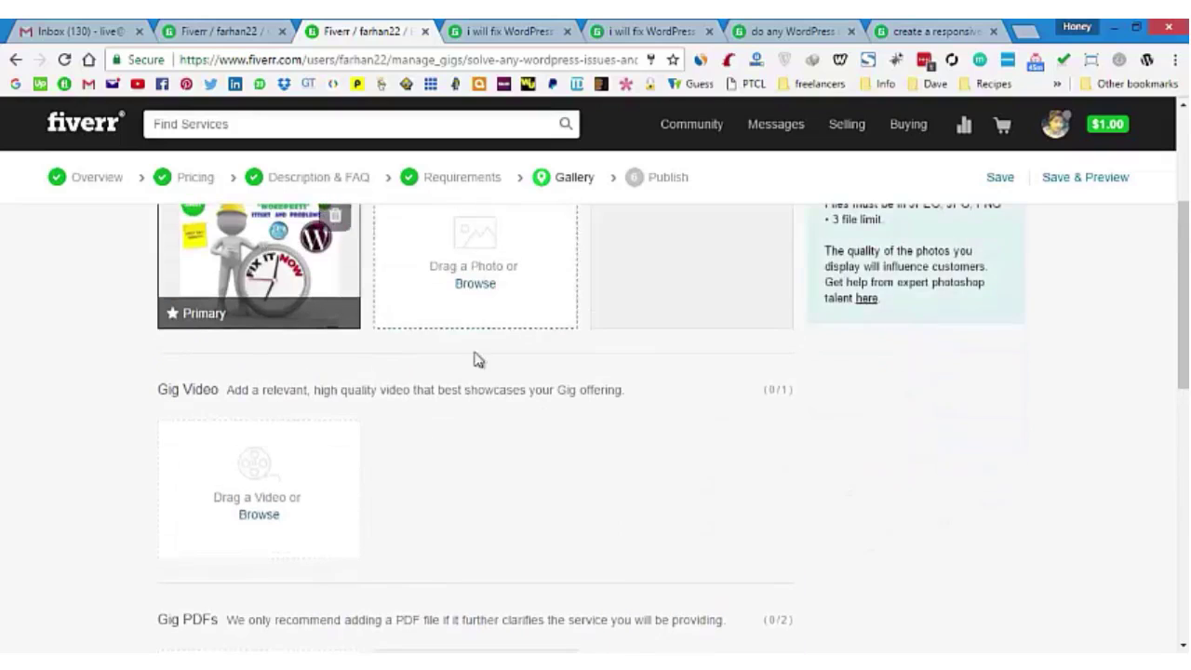
pyautogui.scroll(-3, 617, 494)
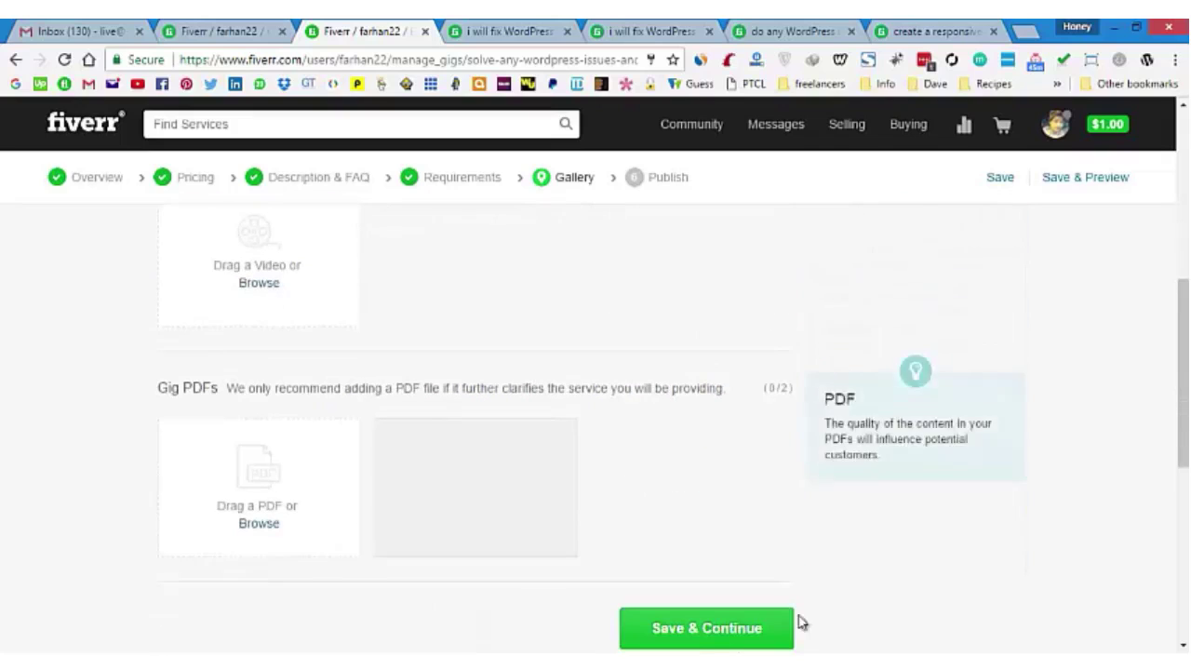
pyautogui.click(690, 632)
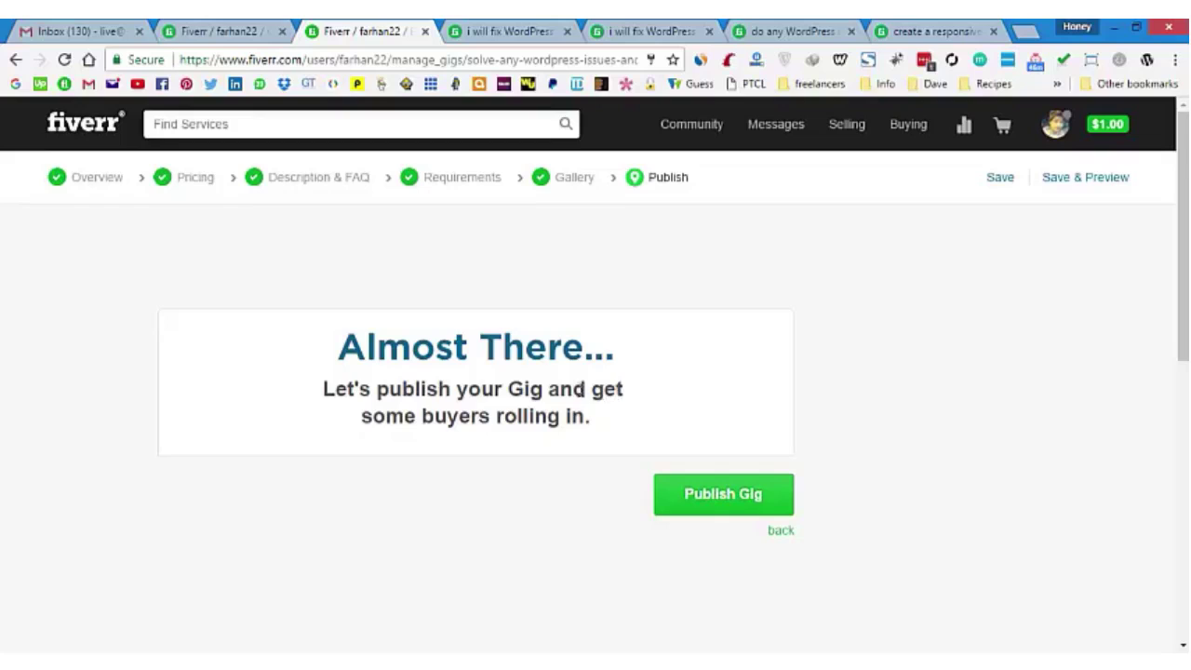
pyautogui.click(707, 499)
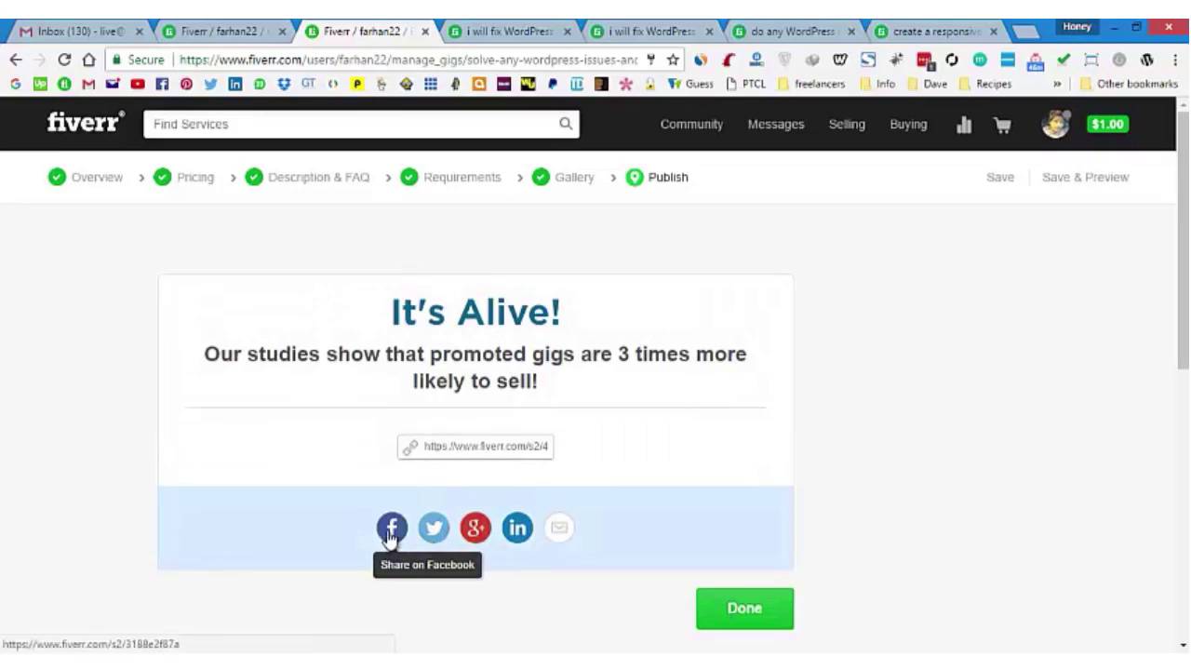
# Open and close the Facebook share dialog for the published gig, and finish the wizard to return to the gigs list
pyautogui.click(392, 529)
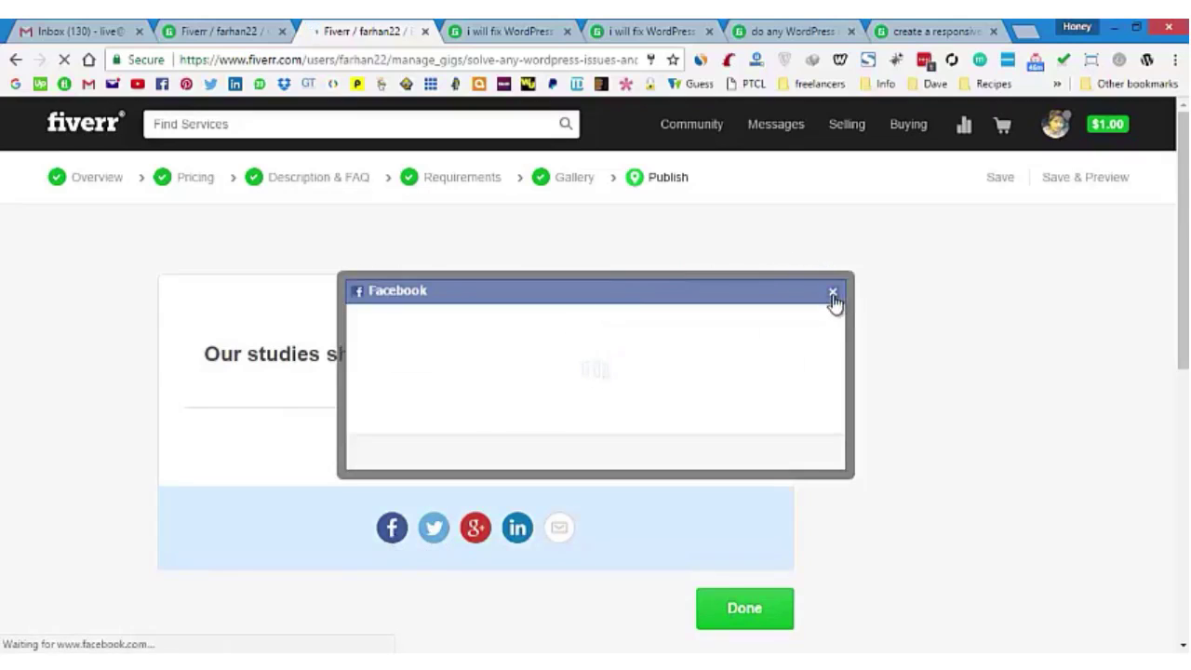
pyautogui.click(833, 214)
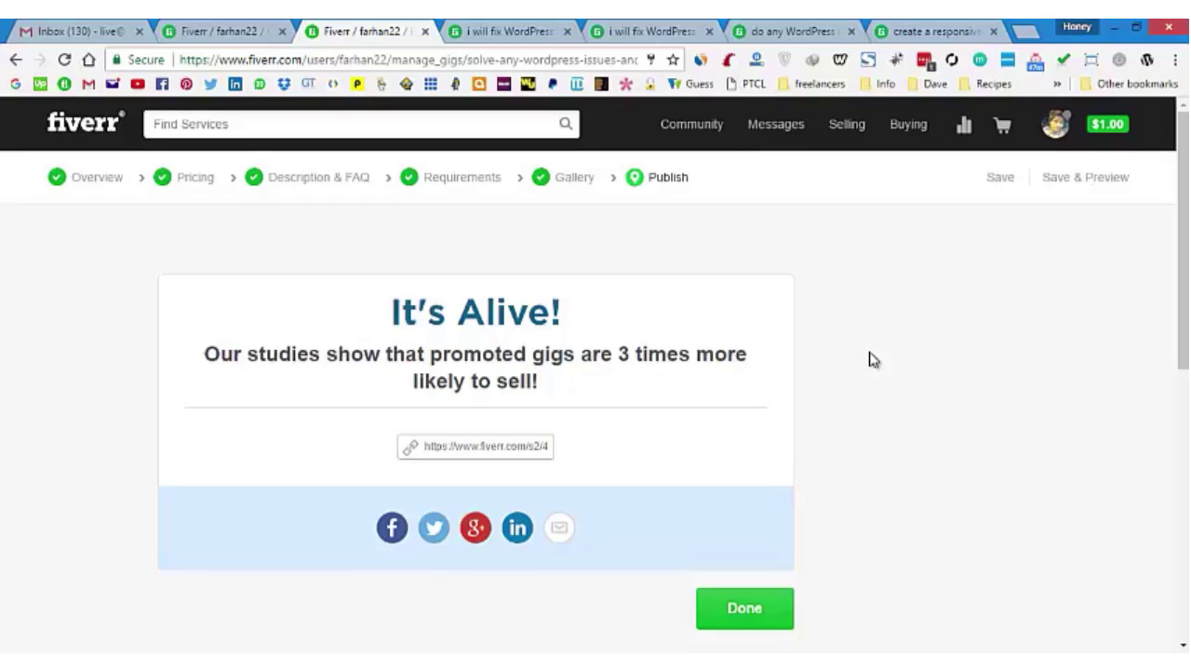
pyautogui.click(737, 610)
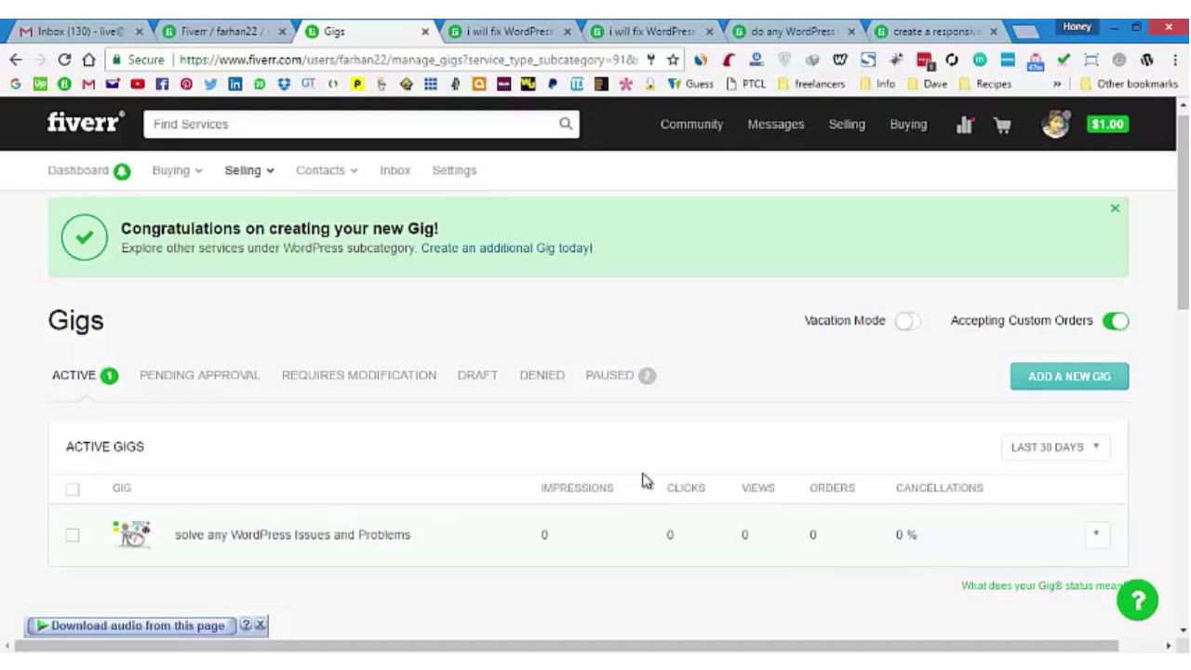
# Open the analytics page in a background tab and preview the active gig "solve any WordPress Issues and Problems"
pyautogui.rightClick(967, 122)
pyautogui.click(992, 137)
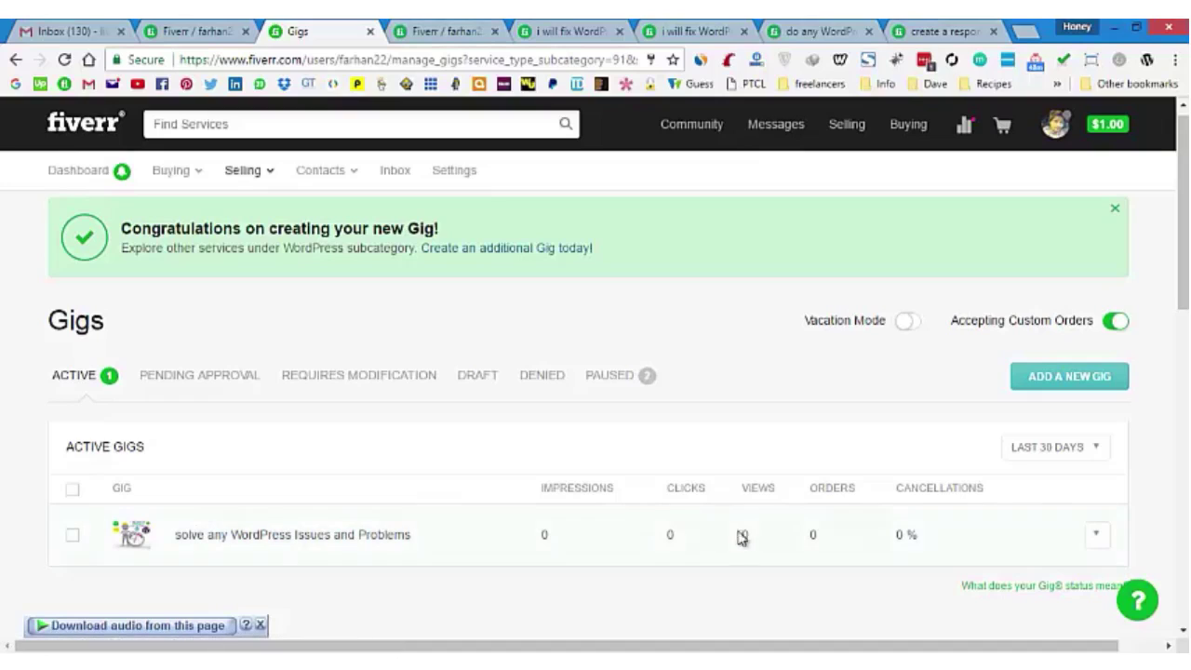
pyautogui.rightClick(542, 327)
pyautogui.click(511, 331)
pyautogui.click(1096, 534)
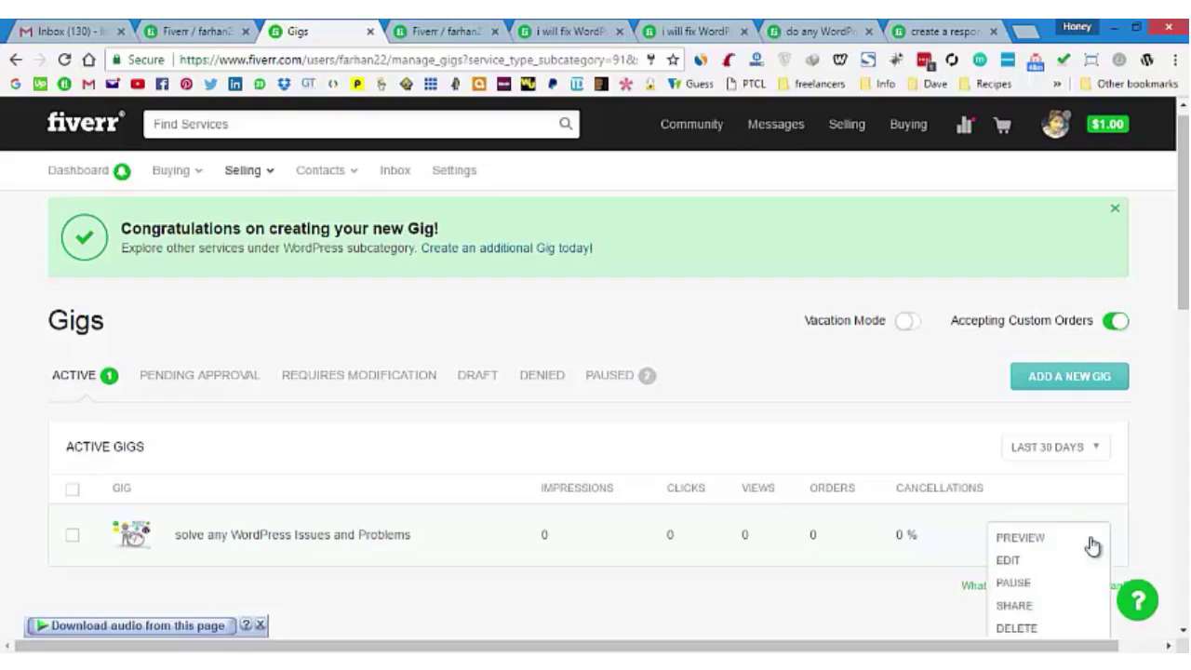
pyautogui.click(1021, 539)
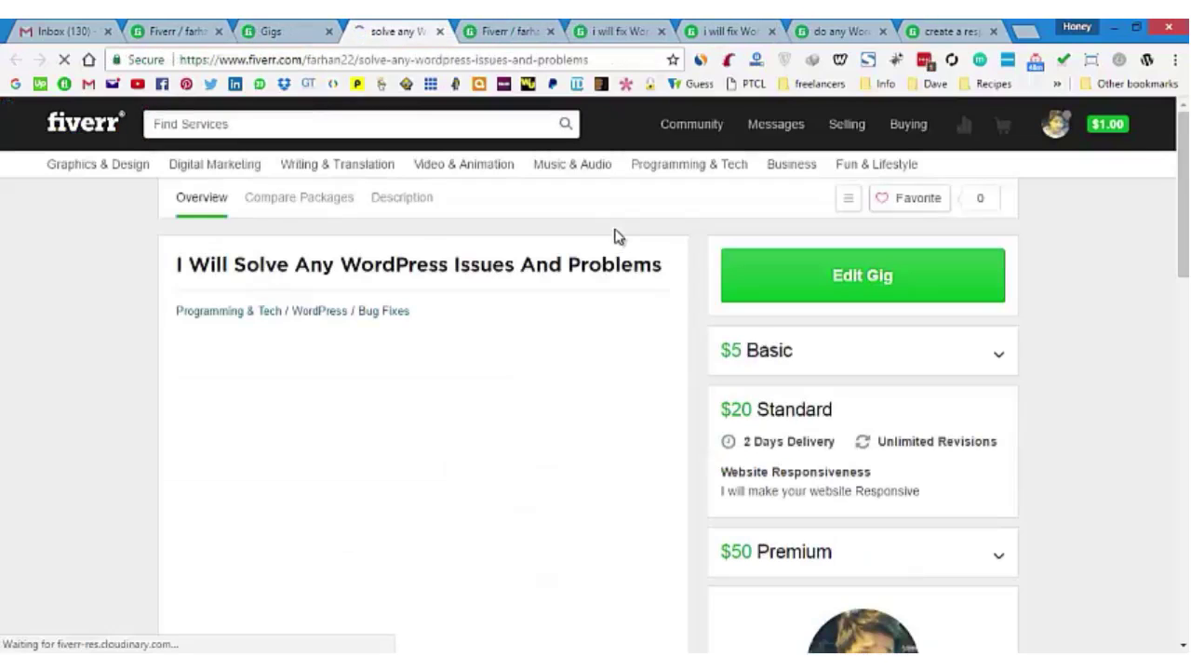
# Review the previewed gig's cover image and package comparison, and read the seller's profile text
pyautogui.scroll(-1, 619, 241)
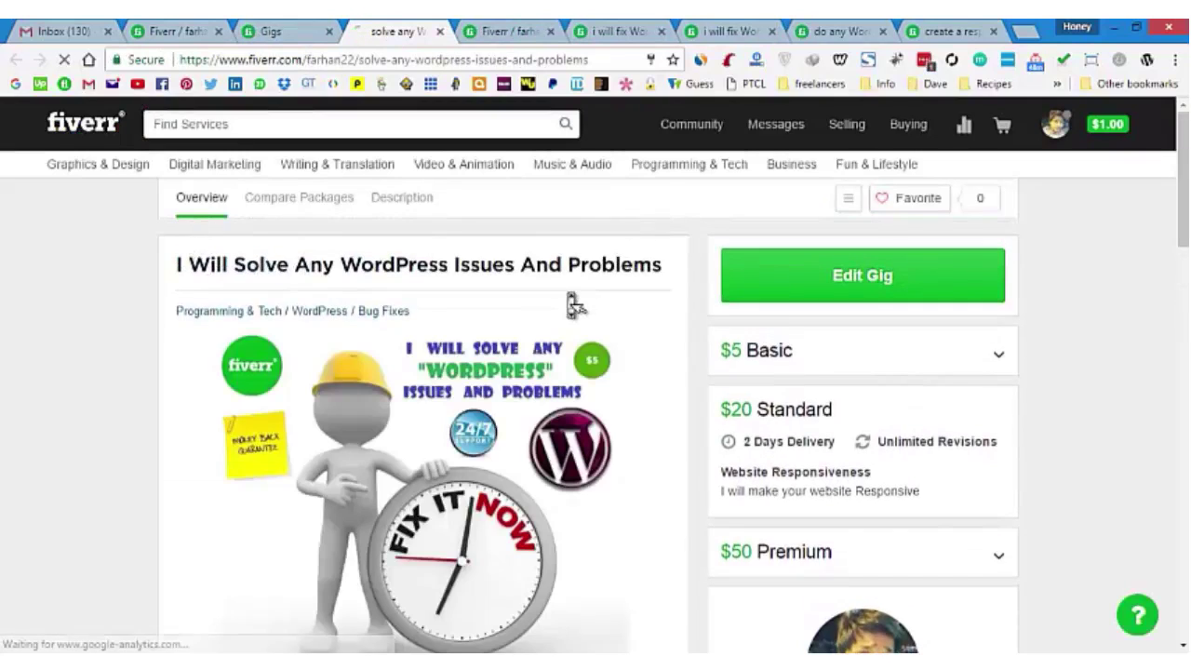
pyautogui.scroll(-2, 572, 304)
pyautogui.scroll(-5, 571, 303)
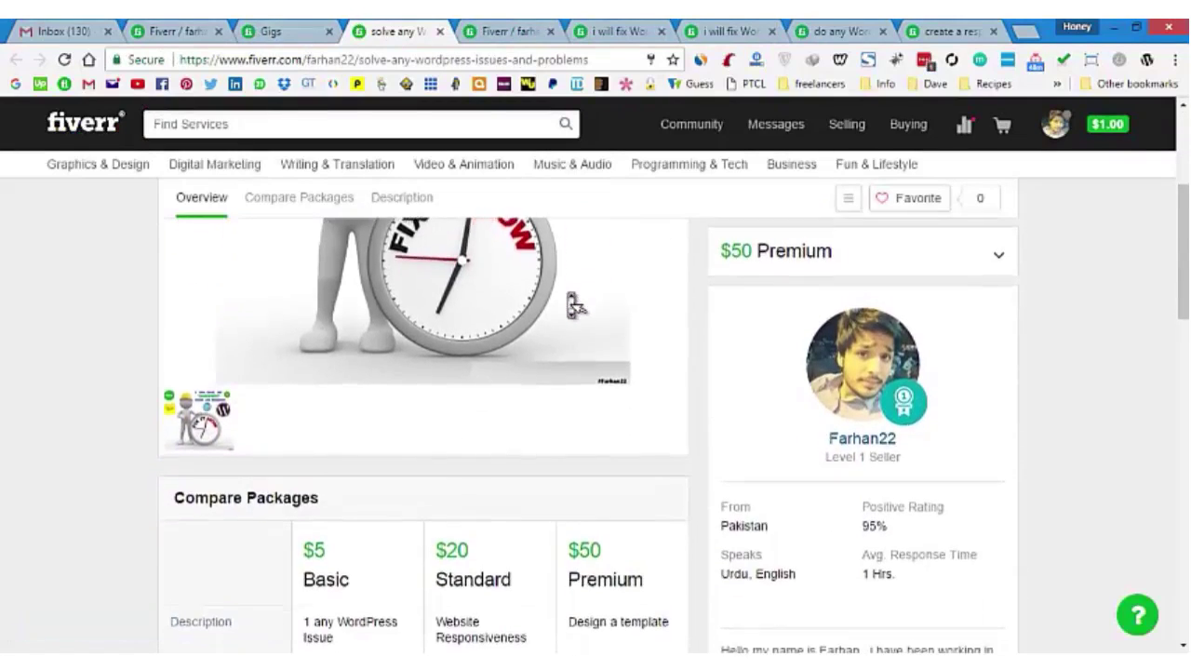
pyautogui.scroll(-2, 574, 304)
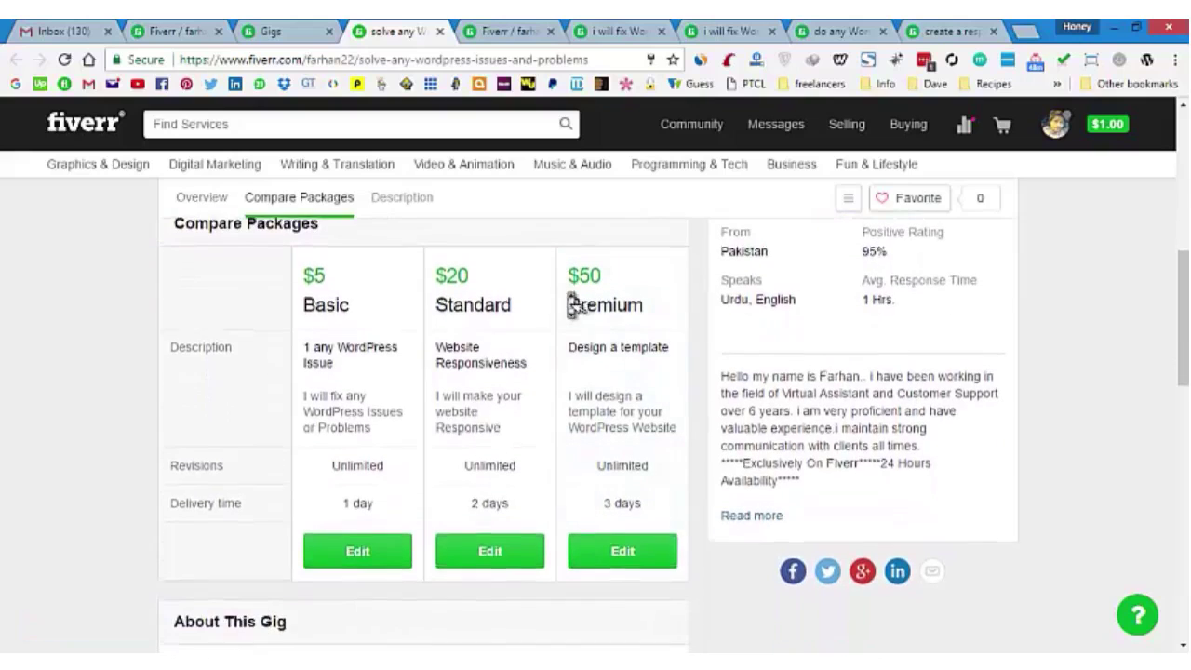
pyautogui.moveTo(719, 296); pyautogui.dragTo(880, 412)
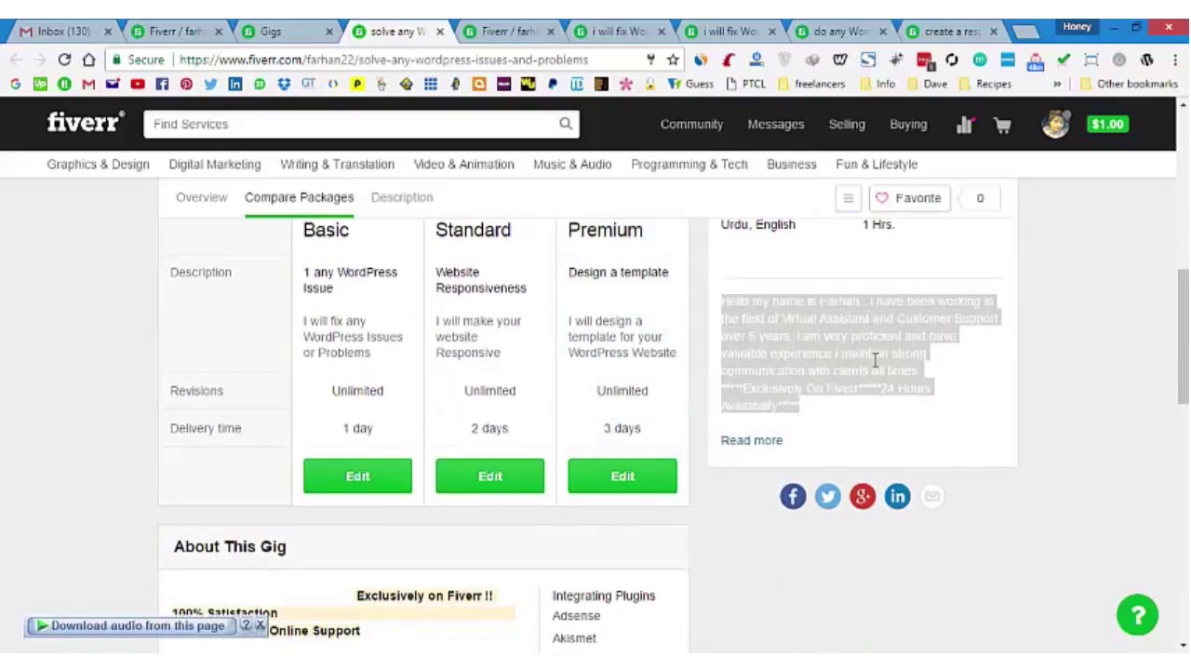
pyautogui.click(875, 360)
pyautogui.moveTo(731, 310); pyautogui.dragTo(832, 434)
pyautogui.click(826, 363)
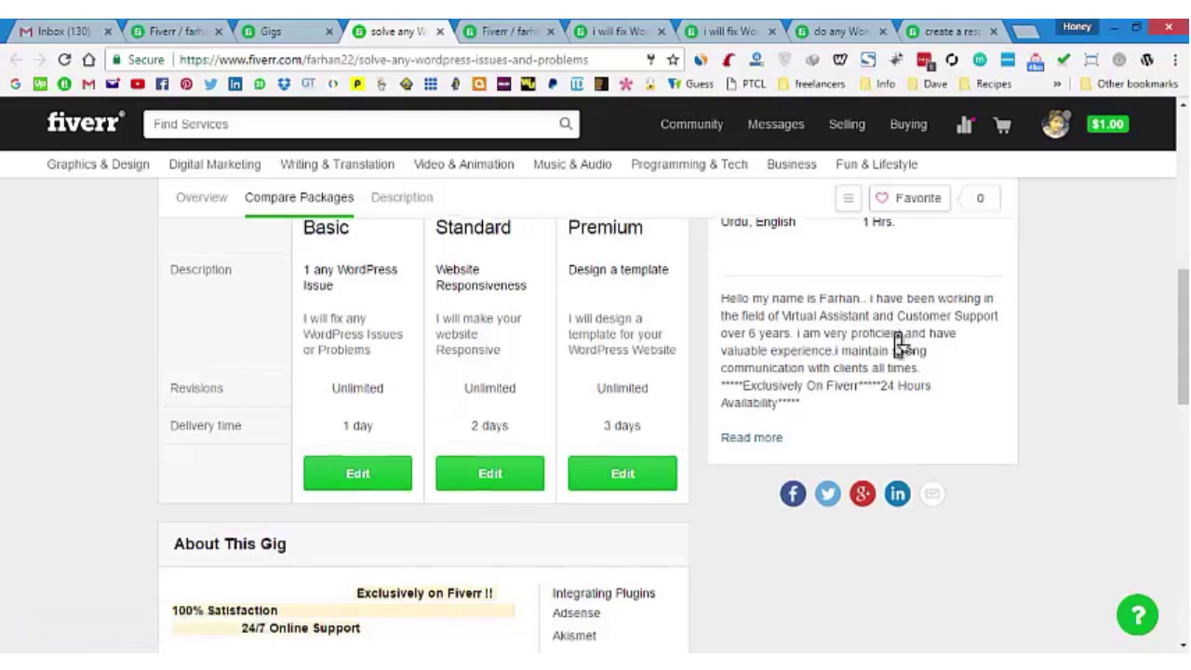
# Read through the gig's description, plugin list and tags, and expand the details of the $5 Basic package
pyautogui.scroll(-2, 898, 335)
pyautogui.scroll(1, 898, 337)
pyautogui.scroll(-4, 898, 337)
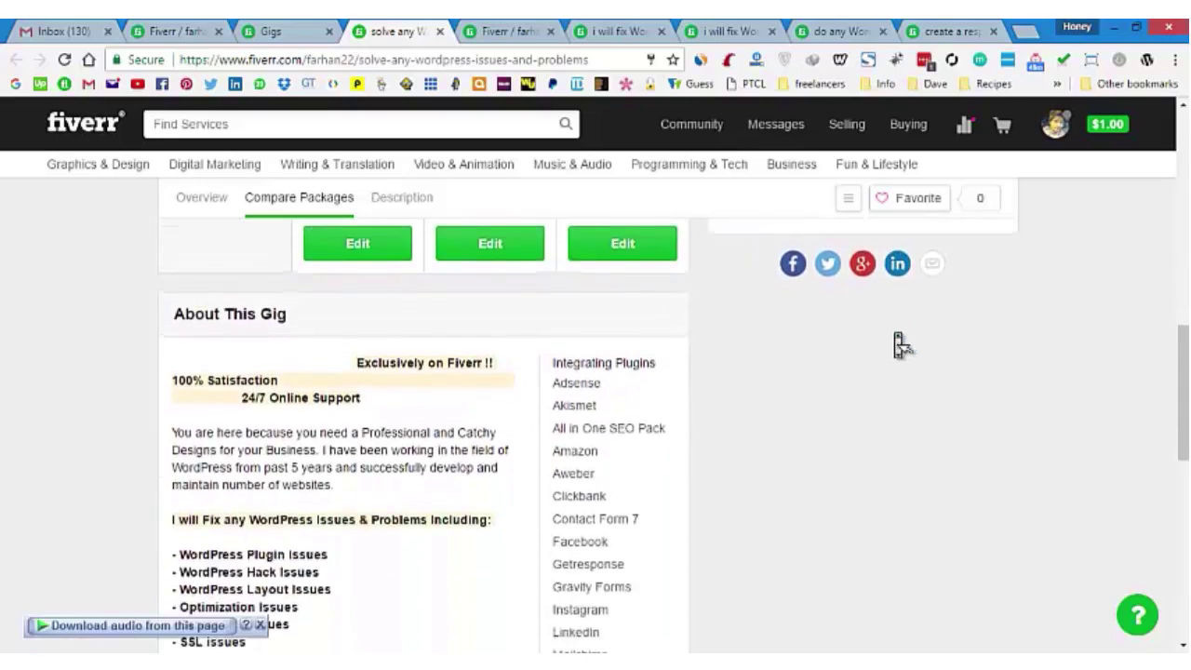
pyautogui.scroll(-6, 391, 355)
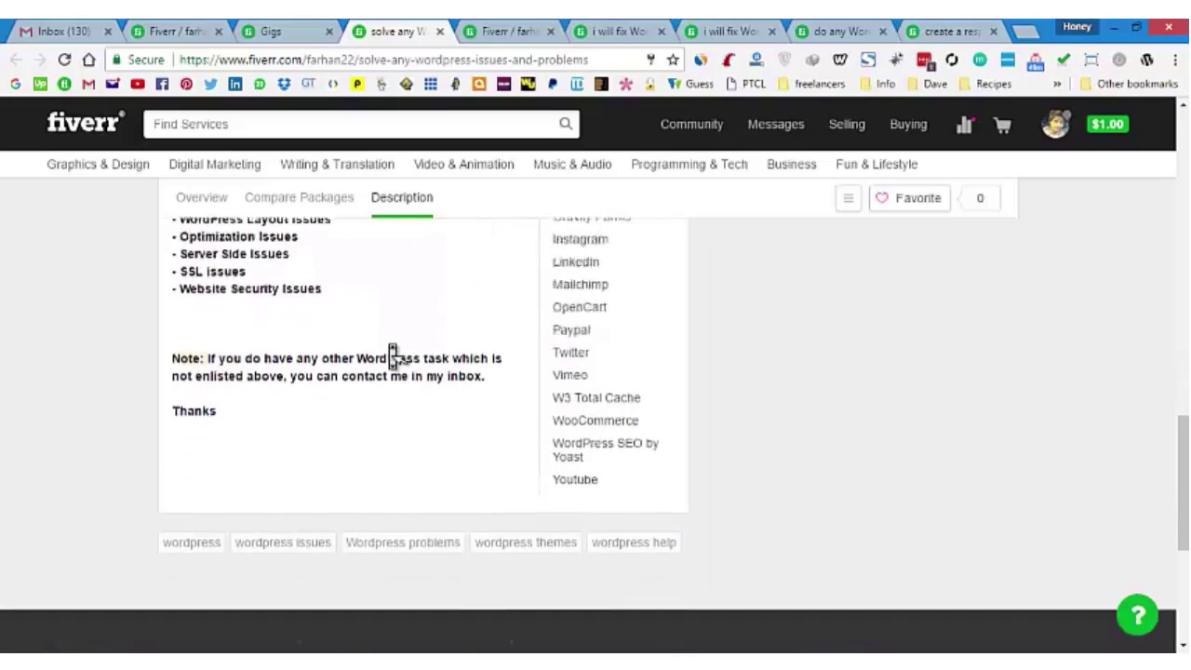
pyautogui.scroll(4, 391, 351)
pyautogui.scroll(10, 390, 353)
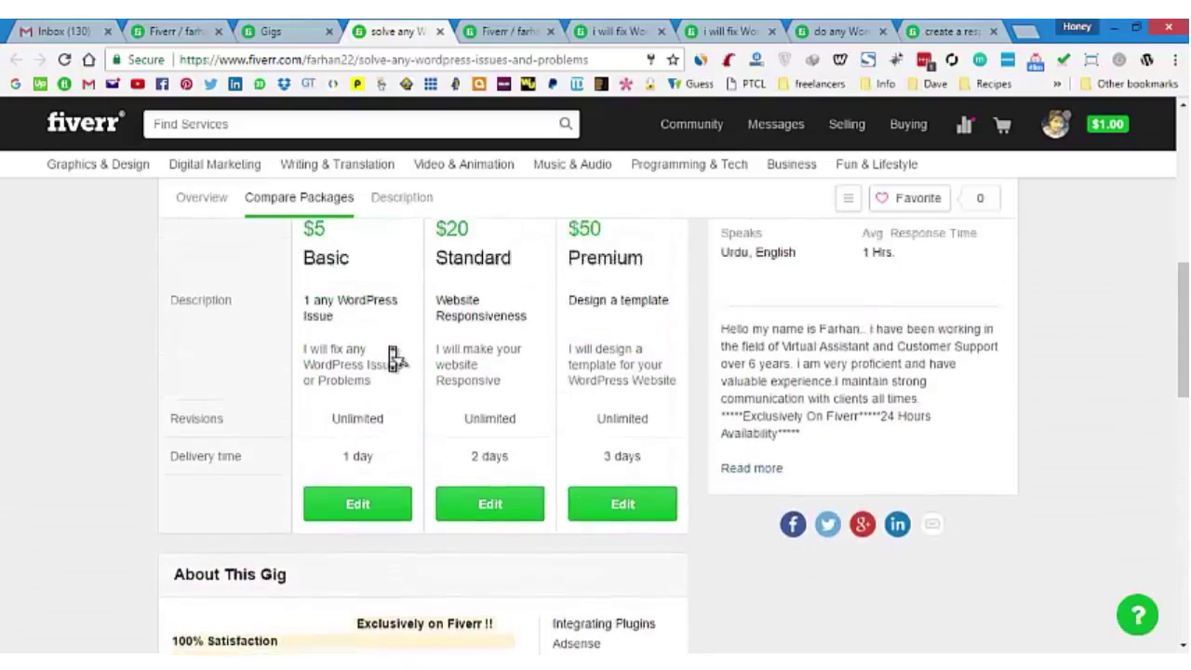
pyautogui.scroll(2, 397, 358)
pyautogui.scroll(-1, 393, 352)
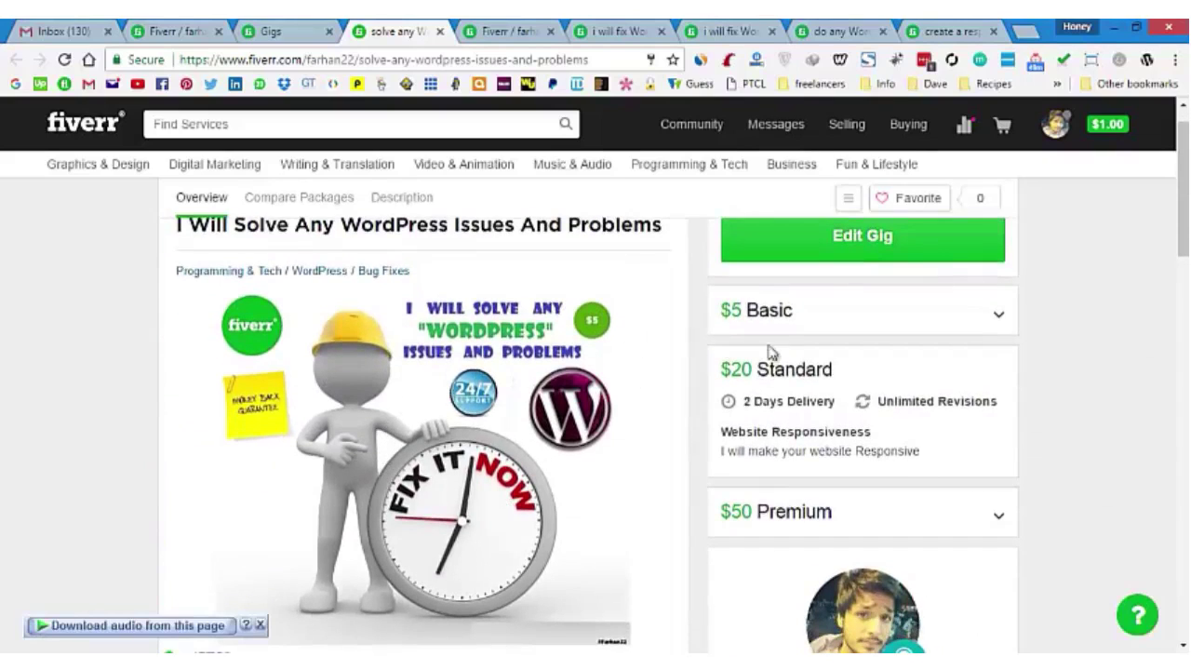
pyautogui.click(829, 330)
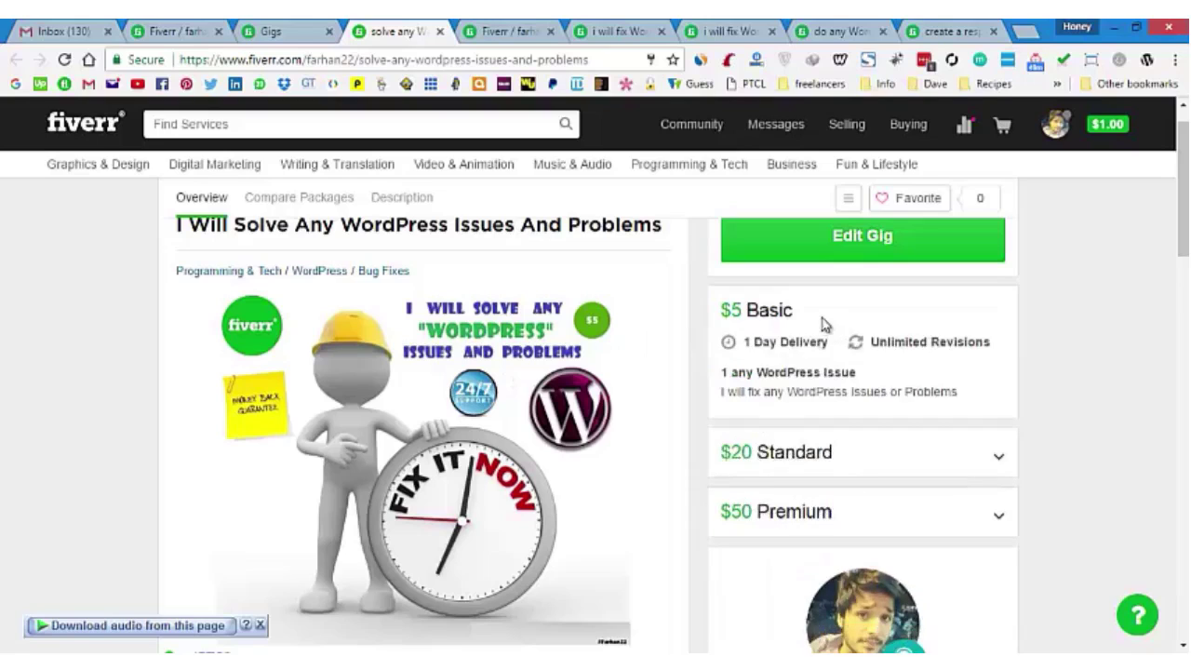
# Check the gig's web address against its title at the beginning of the gig page
pyautogui.scroll(1, 1005, 402)
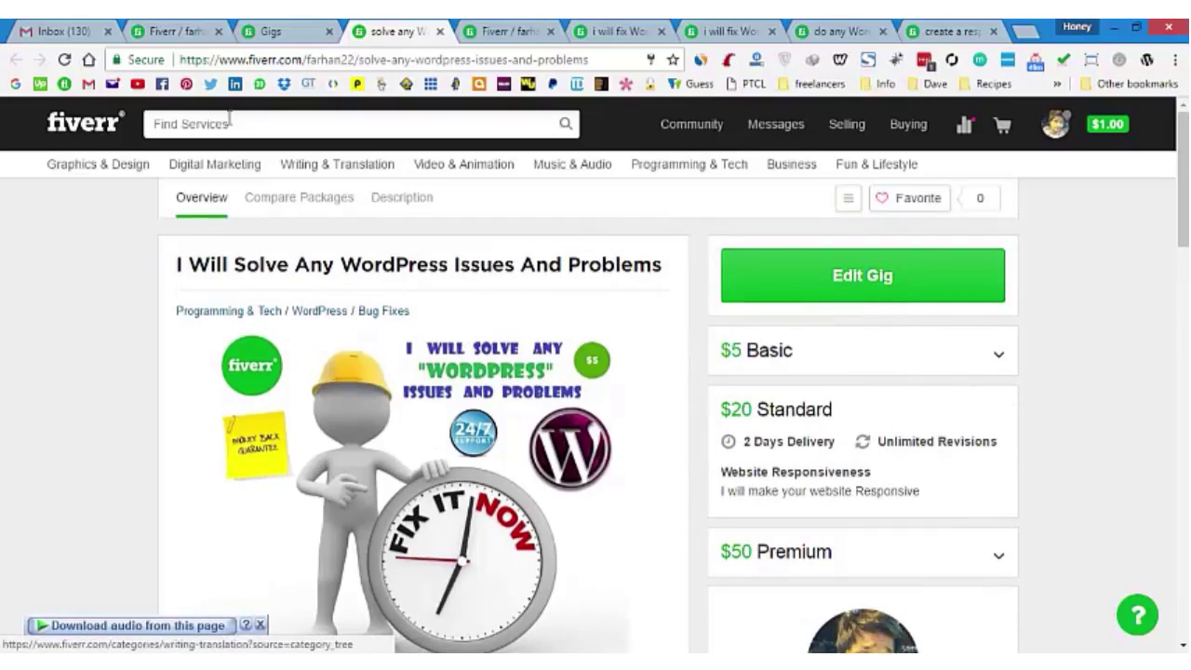
pyautogui.moveTo(360, 59); pyautogui.dragTo(604, 61)
pyautogui.click(603, 60)
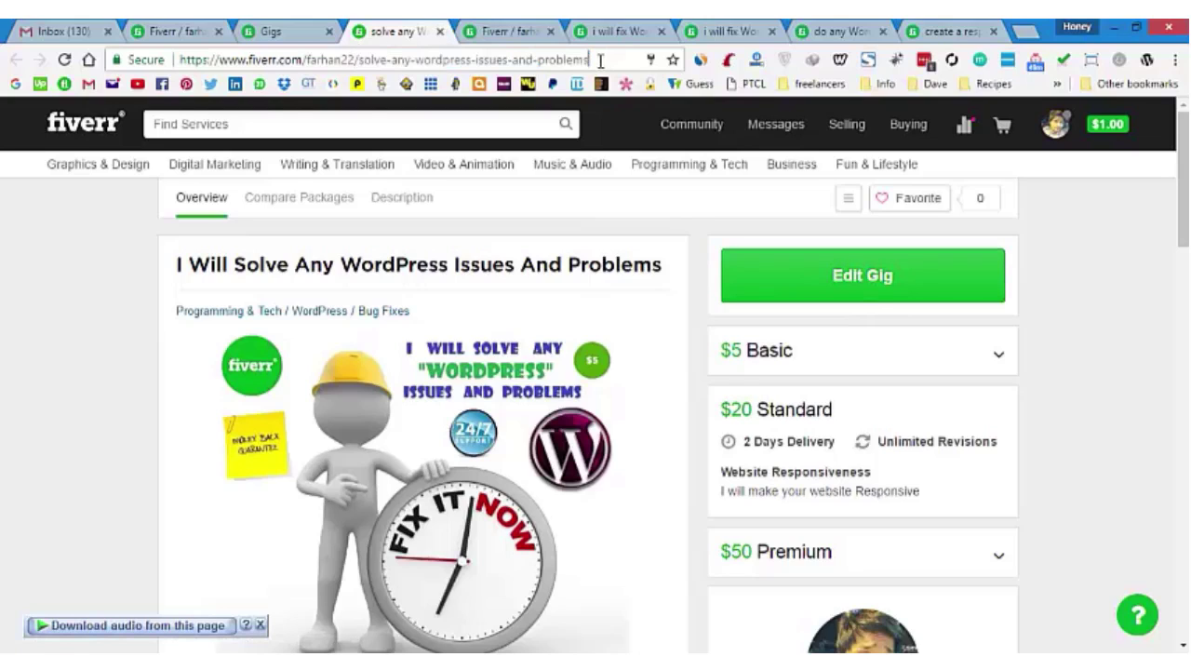
pyautogui.moveTo(110, 221)
pyautogui.moveTo(169, 259); pyautogui.dragTo(668, 277)
pyautogui.click(427, 285)
pyautogui.scroll(-6, 549, 316)
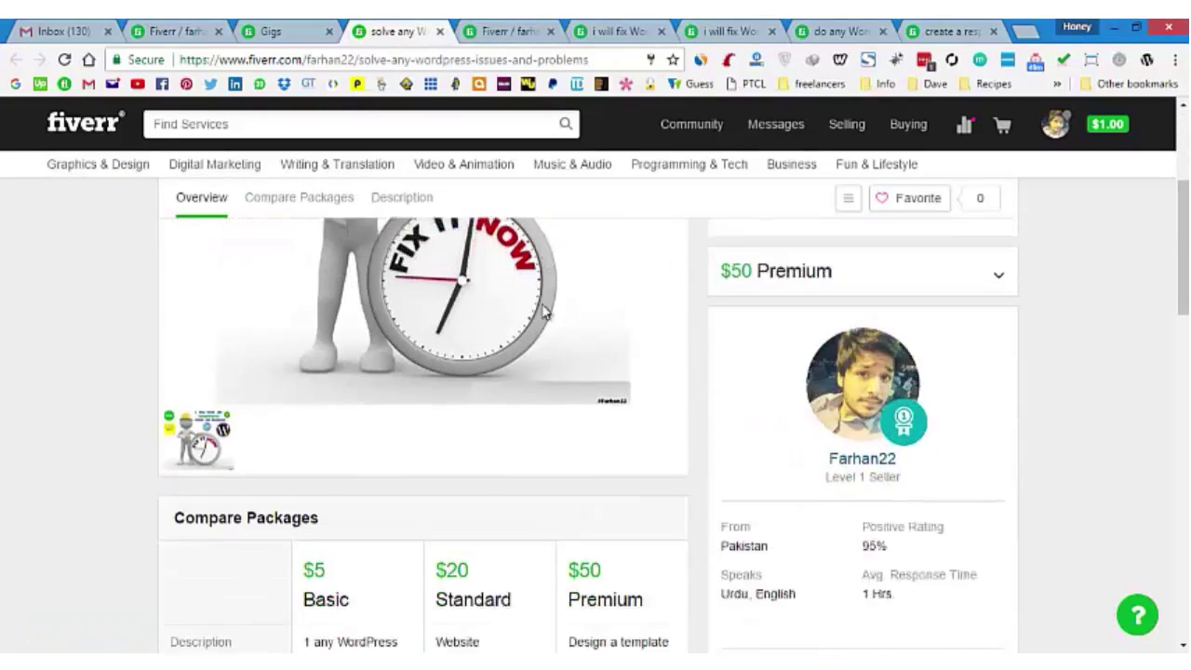
# Review the gig's description, list of WordPress issues, tags and package comparison once more
pyautogui.scroll(-5, 545, 314)
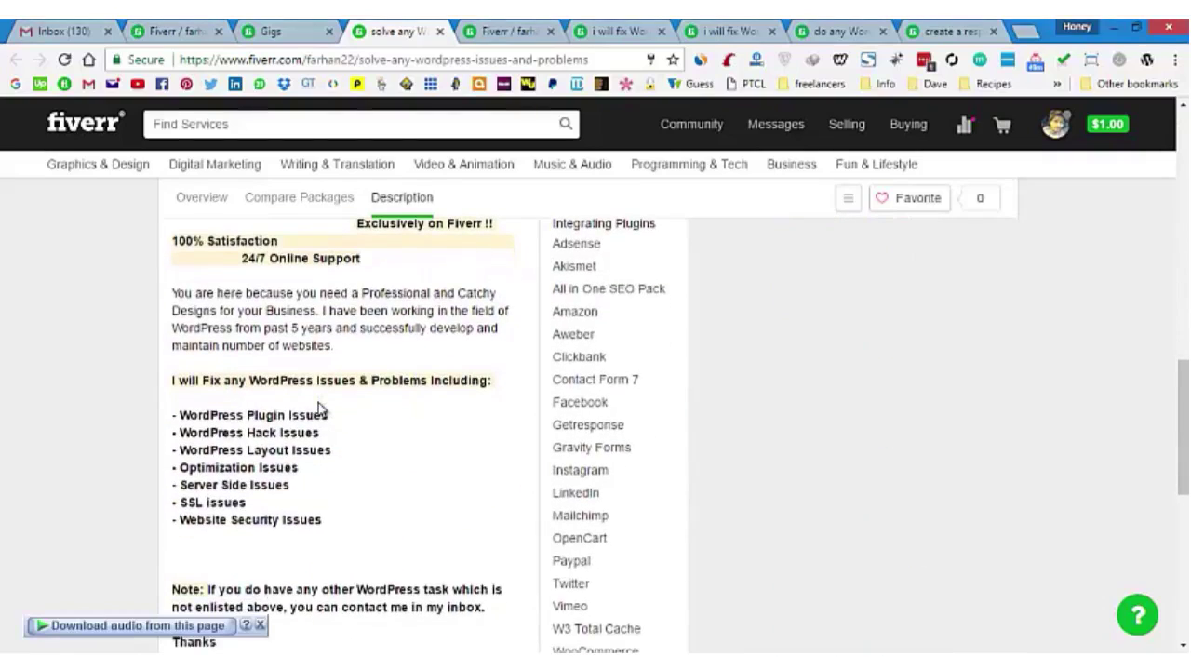
pyautogui.scroll(-2, 319, 408)
pyautogui.scroll(2, 320, 409)
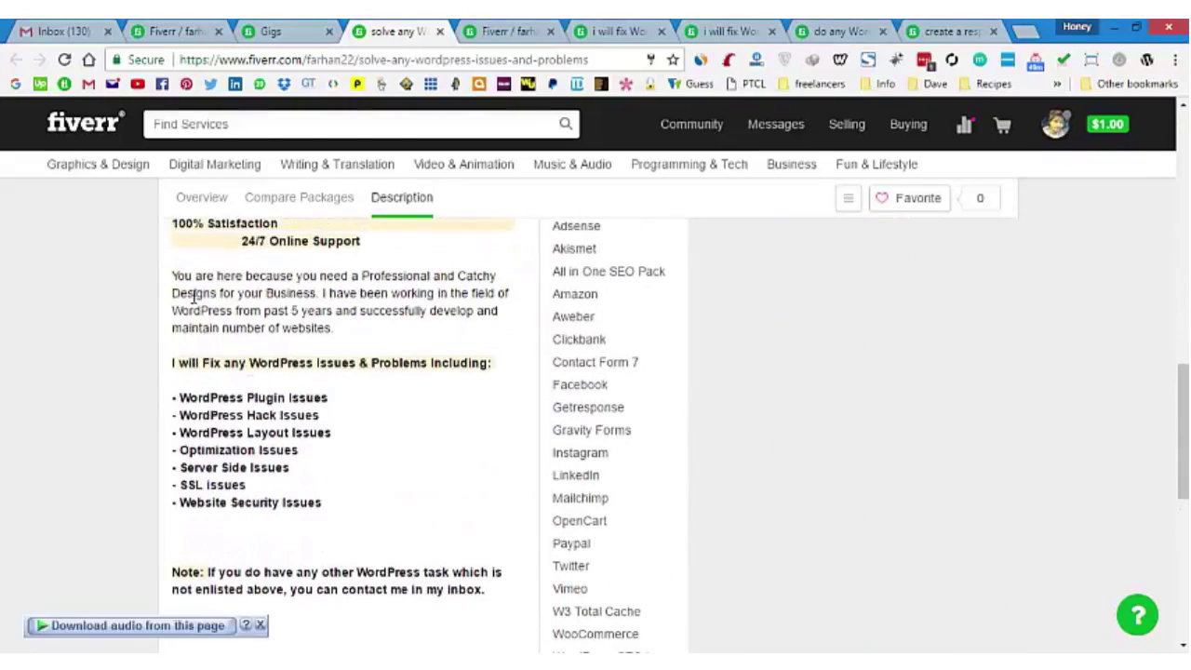
pyautogui.scroll(-3, 401, 511)
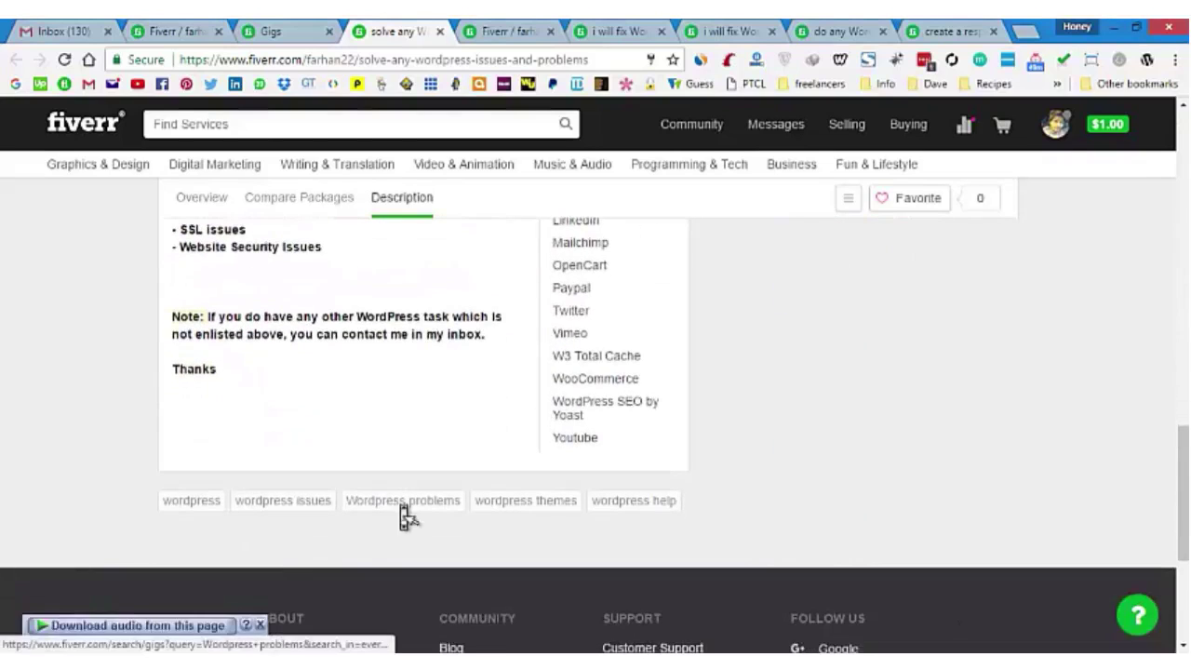
pyautogui.scroll(3, 405, 517)
pyautogui.scroll(3, 445, 309)
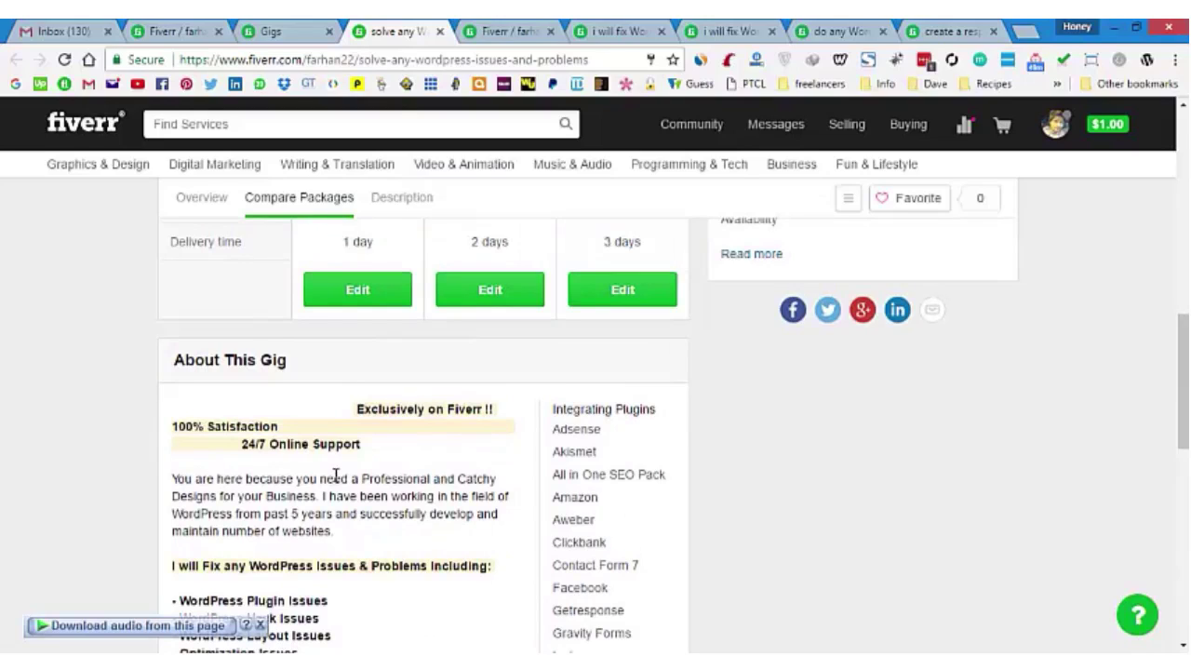
pyautogui.scroll(3, 337, 479)
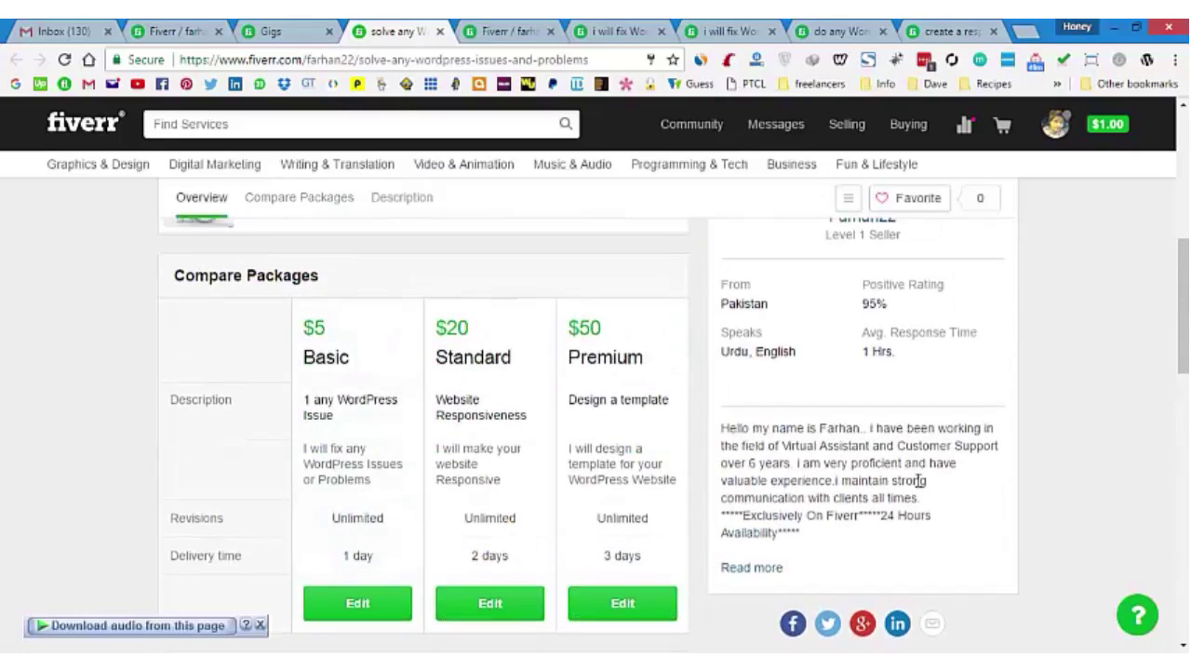
# View the account settings page and return to the gig page
pyautogui.click(1044, 137)
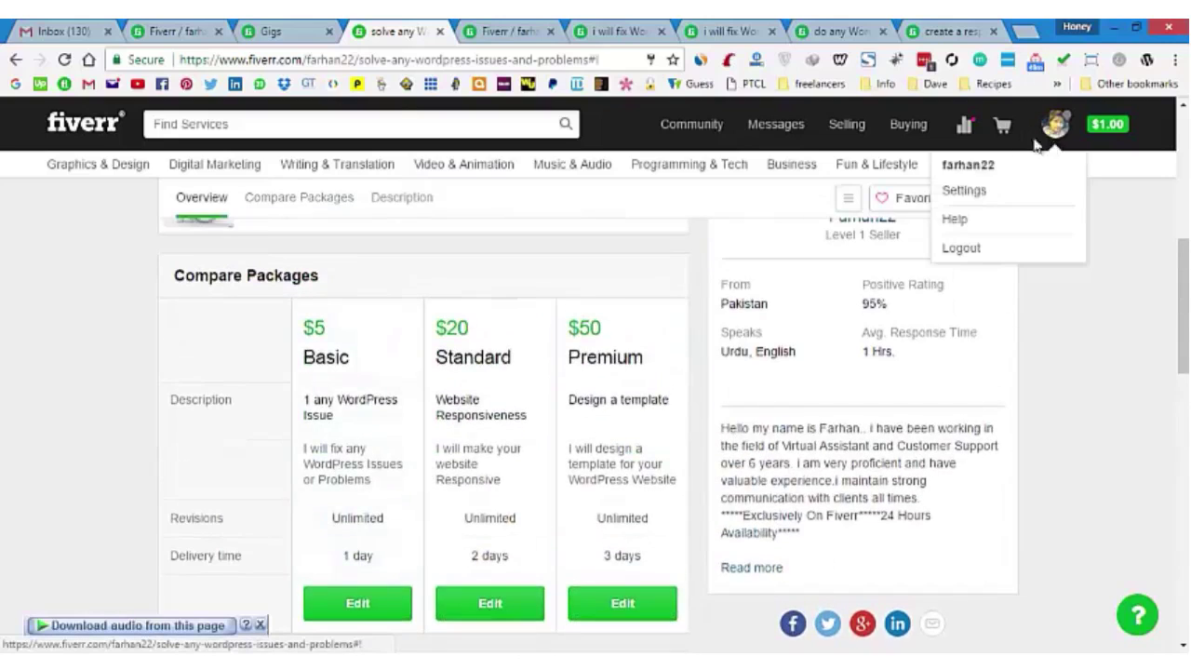
pyautogui.click(964, 191)
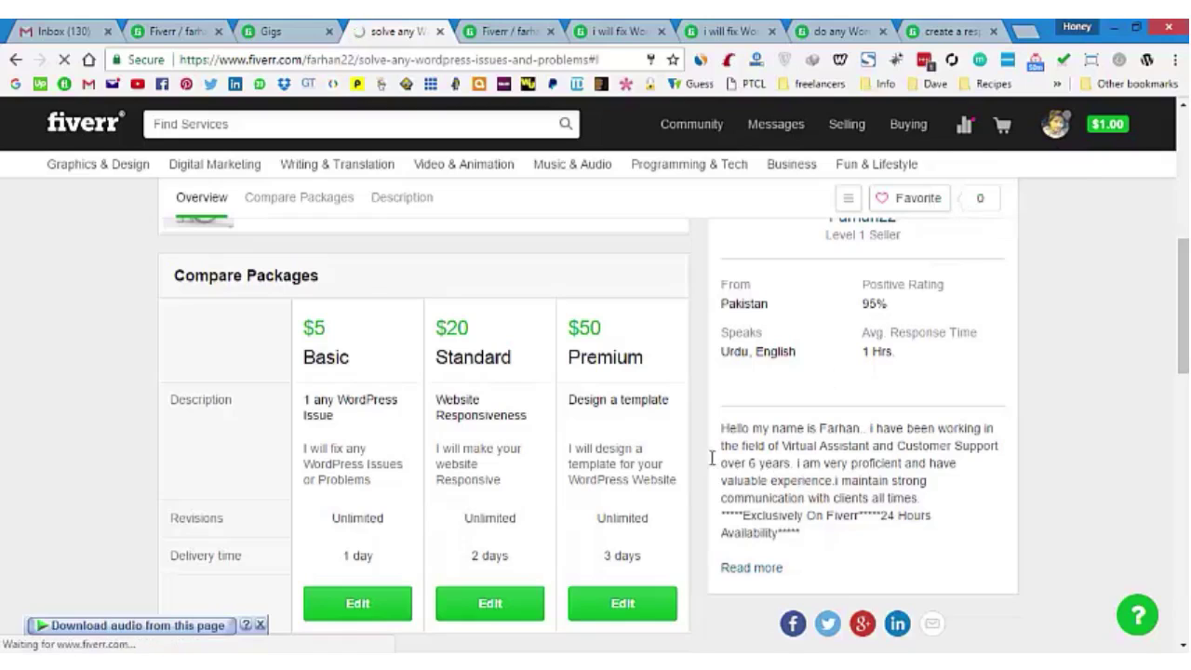
pyautogui.scroll(-3, 429, 447)
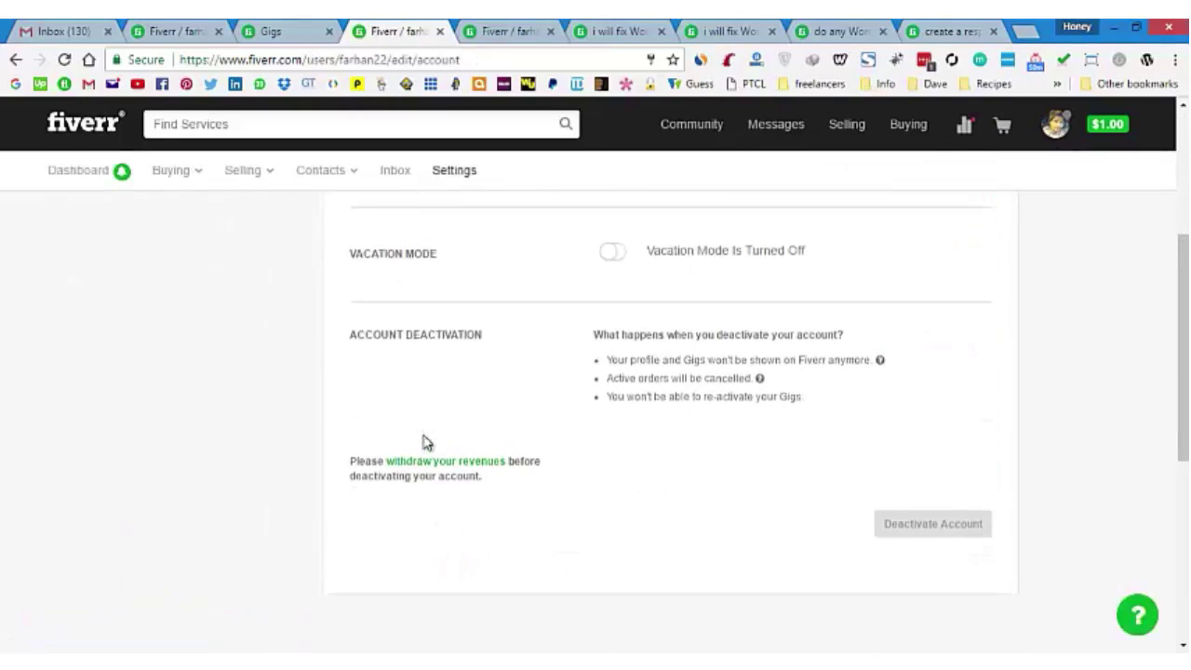
pyautogui.scroll(3, 428, 446)
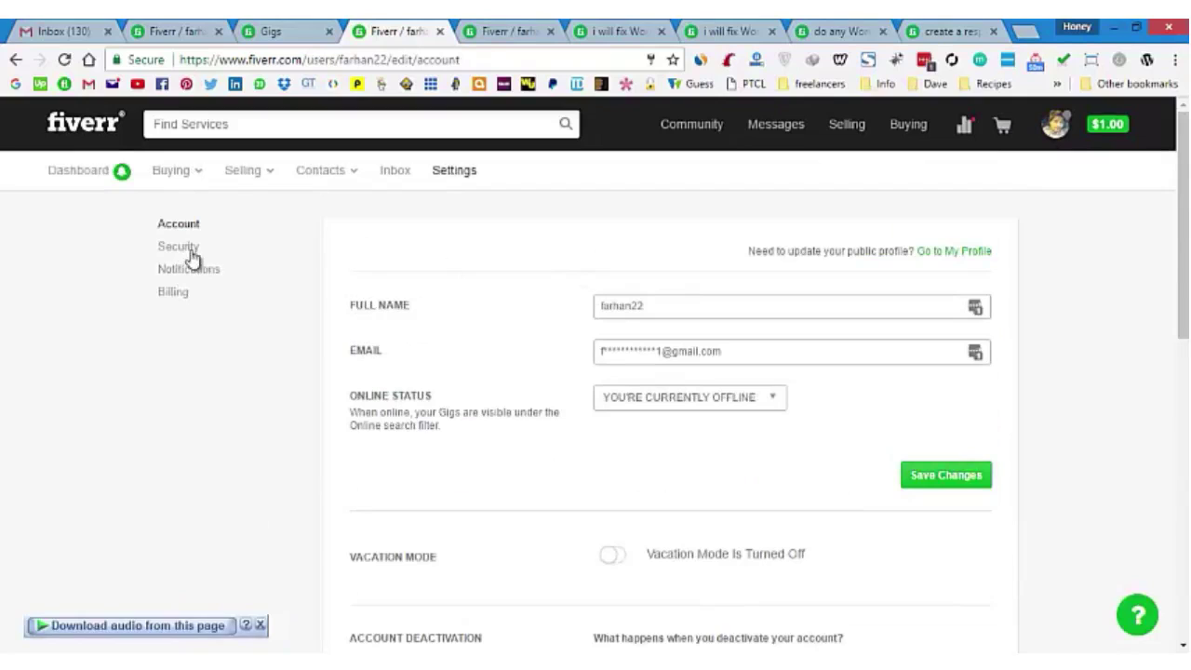
pyautogui.click(1053, 127)
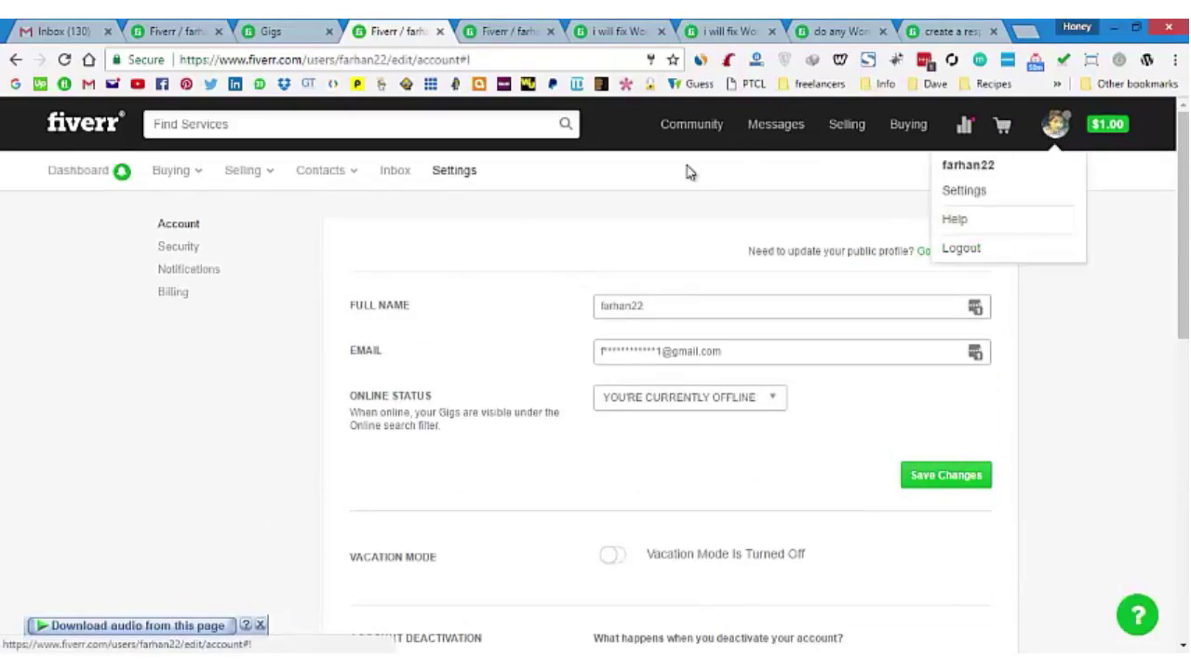
pyautogui.click(16, 59)
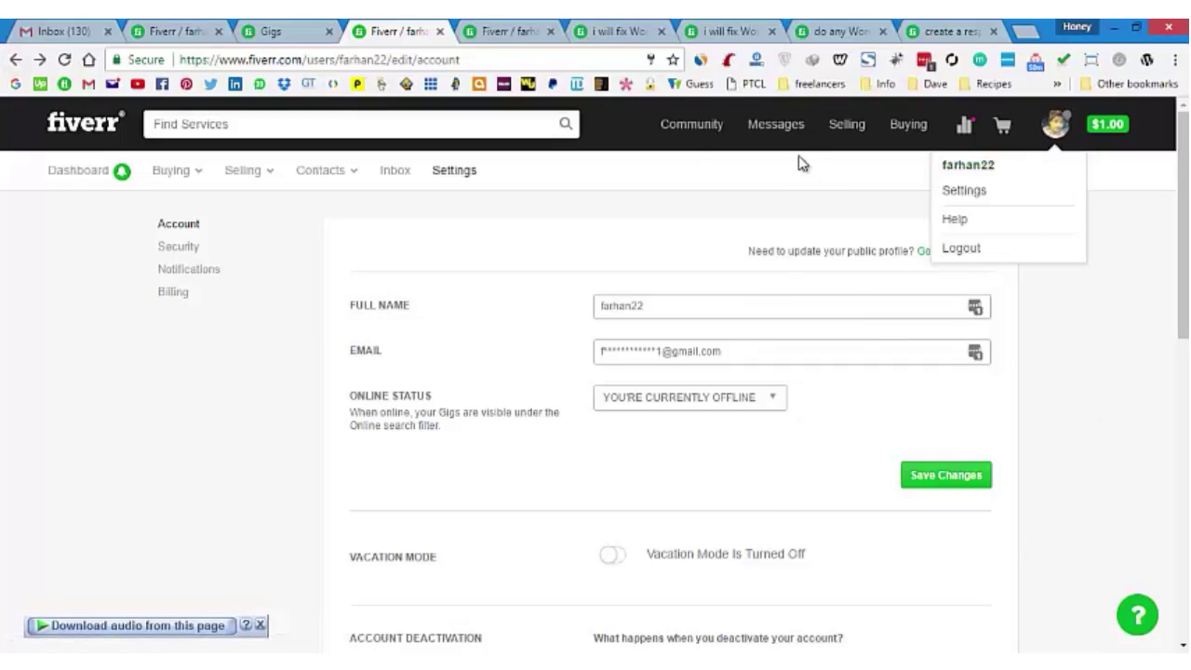
pyautogui.click(16, 58)
# Open the seller's public profile from the gig page and view the active gigs
pyautogui.scroll(-8, 1037, 377)
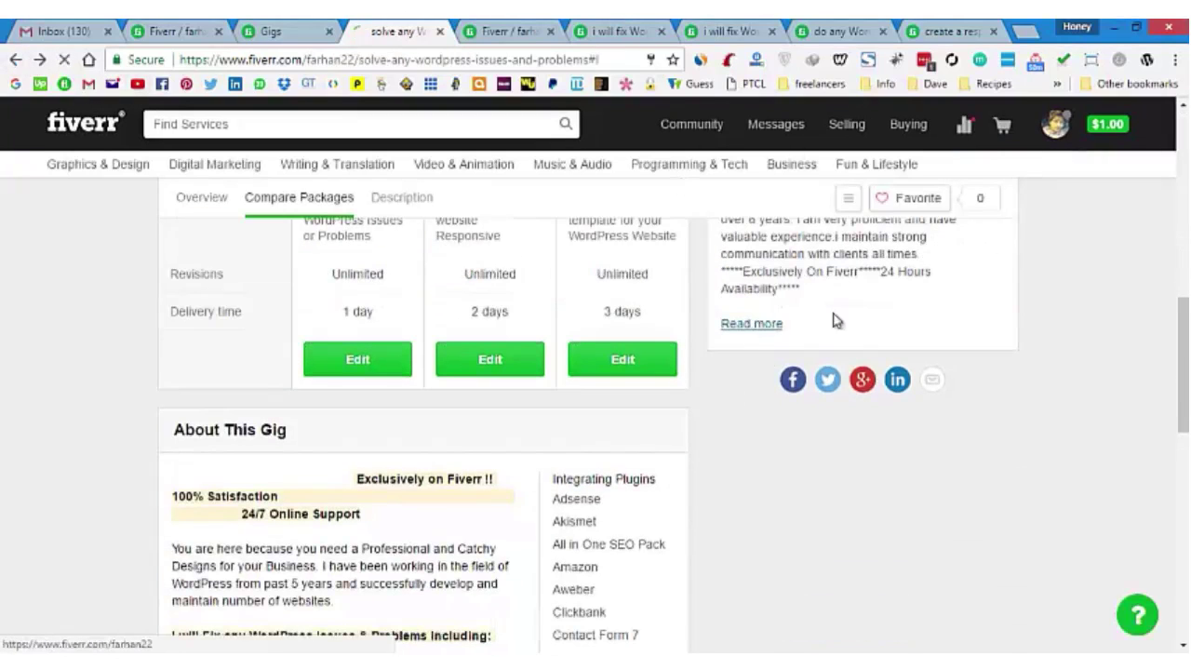
pyautogui.scroll(2, 813, 322)
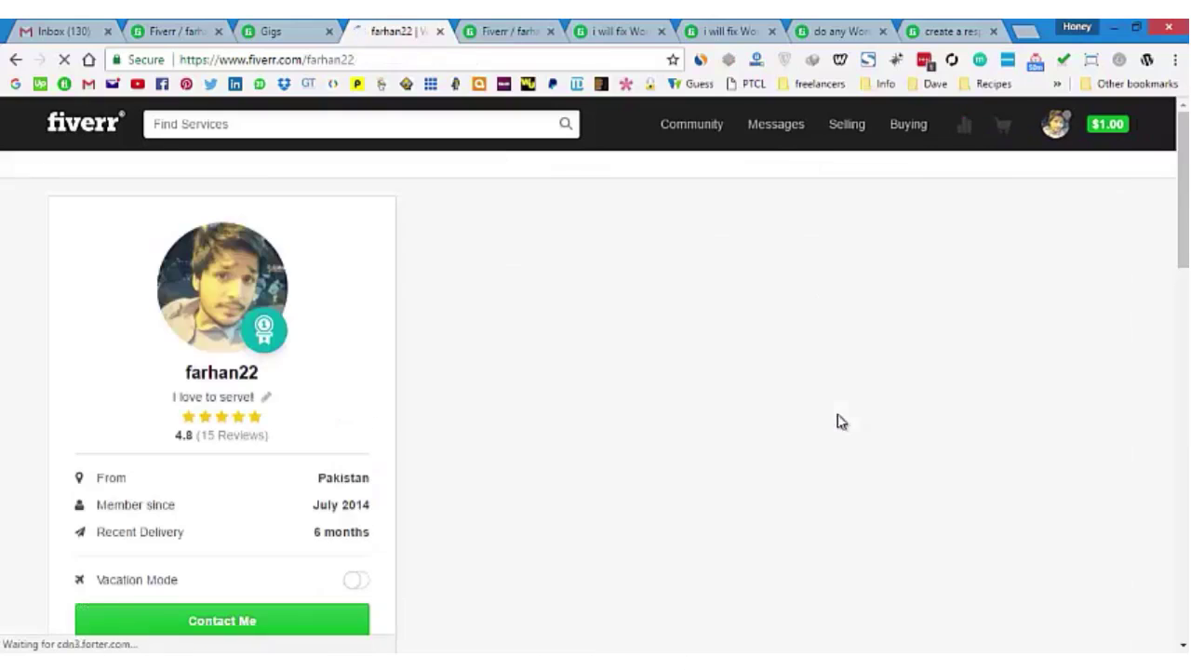
pyautogui.scroll(-1, 338, 431)
pyautogui.scroll(1, 339, 431)
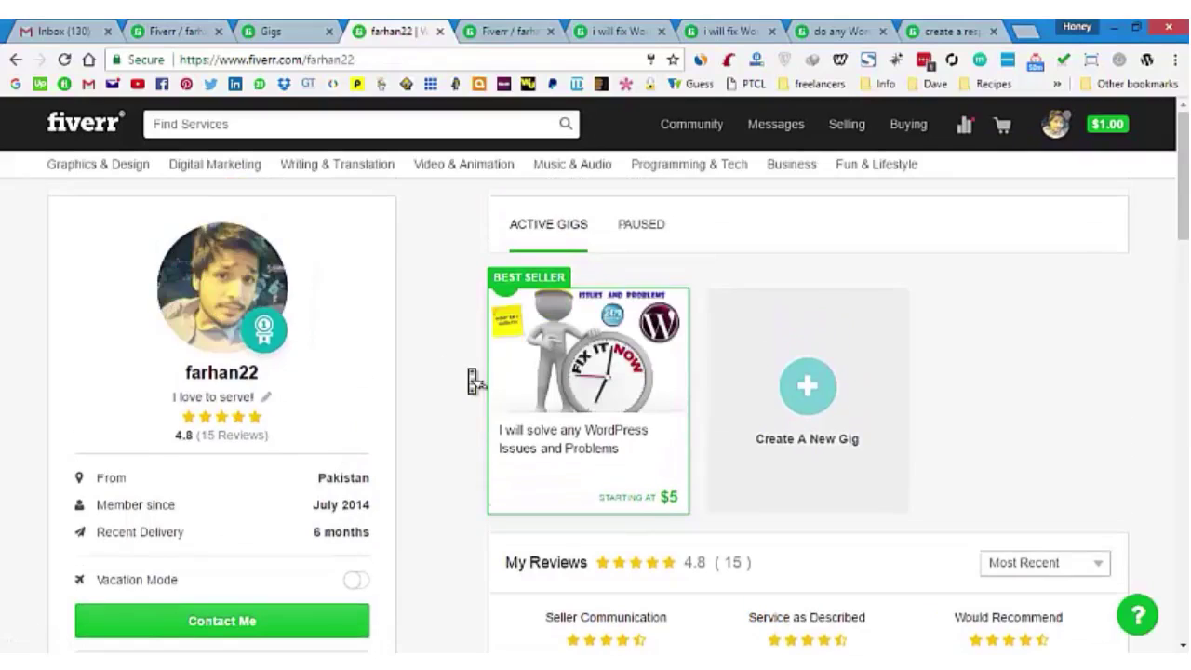
# Examine the profile's description, languages, linked accounts, skills, education and certification sections
pyautogui.scroll(-4, 474, 381)
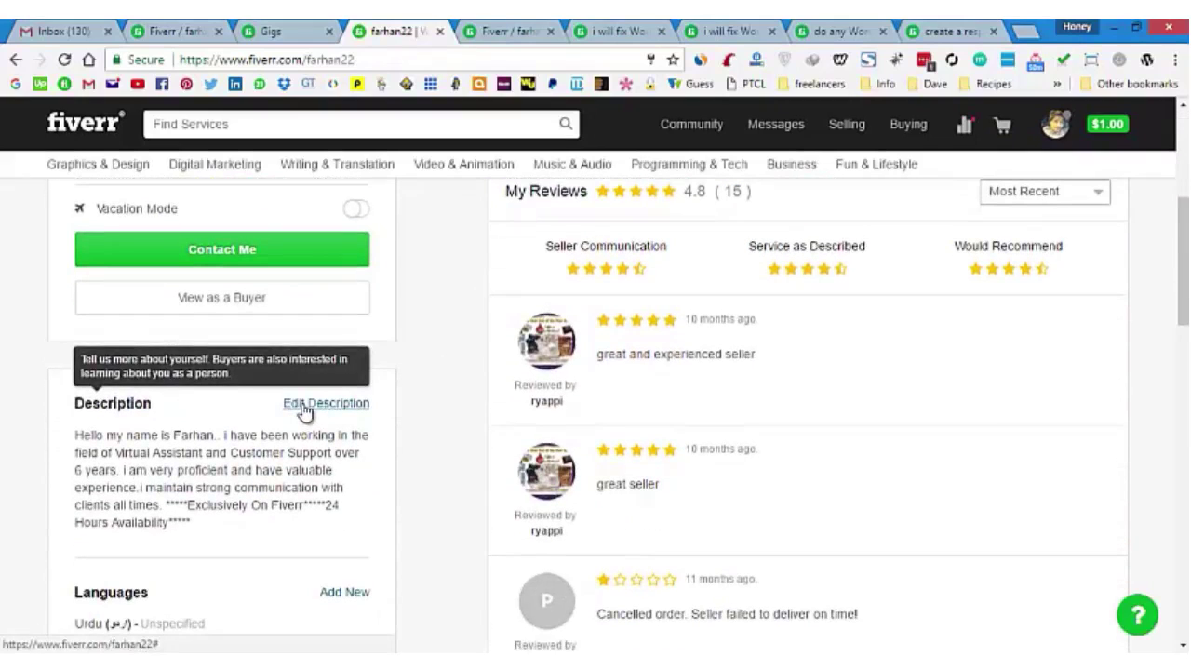
pyautogui.scroll(-1, 407, 424)
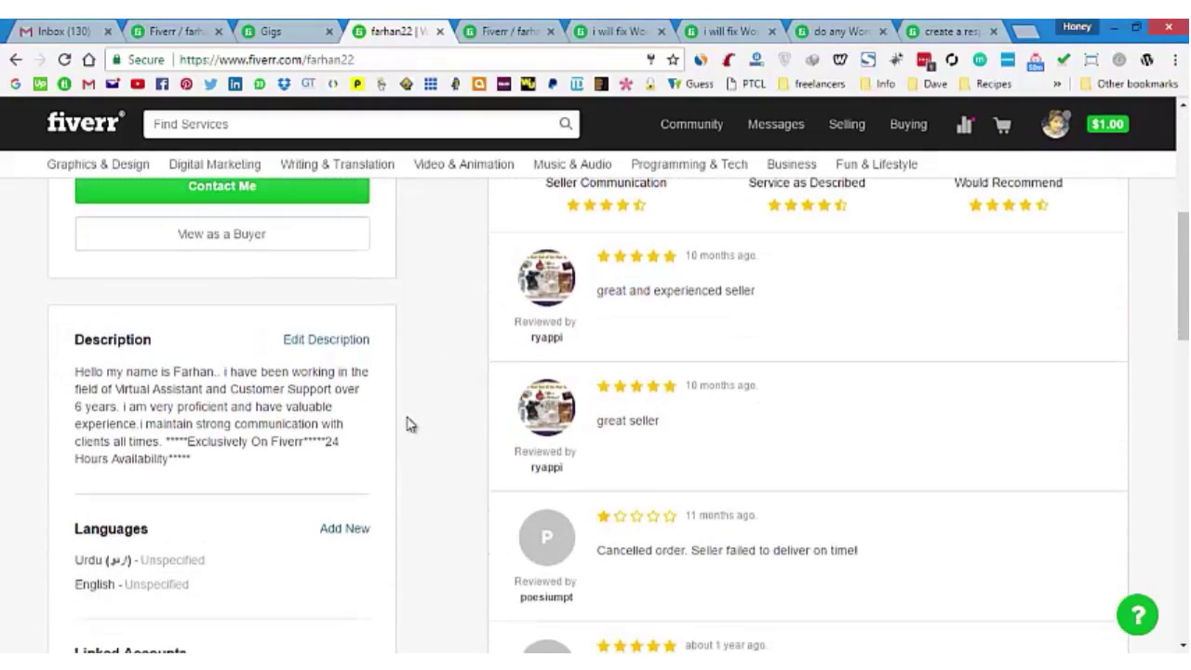
pyautogui.scroll(-2, 409, 424)
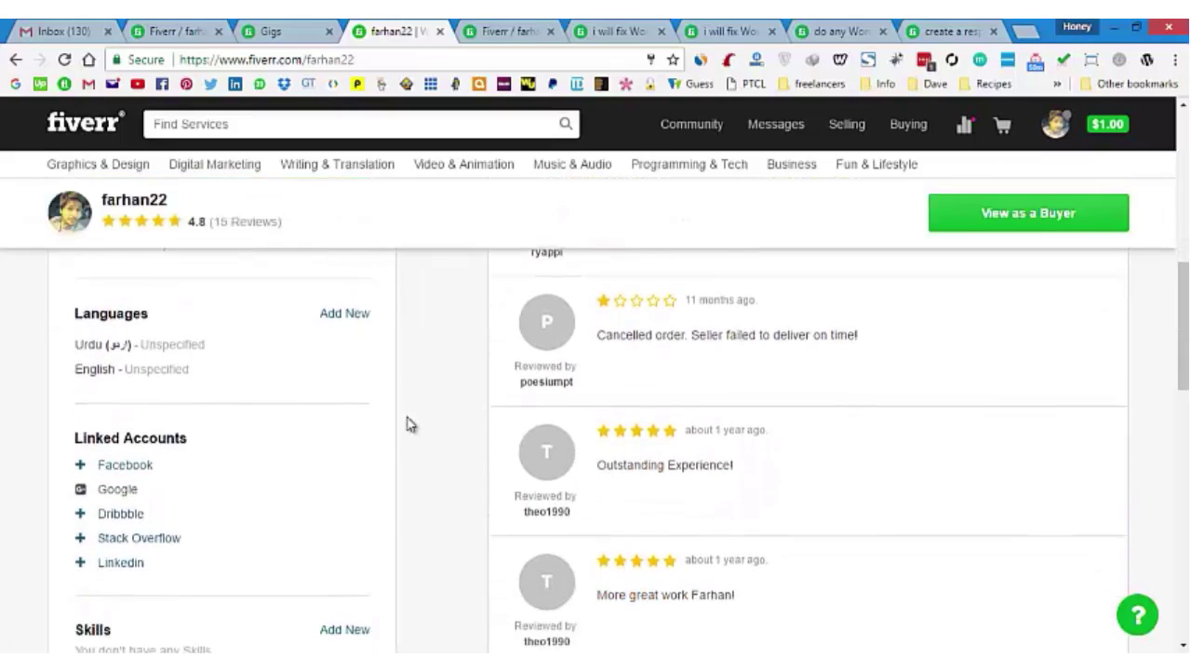
pyautogui.scroll(-1, 270, 386)
pyautogui.moveTo(99, 311)
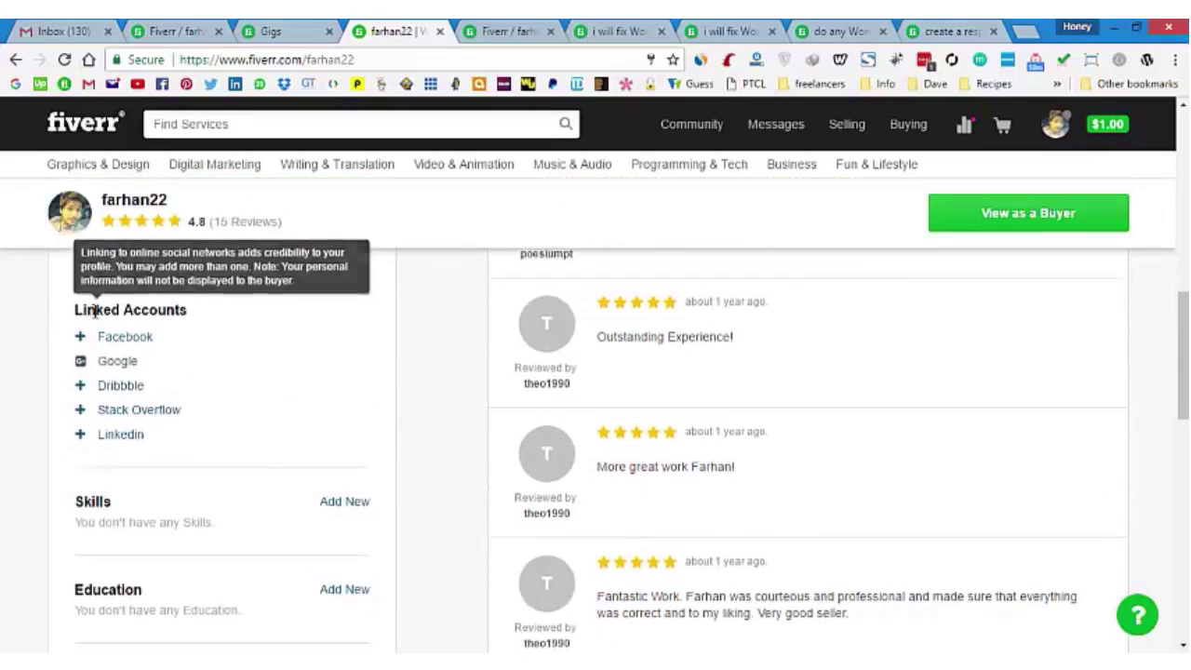
pyautogui.scroll(-2, 233, 453)
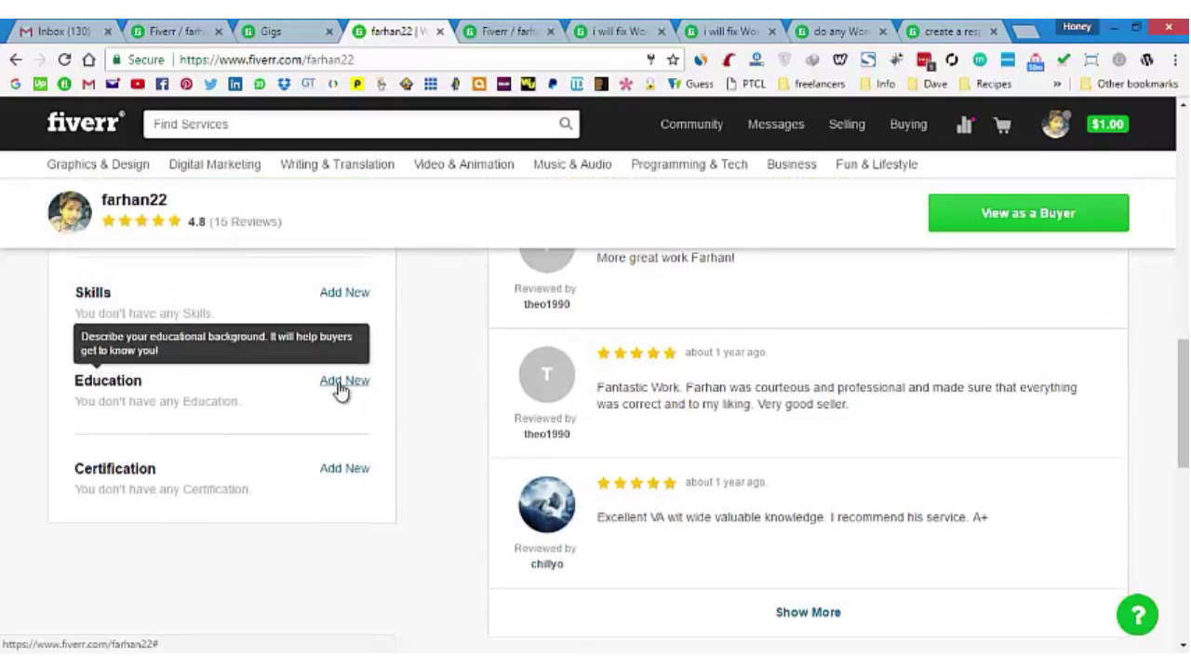
pyautogui.moveTo(337, 479)
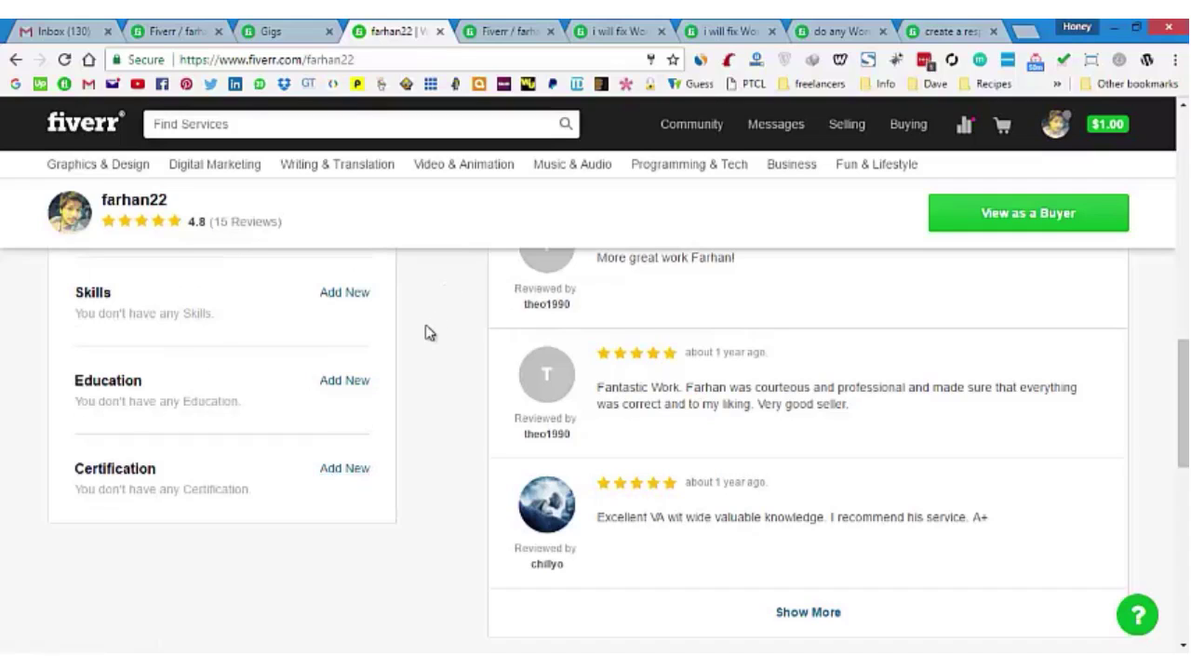
pyautogui.scroll(10, 430, 335)
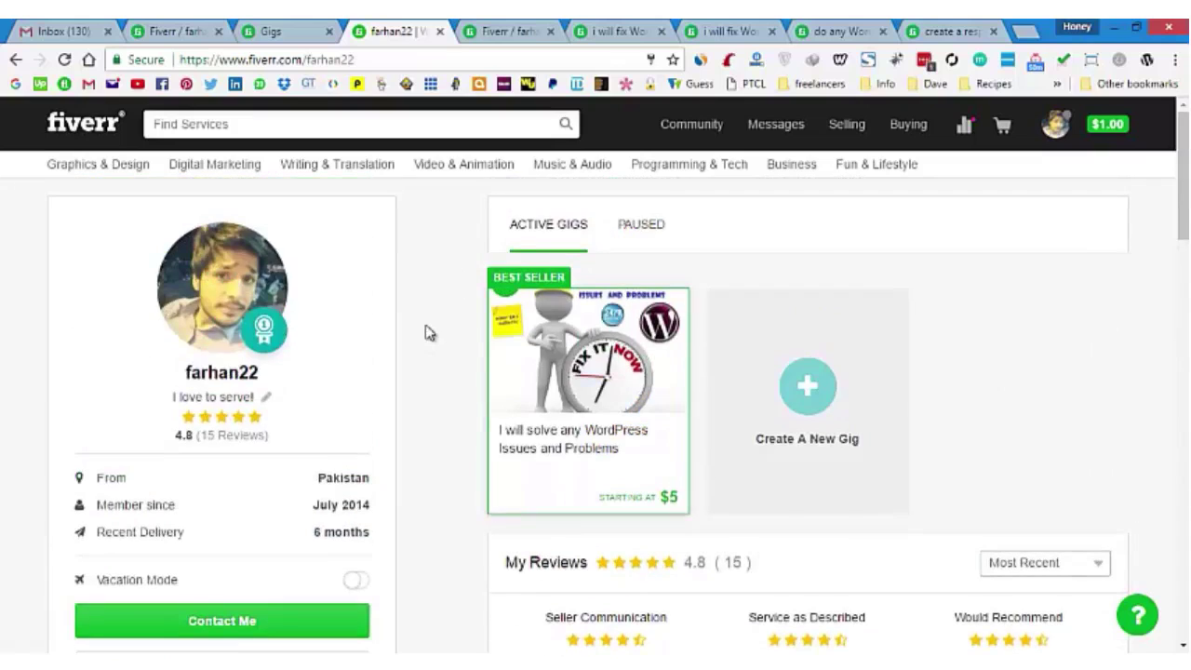
# Go to the Fiverr home page and open the seller's Buyer Requests page
pyautogui.click(84, 119)
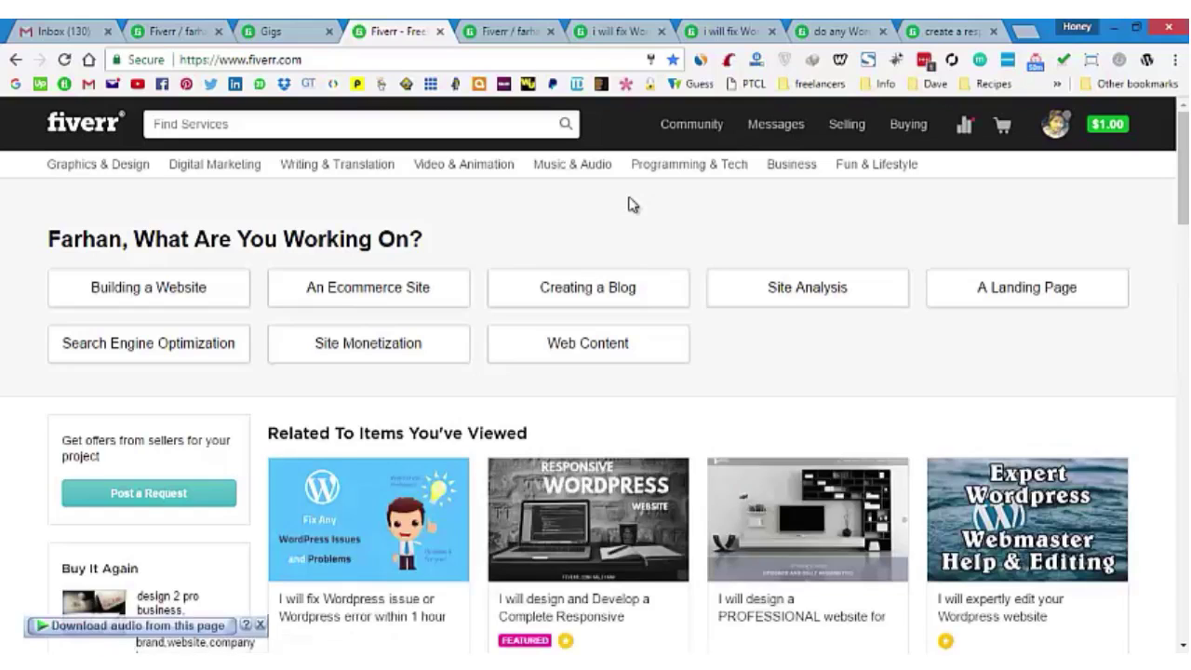
pyautogui.scroll(-1, 630, 205)
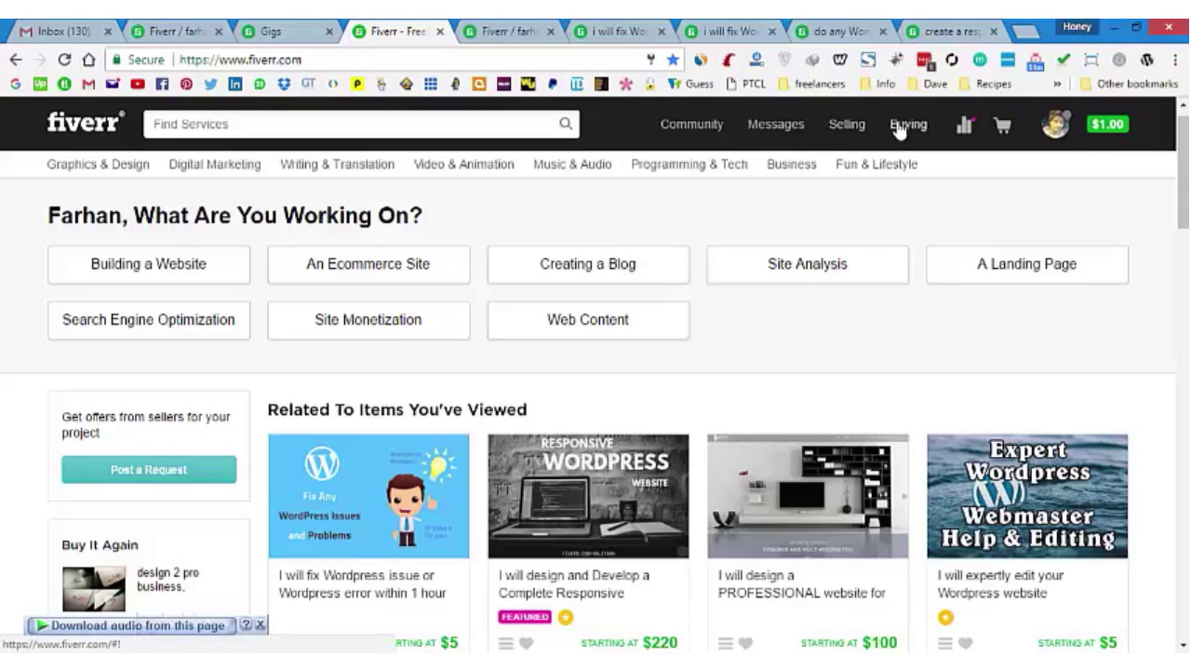
pyautogui.click(849, 130)
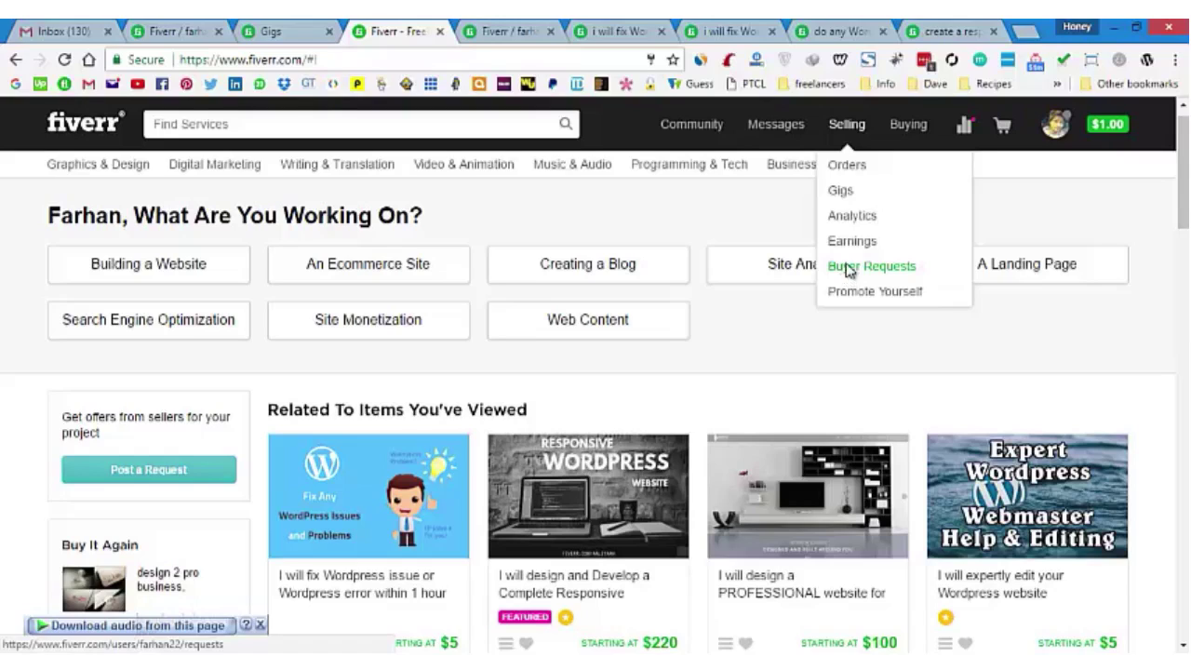
pyautogui.click(848, 270)
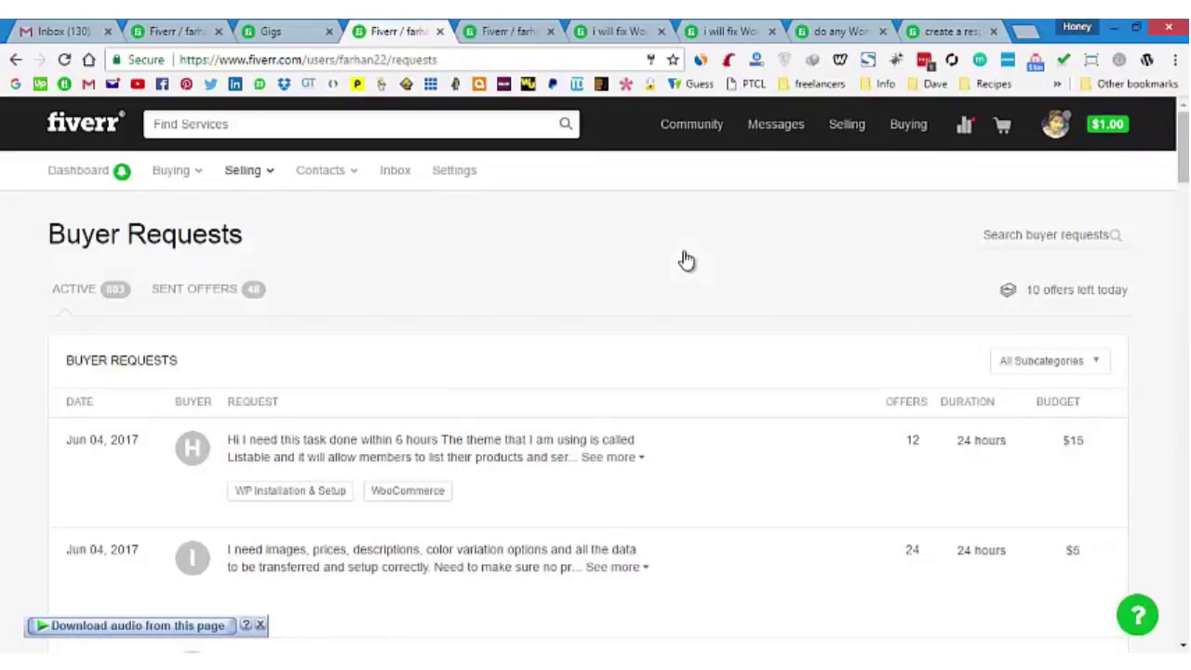
# Browse the active buyer requests and expand the full text of the Listable theme request with the $15 budget
pyautogui.scroll(-3, 686, 260)
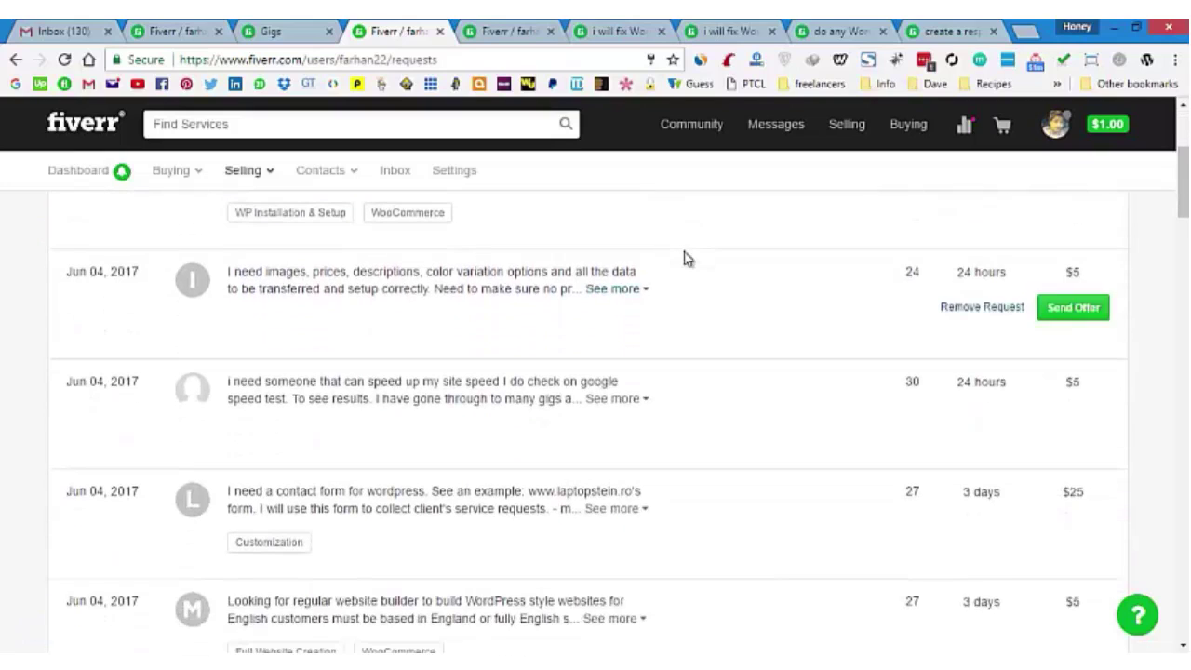
pyautogui.scroll(-1, 685, 264)
pyautogui.scroll(5, 686, 260)
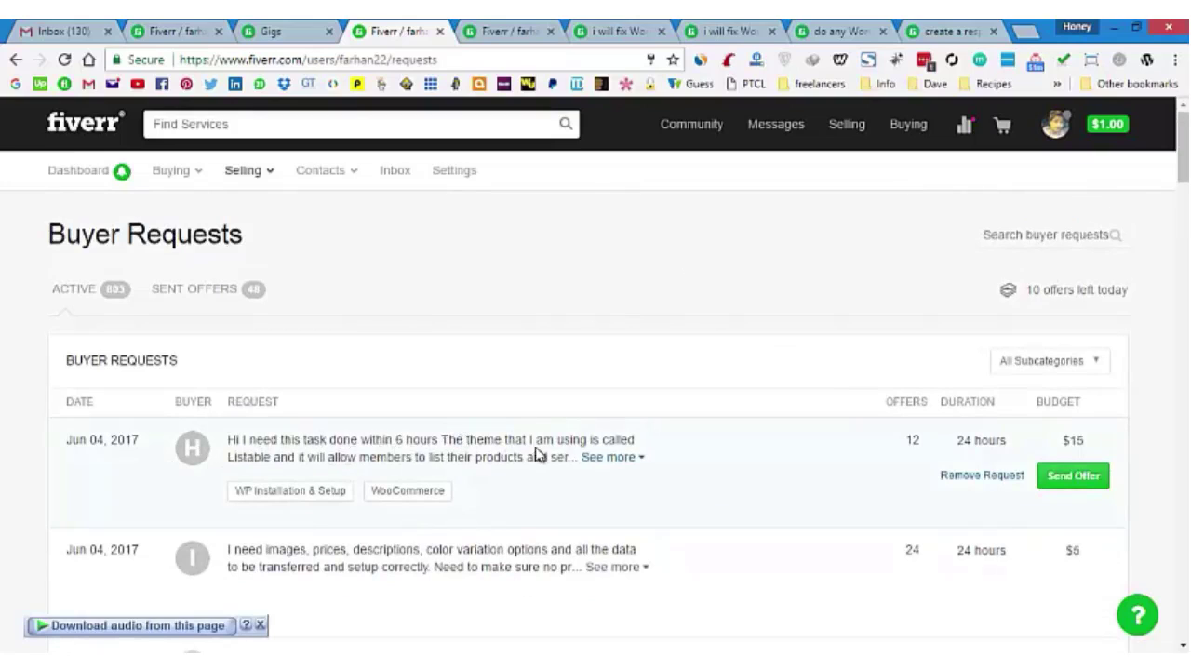
pyautogui.click(606, 457)
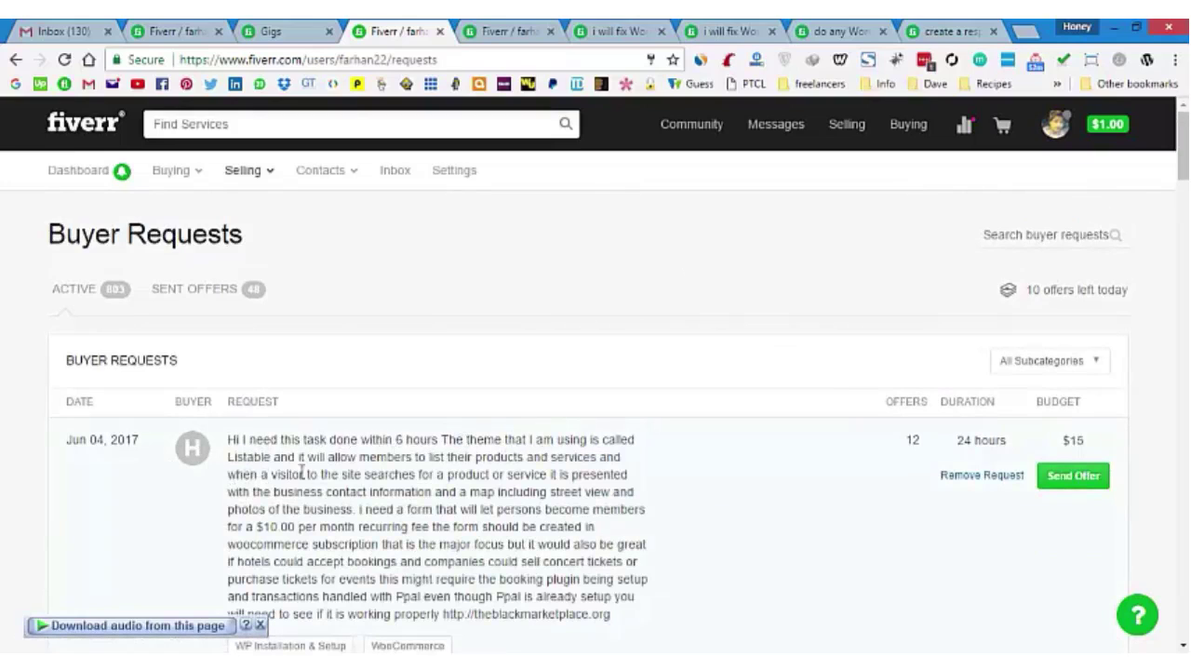
pyautogui.scroll(-1, 340, 482)
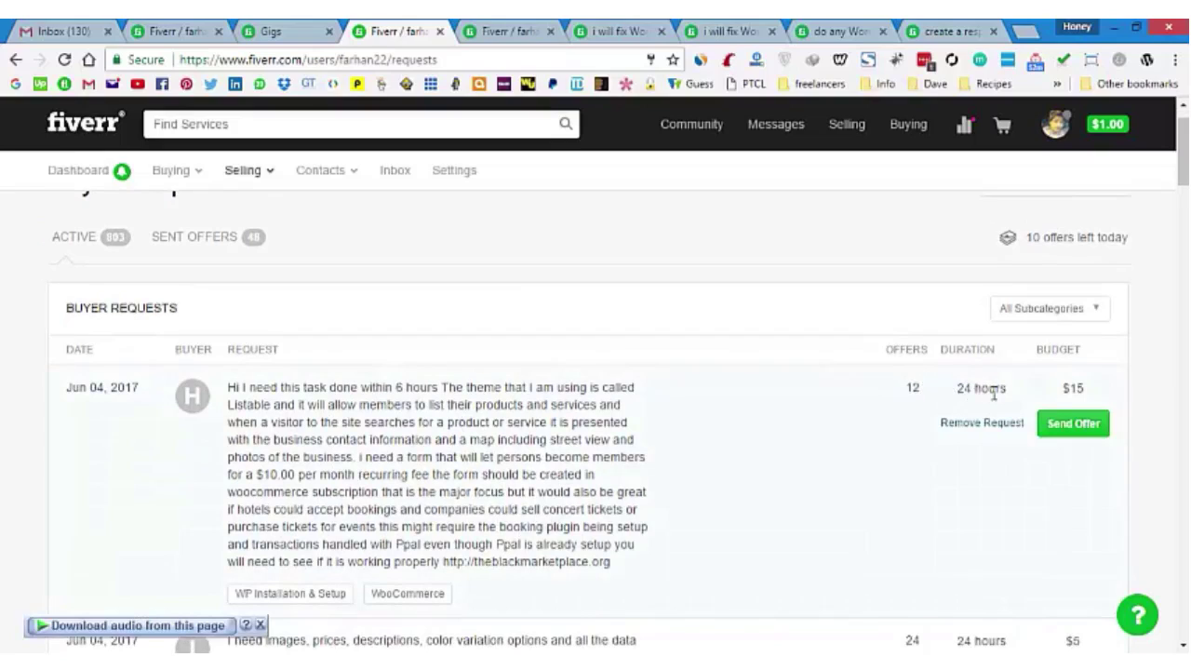
# Open the offer form for the Listable theme request and examine its description, delivery time, amount, revisions and gig extras fields
pyautogui.click(1072, 425)
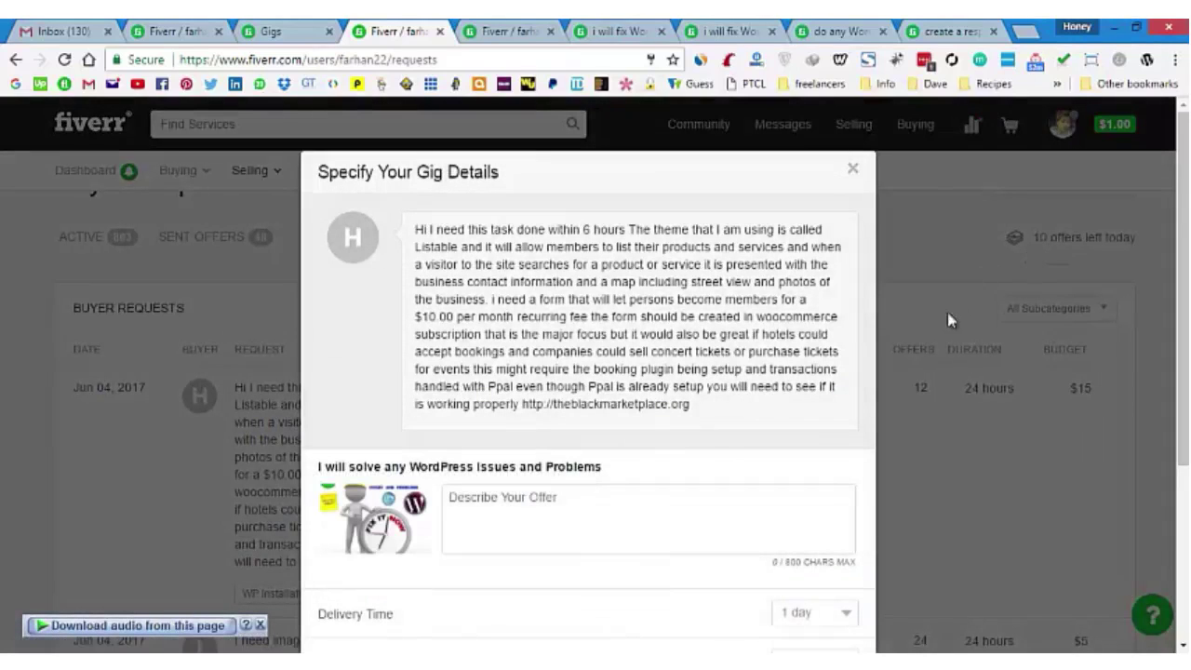
pyautogui.click(622, 509)
pyautogui.scroll(-1, 621, 510)
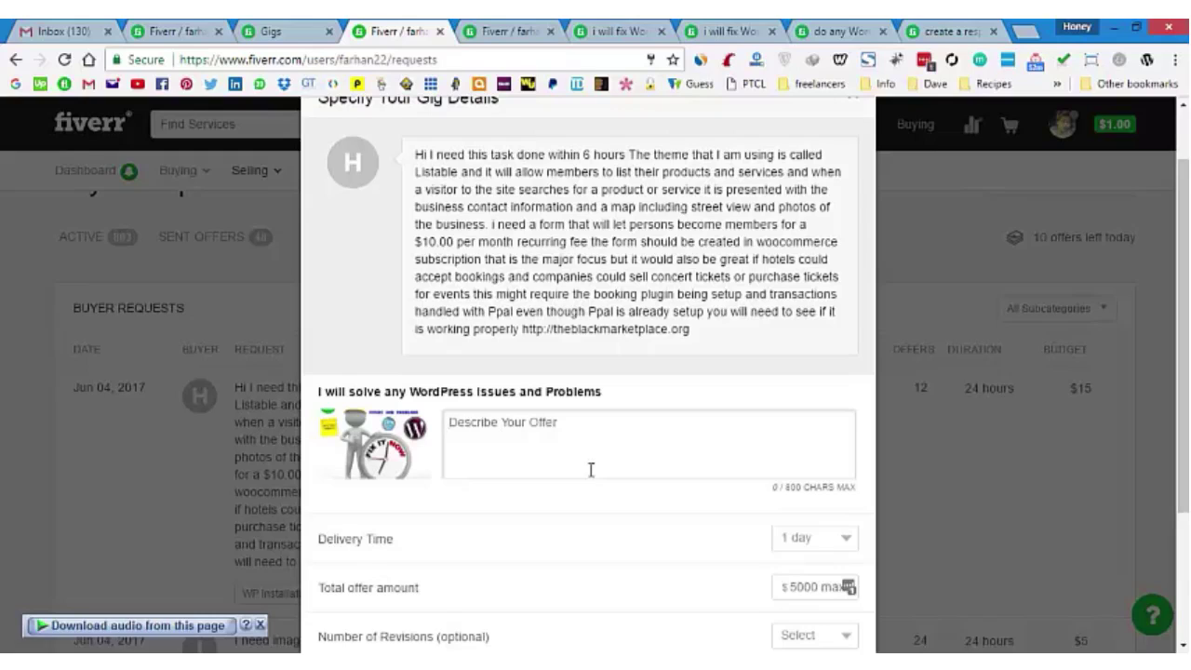
pyautogui.scroll(-2, 595, 476)
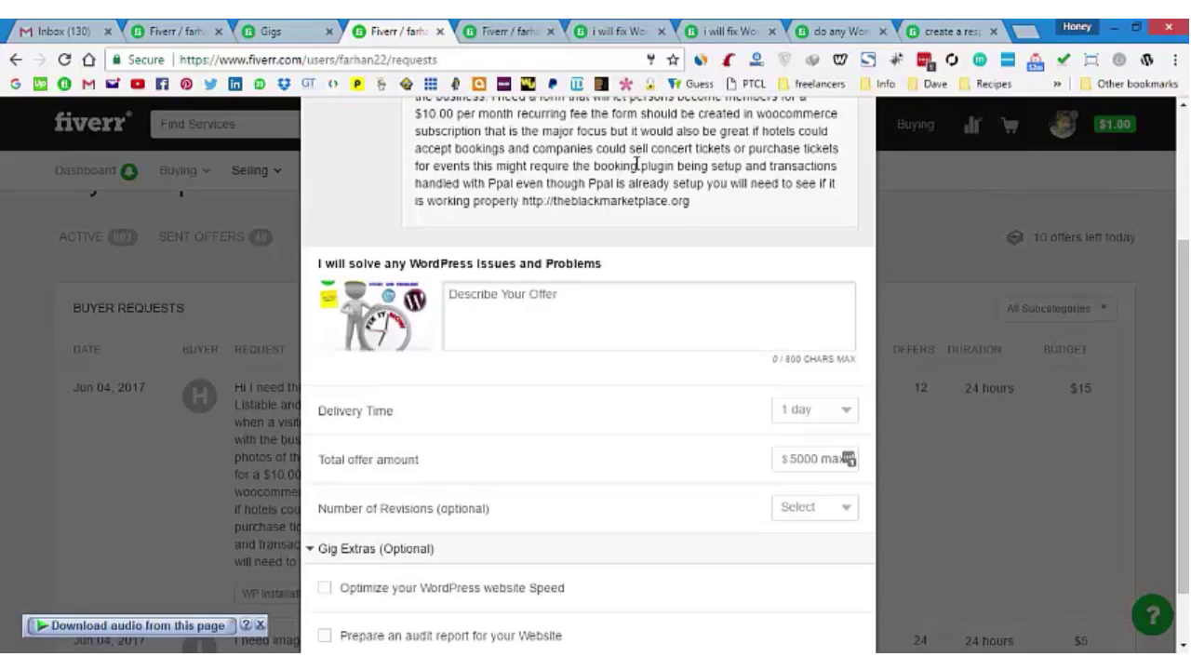
# Review the Listable theme offer form's delivery time choices, description box, total offer amount field and optional gig extras
pyautogui.click(806, 421)
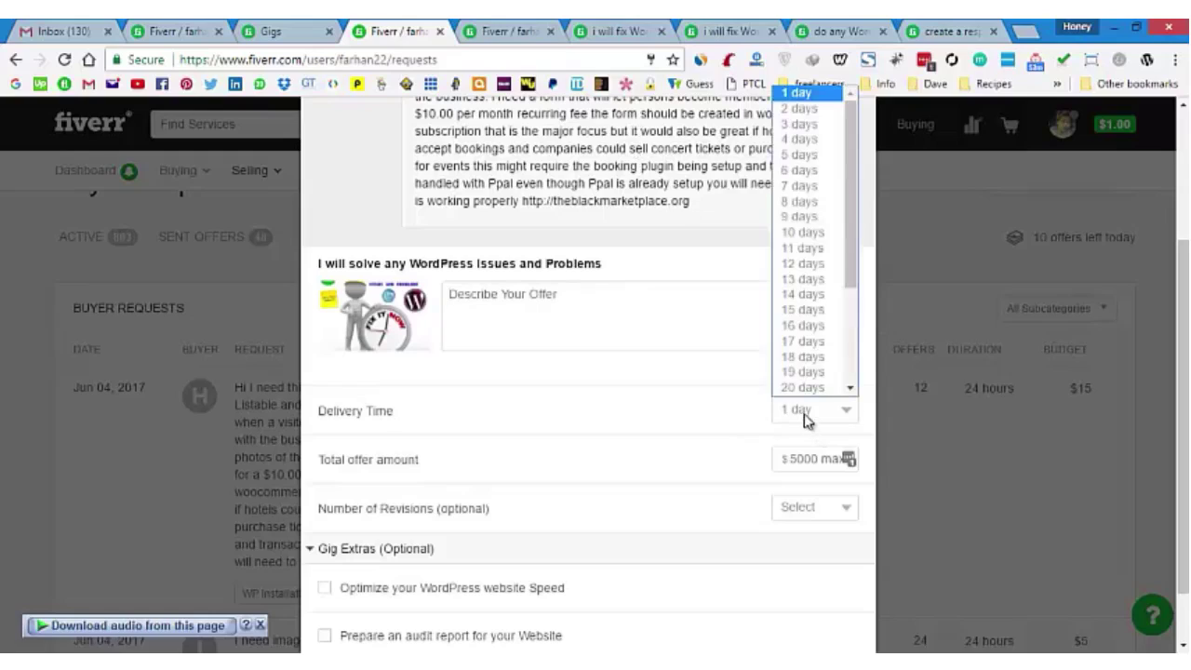
pyautogui.click(806, 421)
pyautogui.click(577, 301)
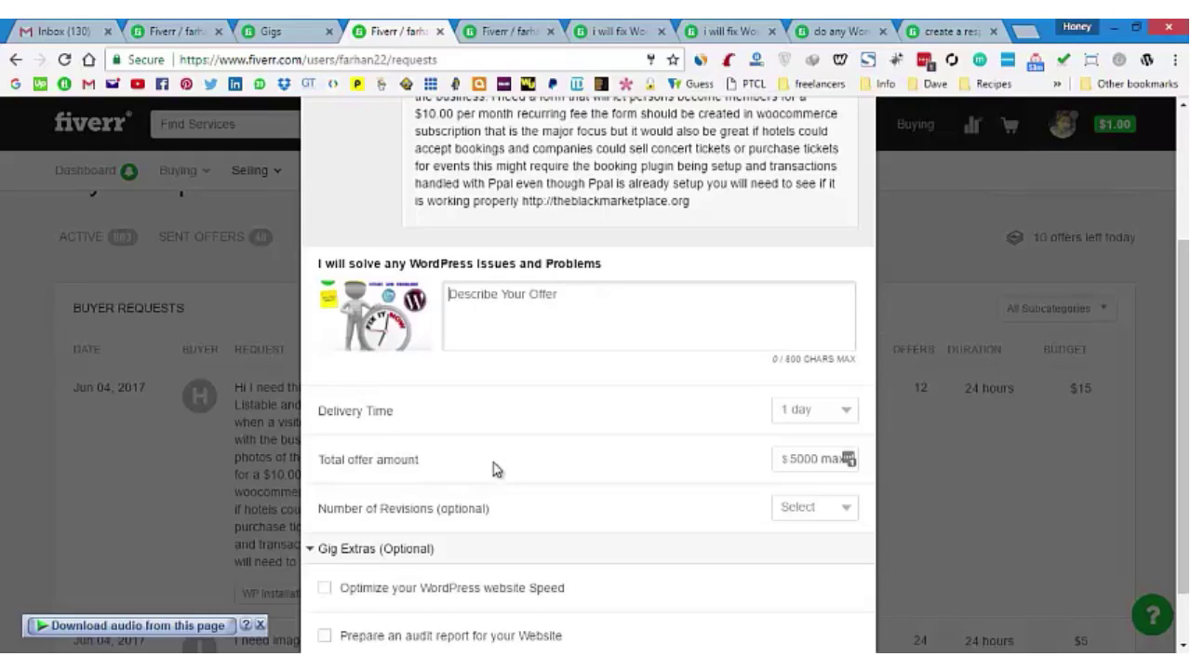
pyautogui.click(787, 463)
pyautogui.click(802, 458)
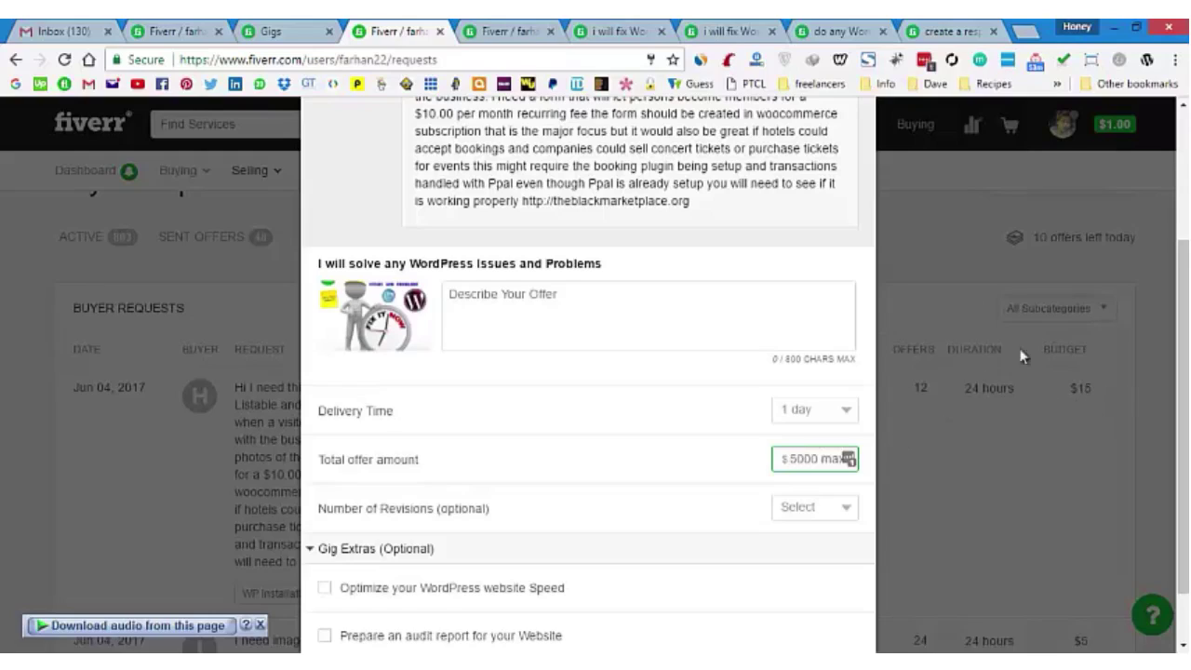
pyautogui.scroll(-1, 526, 646)
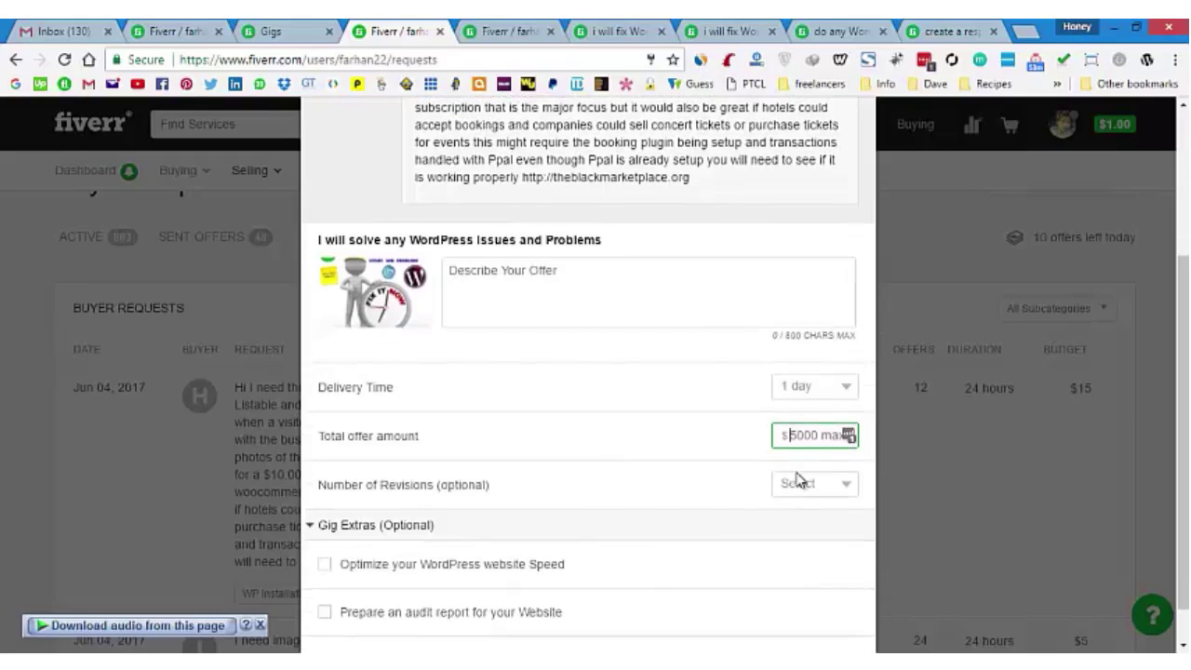
pyautogui.scroll(-1, 619, 418)
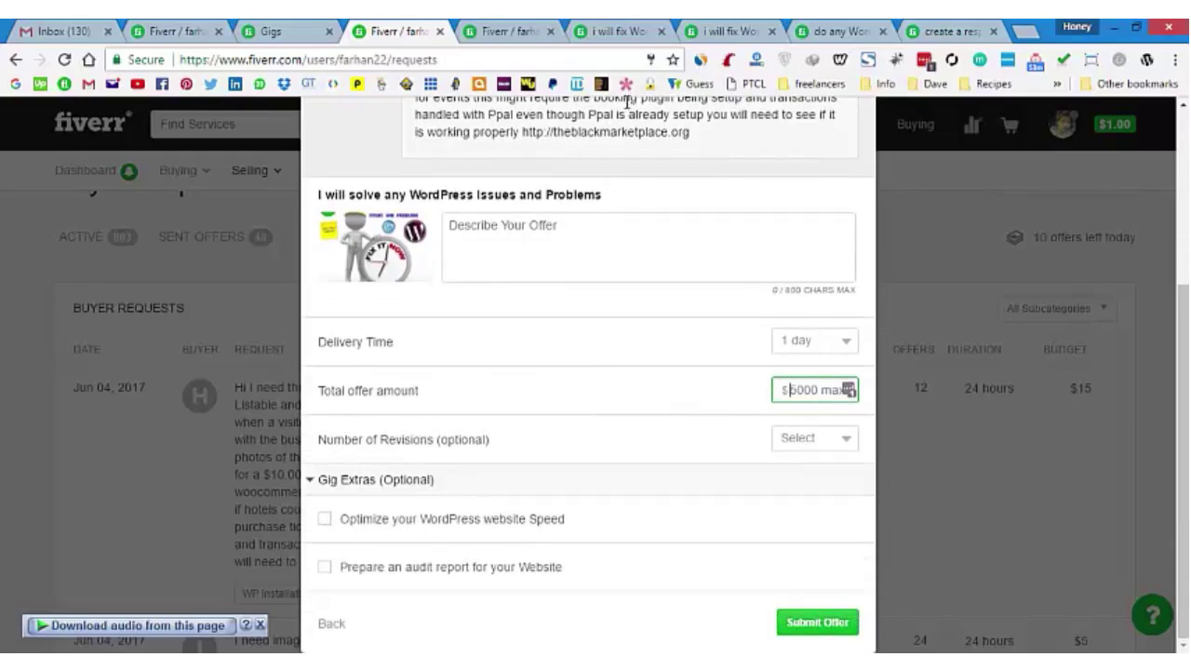
pyautogui.scroll(1, 570, 135)
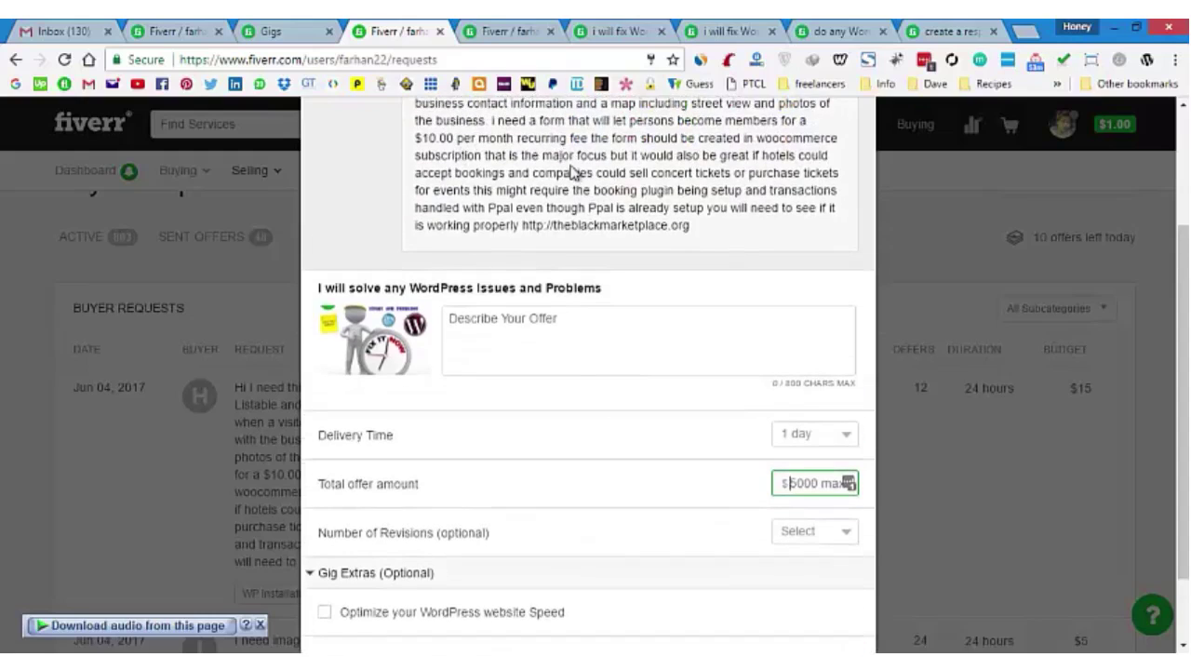
pyautogui.scroll(-1, 579, 182)
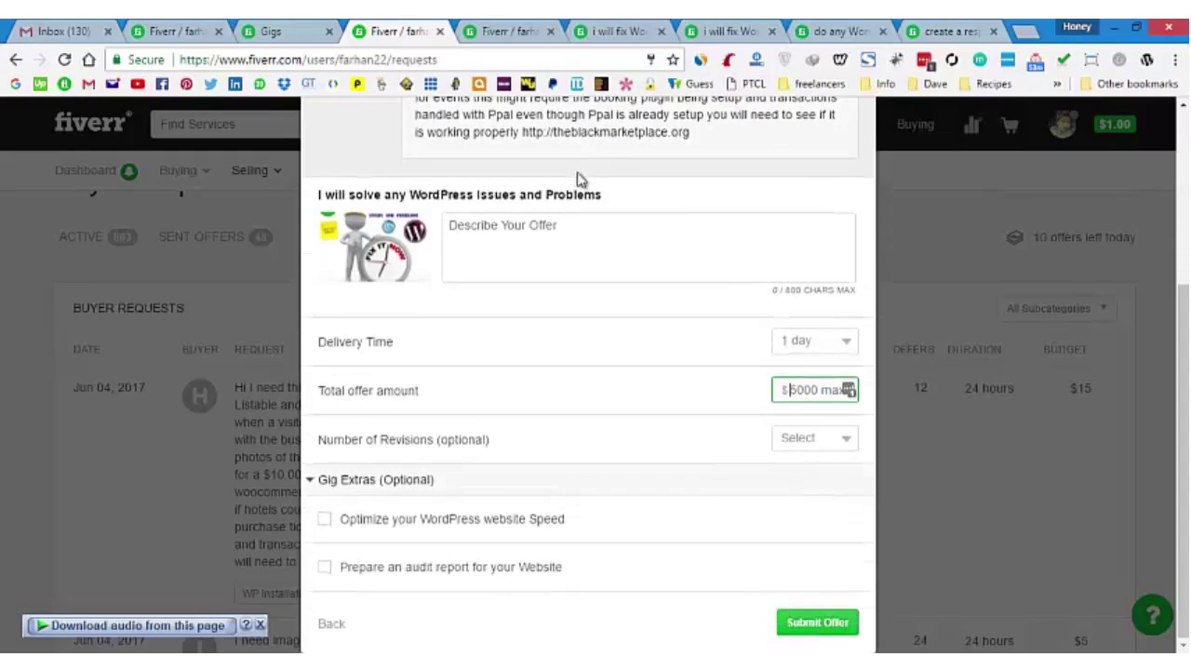
# Include the "Optimize your WordPress website Speed" extra in the offer, and close the offer form without submitting it
pyautogui.click(327, 518)
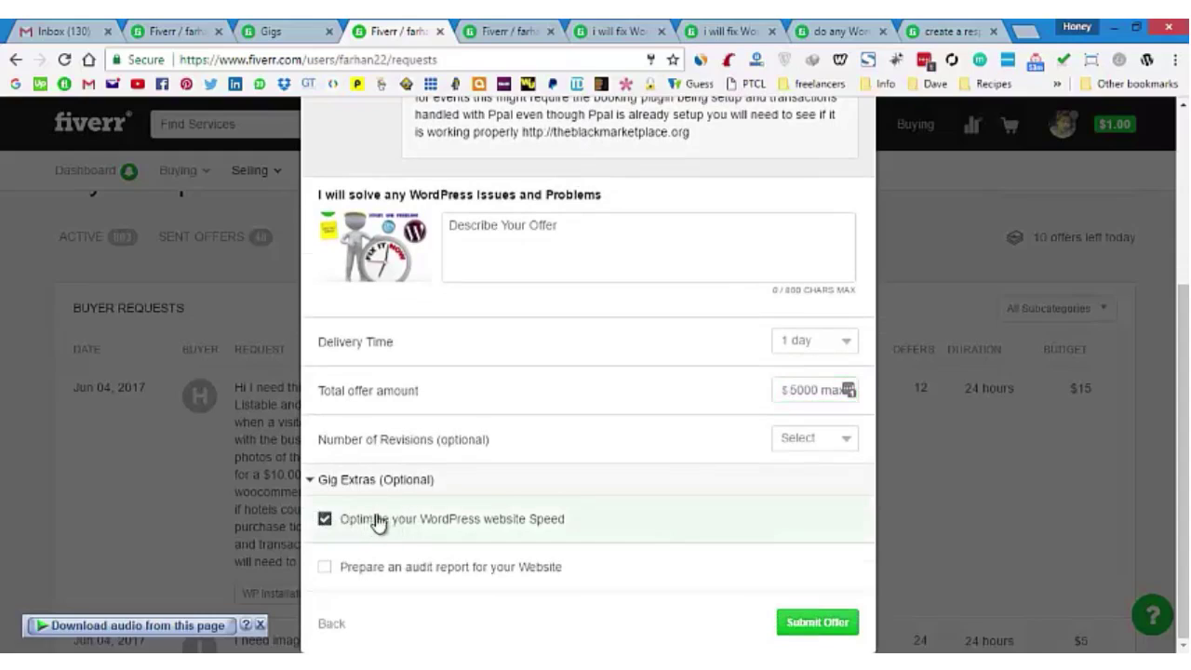
pyautogui.click(330, 626)
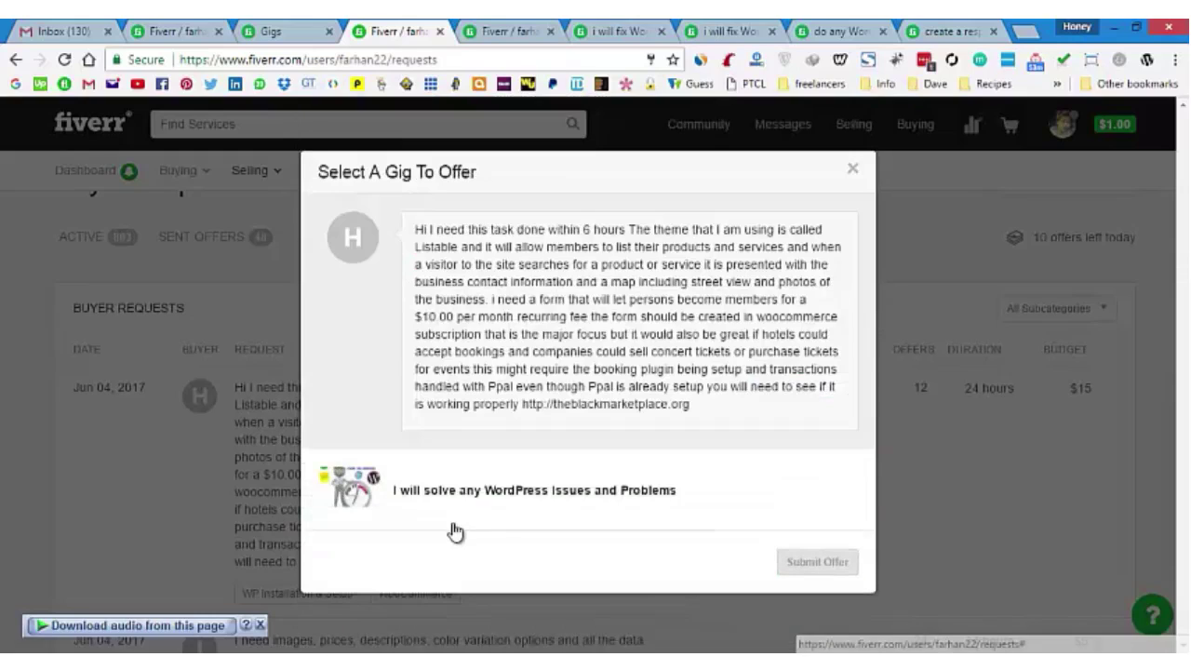
pyautogui.click(853, 173)
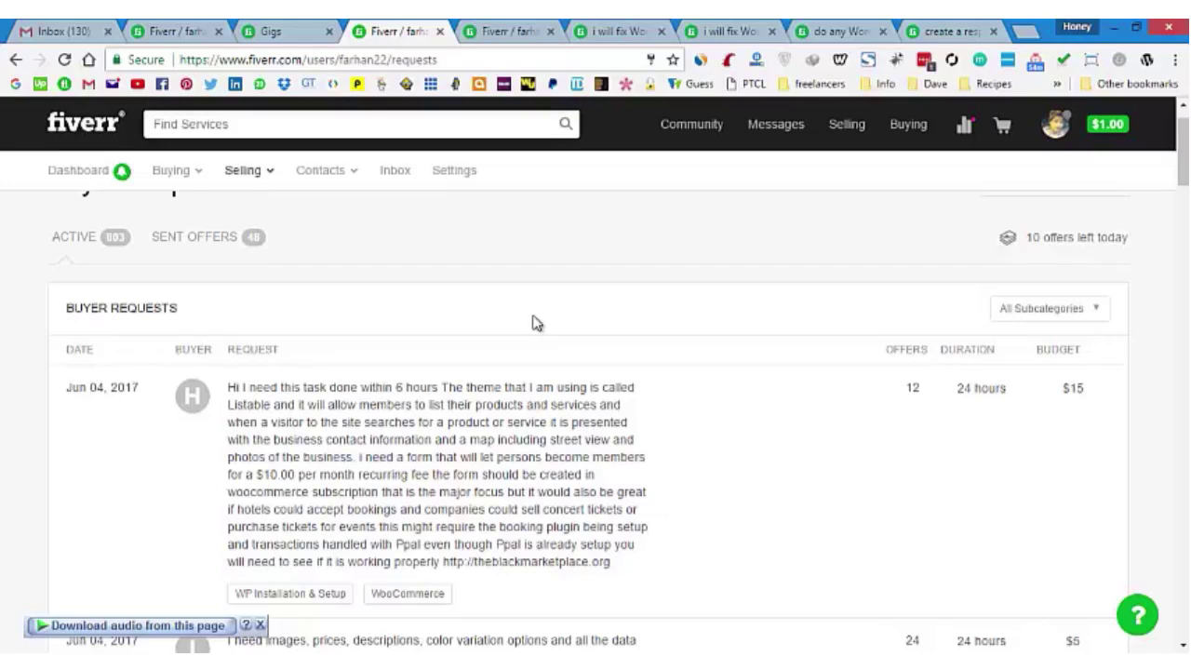
# Look through the other active buyer requests listed below the Listable theme request
pyautogui.scroll(-1, 537, 323)
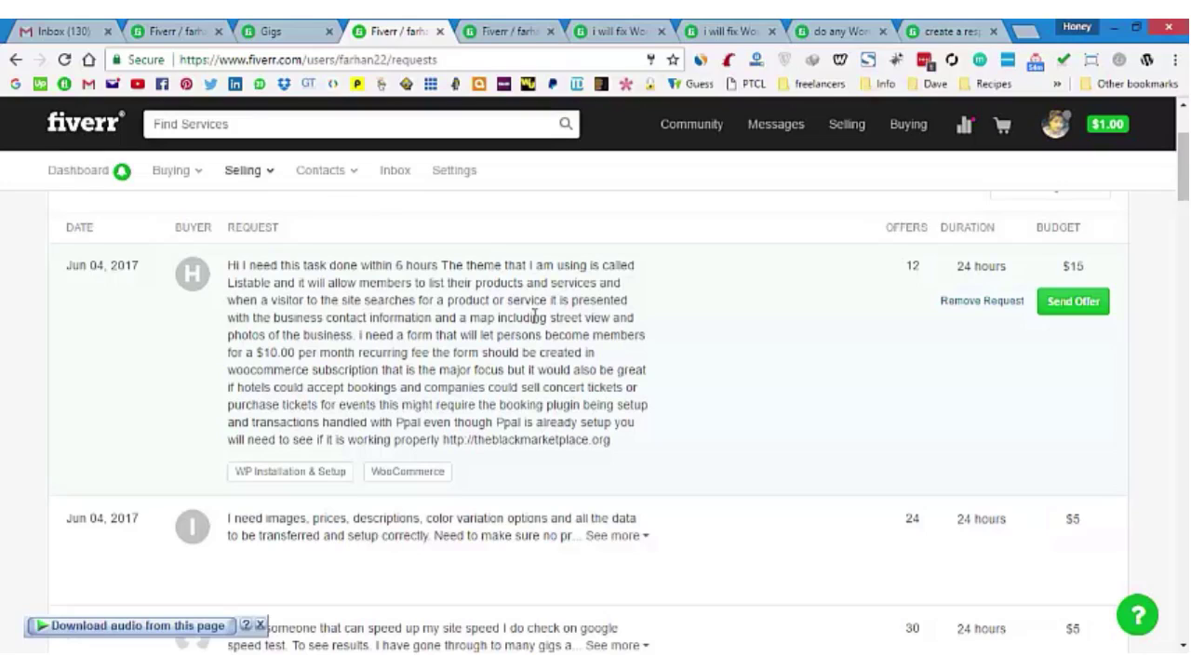
pyautogui.scroll(-7, 538, 323)
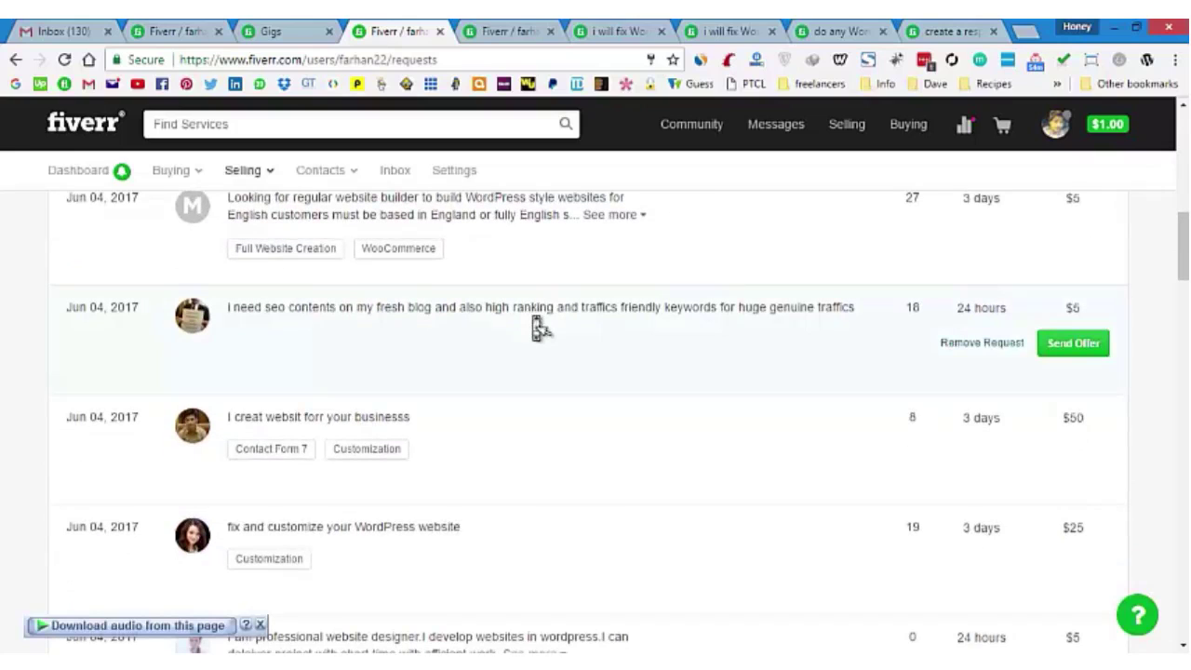
pyautogui.scroll(6, 537, 323)
pyautogui.scroll(3, 538, 322)
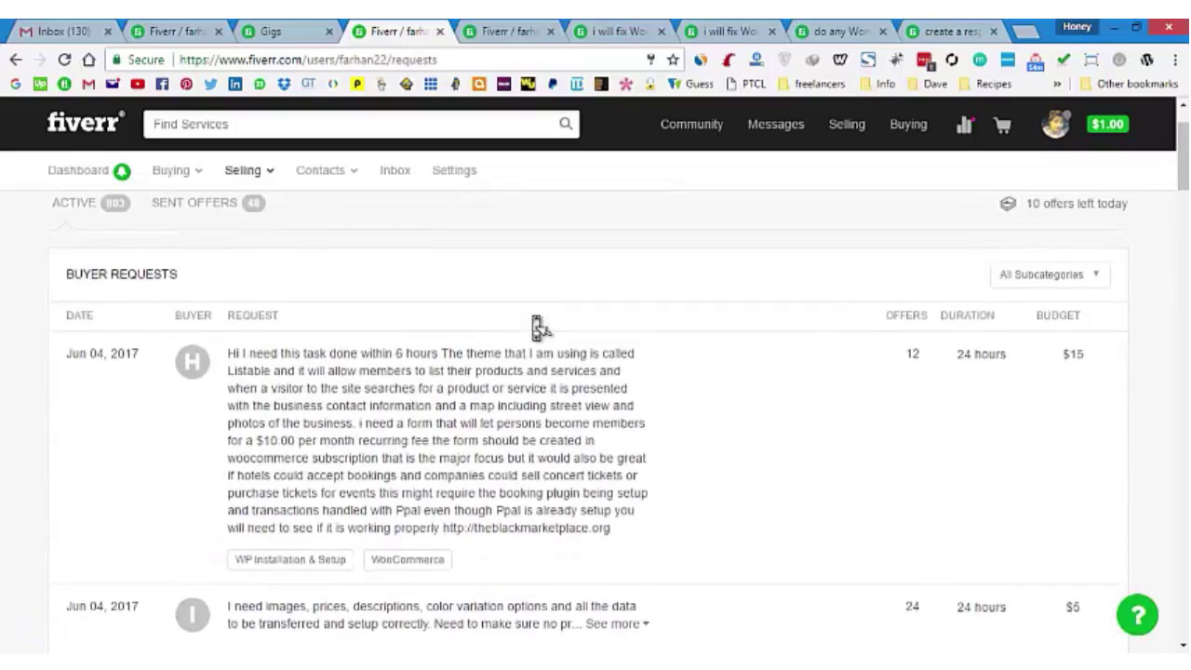